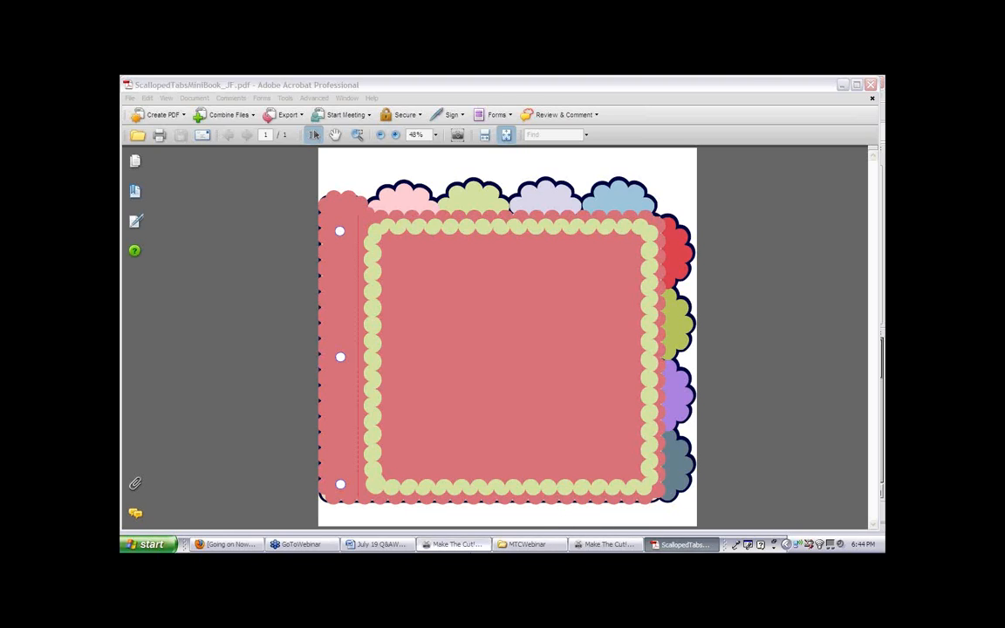
Switch to Make The Cut! and bring the blank project MTCProject1 to the front
click(469, 546)
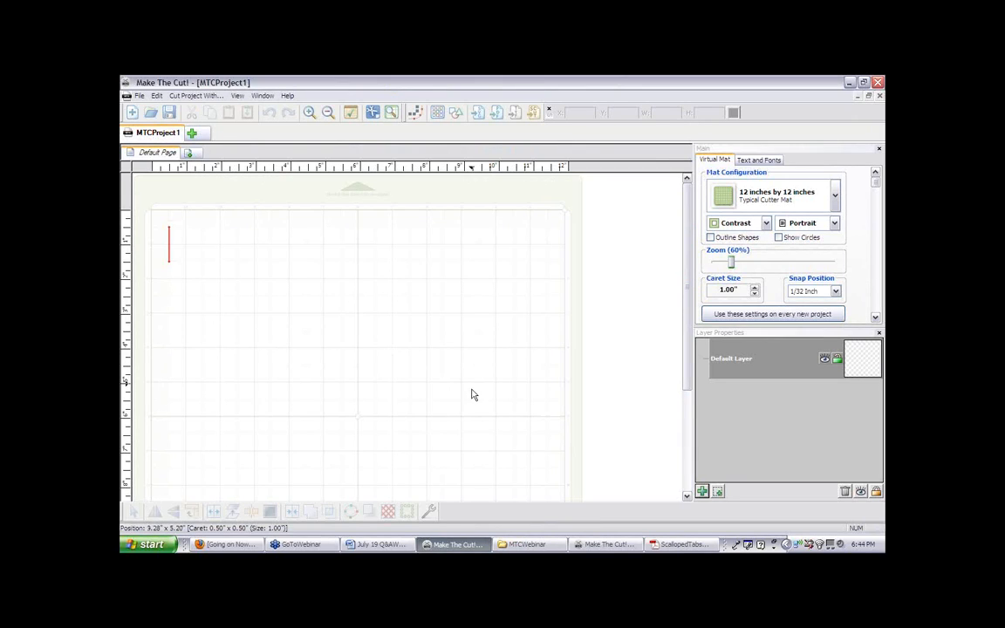
click(623, 547)
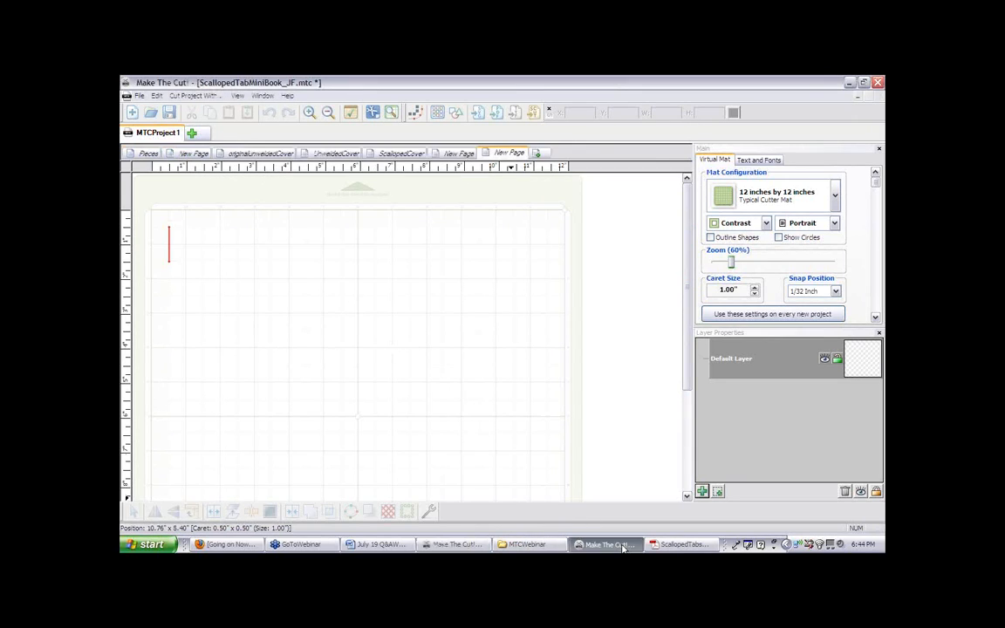
click(451, 549)
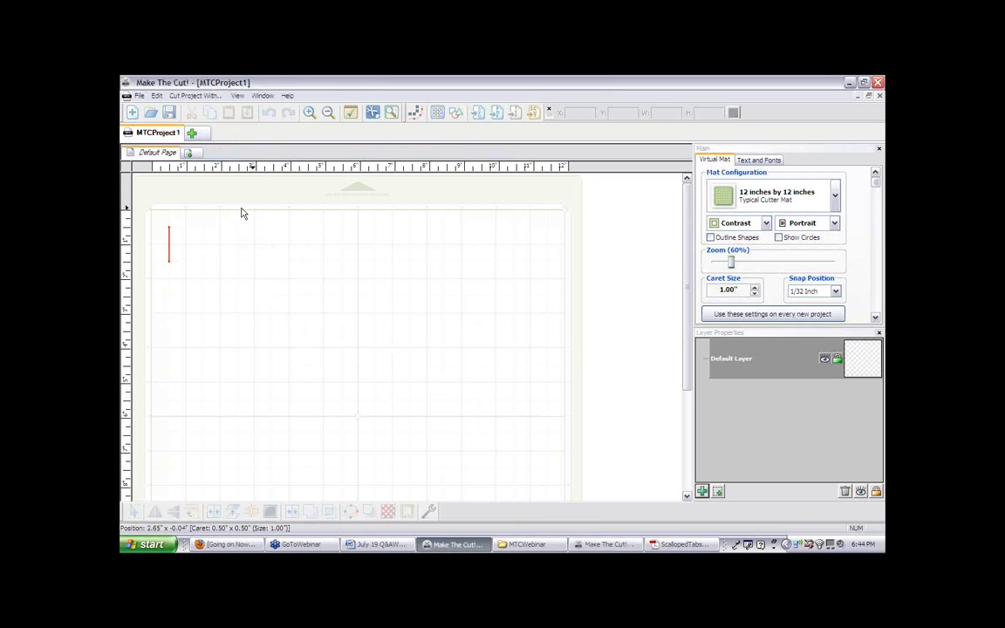
Add two circles from the miscellaneous basic shapes to the mat
click(459, 115)
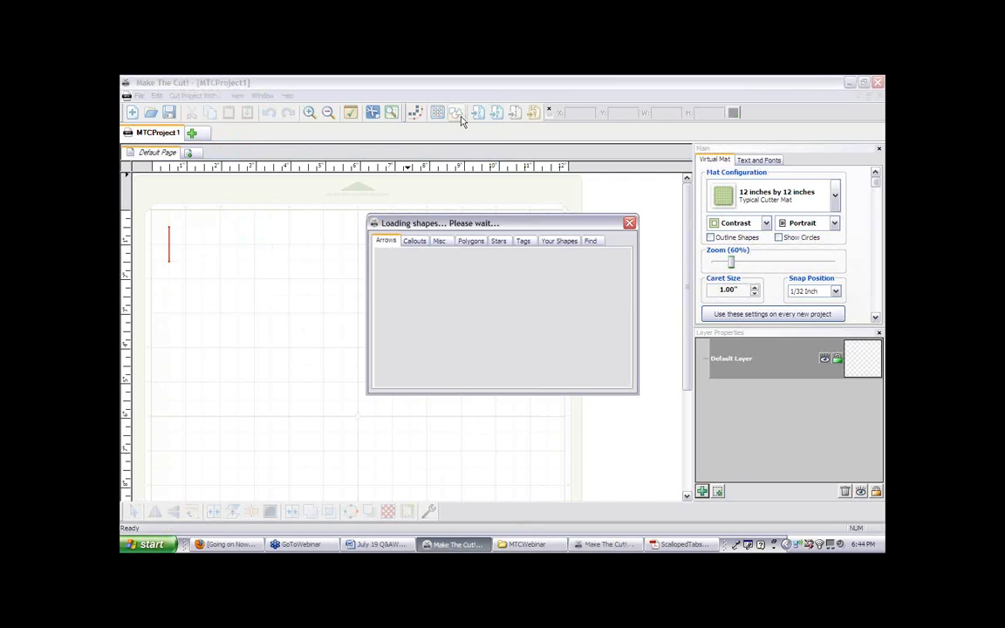
mouse_move(626, 269)
mouse_down()
mouse_move(616, 353)
mouse_move(626, 255)
mouse_up()
click(443, 243)
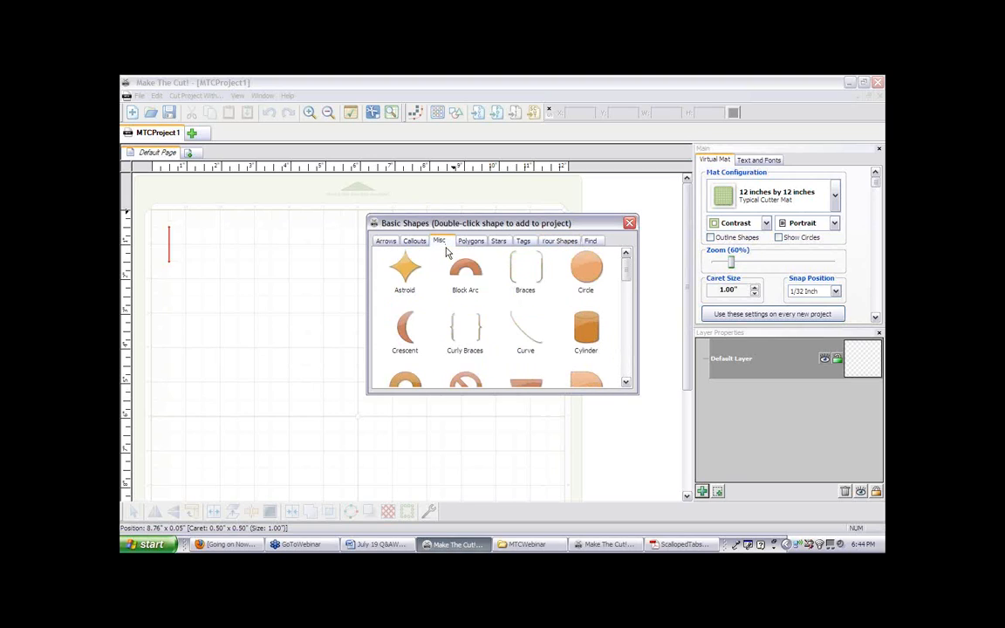
click(587, 272)
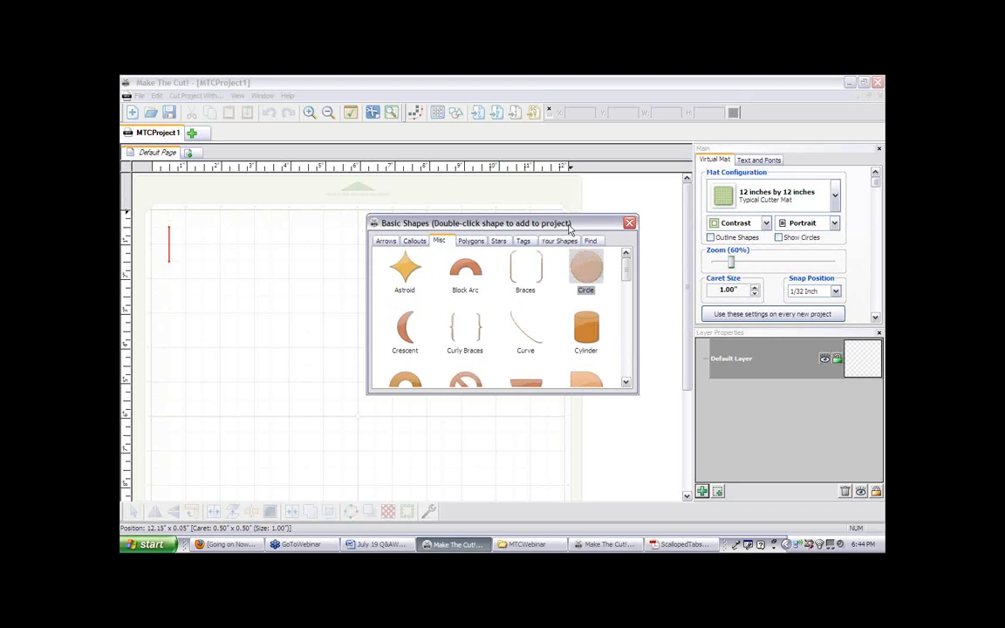
drag(567, 224, 569, 209)
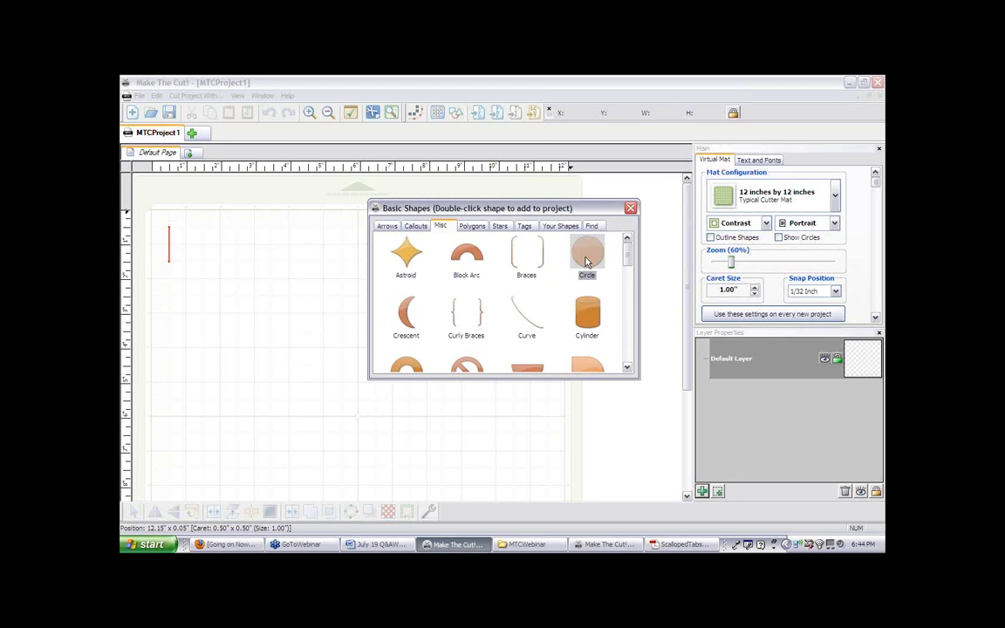
double_click(586, 258)
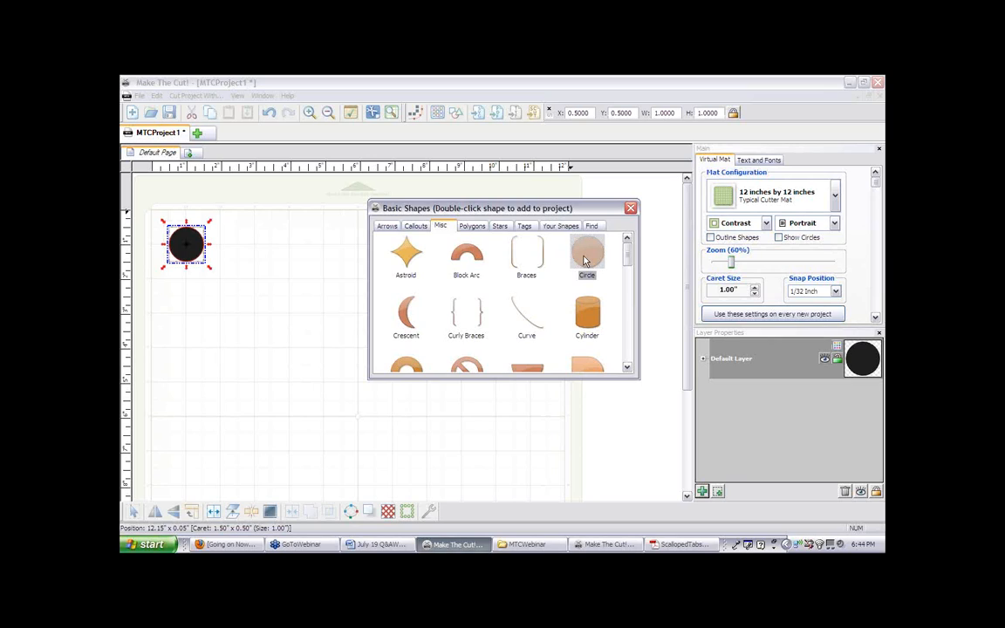
double_click(586, 258)
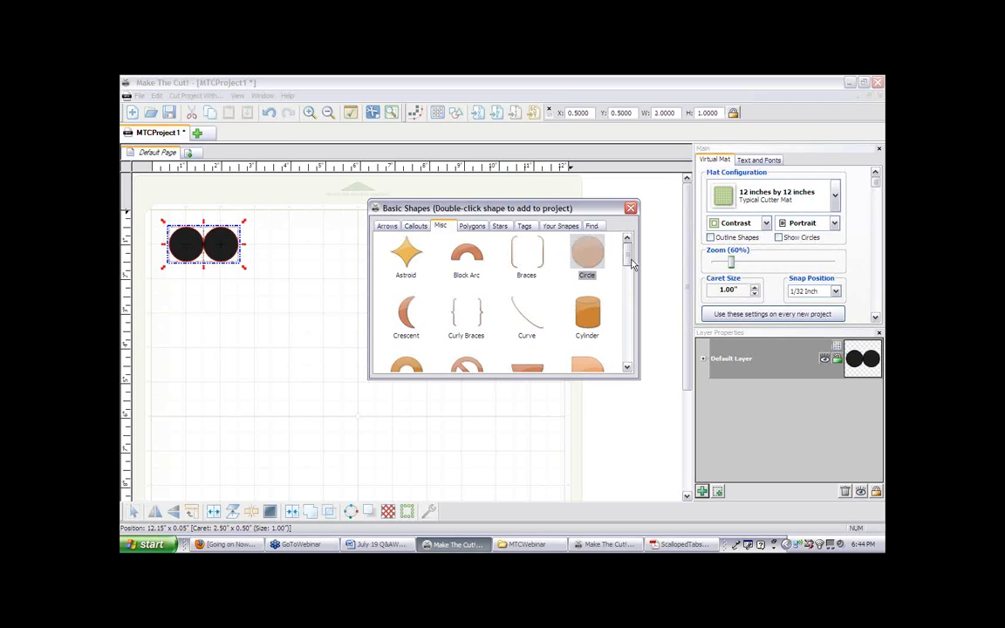
click(630, 210)
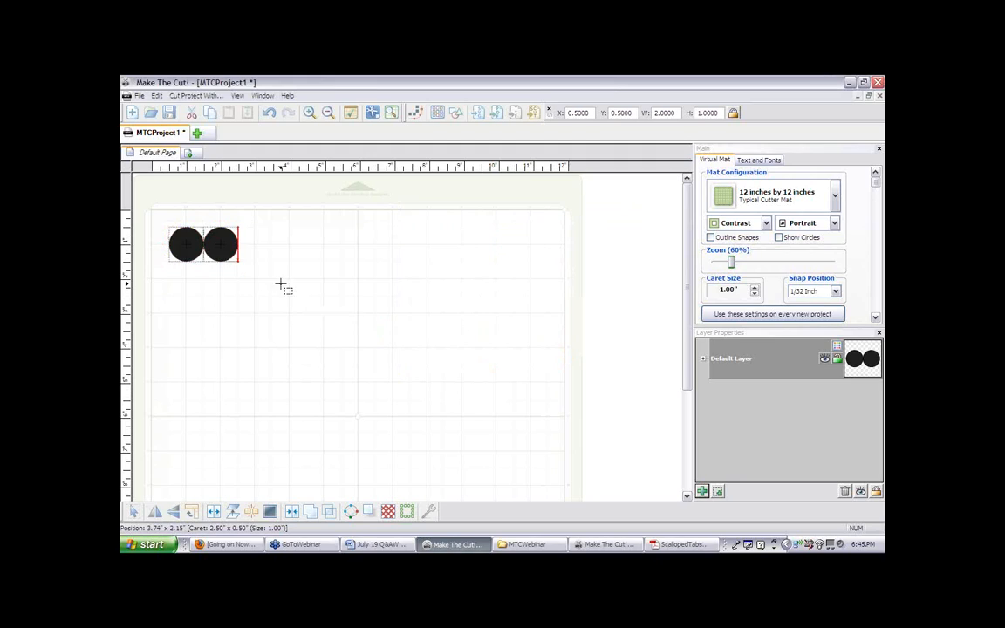
Set the first circle's width to 1.75 inches with the aspect ratio locked and move it directly below the other circle
click(185, 251)
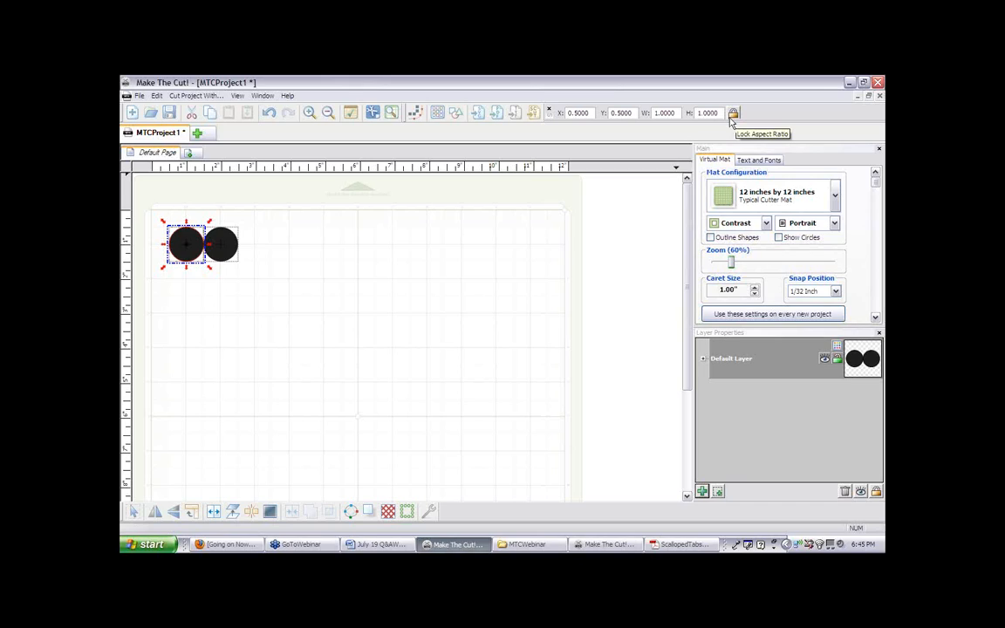
click(660, 112)
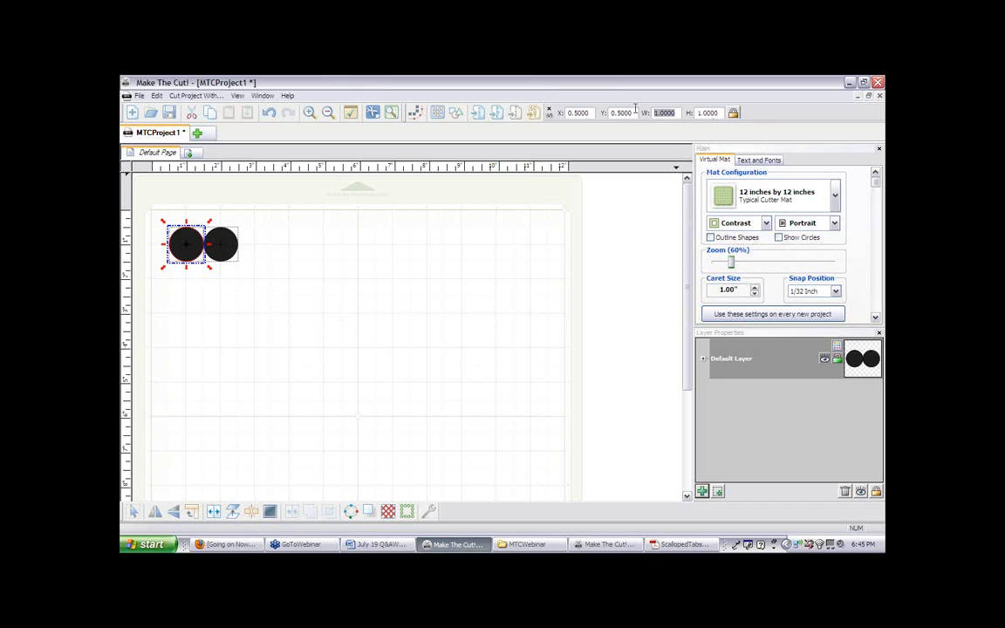
text(1.75)
key(Return)
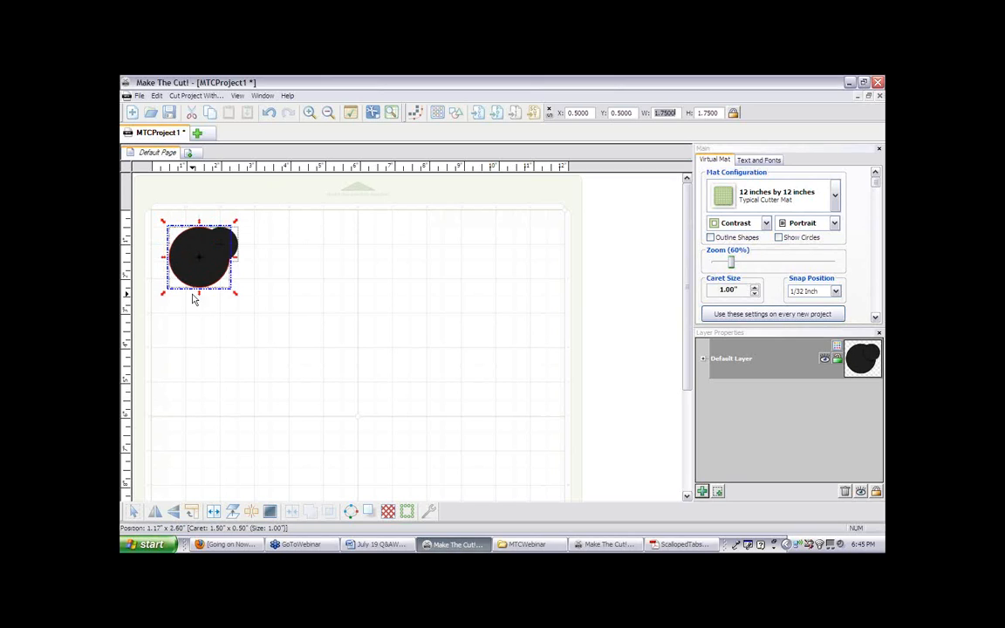
drag(197, 285, 215, 326)
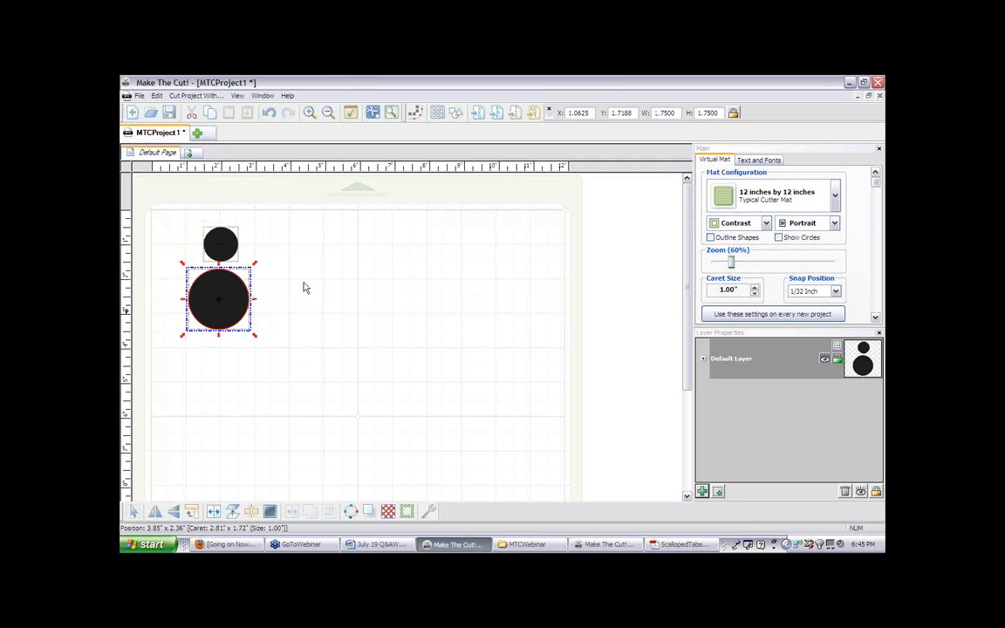
Resize the upper circle to 0.6 inches wide with the aspect ratio locked and deselect it
click(225, 260)
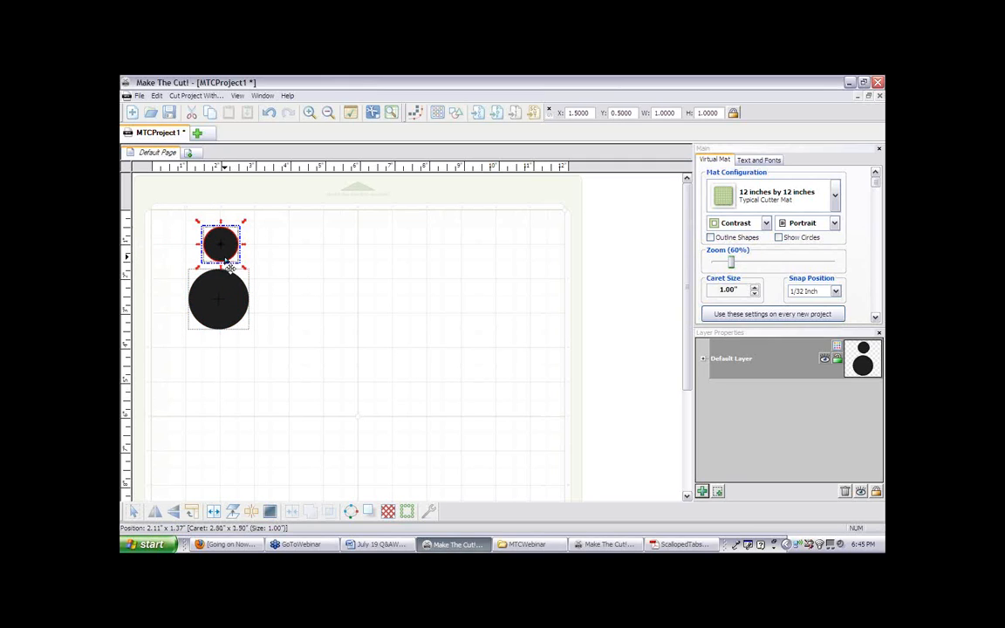
double_click(674, 114)
text(.6)
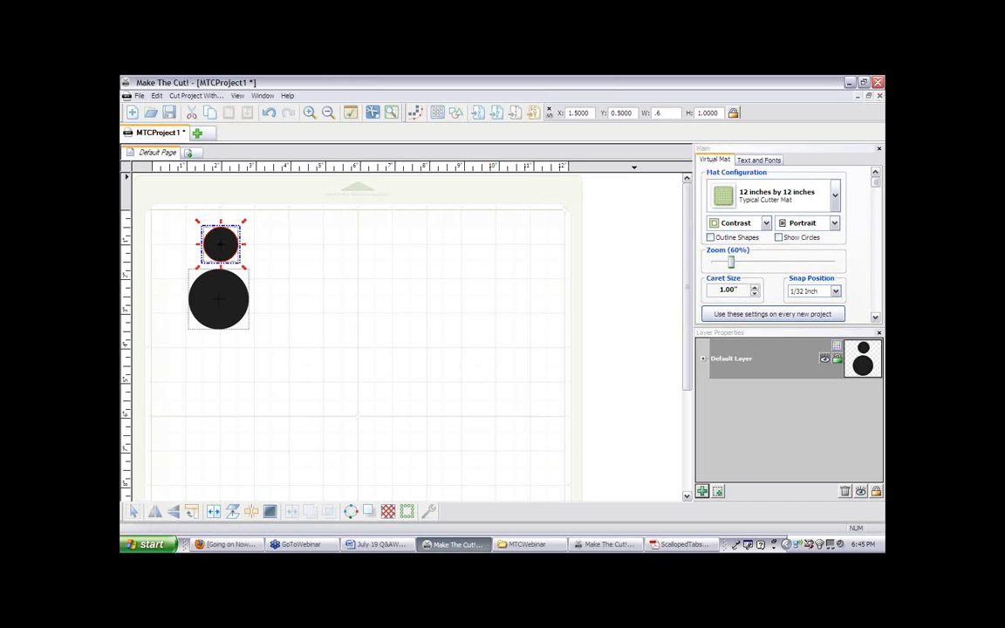
key(Return)
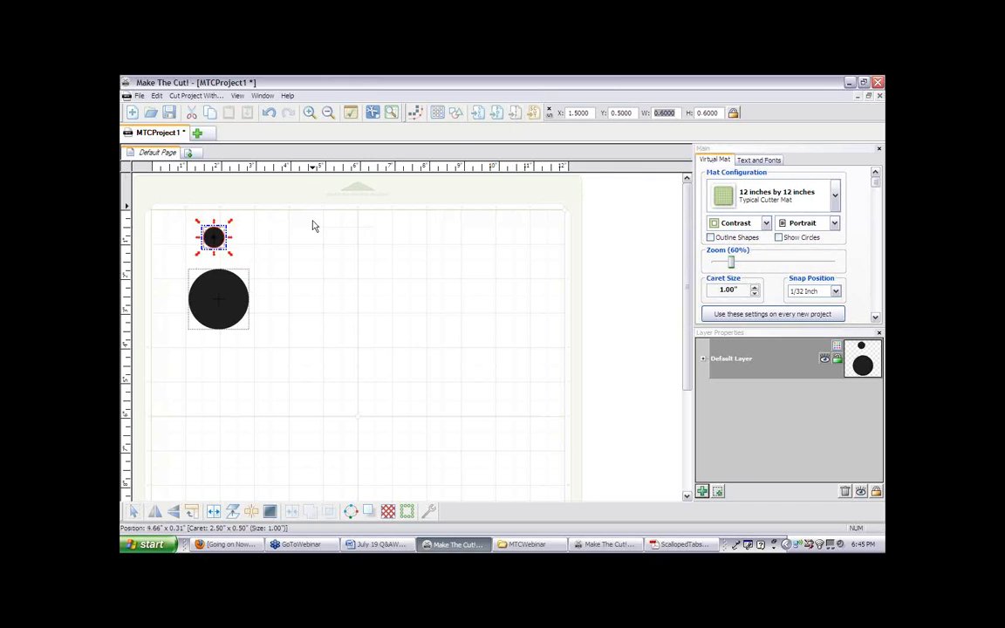
click(254, 251)
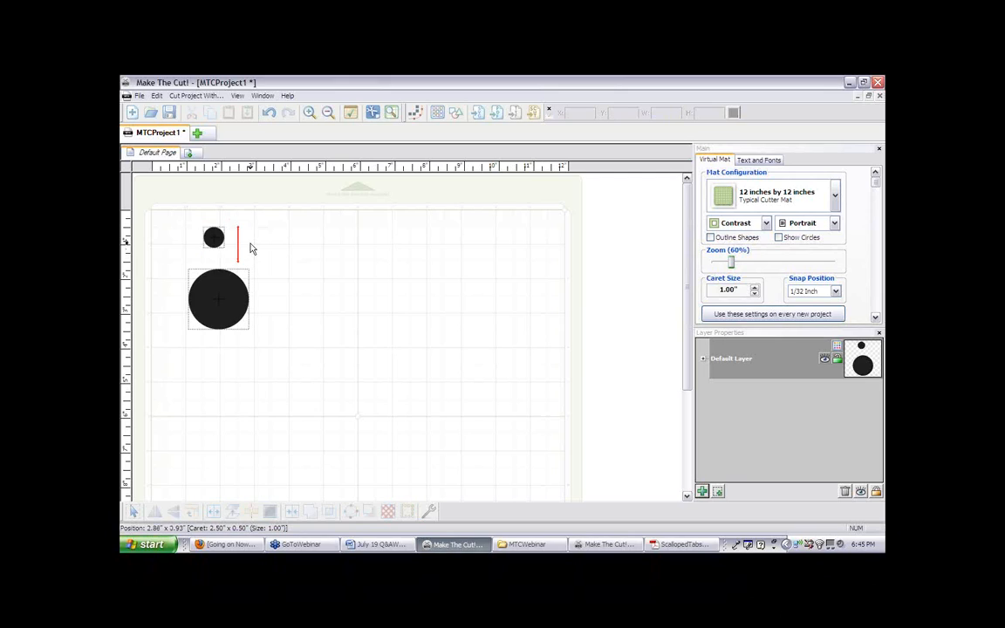
Wrap the small circle onto the path of the large circle
drag(216, 243, 212, 276)
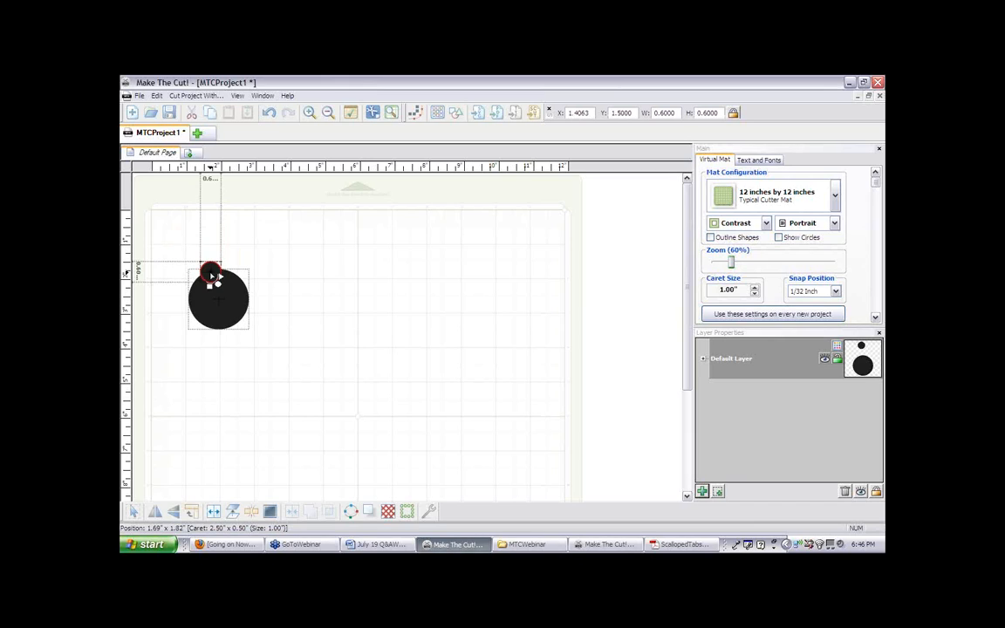
drag(210, 275, 210, 275)
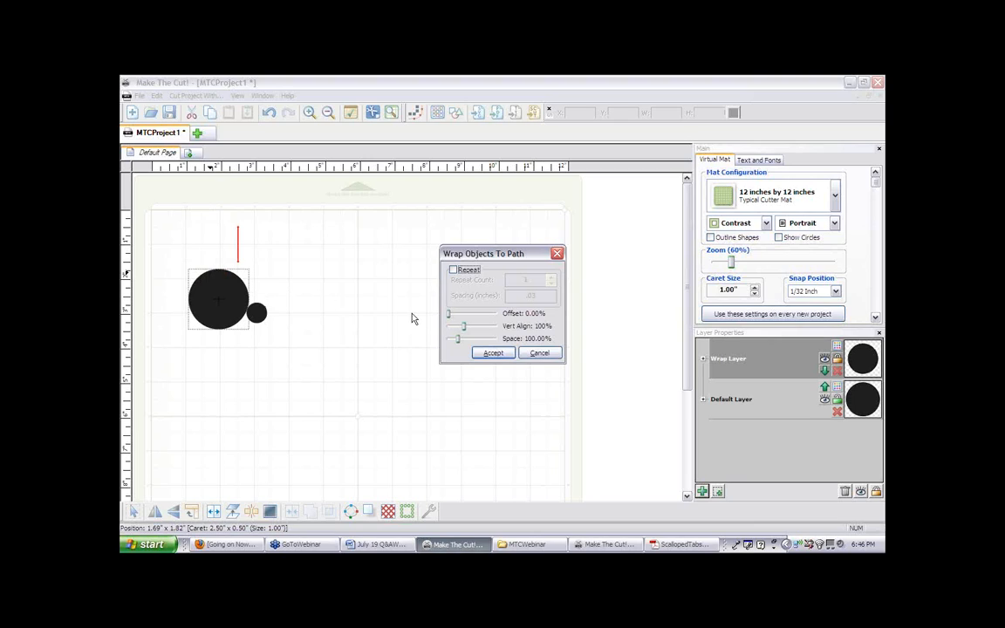
drag(519, 257, 481, 230)
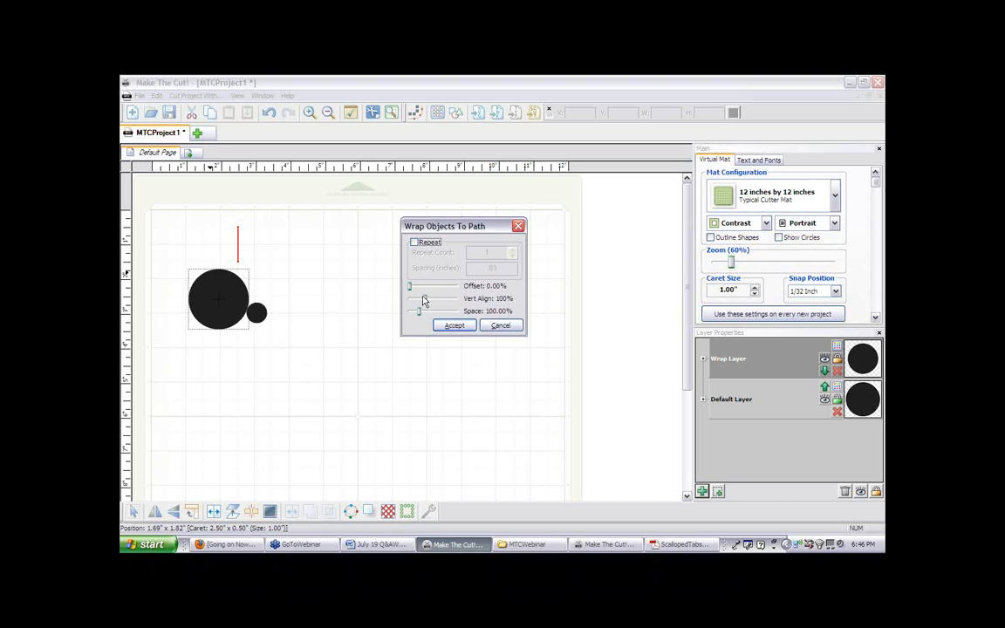
Set the wrap's vertical alignment to about 49% and its offset to about 48.13%
drag(410, 291, 430, 289)
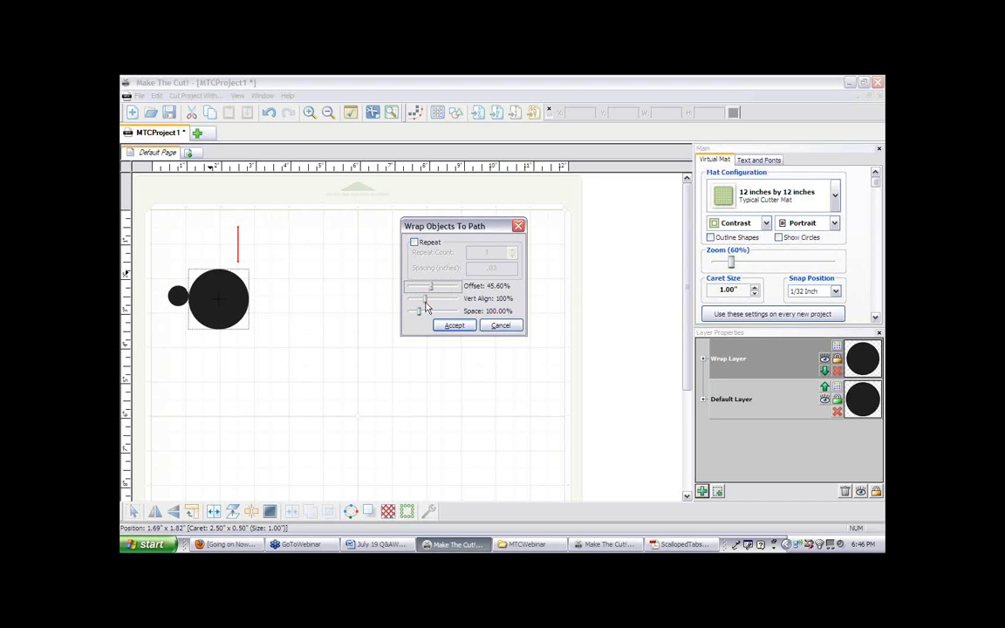
drag(426, 302, 417, 302)
drag(416, 303, 417, 305)
click(431, 292)
drag(431, 293, 433, 293)
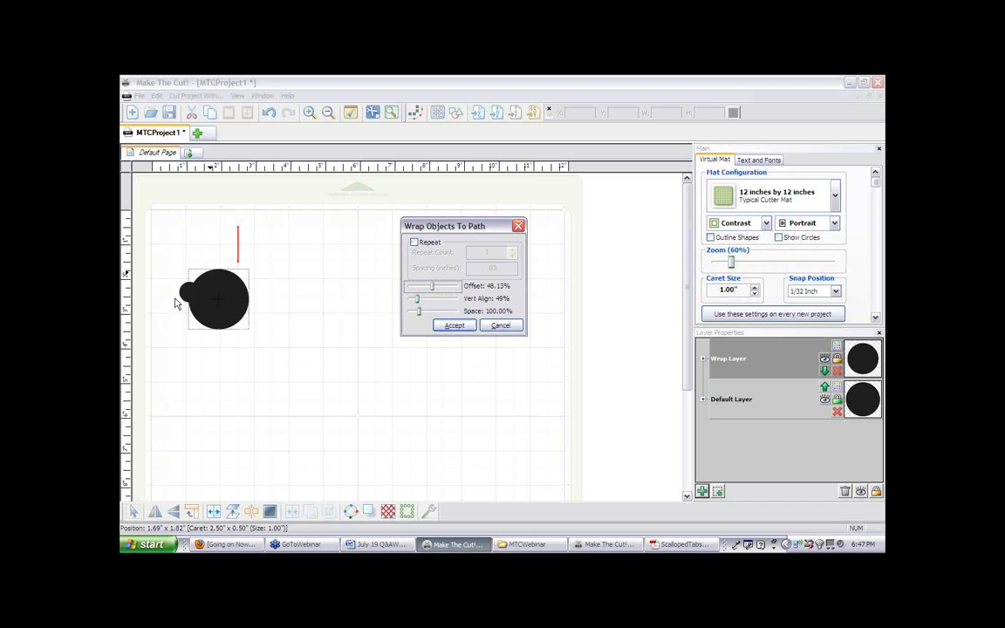
Repeat the wrapped circle with a repeat count of 4 and compare the scallops with the tabs in the mini book PDF
click(414, 243)
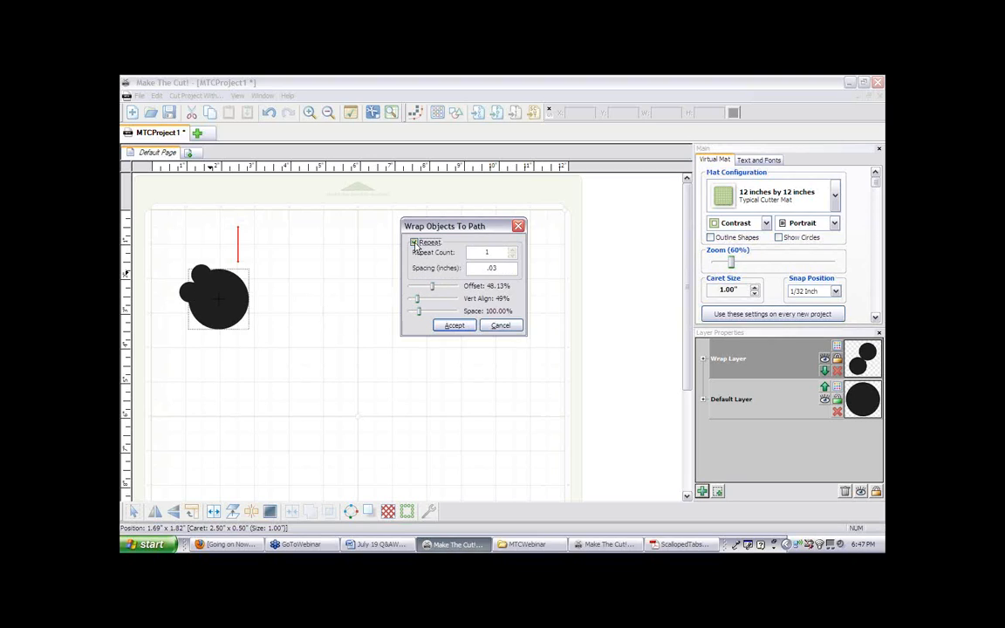
click(414, 243)
click(415, 243)
click(512, 250)
click(512, 250)
click(513, 251)
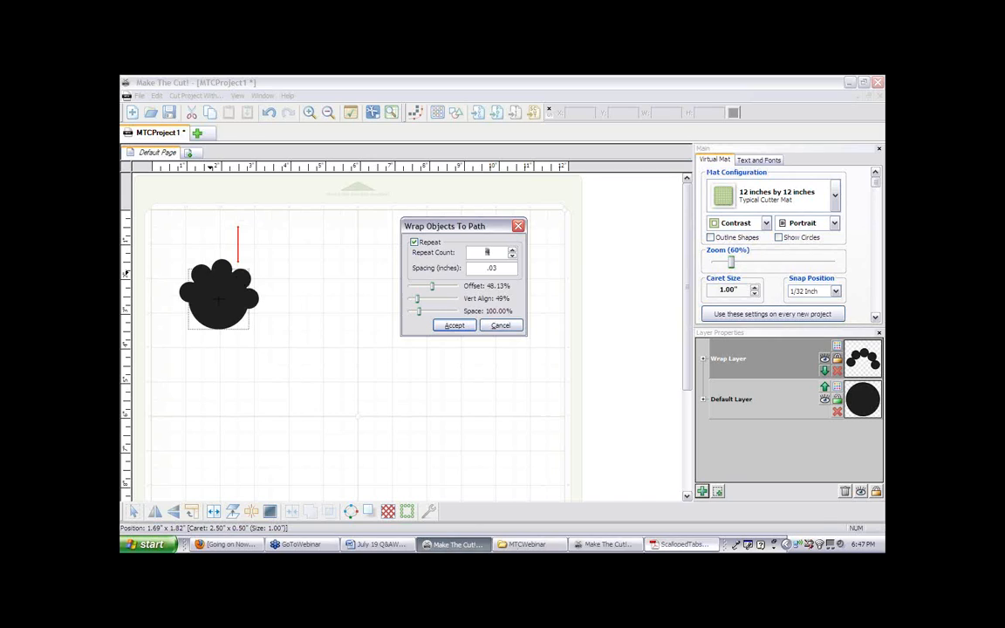
click(685, 545)
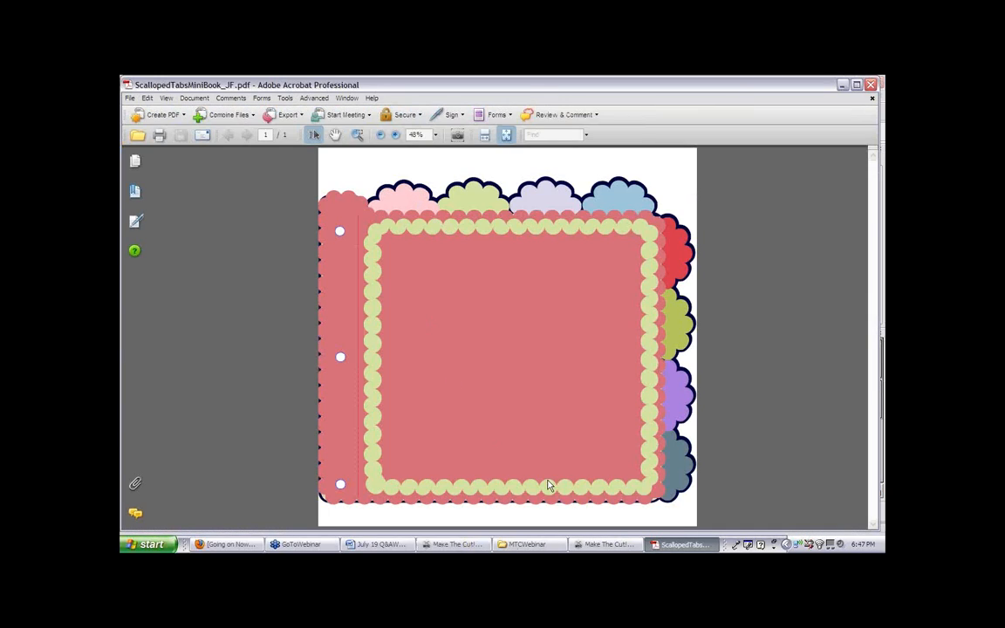
click(453, 545)
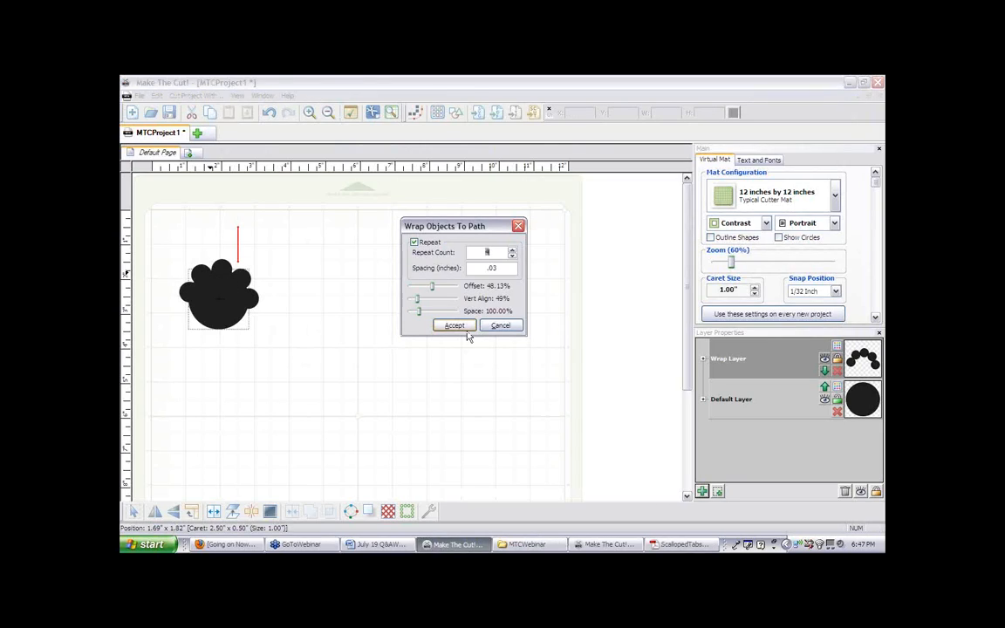
Set the repeat spacing to 0 inches, fine-tune the offset to about 47.73% and the vertical alignment, and accept the wrap
drag(417, 299, 420, 305)
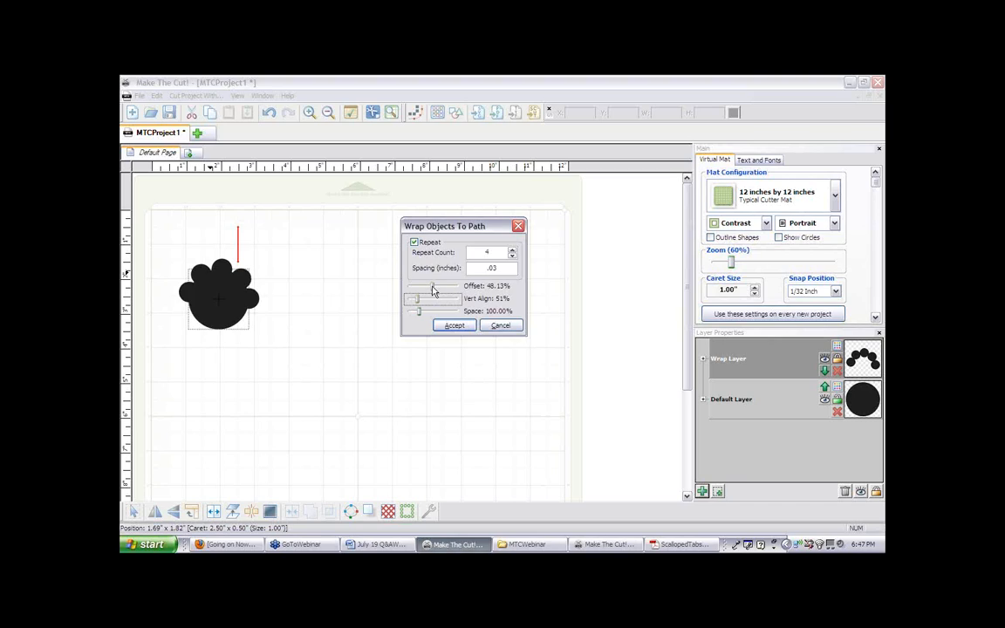
drag(503, 270, 458, 264)
text(0)
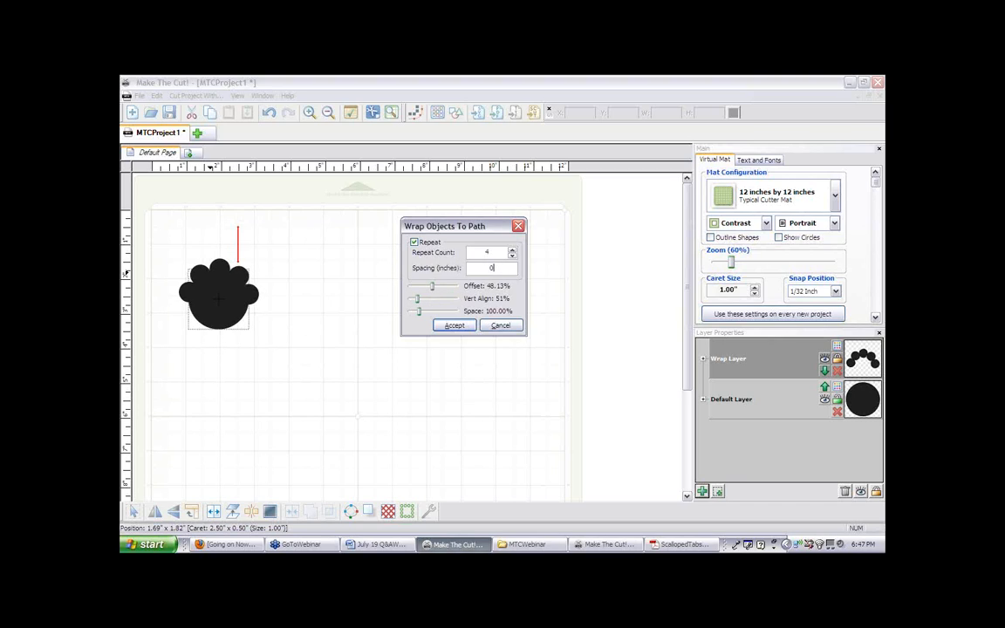
click(433, 290)
drag(433, 291, 419, 301)
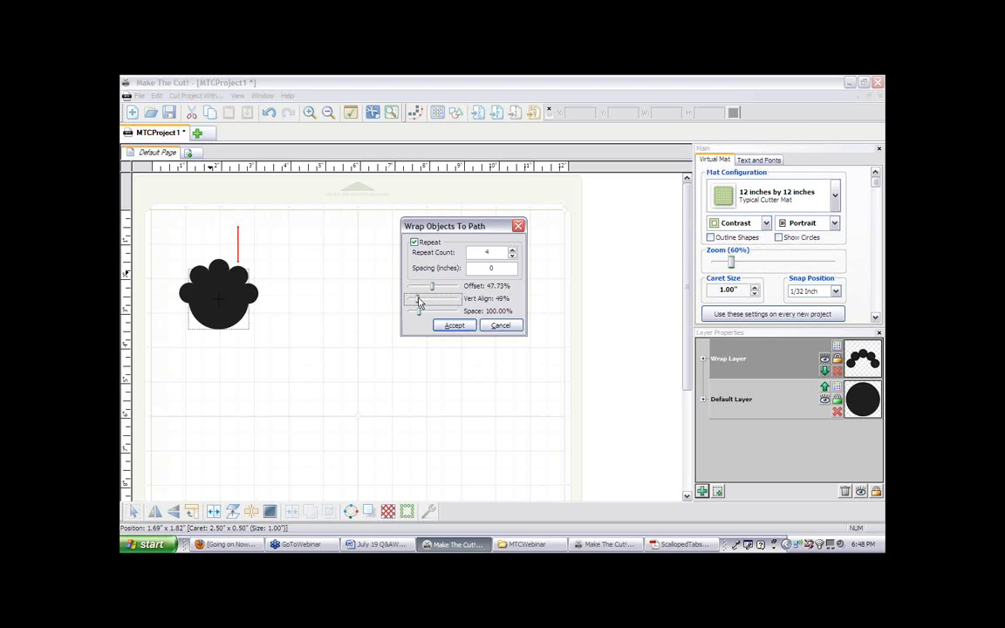
drag(419, 302, 420, 303)
drag(418, 305, 418, 305)
click(452, 326)
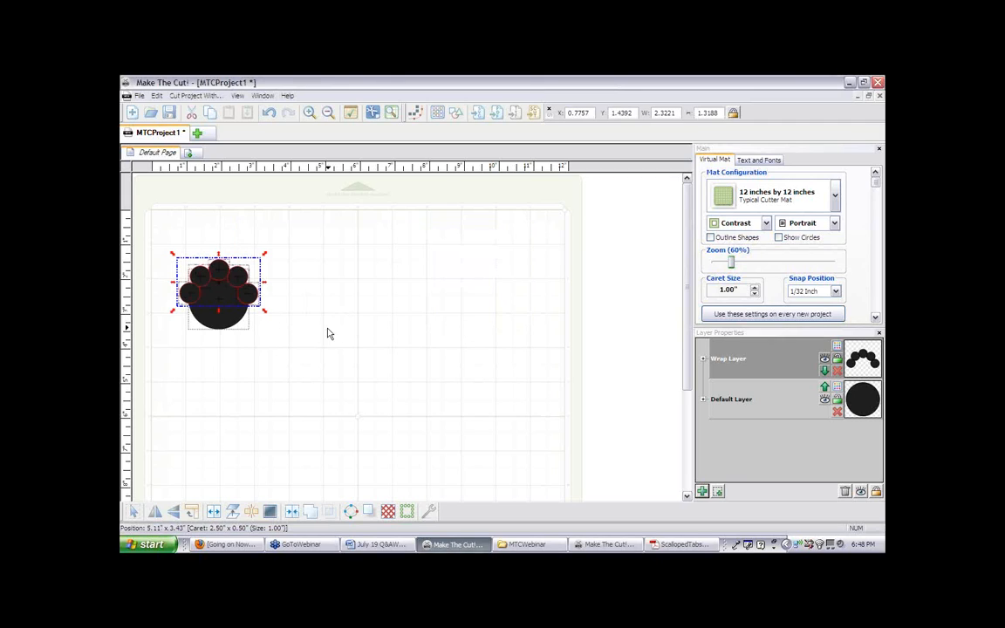
Select the large circle together with its five wrapped scallop circles and copy them
drag(325, 331, 168, 224)
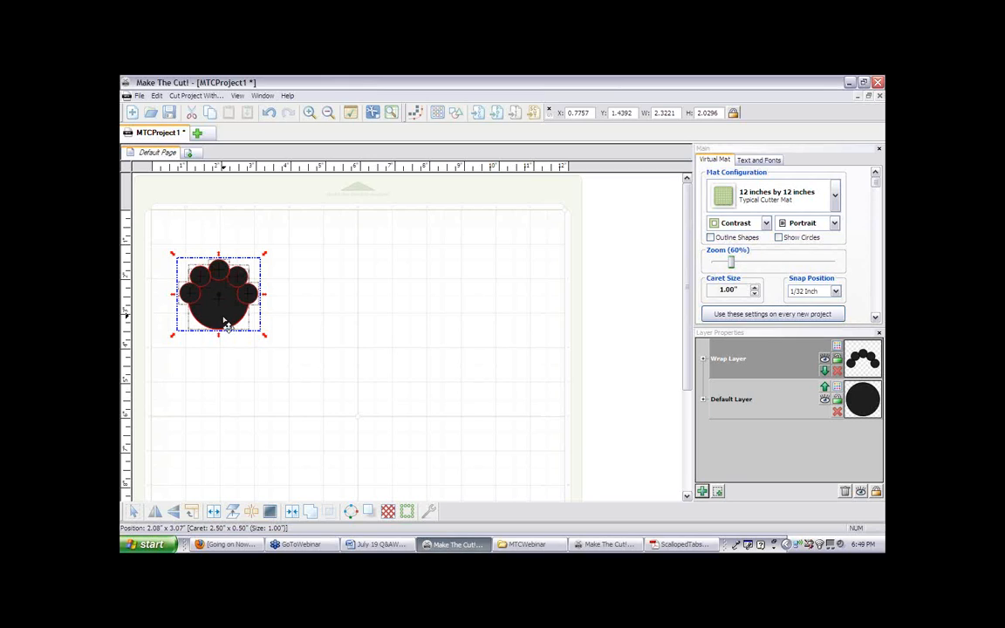
drag(279, 353, 148, 224)
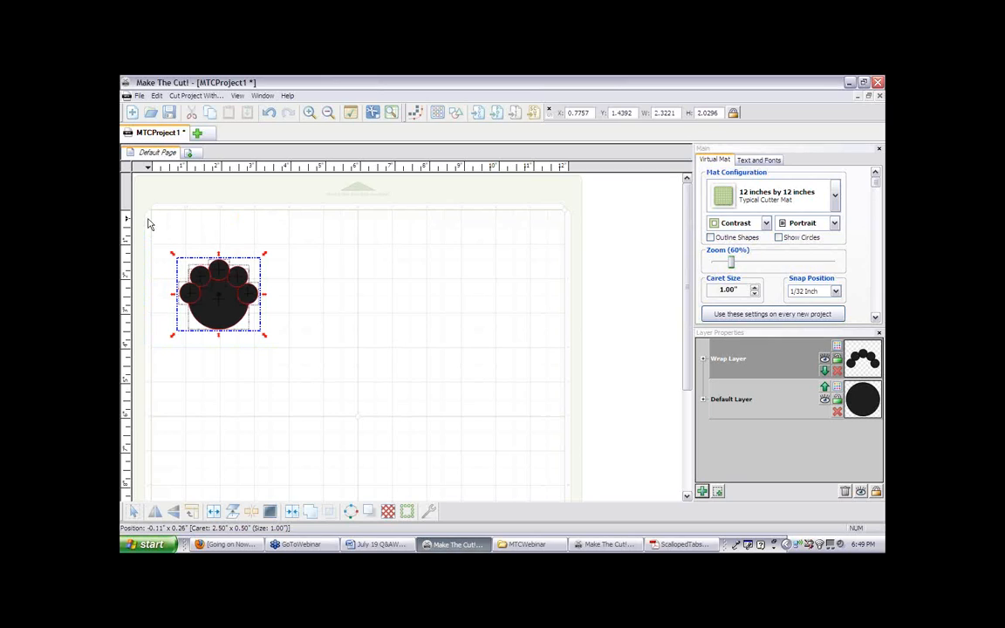
click(157, 96)
click(162, 150)
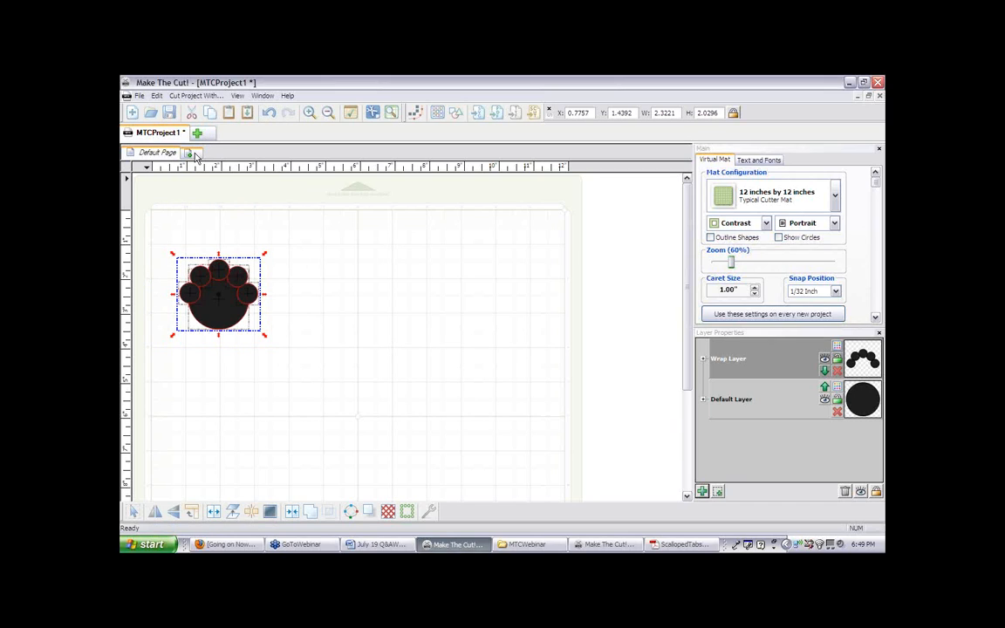
Paste the copied circles in place on a new page named New Page and weld them into one scalloped shape
click(191, 153)
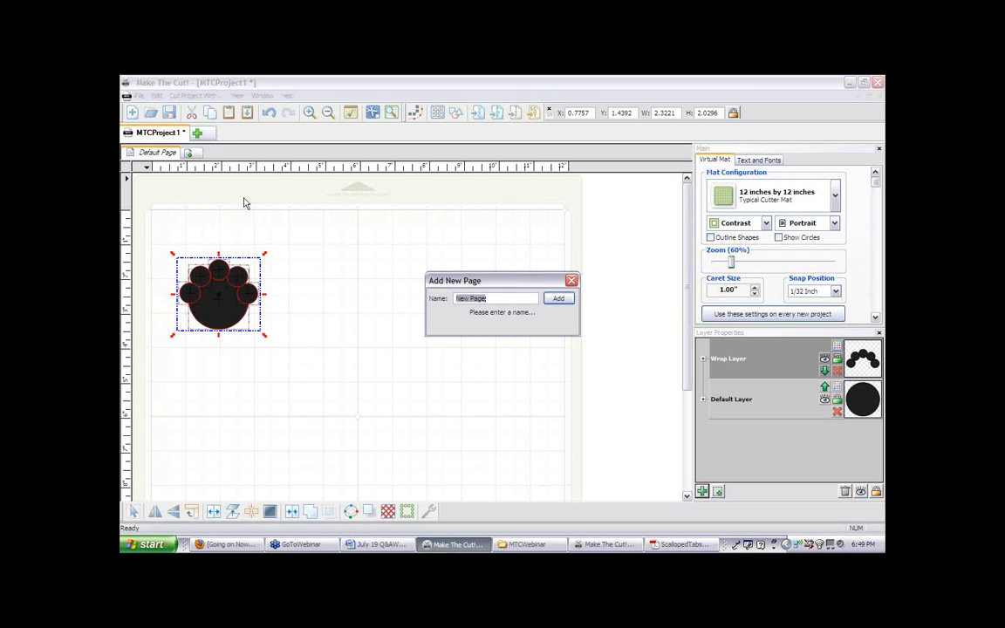
click(558, 299)
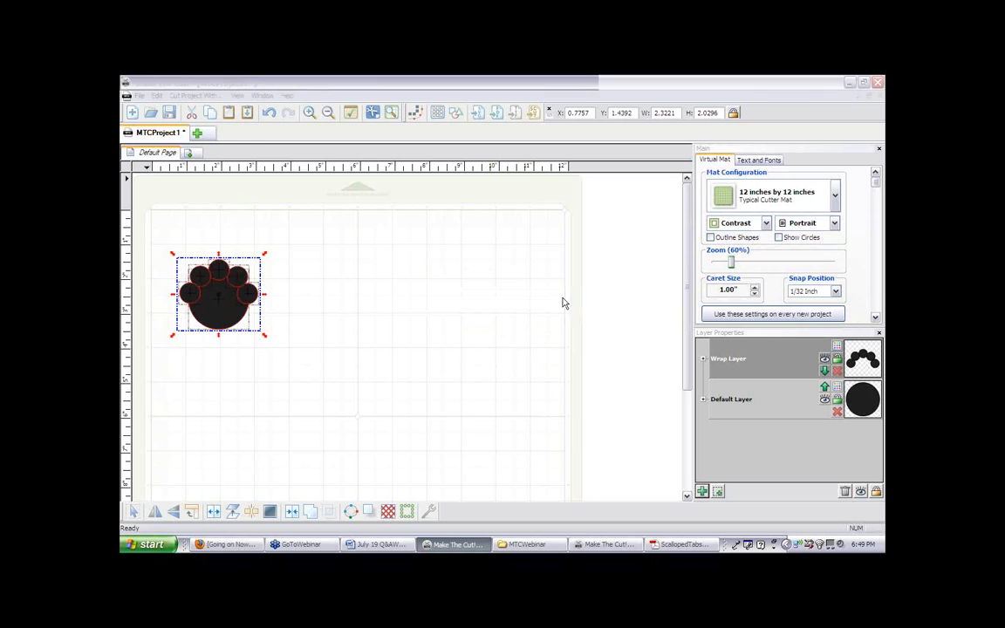
click(157, 96)
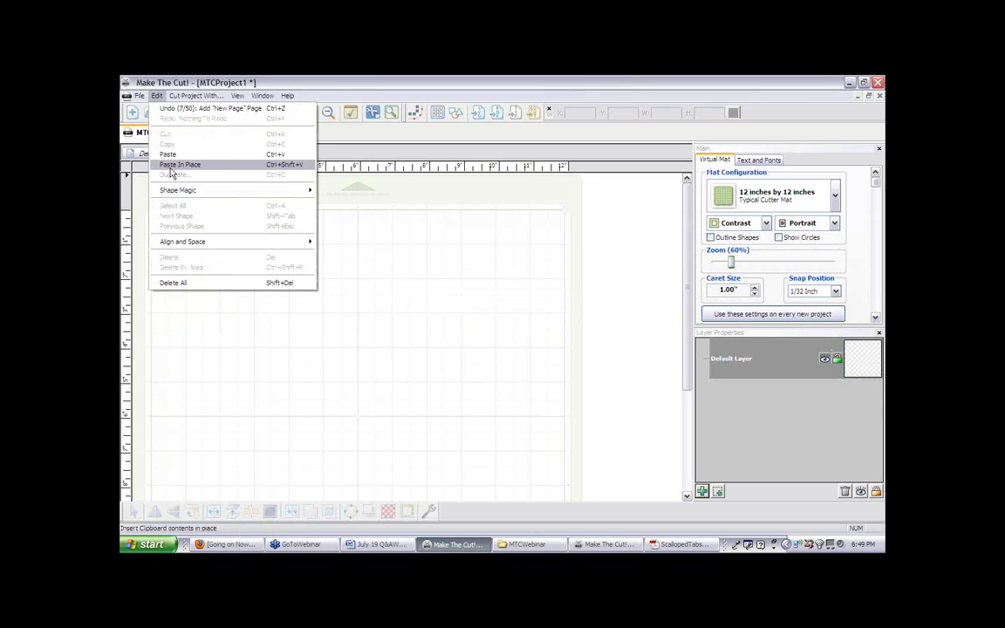
click(157, 164)
drag(301, 349, 169, 225)
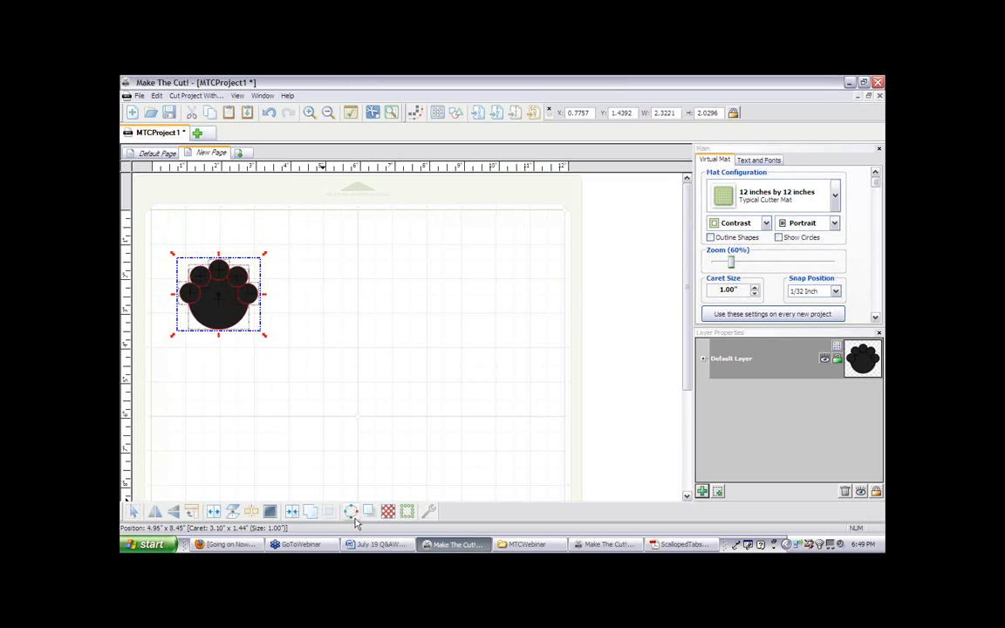
click(309, 518)
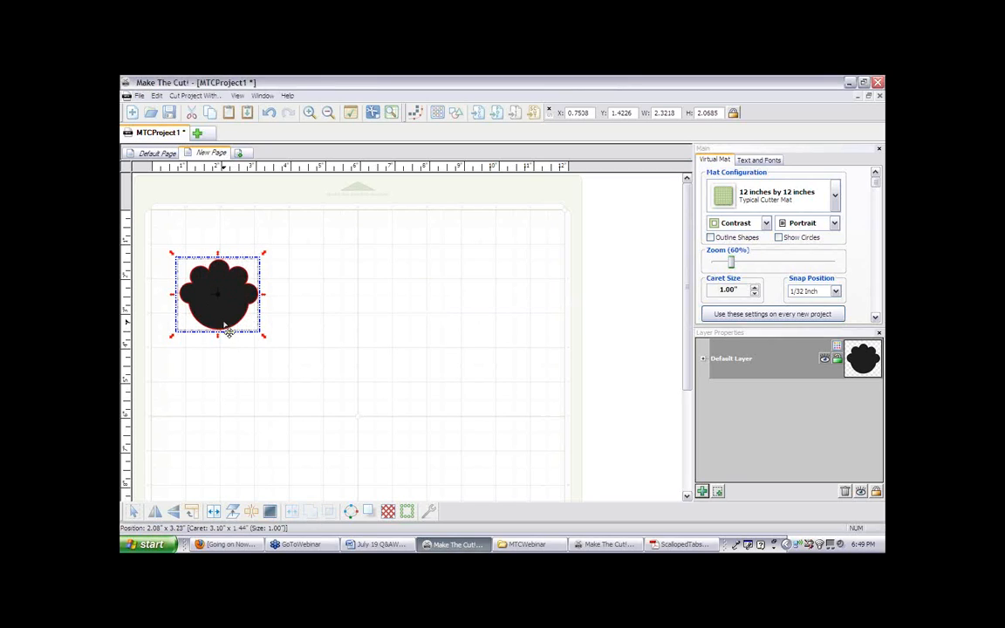
Compare the scalloped shape with the mini book PDF and move it to about 0.06 inches from the mat's upper and left edges
drag(226, 330, 226, 285)
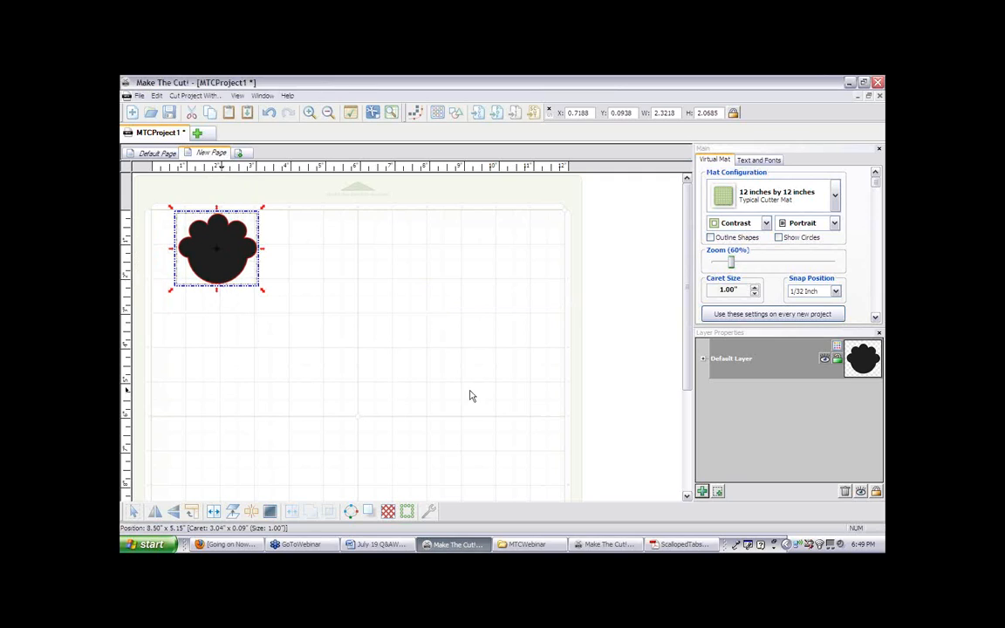
click(688, 547)
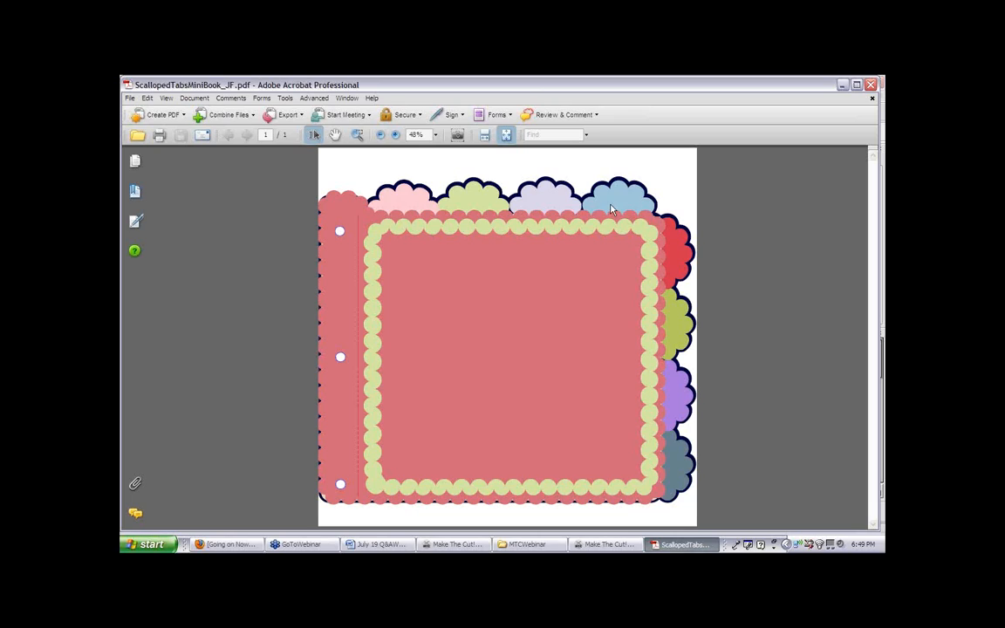
click(475, 544)
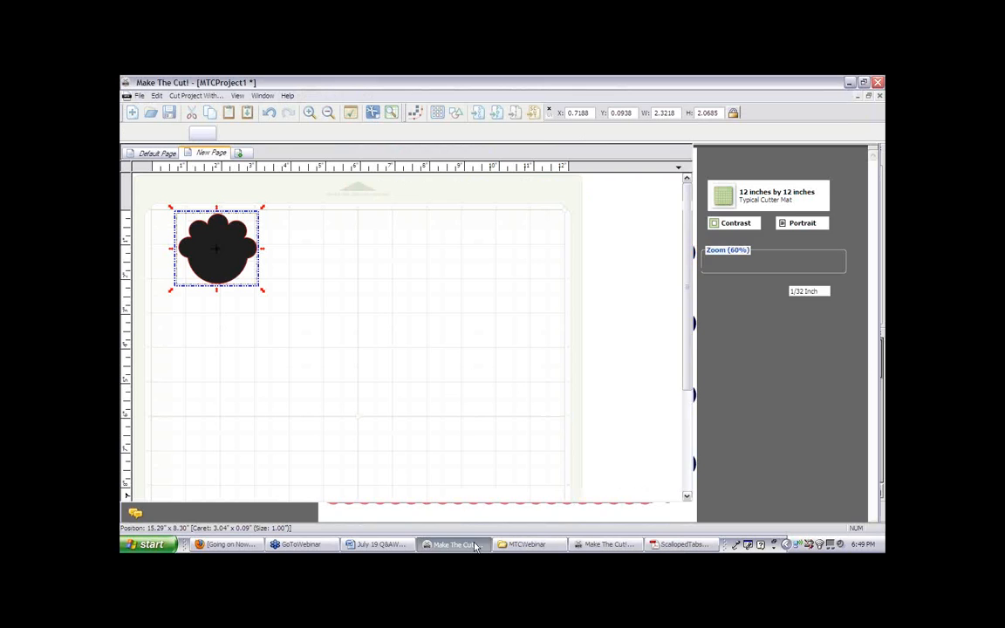
click(234, 262)
drag(235, 262, 210, 258)
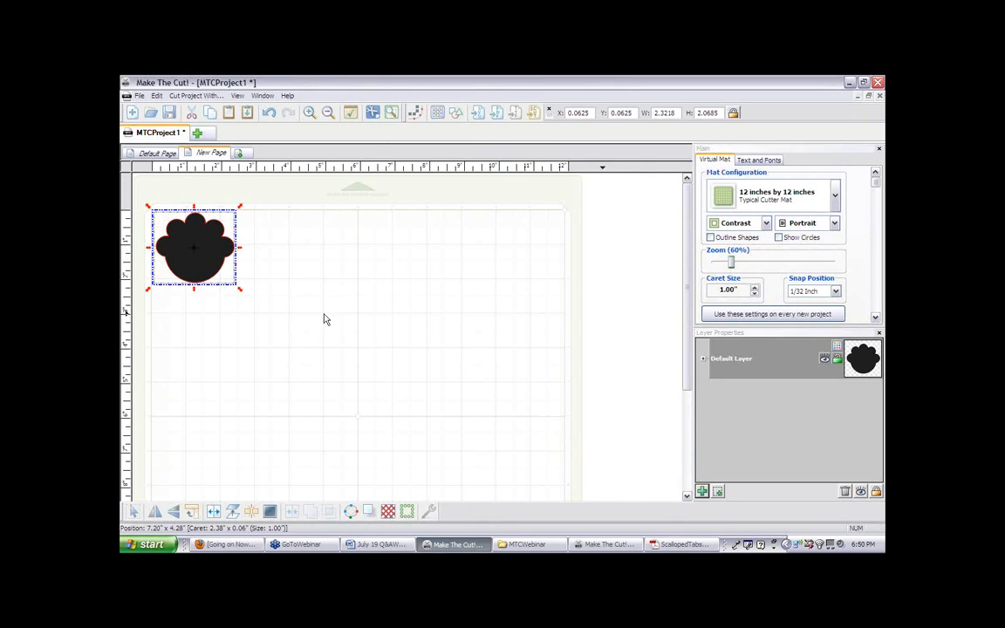
Add a new layer and insert two Rounded Rectangle 2 basic shapes on it
click(703, 493)
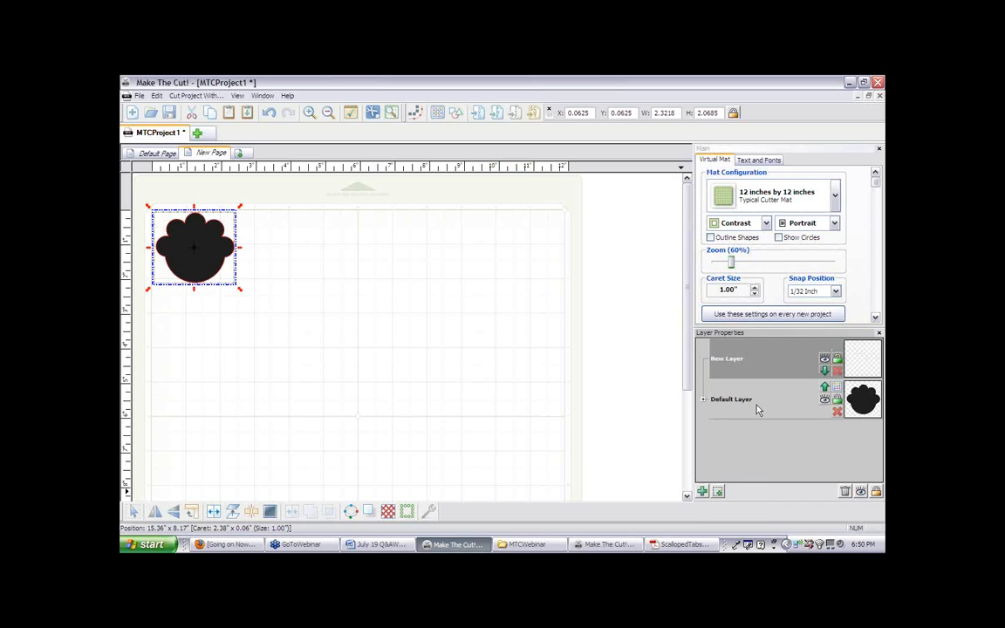
click(430, 295)
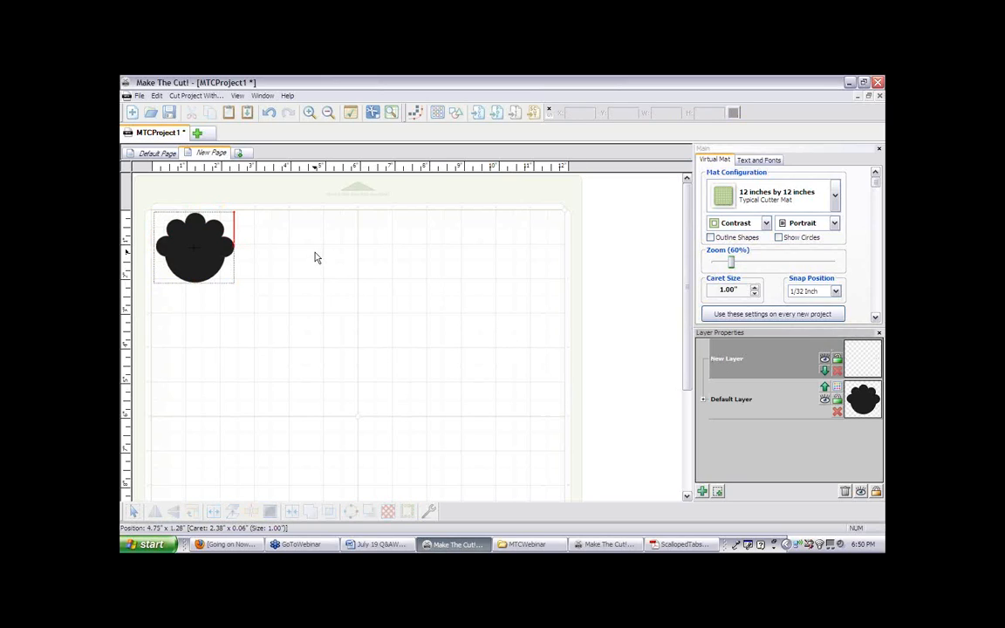
click(453, 117)
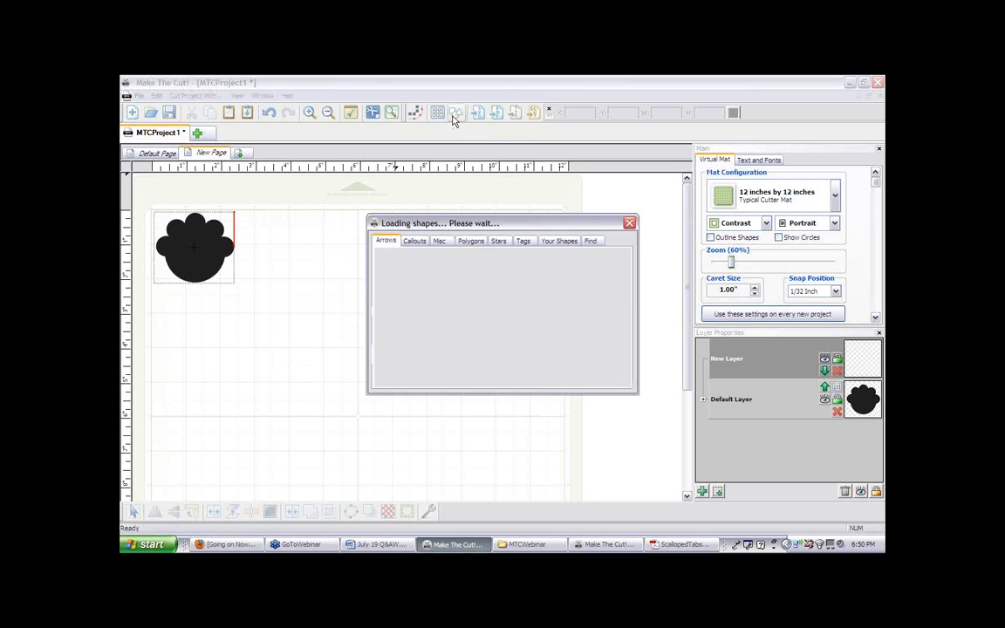
click(471, 240)
drag(623, 282, 628, 327)
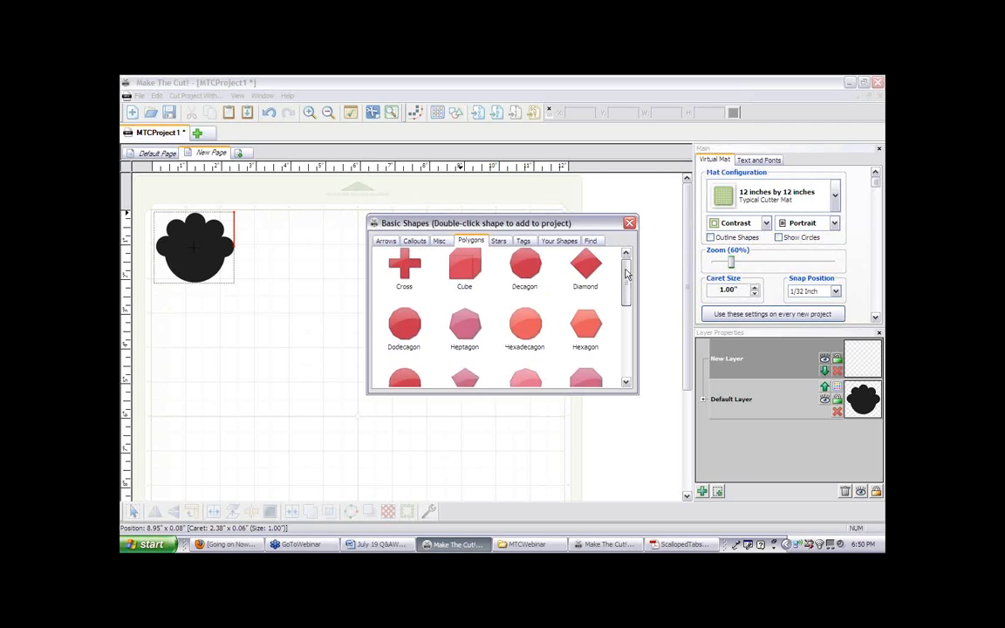
drag(623, 293, 602, 321)
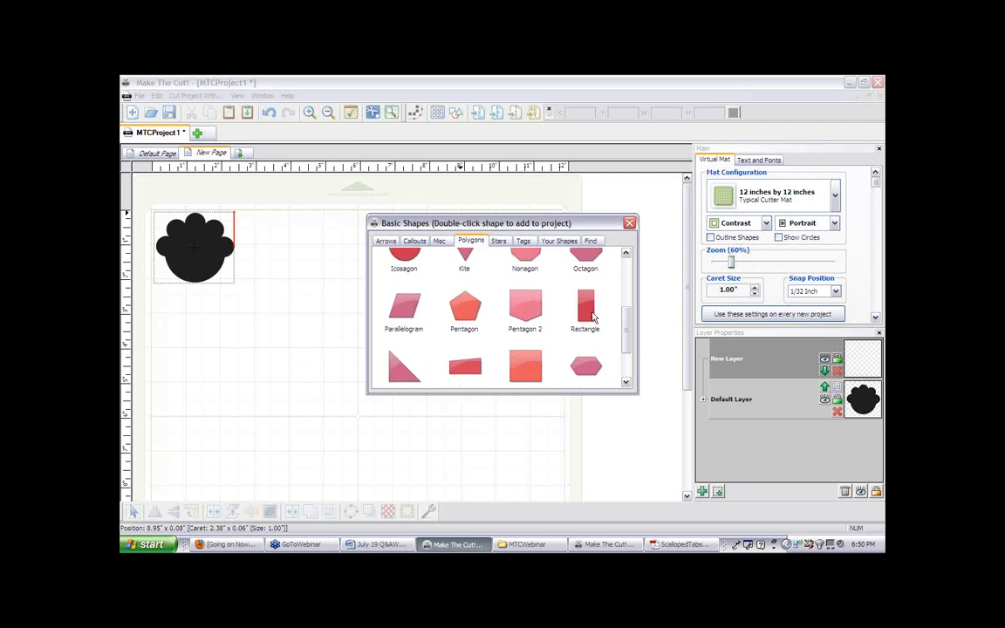
click(439, 241)
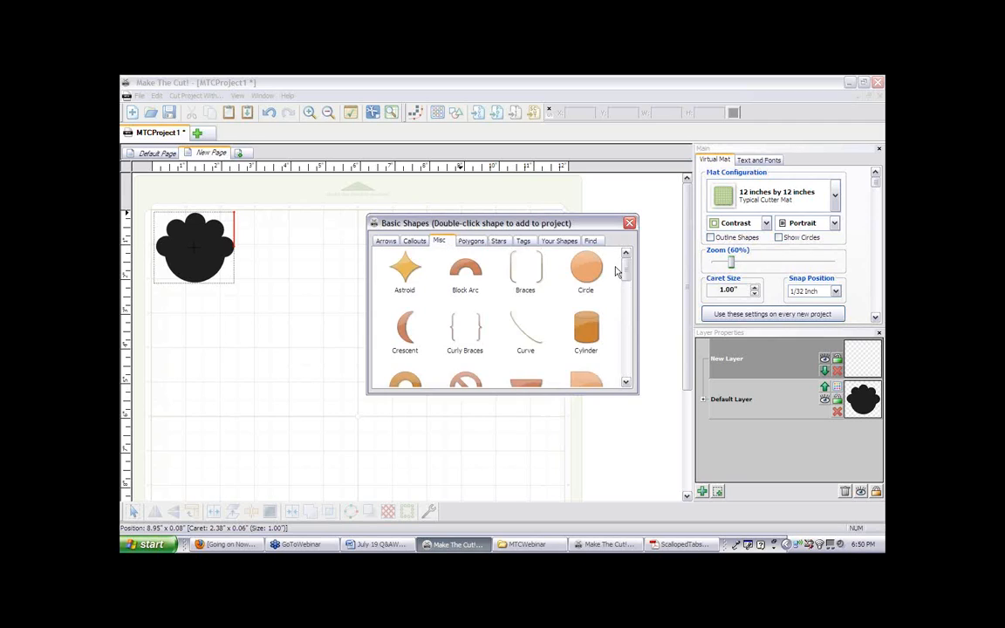
drag(626, 270, 626, 346)
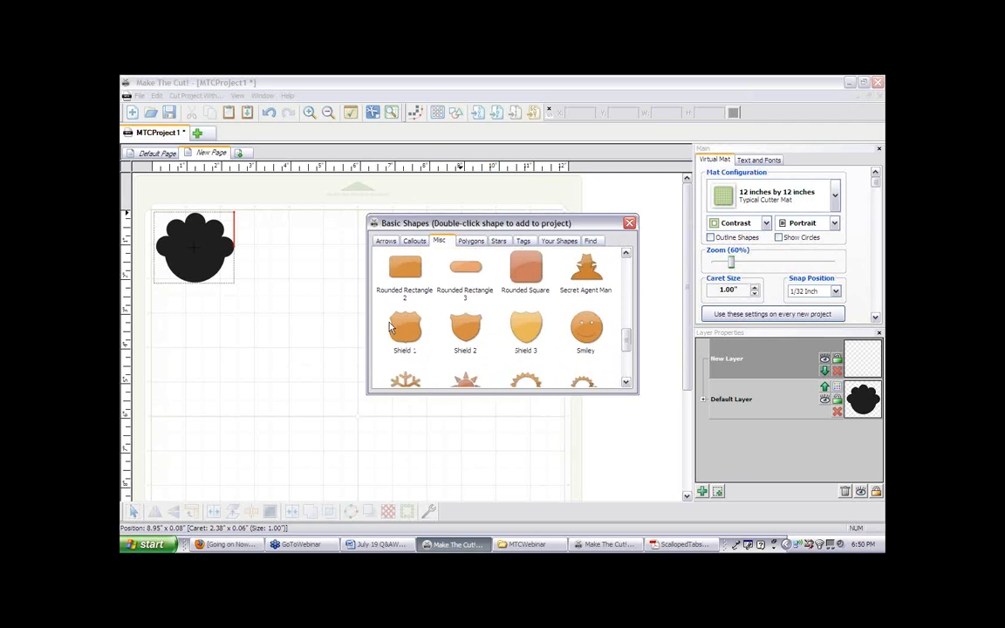
double_click(410, 277)
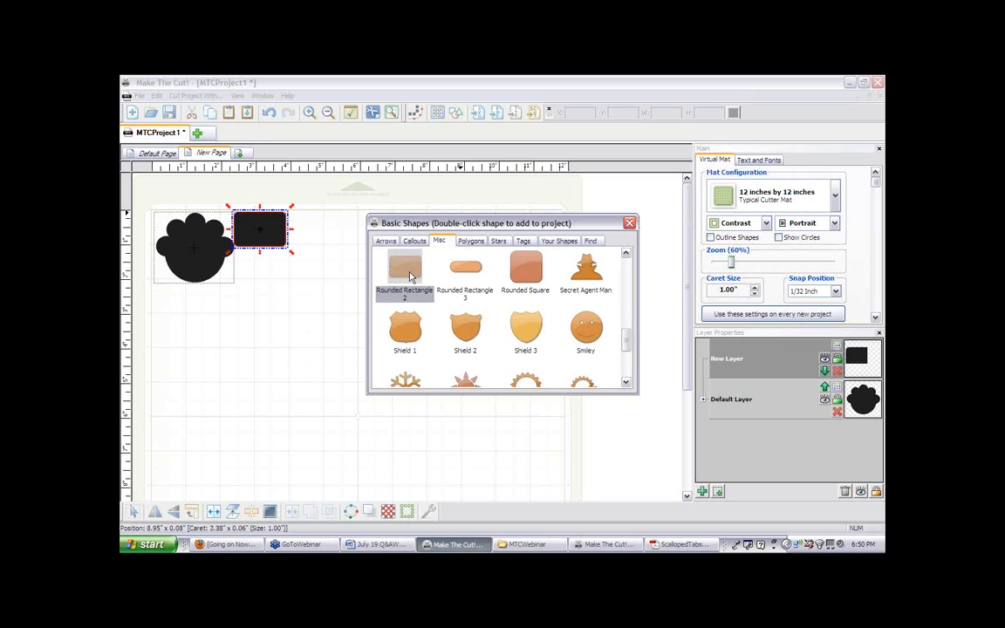
double_click(410, 276)
click(629, 223)
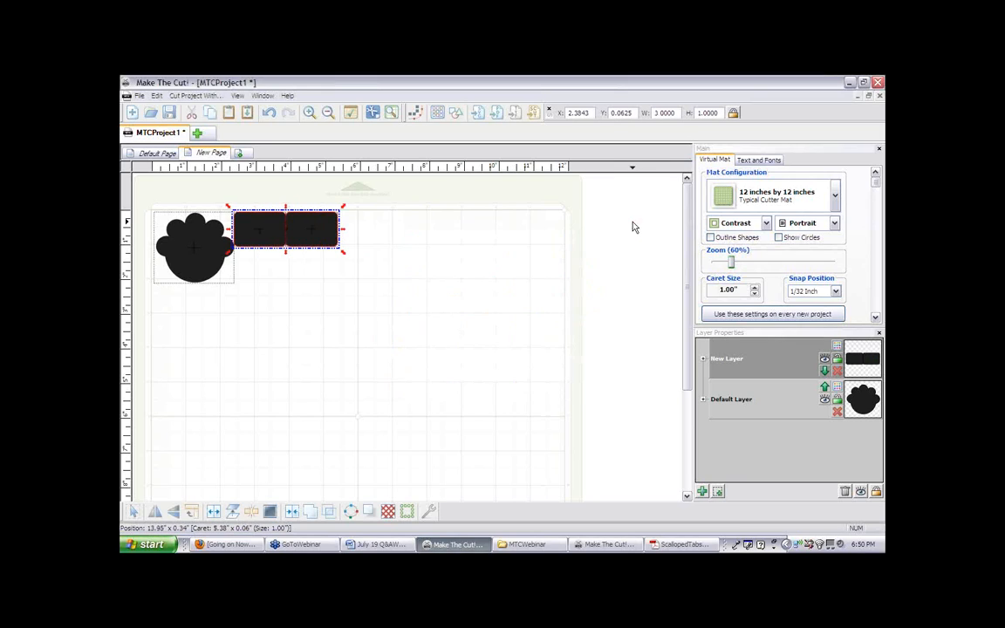
Separate the two rounded rectangles and place one over the lower-left part of the scalloped shape
mouse_move(267, 235)
mouse_down()
mouse_move(253, 298)
mouse_move(231, 305)
mouse_move(287, 298)
mouse_move(283, 234)
mouse_up()
click(294, 331)
click(247, 299)
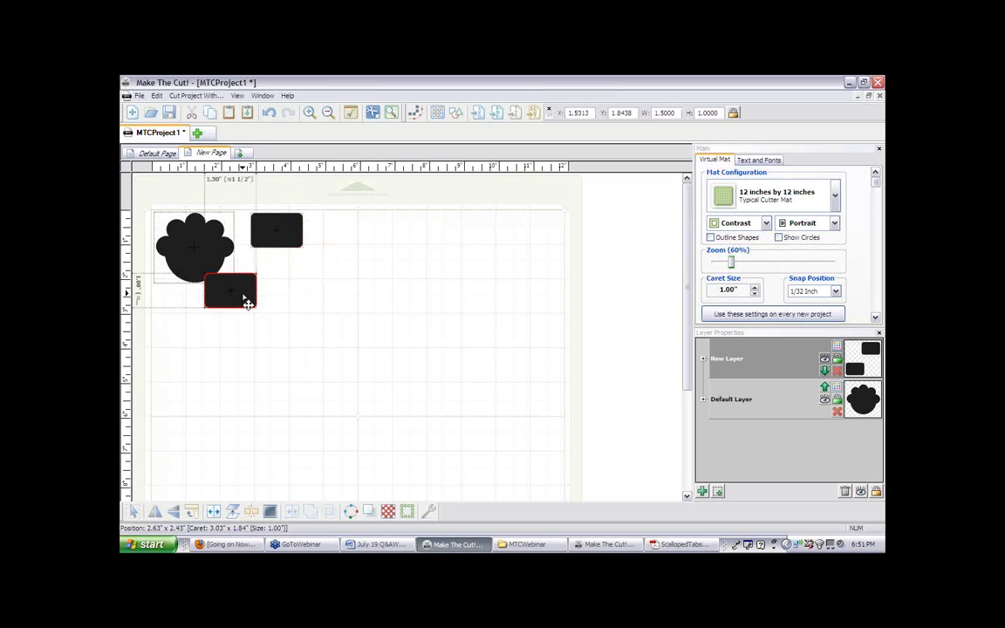
drag(247, 298, 195, 281)
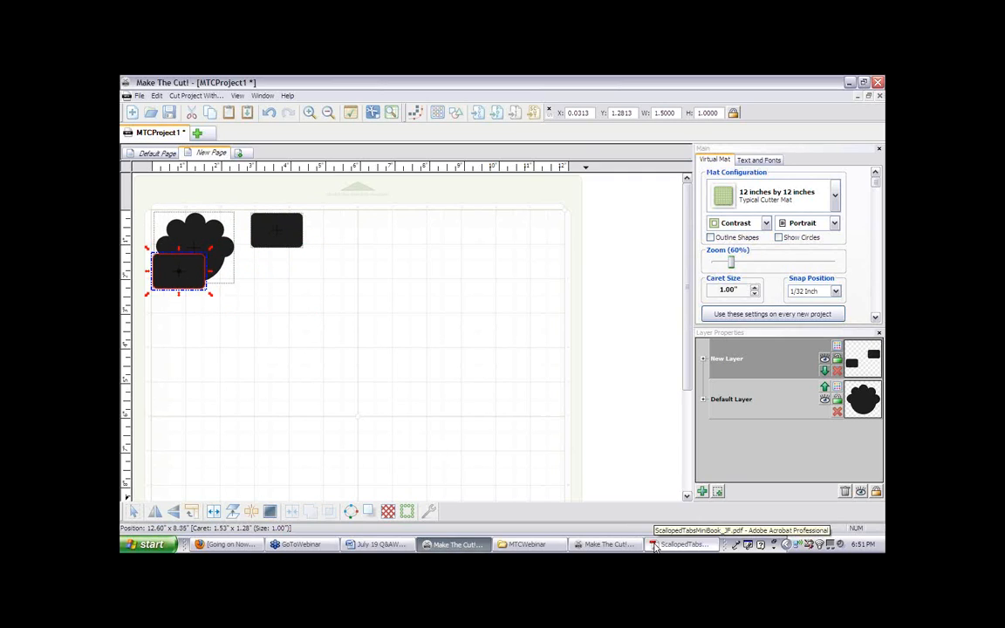
Align the rounded rectangle with the scalloped shape's left edge and, with its aspect ratio unlocked, size it 10.5 inches wide by 9 inches high
click(680, 544)
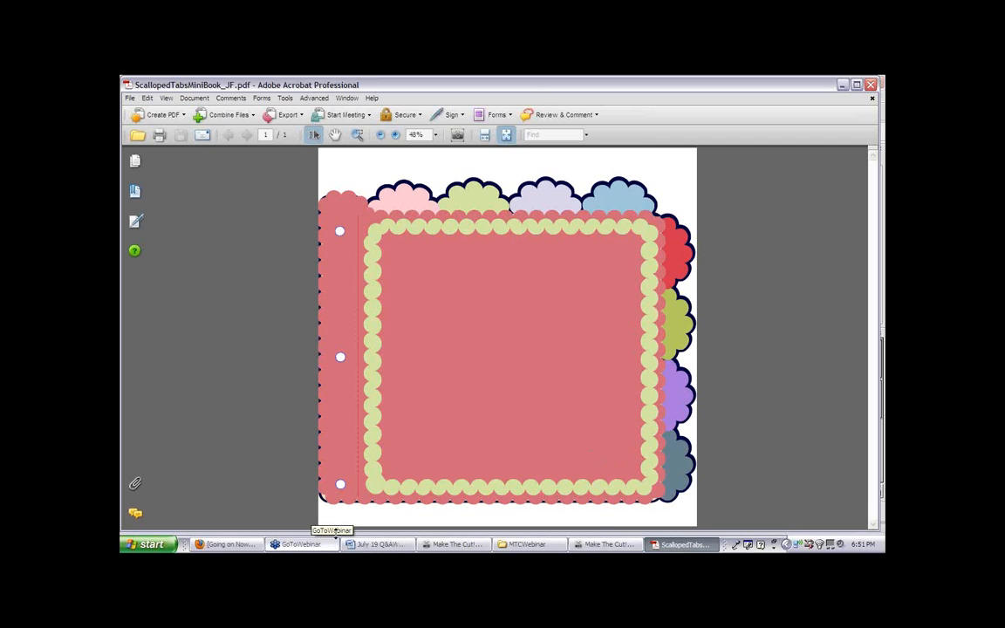
click(361, 546)
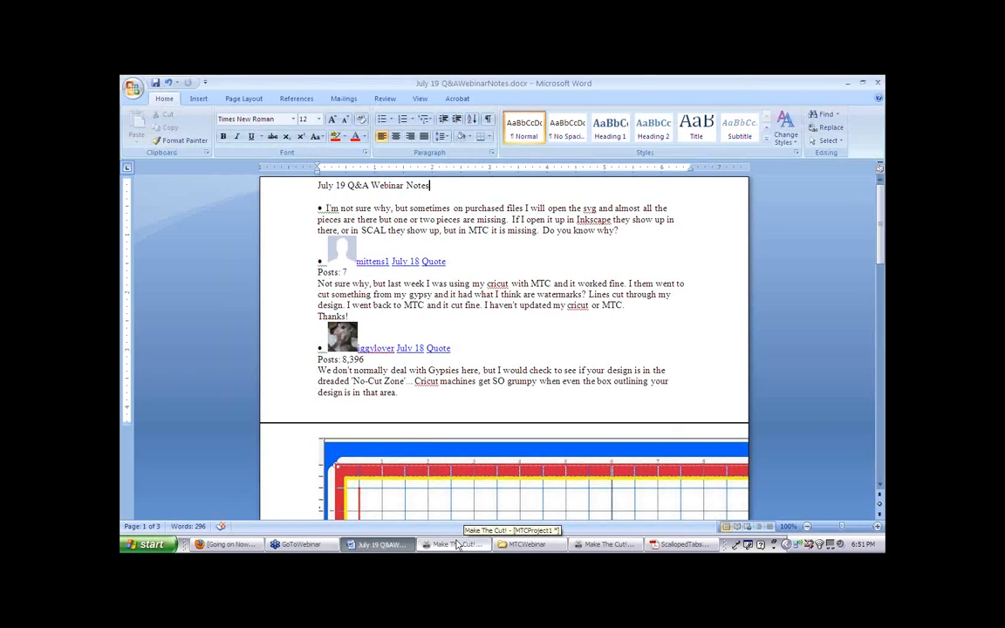
click(457, 544)
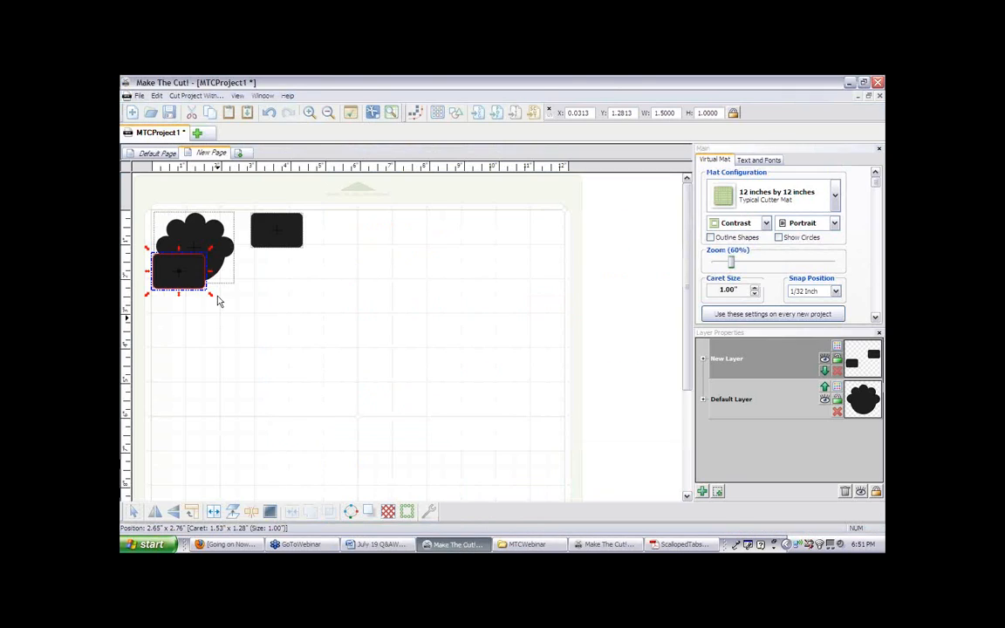
click(199, 277)
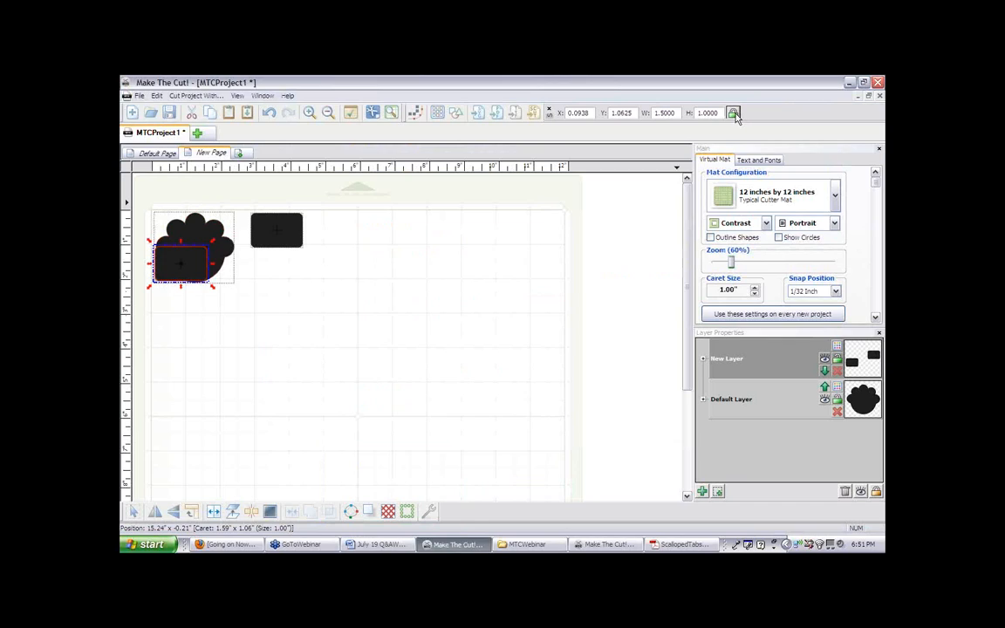
click(660, 112)
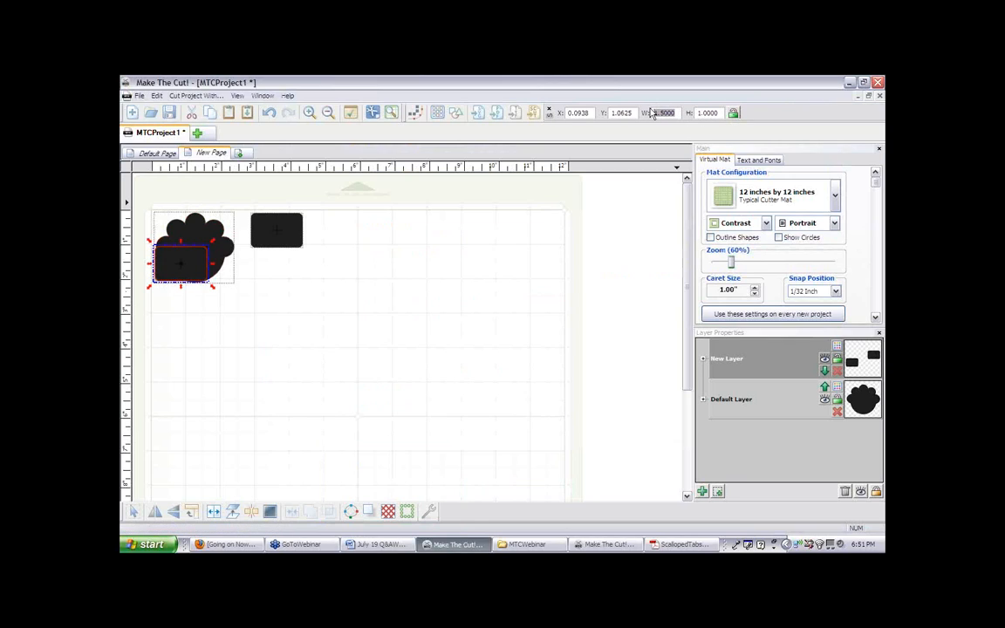
text(10.5)
key(Tab)
text(9)
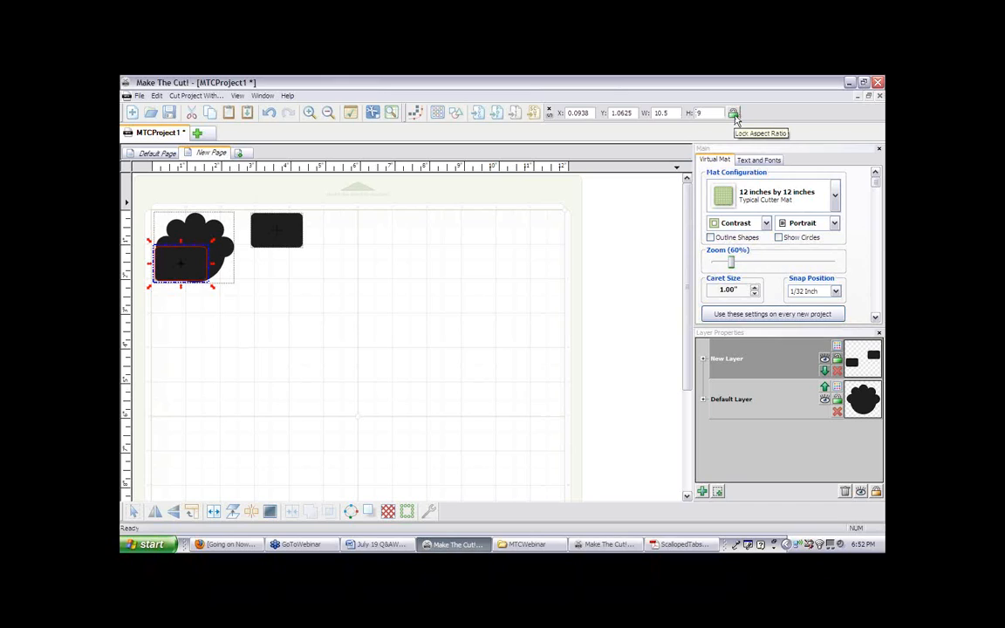
key(Return)
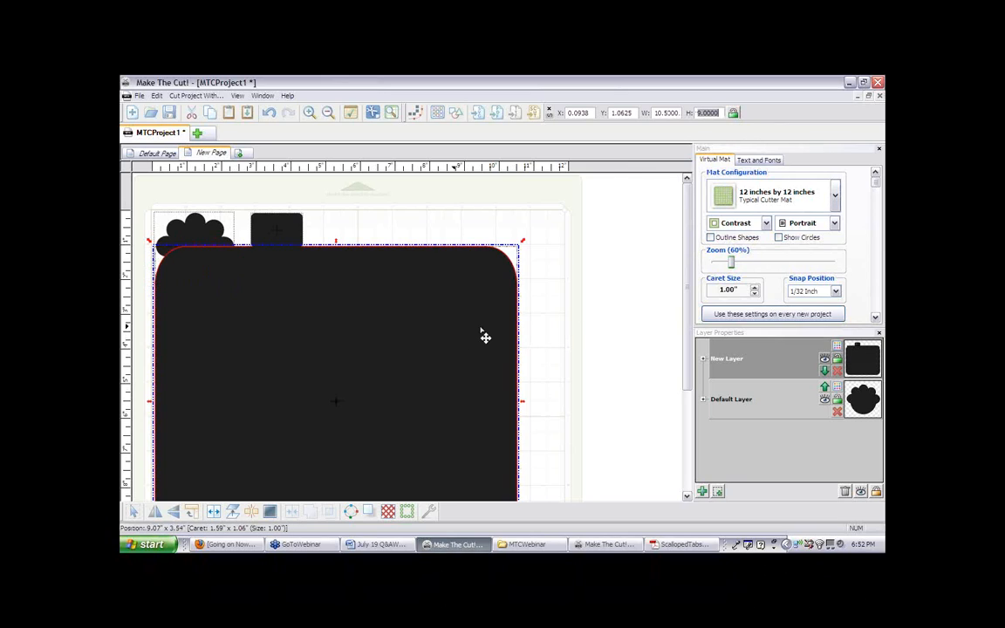
Stretch the small rounded rectangle to 2 inches high and place it over the large rectangle's upper-left corner, at about X 0.09, Y 0.47 inches
mouse_move(687, 324)
mouse_down()
mouse_move(685, 369)
mouse_move(687, 324)
mouse_up()
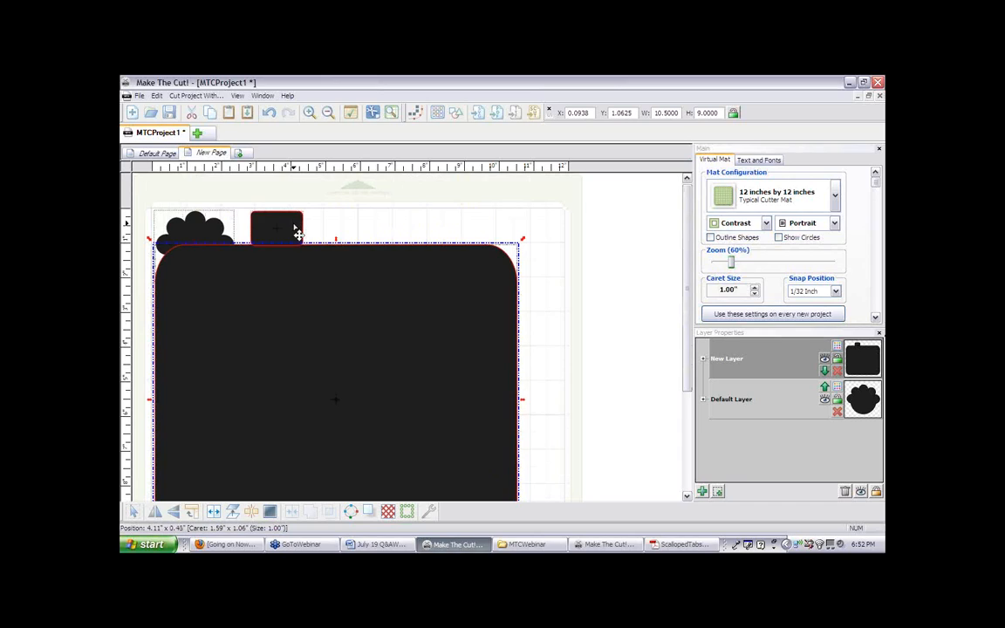
mouse_move(296, 230)
mouse_down()
mouse_move(201, 235)
mouse_move(281, 231)
mouse_up()
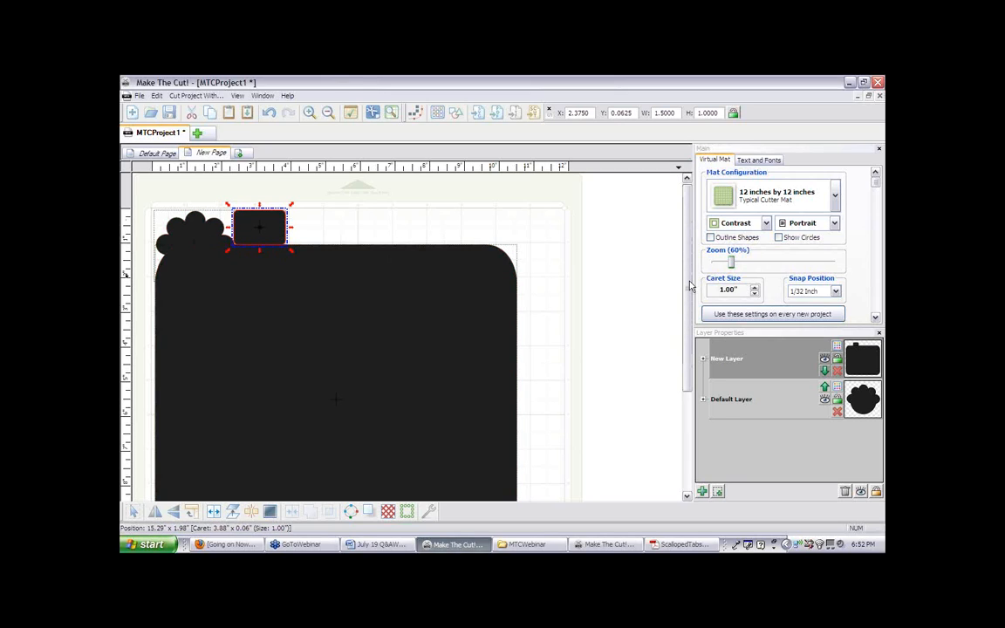
mouse_move(689, 283)
mouse_down()
mouse_move(687, 345)
mouse_move(699, 284)
mouse_up()
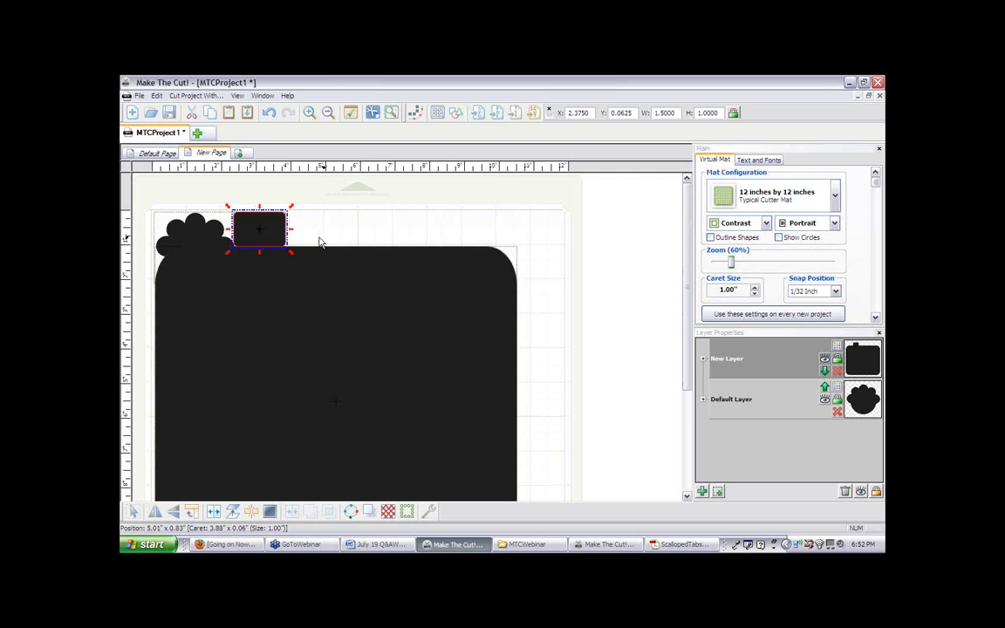
drag(282, 245, 175, 292)
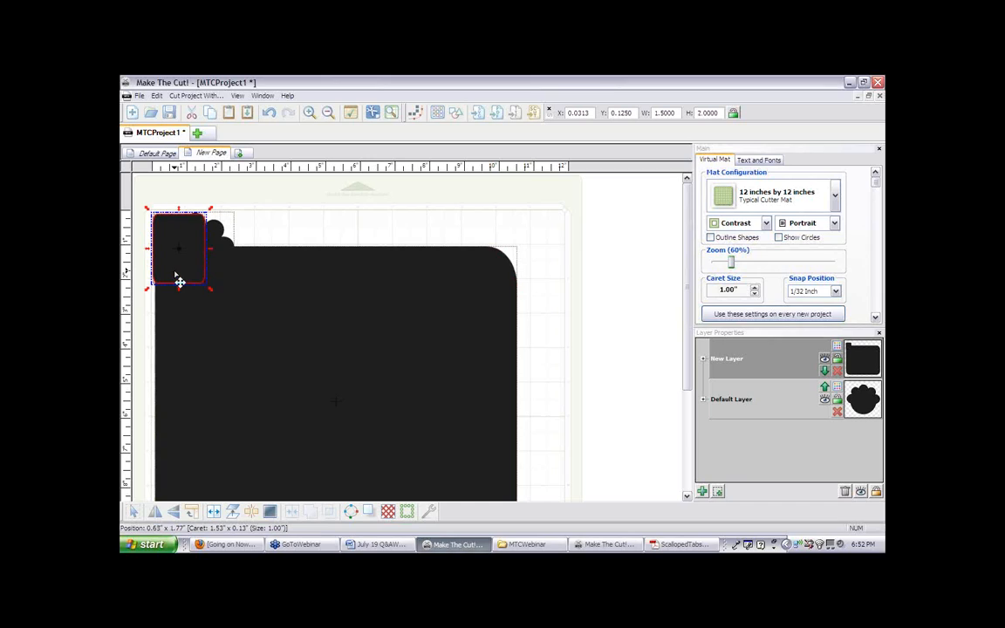
key(Right)
key(Right)
key(Right)
key(Right)
key(Right)
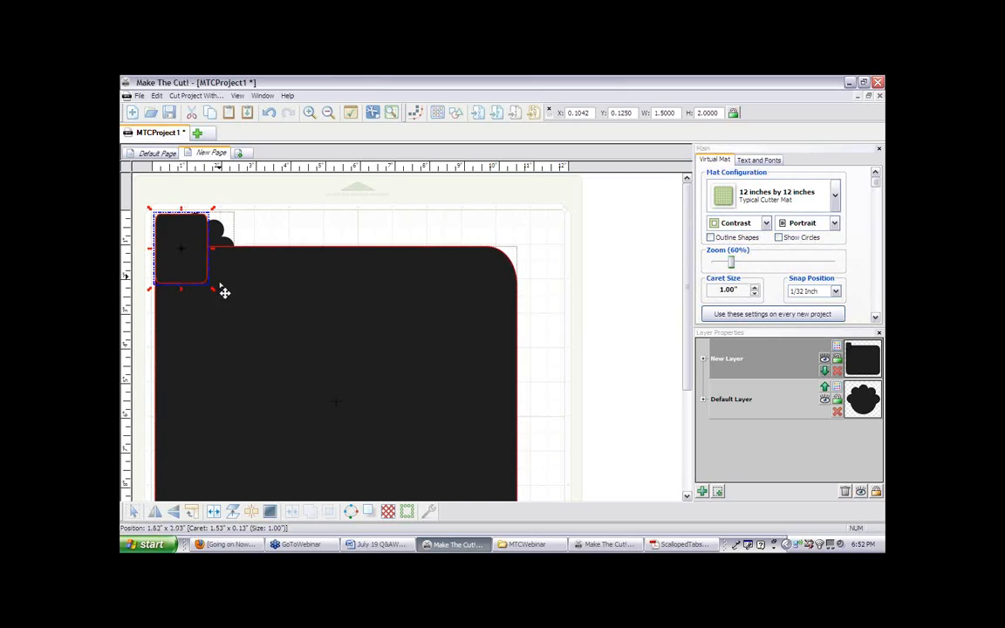
drag(180, 269, 181, 286)
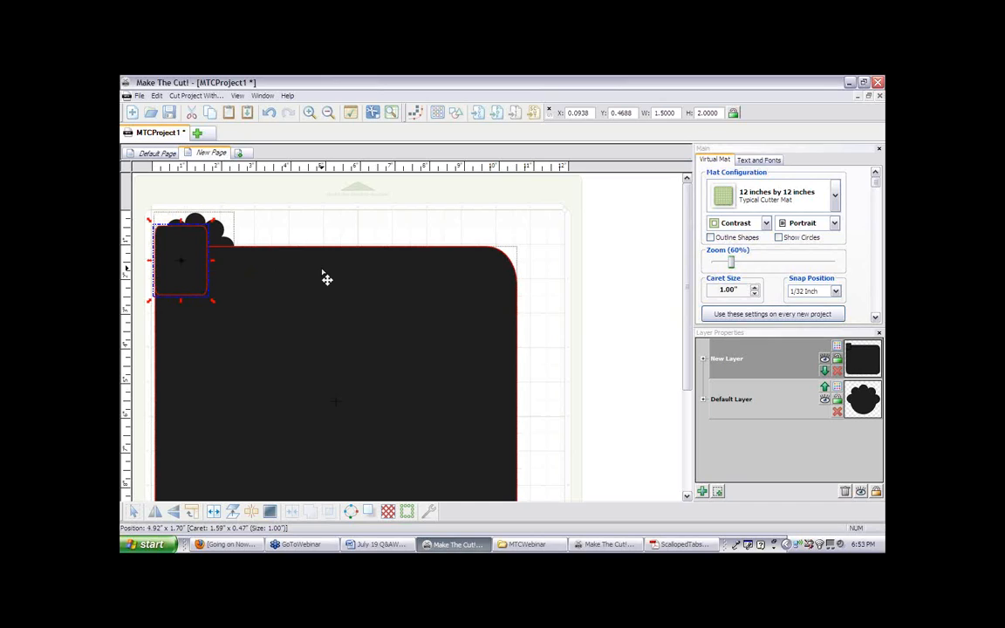
Weld the large and small rounded rectangles into one tabbed page shape and shift it up slightly, to about Y 0.19 inches
shift+click(163, 339)
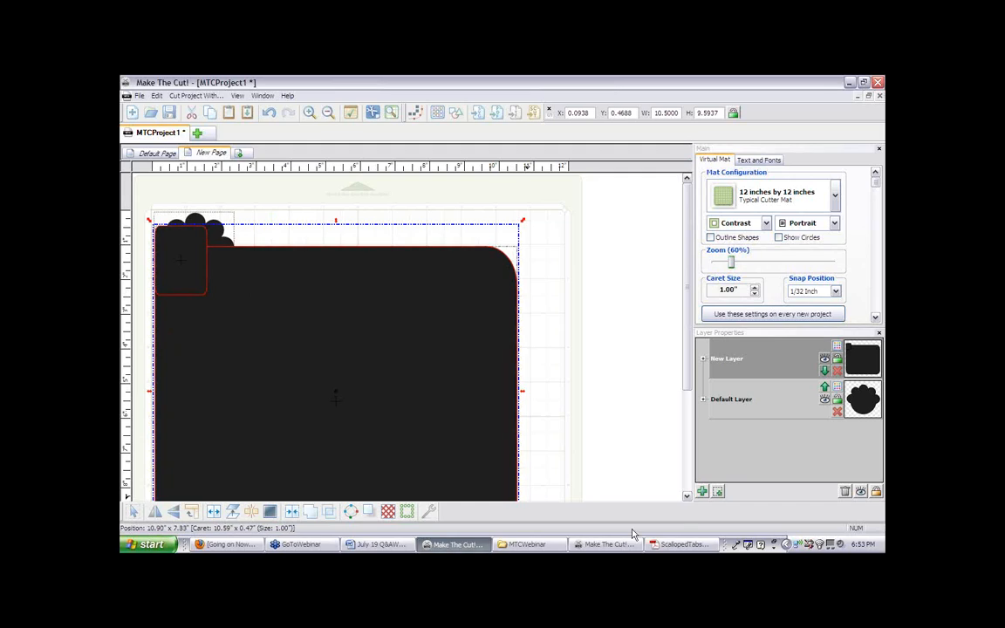
click(684, 546)
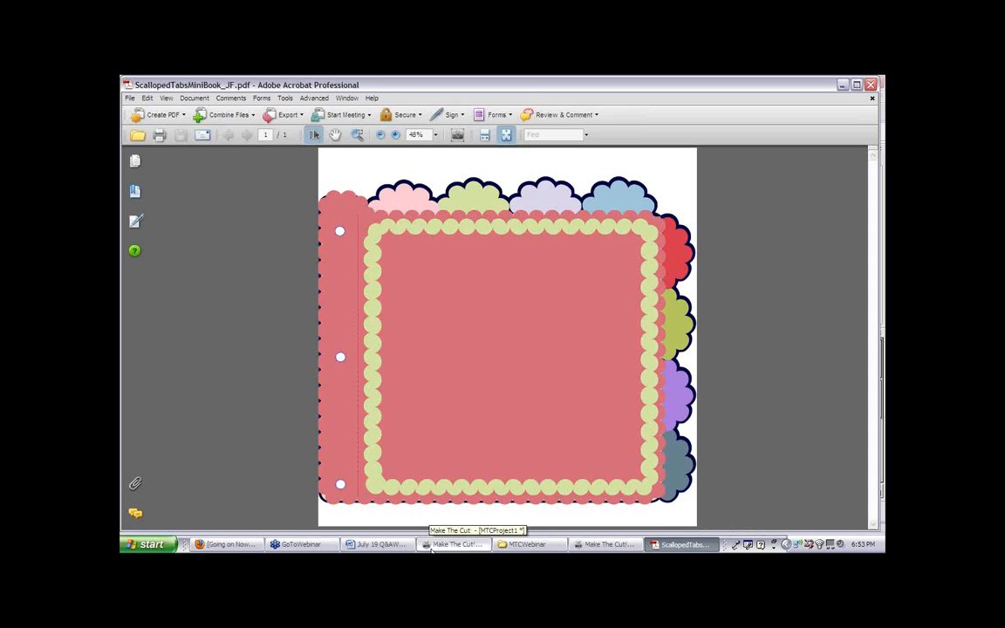
click(454, 544)
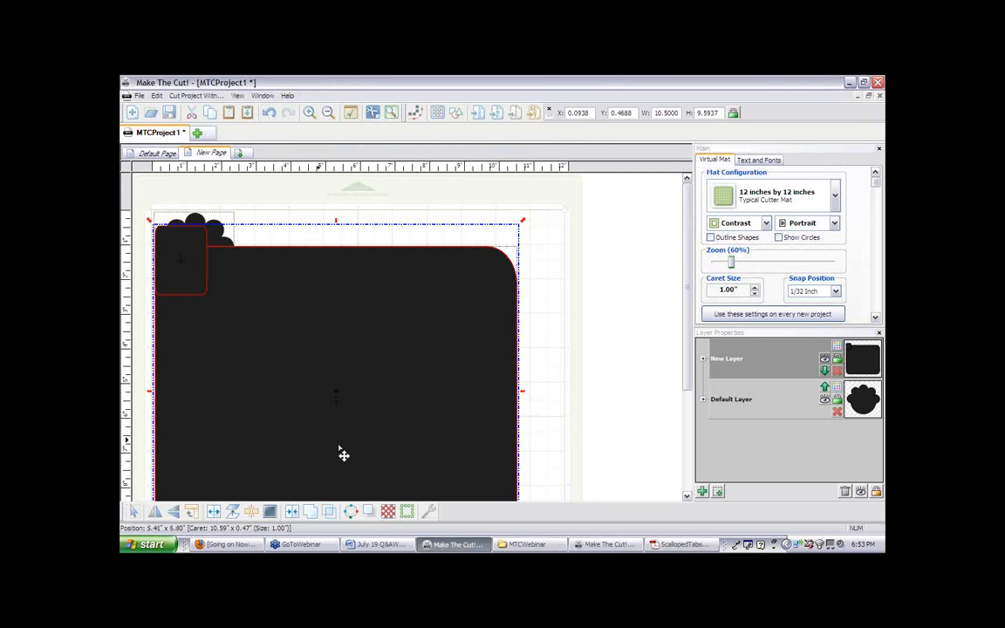
click(310, 513)
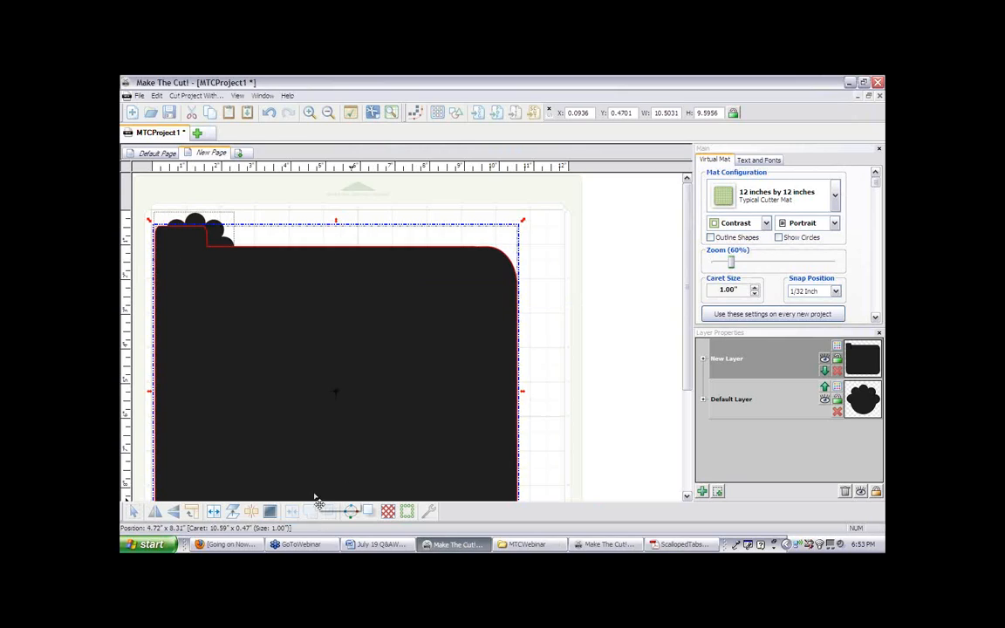
mouse_move(426, 363)
mouse_down()
mouse_move(451, 347)
mouse_move(425, 356)
mouse_up()
click(424, 358)
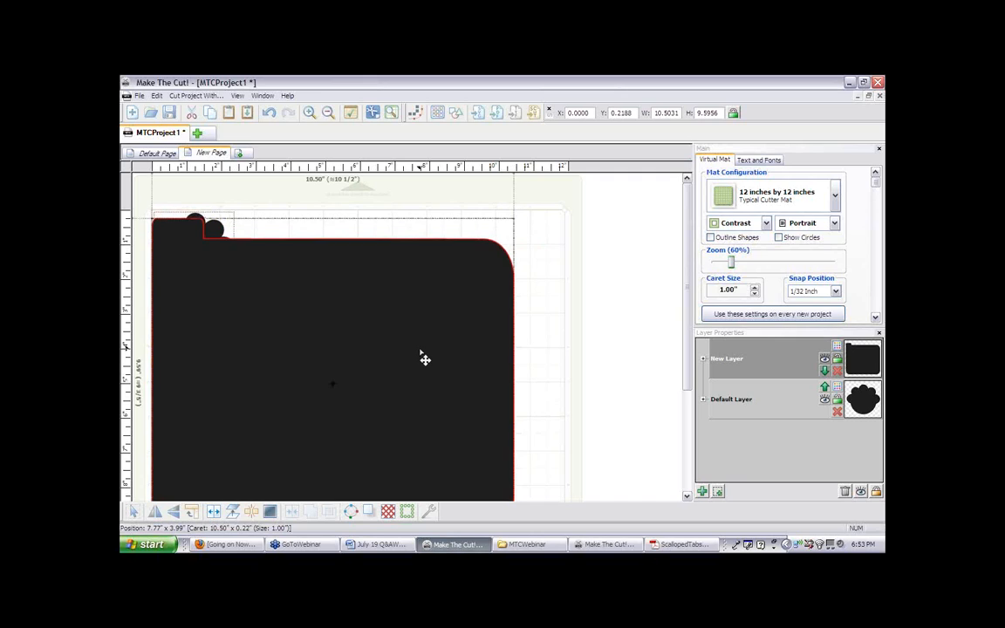
click(537, 253)
Insert a Circle basic shape beside the page shape's upper-right corner and size it 0.6 inches wide and high
click(455, 116)
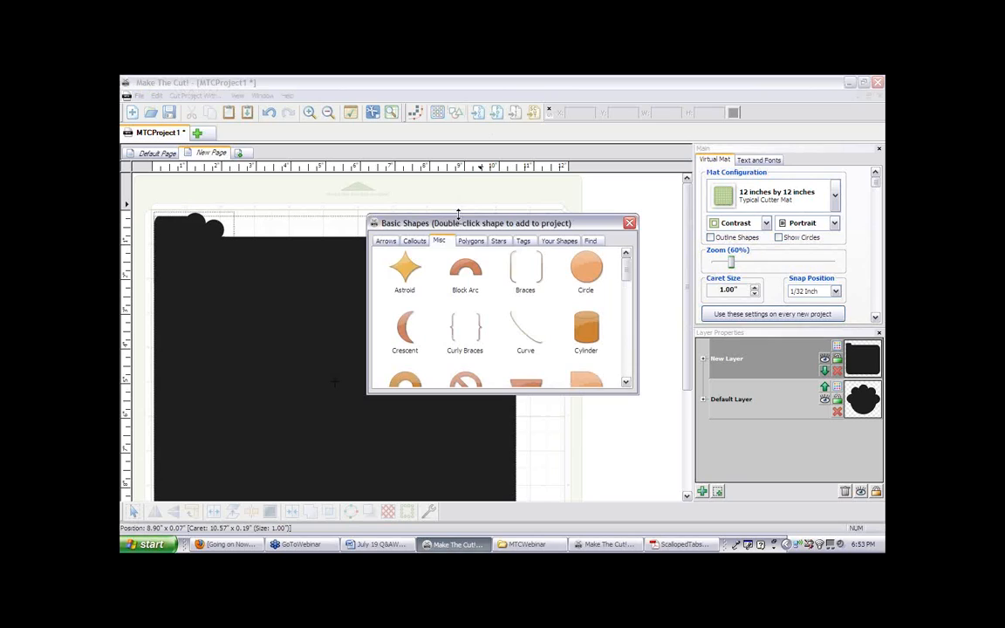
double_click(585, 273)
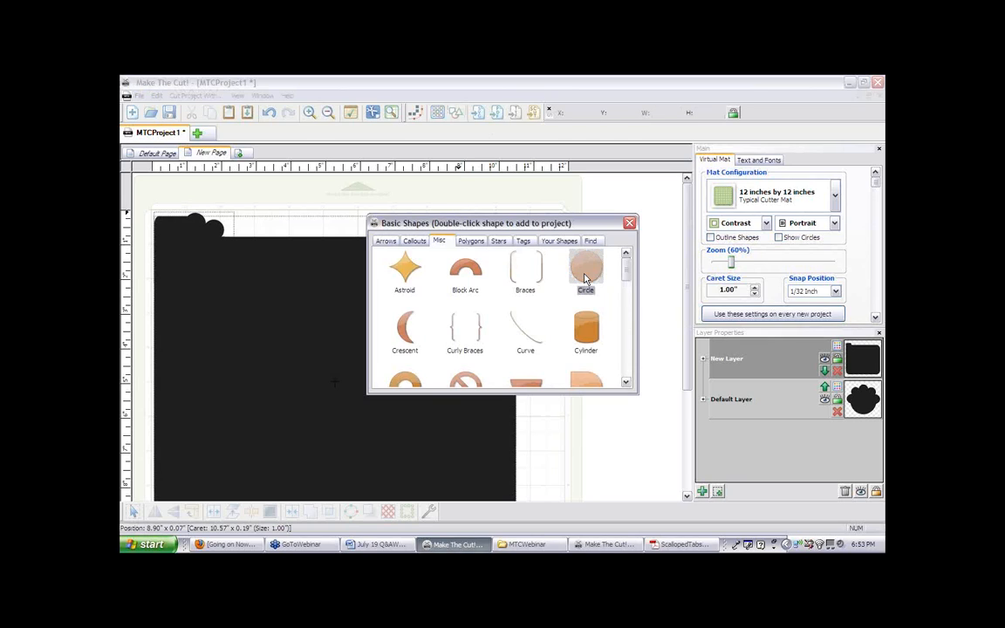
click(629, 224)
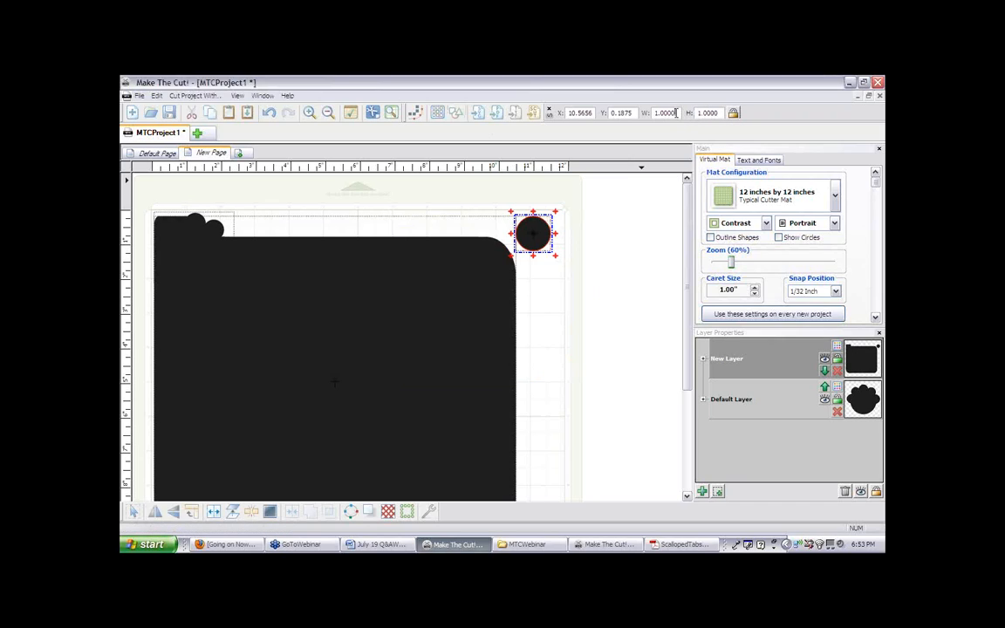
double_click(675, 112)
text(.6)
key(Return)
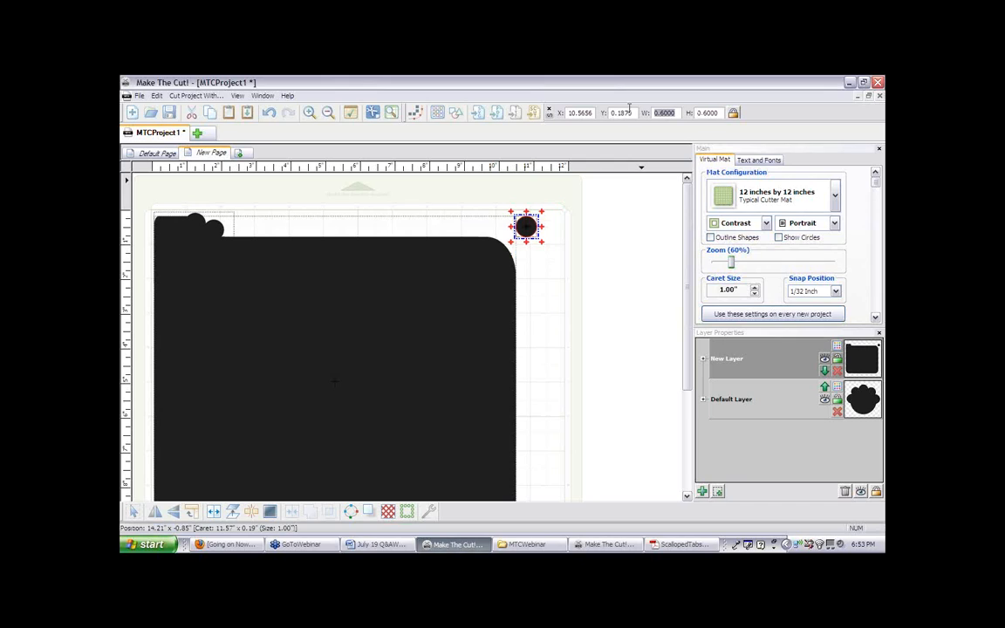
Move the circle onto the upper edge area of the page shape and start wrapping it to the shape's path
drag(526, 227, 463, 228)
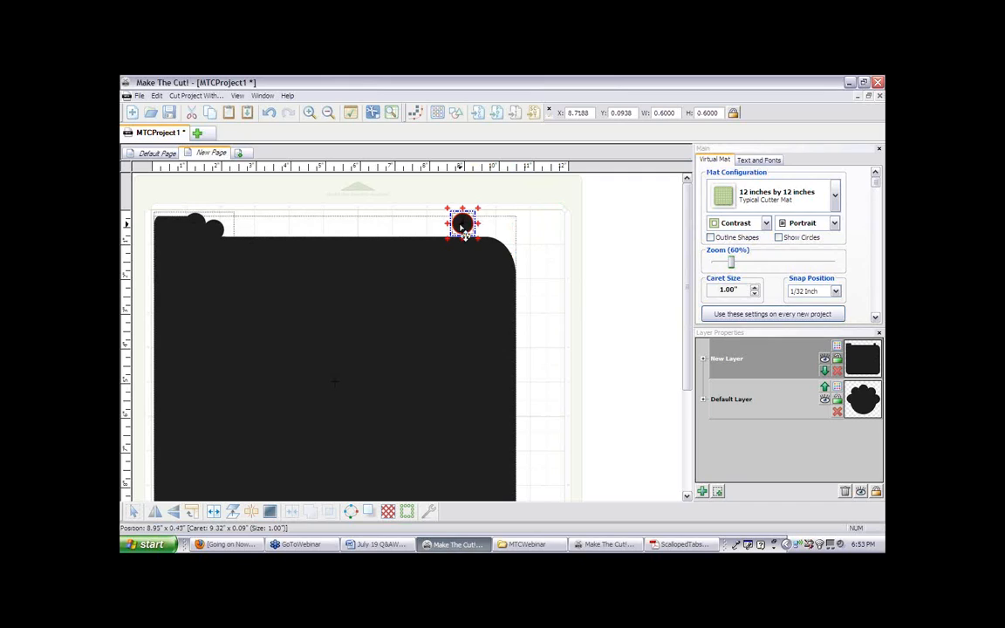
click(505, 226)
click(541, 226)
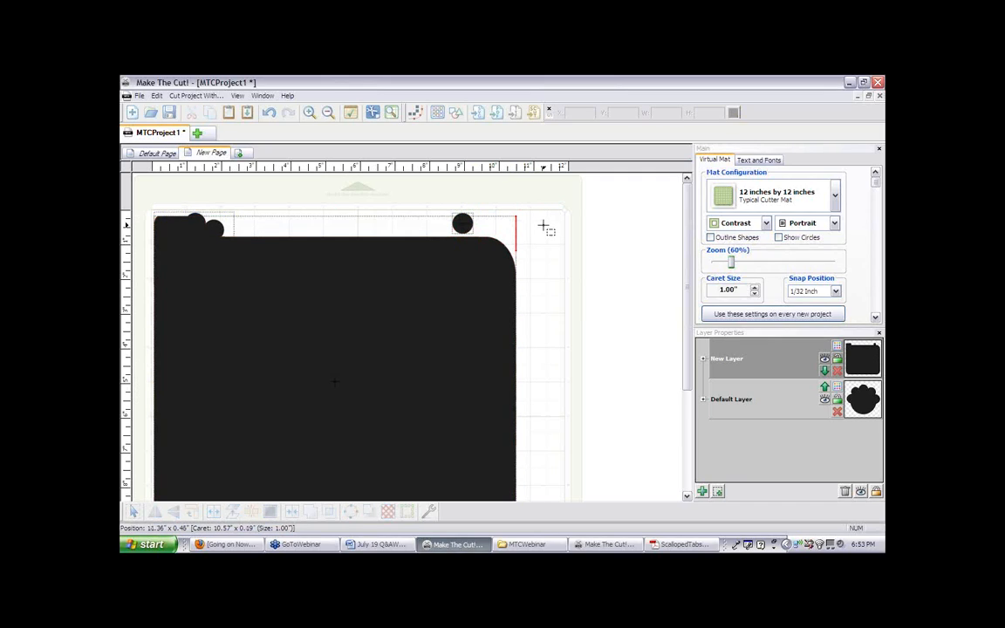
click(471, 233)
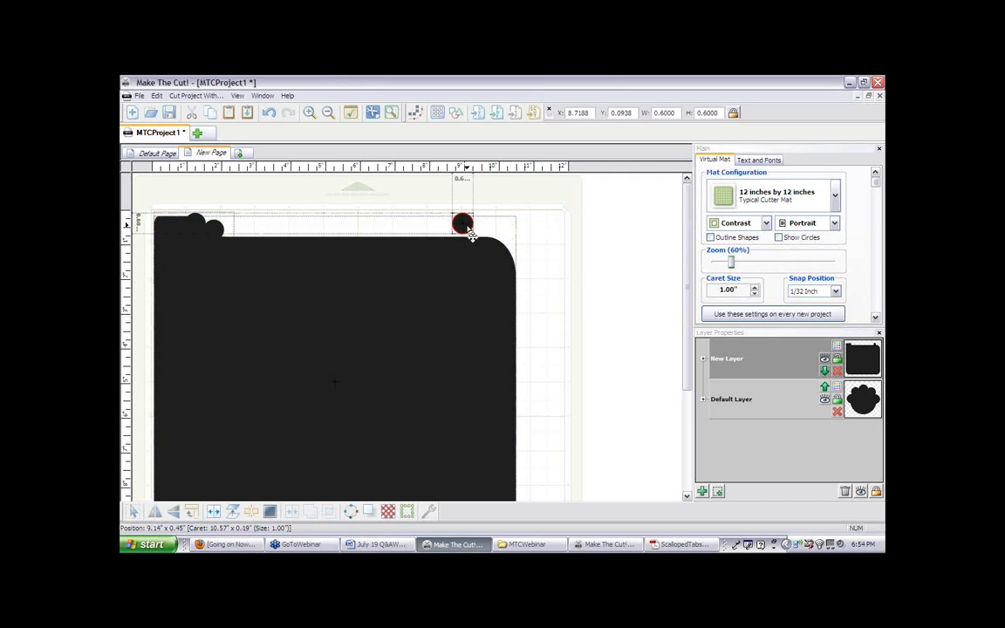
drag(471, 233, 438, 253)
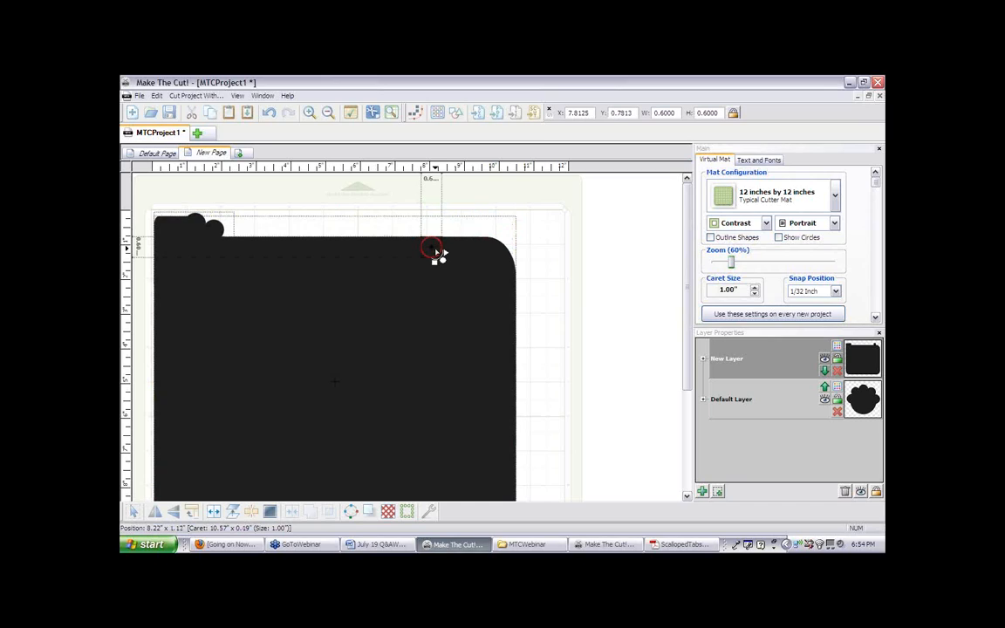
drag(436, 252, 436, 252)
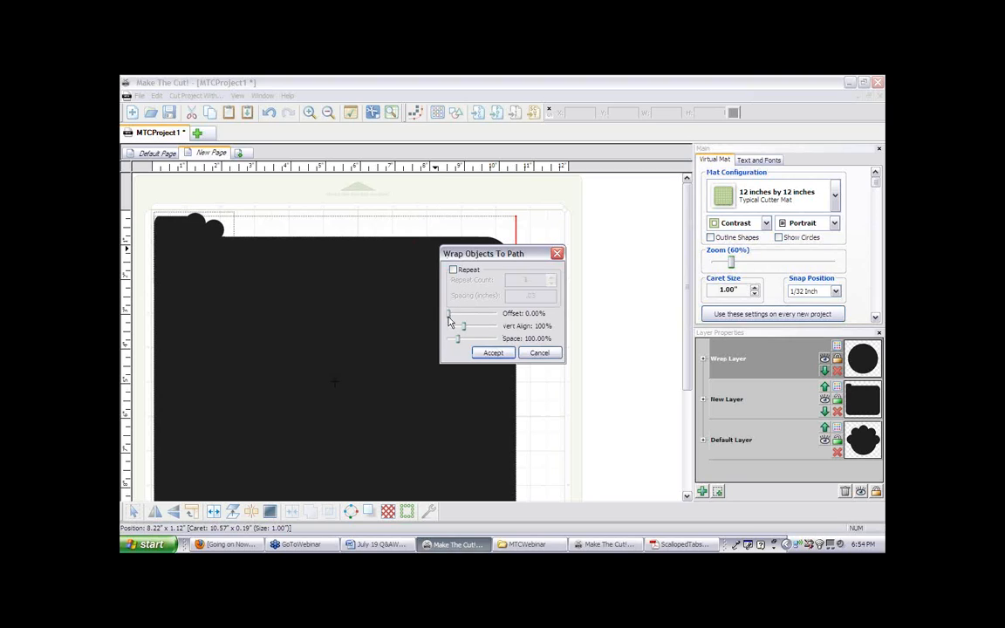
Turn on Repeat for the wrap with 0 inch spacing and lower the vertical alignment to 46%
click(452, 270)
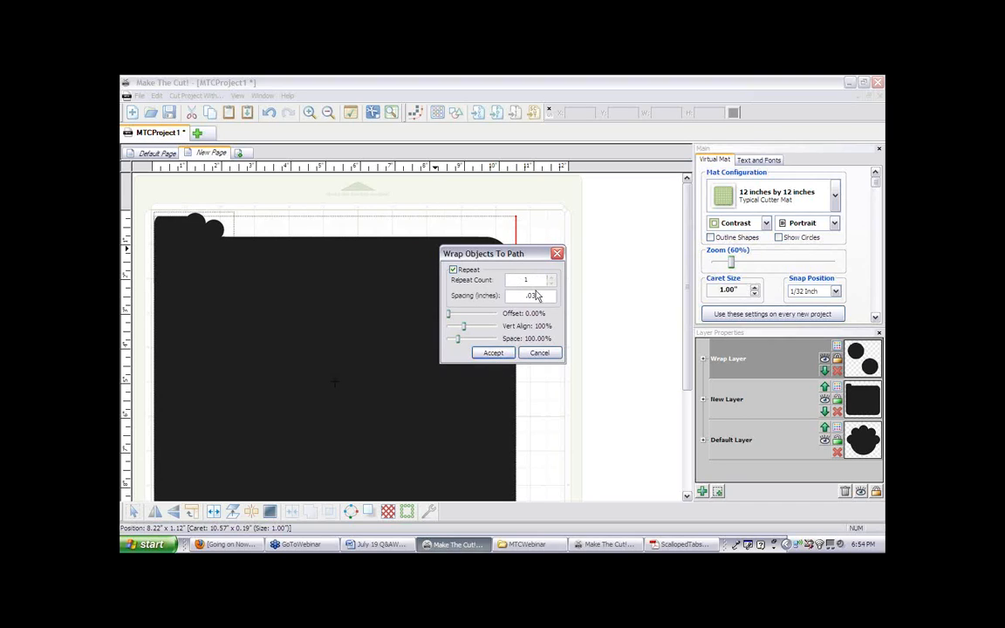
drag(538, 294, 515, 294)
click(550, 277)
click(551, 277)
click(550, 277)
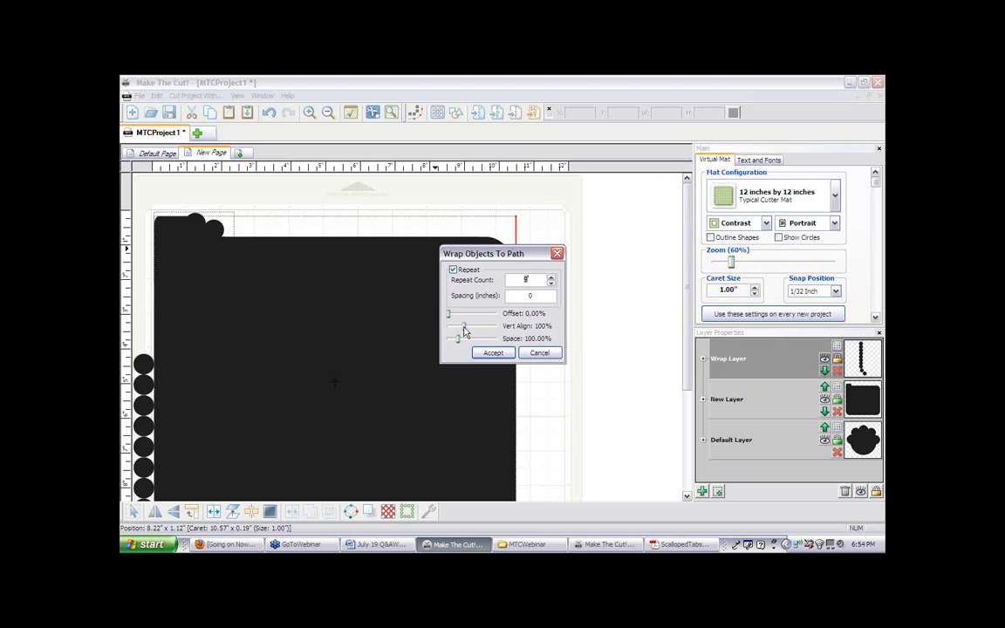
drag(464, 330, 462, 330)
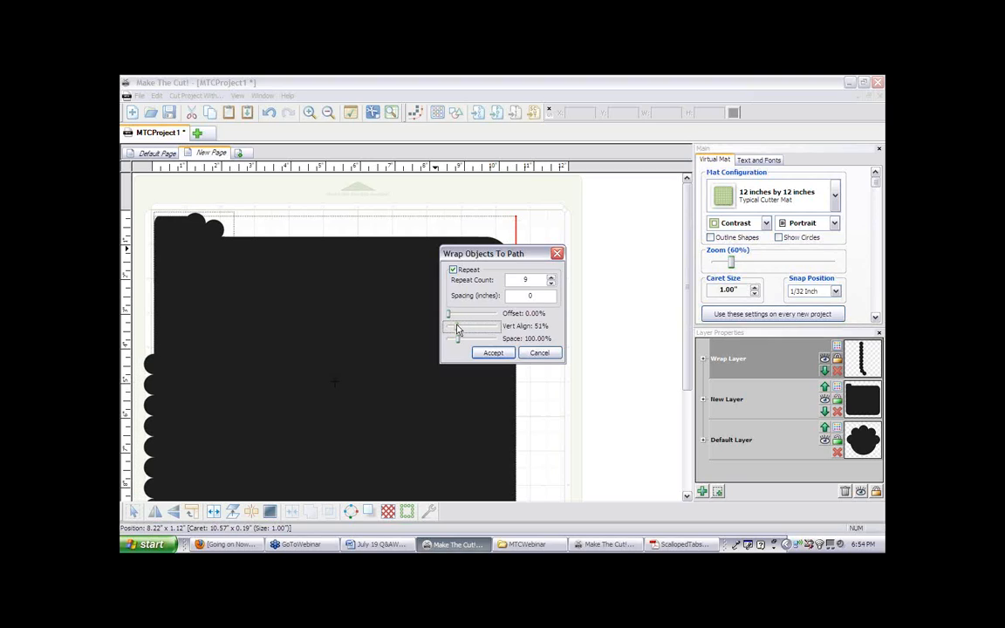
drag(458, 329, 457, 328)
Raise the wrap's repeat count until circles run around nearly the whole page outline, and accept the wrap
click(552, 277)
click(552, 277)
click(553, 277)
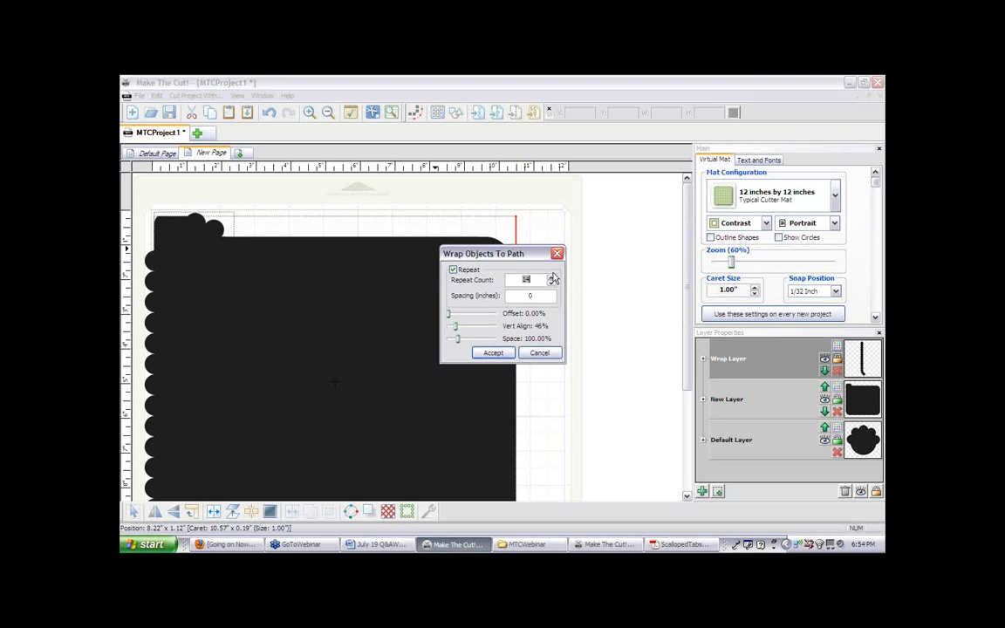
click(553, 277)
click(552, 276)
click(552, 276)
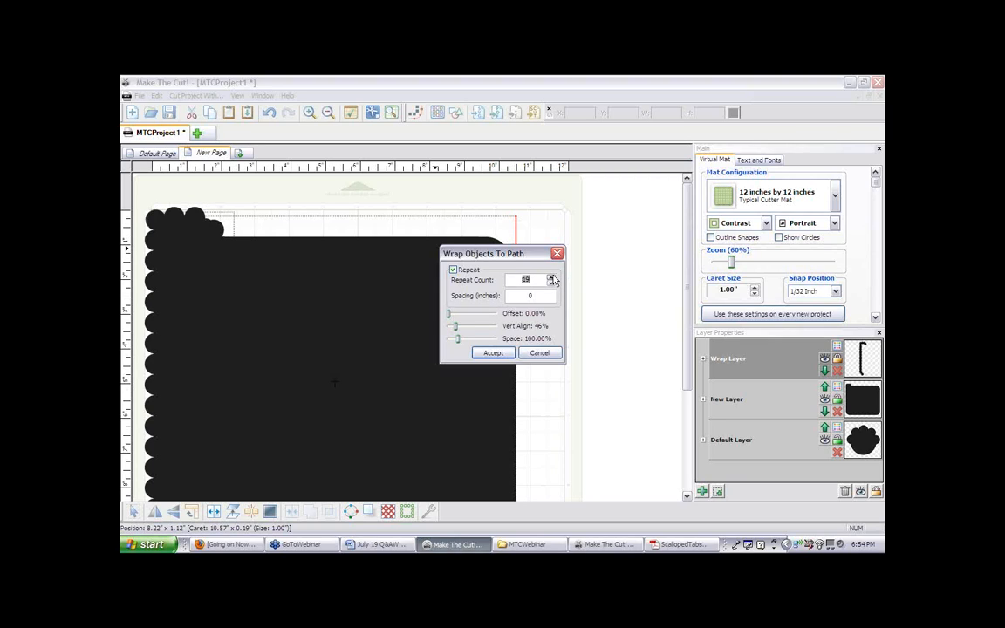
click(553, 277)
click(551, 277)
click(552, 276)
click(552, 277)
click(552, 277)
click(552, 277)
click(551, 276)
click(551, 276)
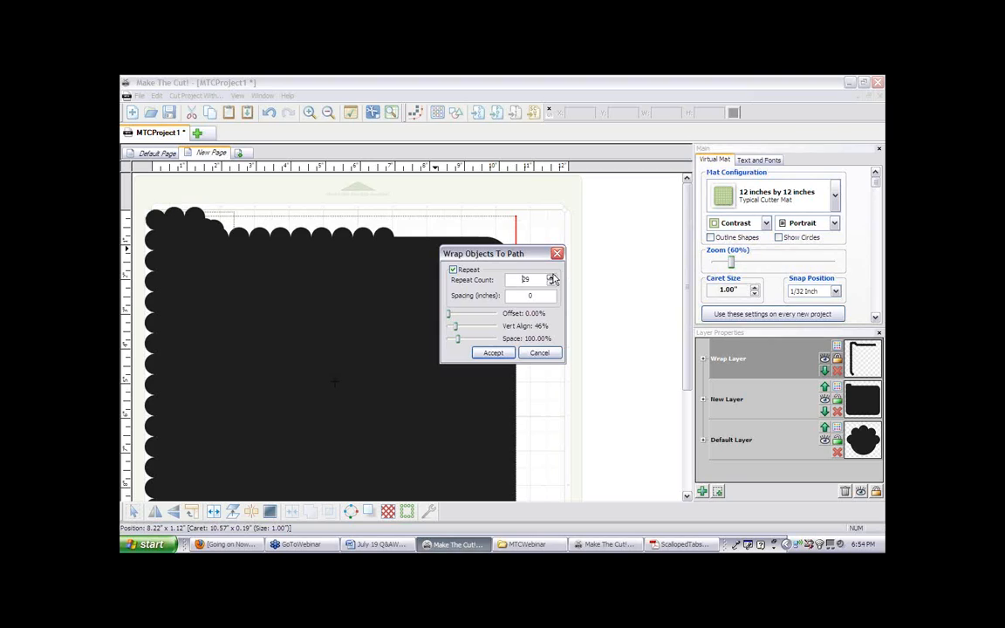
click(551, 276)
click(551, 276)
click(551, 277)
click(552, 277)
click(552, 277)
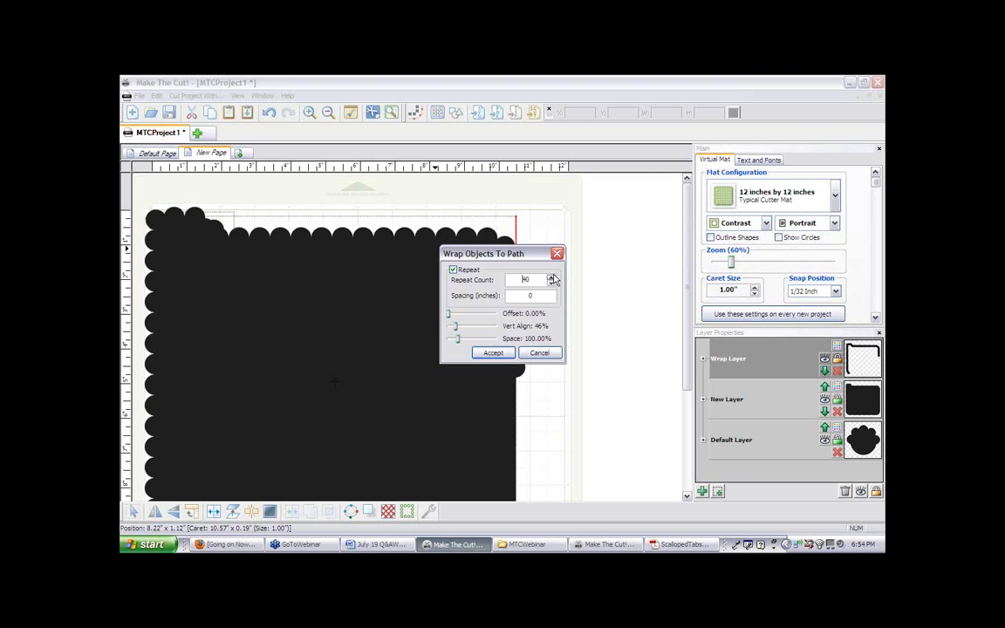
click(552, 277)
click(553, 277)
click(552, 277)
click(552, 276)
click(552, 277)
click(552, 277)
click(552, 276)
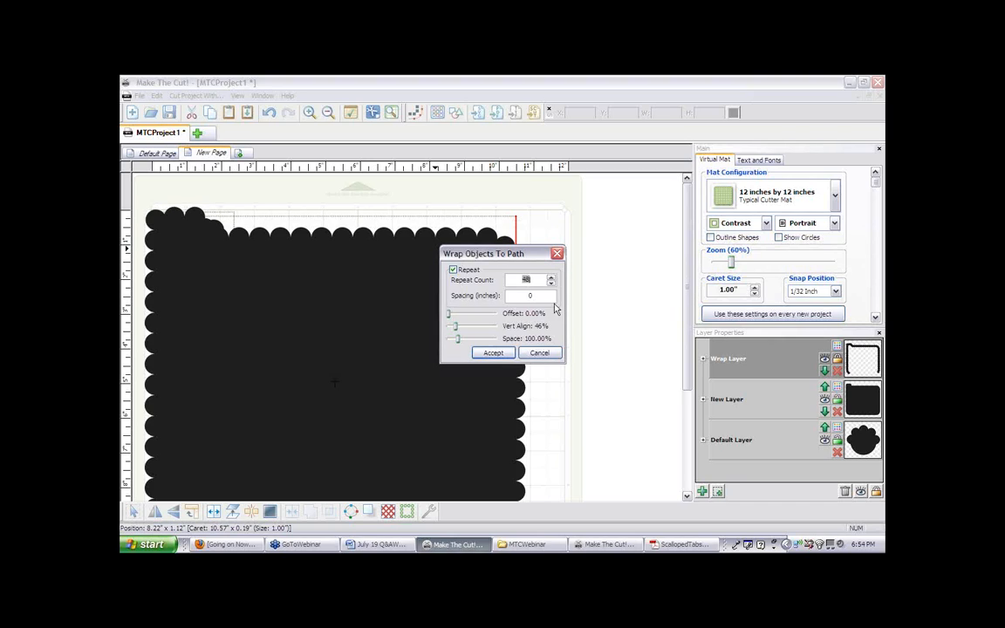
click(551, 284)
click(551, 283)
click(551, 284)
click(552, 284)
click(553, 279)
click(552, 278)
click(552, 279)
click(494, 352)
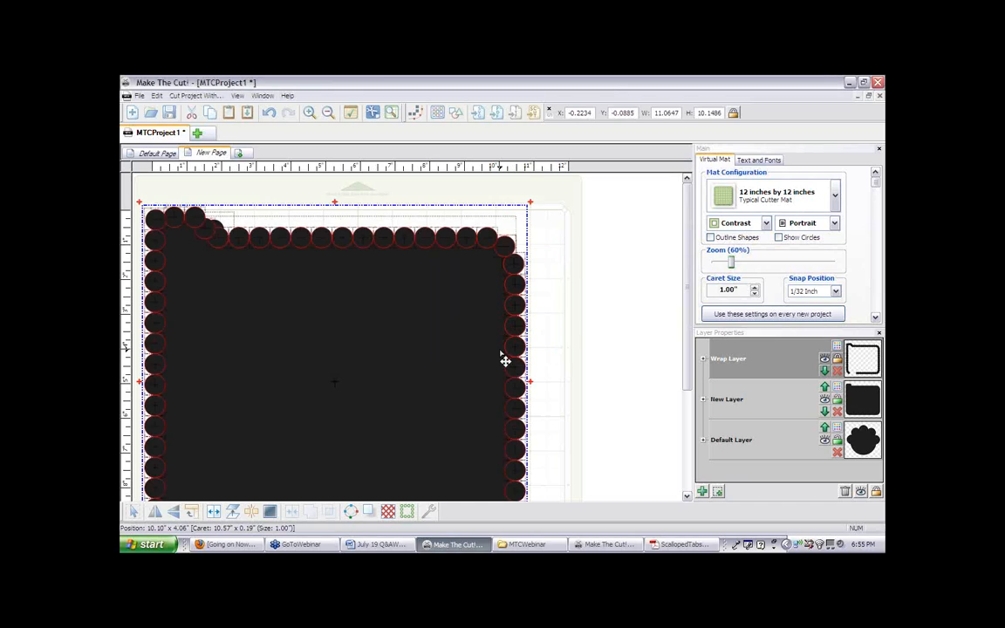
Move the four leftmost circles of the bottom row left across the gap, to about X 0.72, Y 9.47 inches
drag(685, 279, 678, 332)
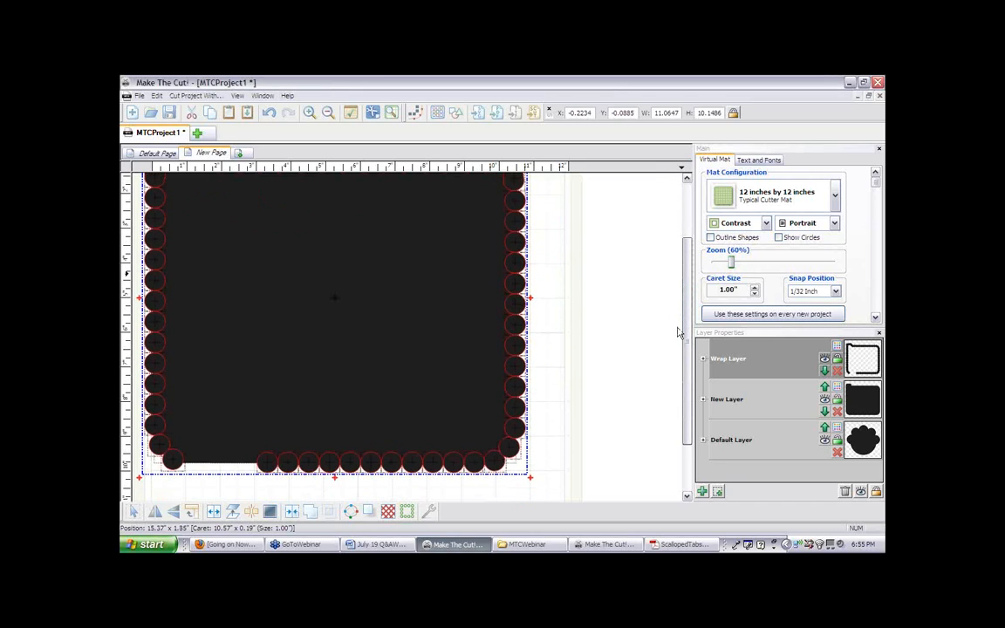
click(354, 493)
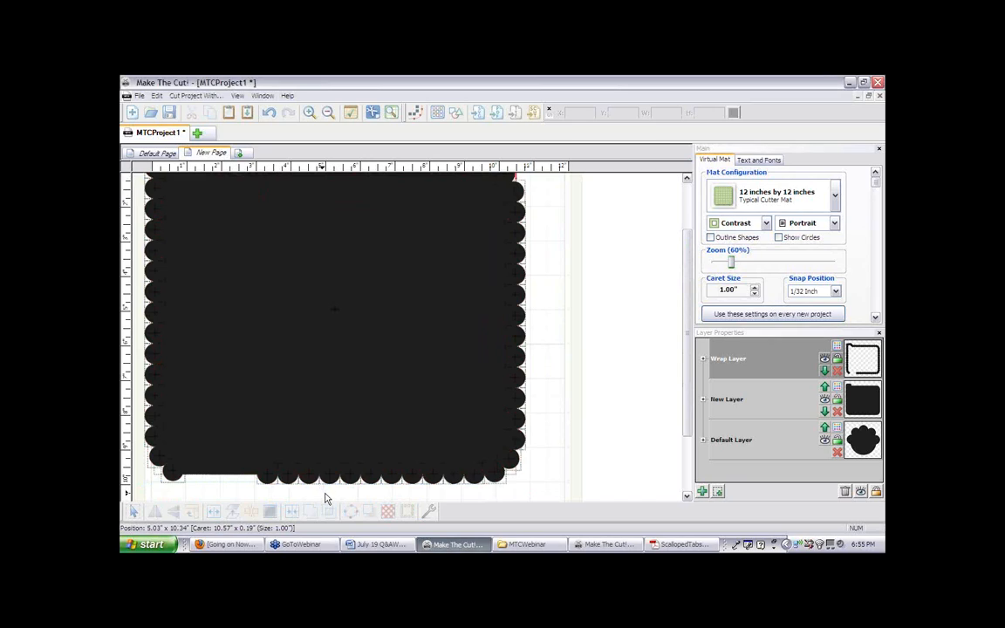
drag(325, 492, 249, 437)
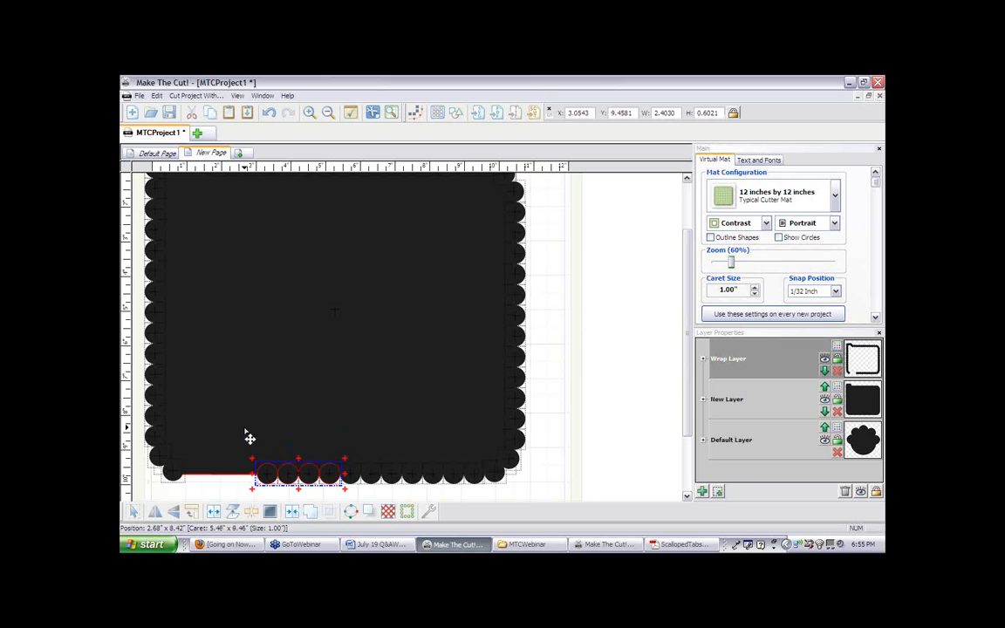
drag(265, 473, 193, 473)
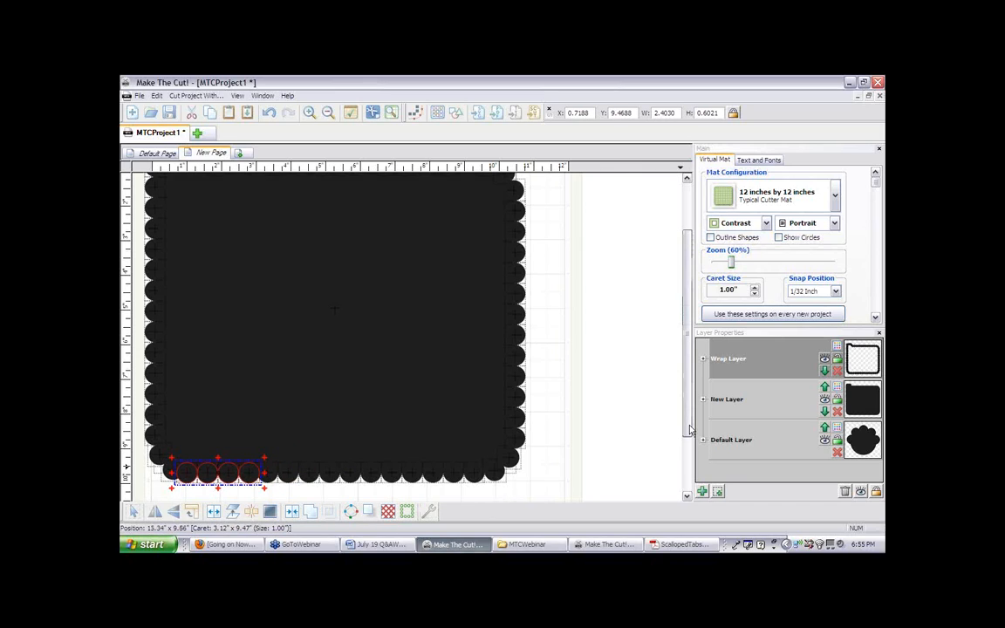
Hide the Default Layer and check the ring of circles around the whole page outline
drag(689, 429, 689, 392)
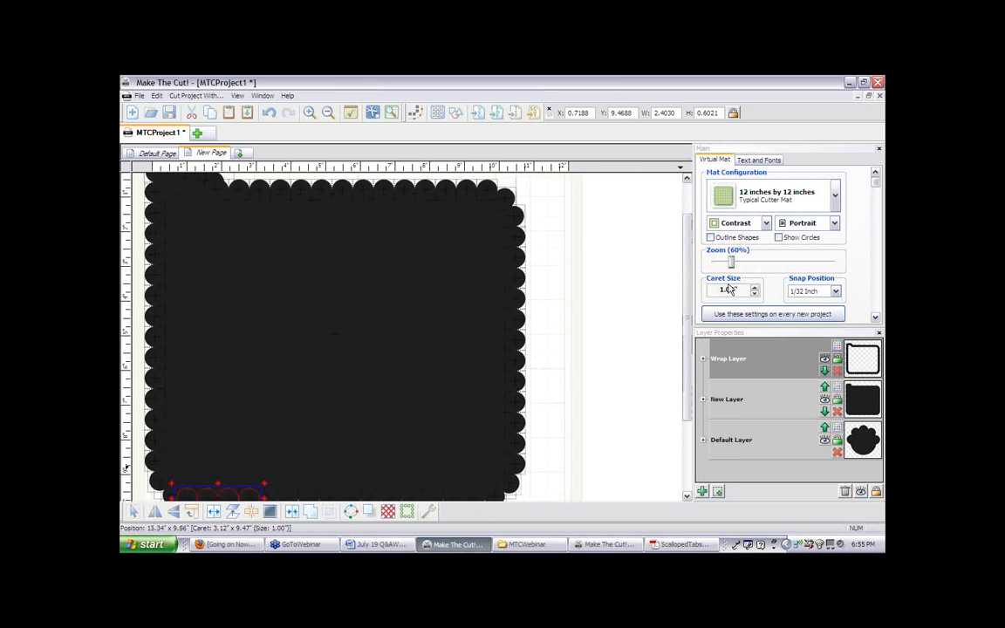
drag(730, 261, 725, 264)
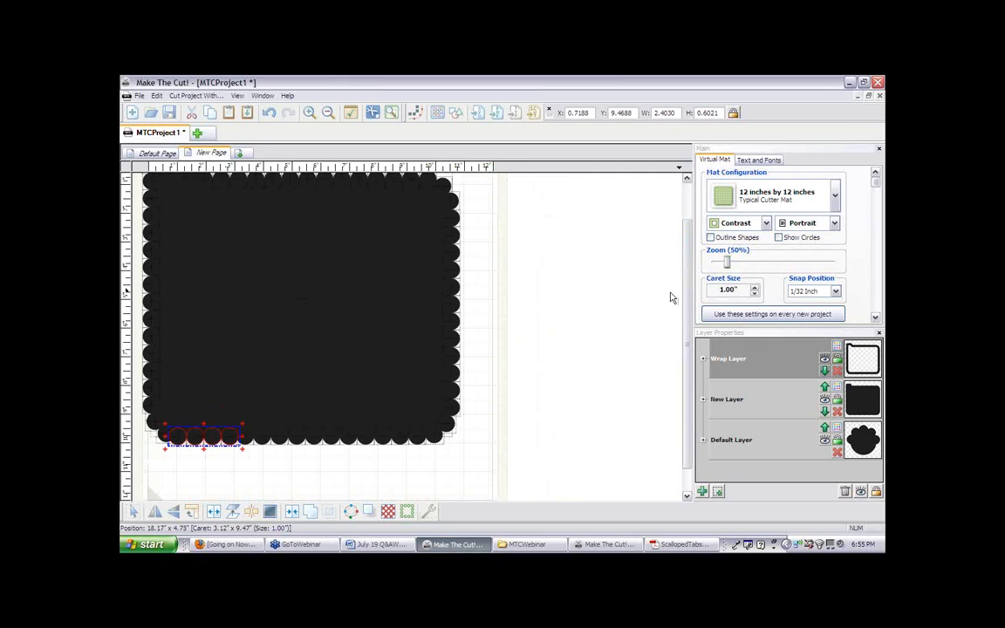
drag(686, 307, 687, 274)
click(480, 323)
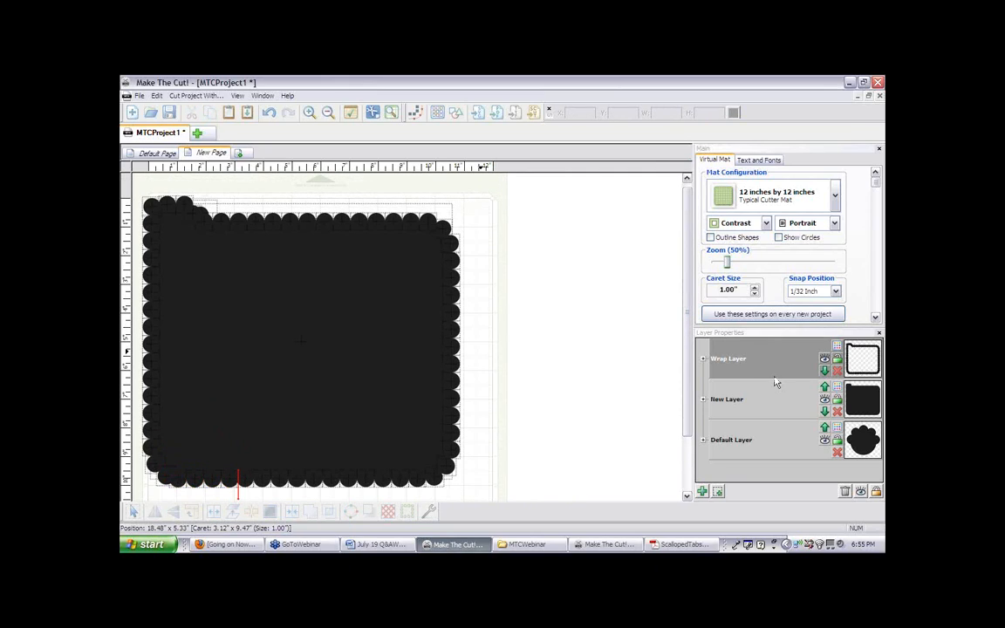
click(826, 441)
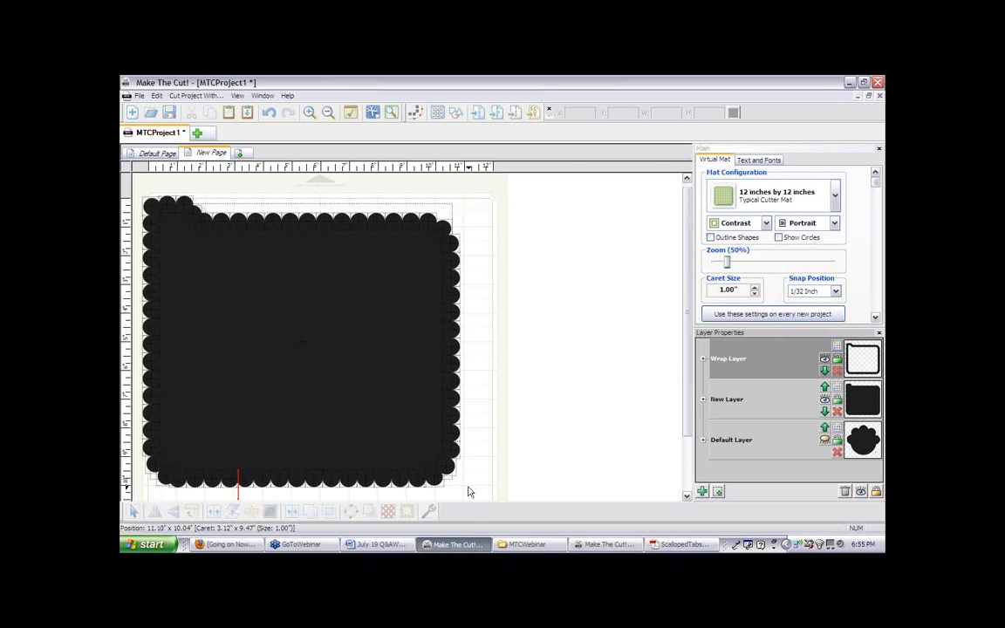
drag(481, 491, 125, 183)
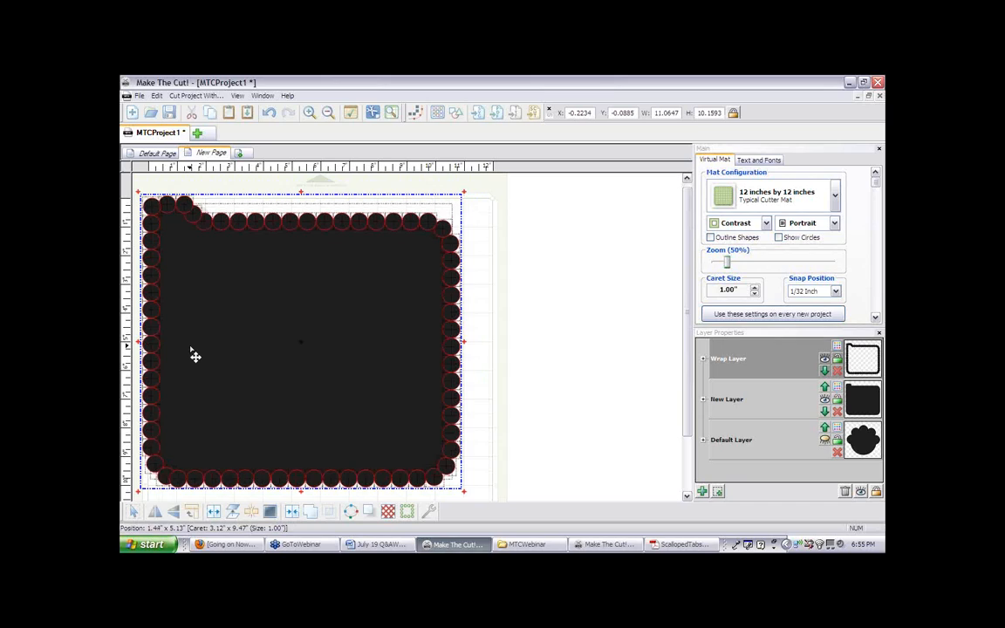
click(485, 339)
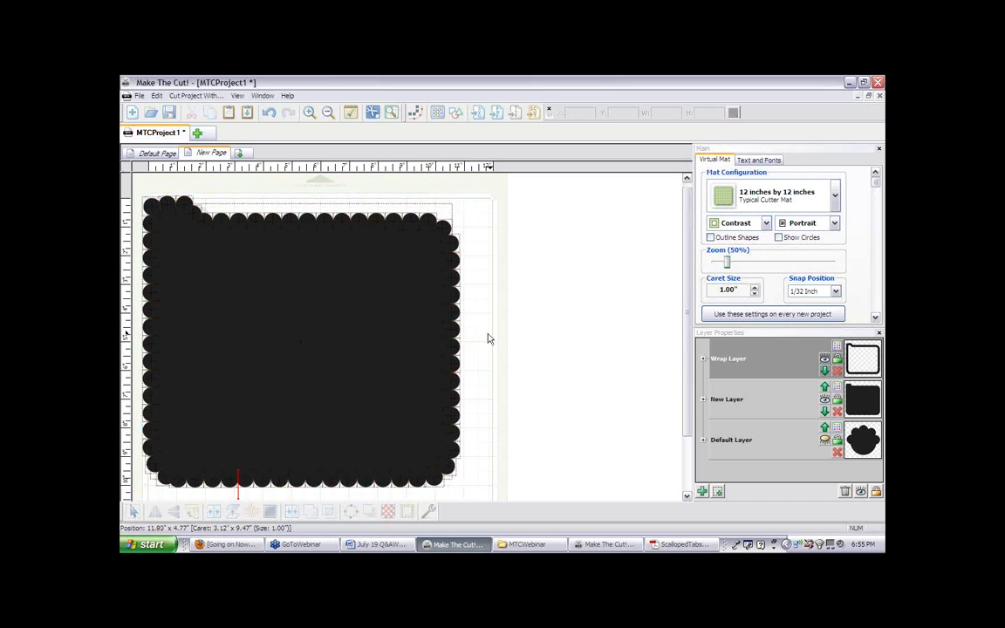
Nudge the circle at the tab's upper-right corner slightly left and down
drag(219, 235, 185, 218)
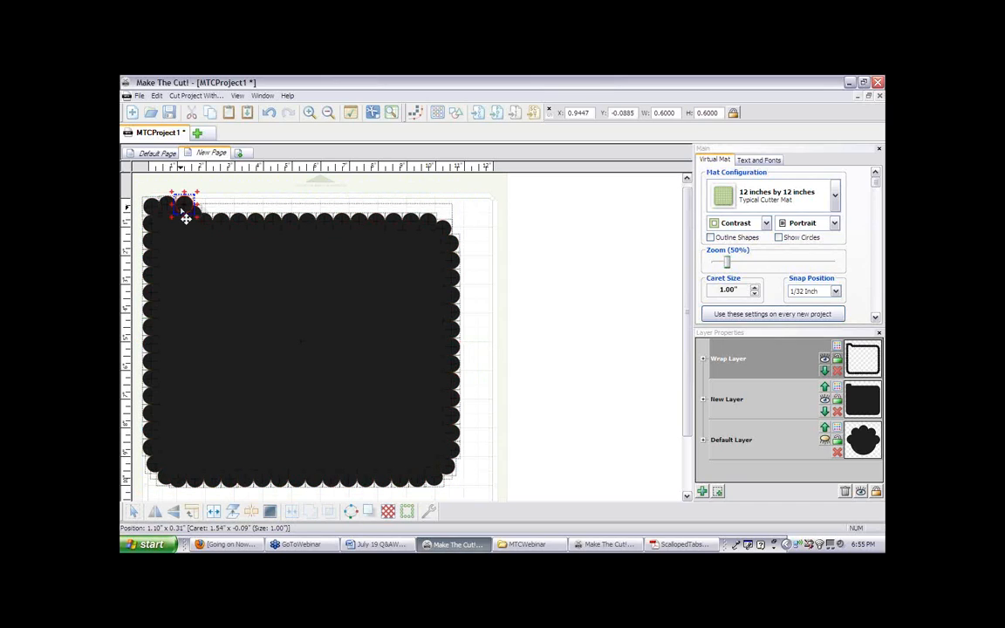
key(Left)
key(Left)
key(Left)
key(Down)
key(Down)
Nudge the circle at the page's lower-left corner slightly left, to about X 0.165 inches
click(168, 479)
key(Left)
key(Left)
key(Left)
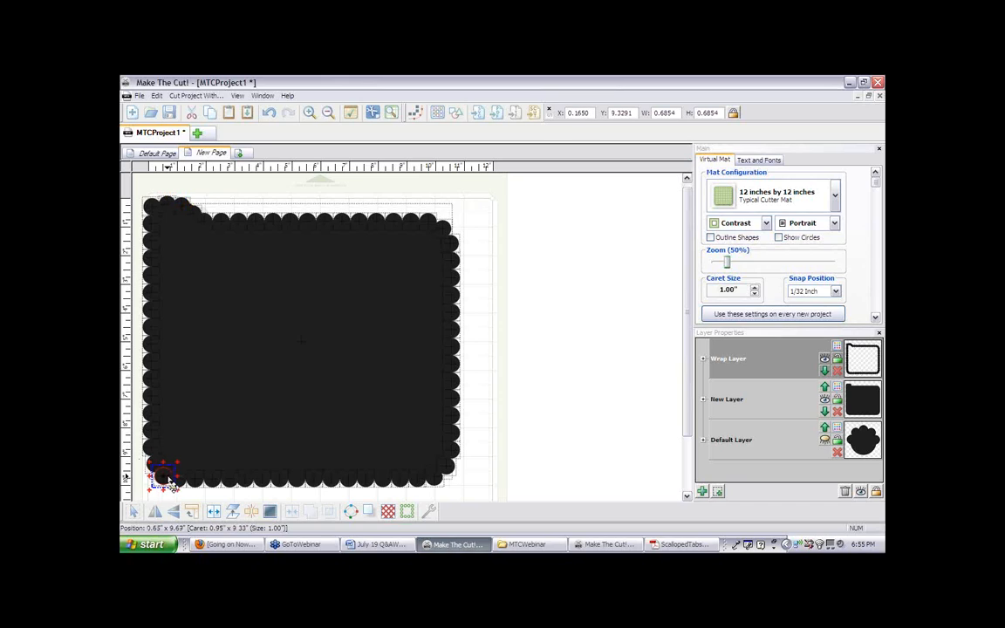
Reposition the circle in the inner corner beside the tab, at about X 1.156, Y 0.313 inches
click(485, 491)
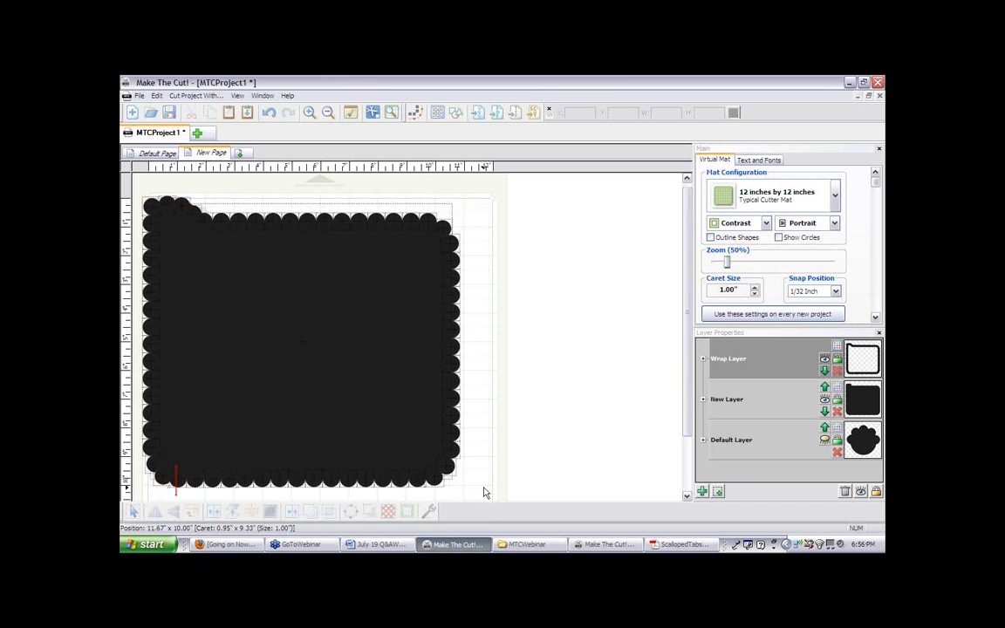
click(199, 219)
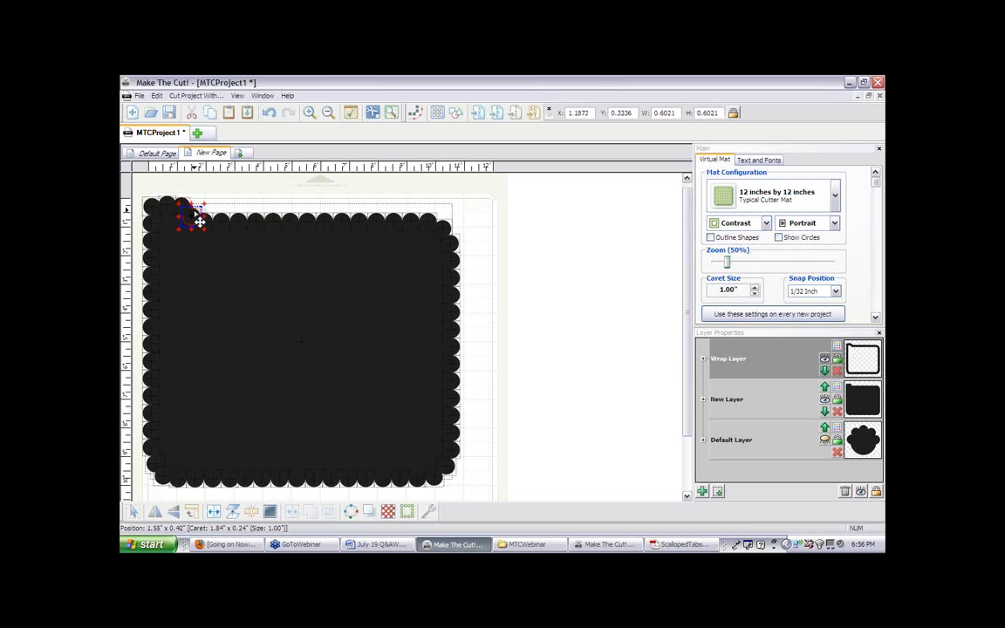
click(252, 188)
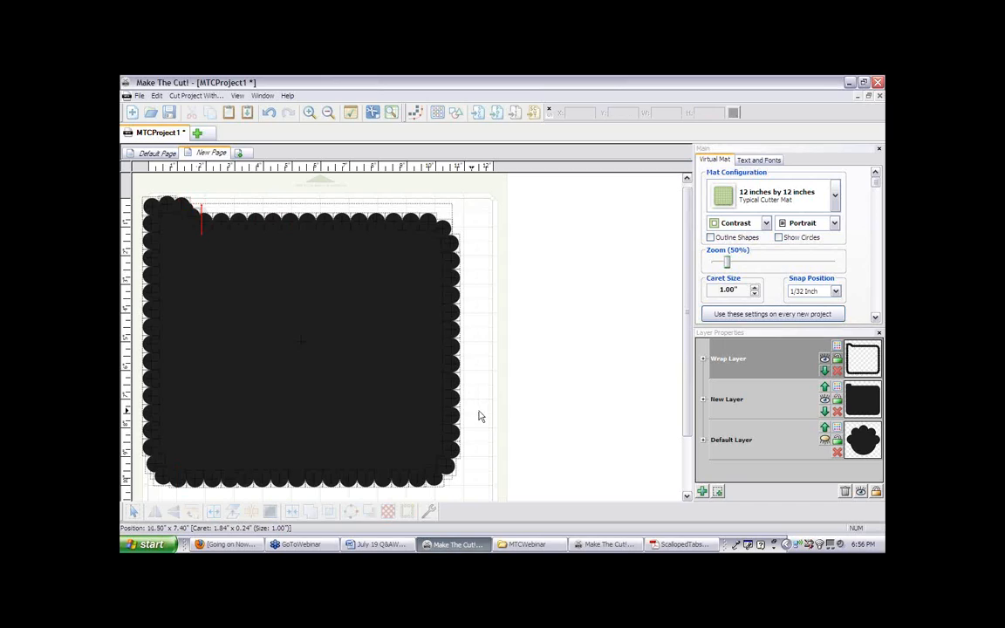
drag(197, 229, 232, 195)
click(207, 231)
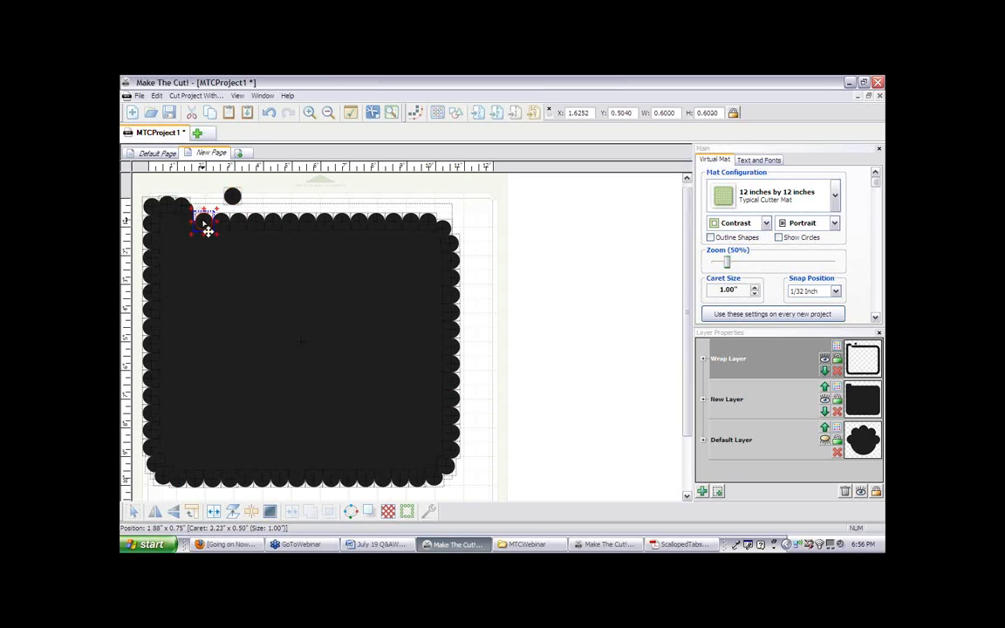
mouse_move(190, 222)
mouse_down()
mouse_move(213, 232)
mouse_move(206, 218)
mouse_move(229, 203)
mouse_move(202, 228)
mouse_up()
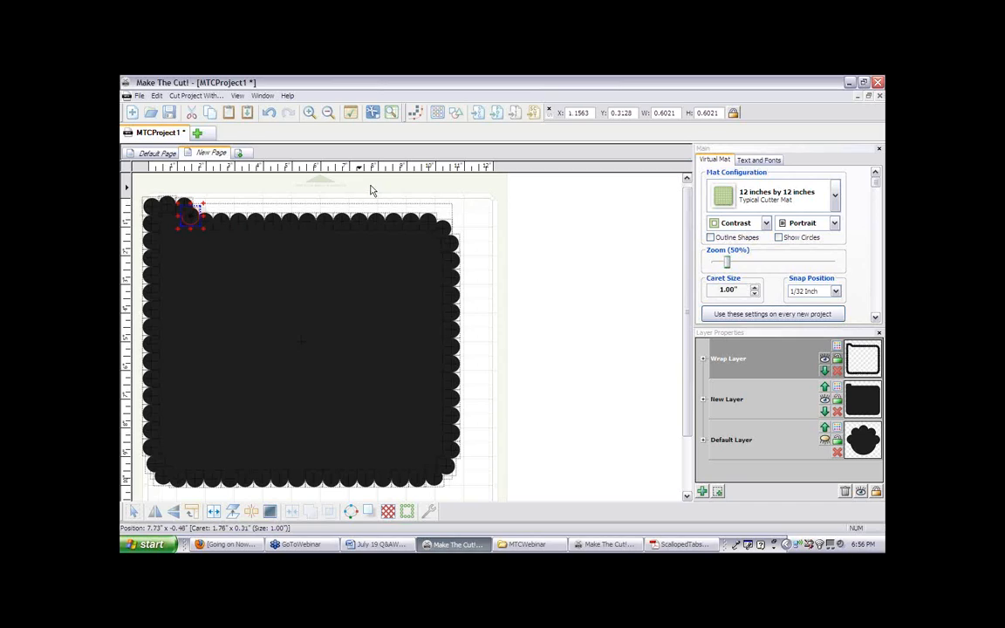
click(370, 191)
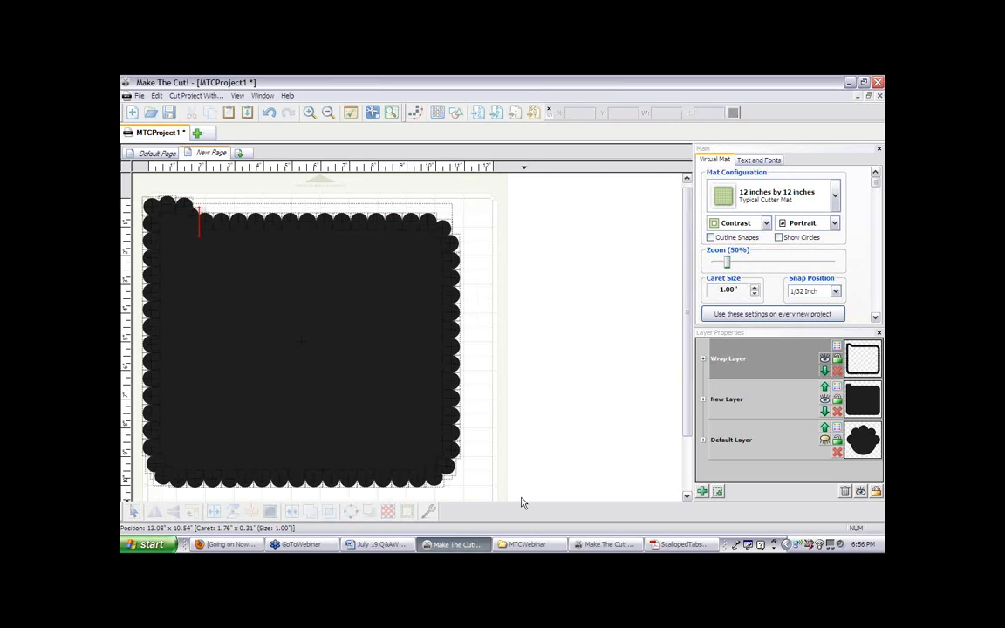
Weld the ring of circles and the page shape into one piece and compare it with the mini book PDF
drag(521, 504, 131, 188)
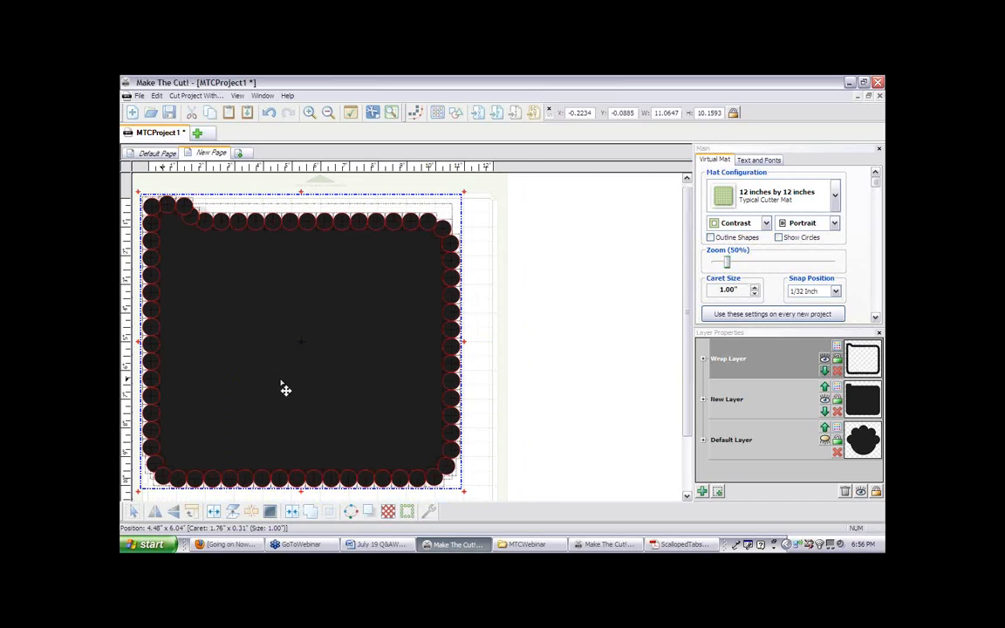
click(314, 516)
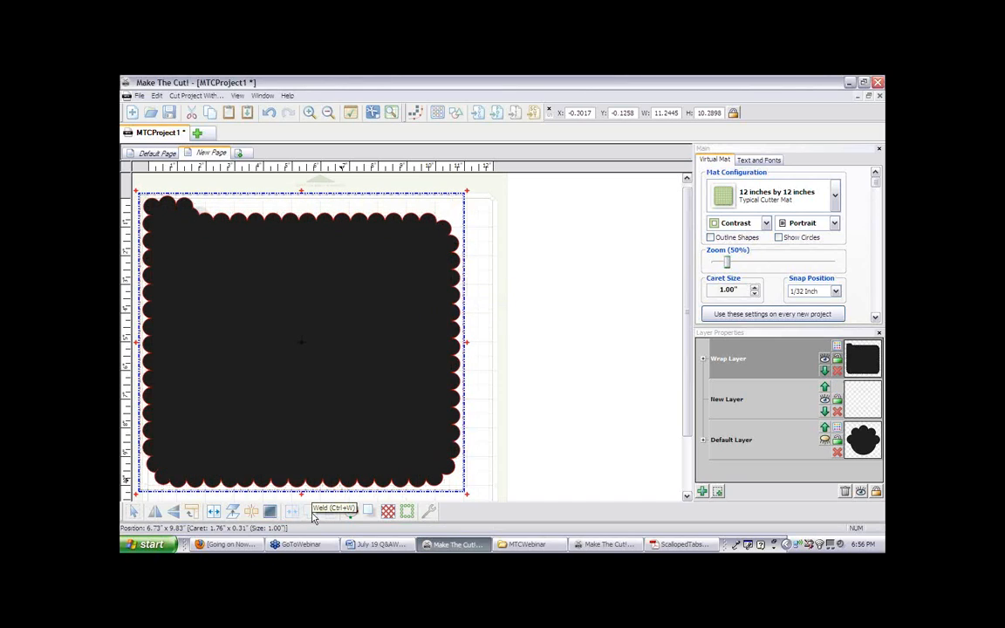
click(689, 545)
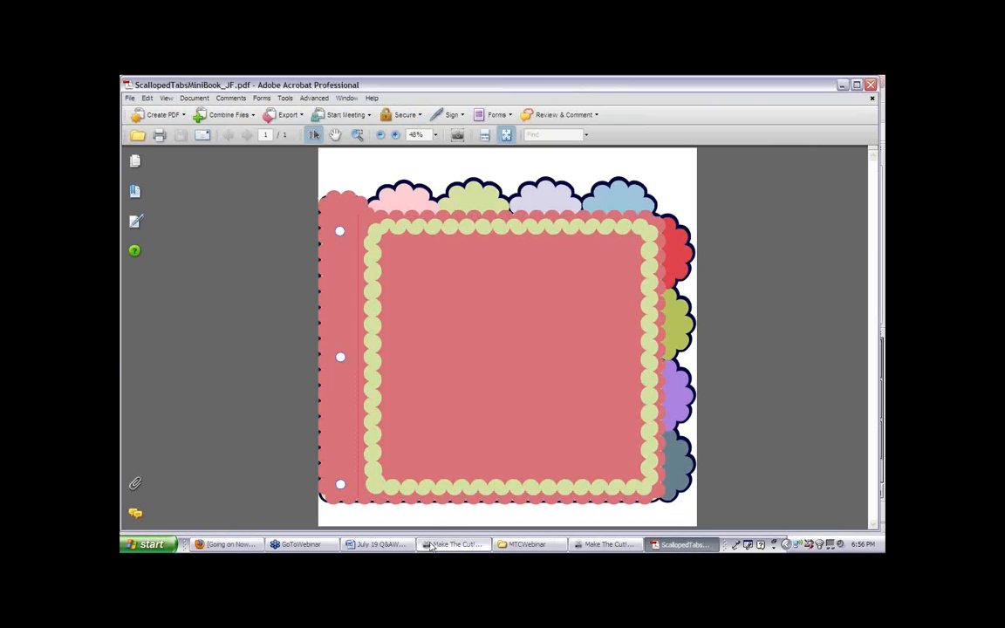
click(454, 544)
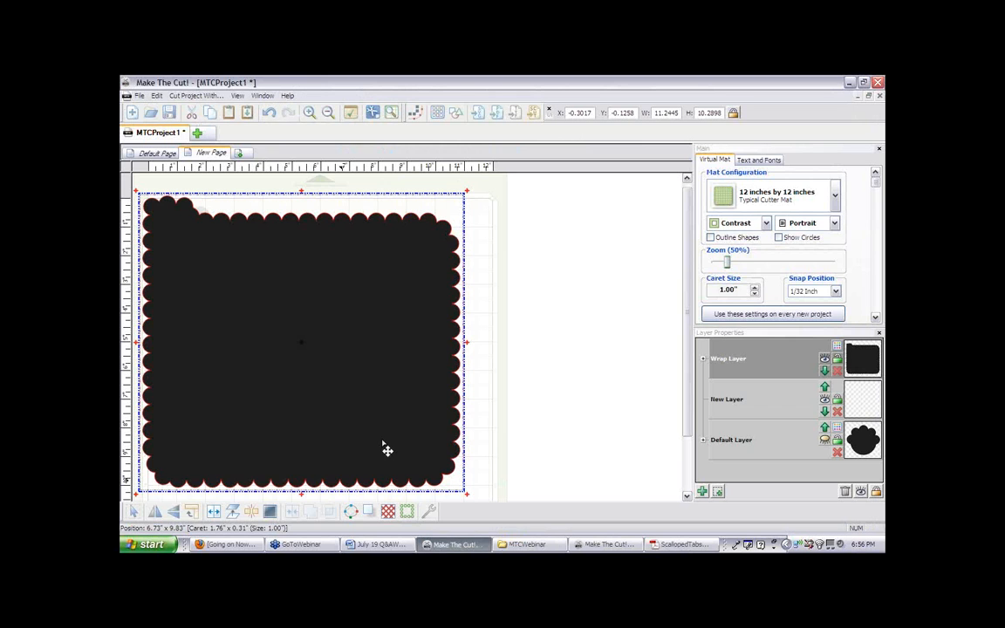
Recolor the welded scalloped page light salmon pink, with a luminosity of 197
right_click(370, 342)
mouse_move(518, 353)
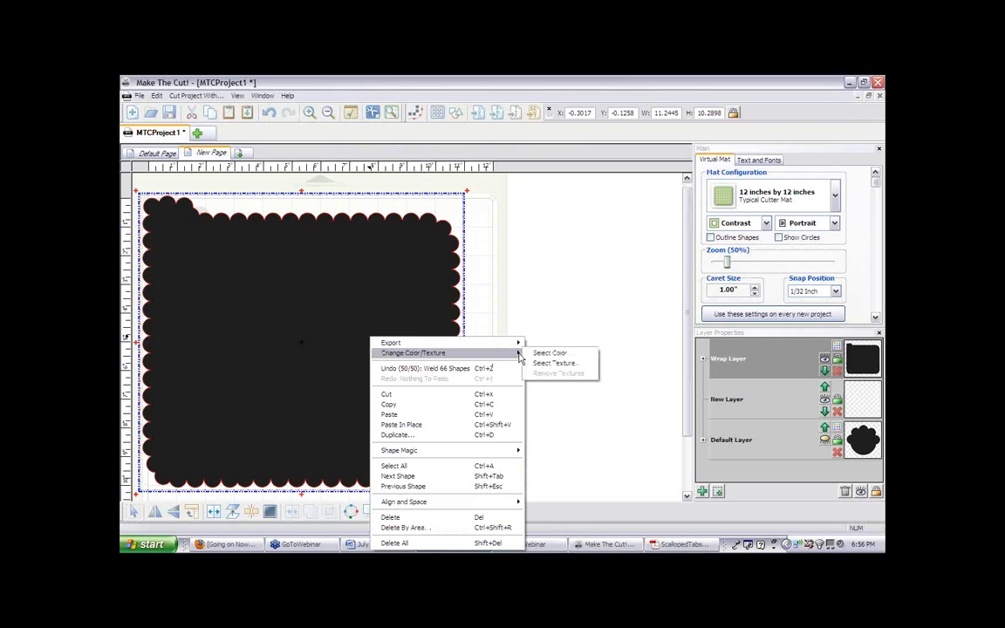
click(542, 355)
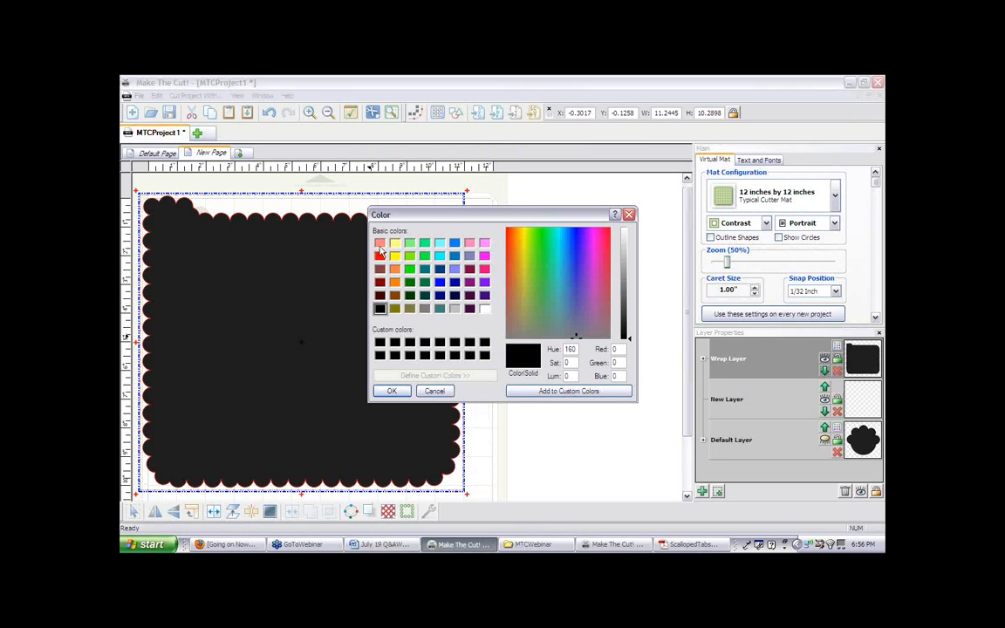
click(379, 243)
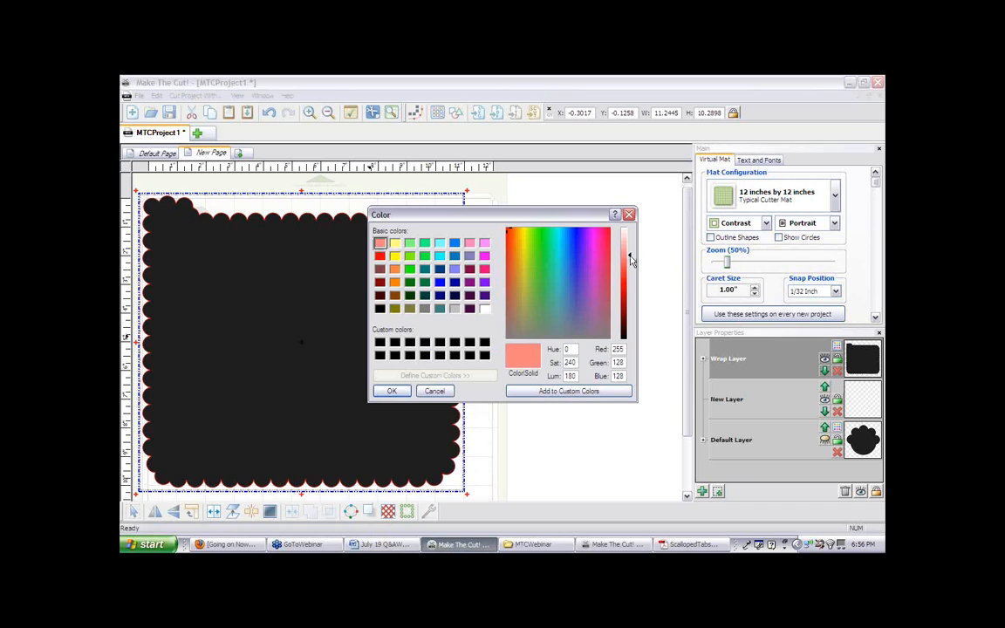
drag(631, 259, 631, 252)
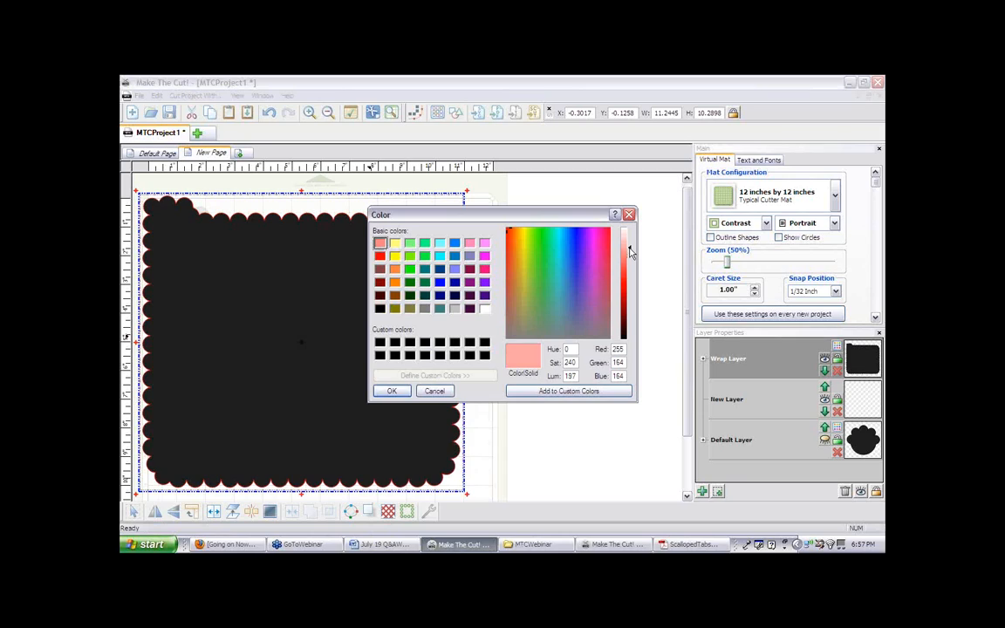
click(392, 392)
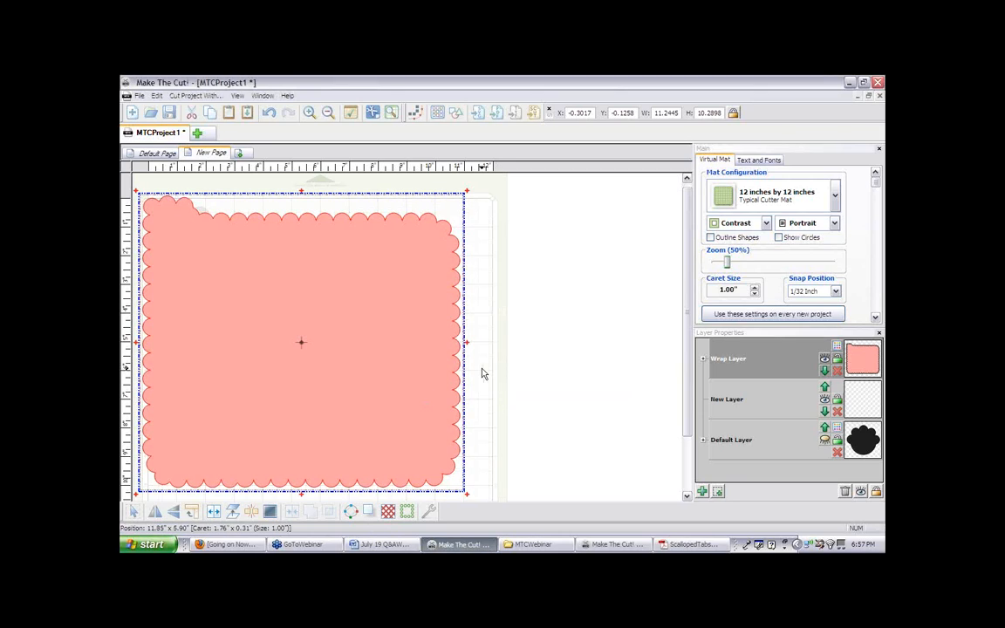
click(481, 373)
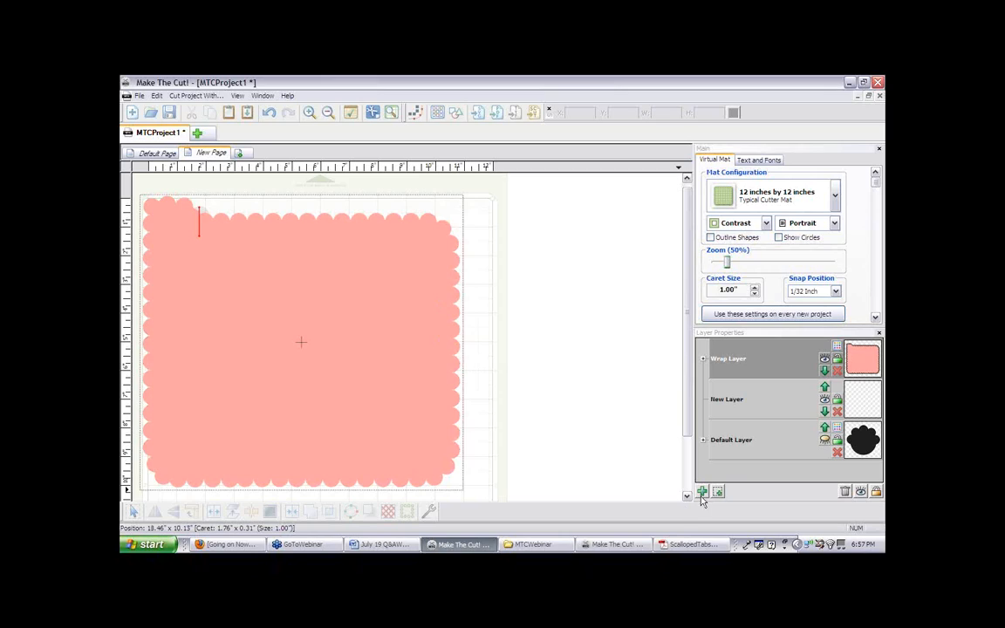
Hide the Wrap Layer and add a Rounded Rectangle 2 basic shape on the New Layer
click(824, 361)
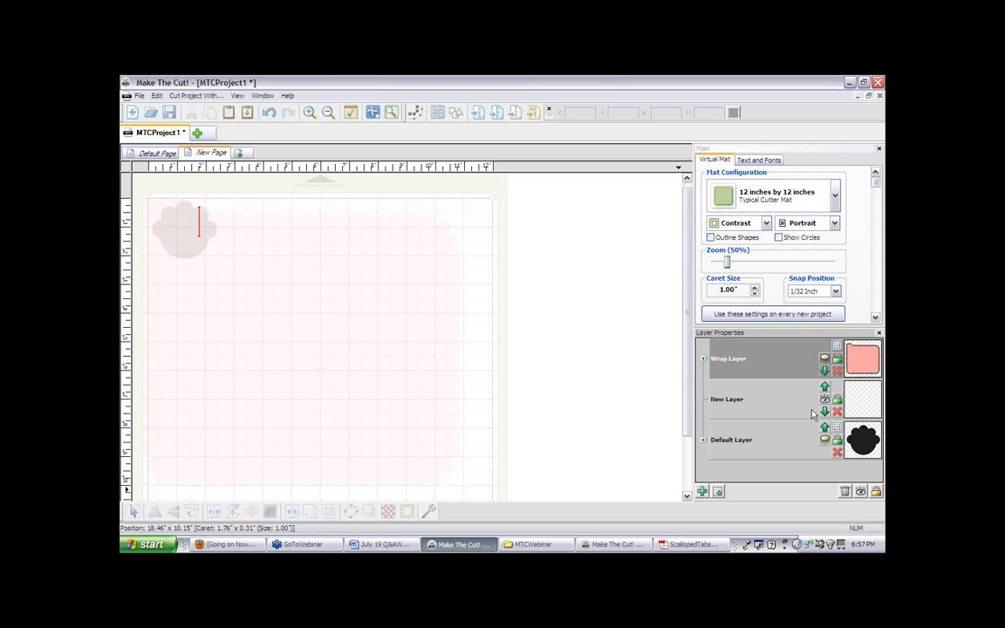
click(731, 408)
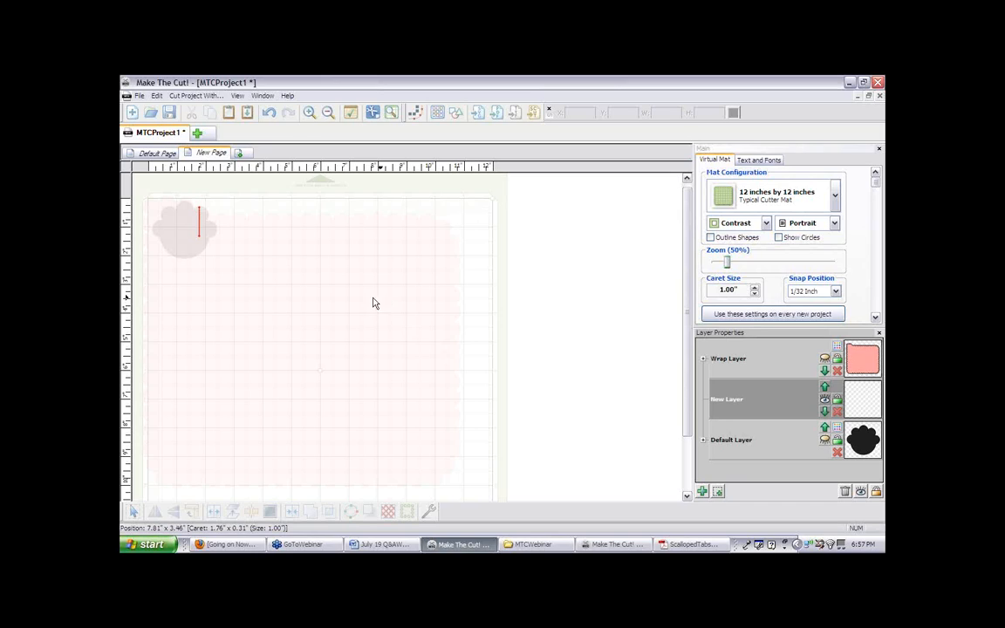
click(416, 114)
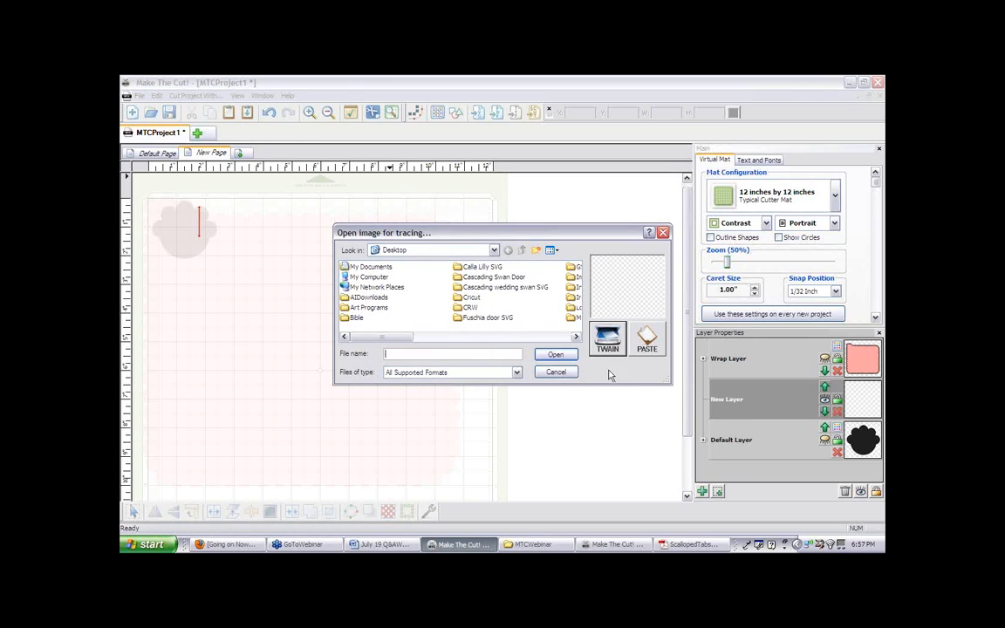
click(555, 372)
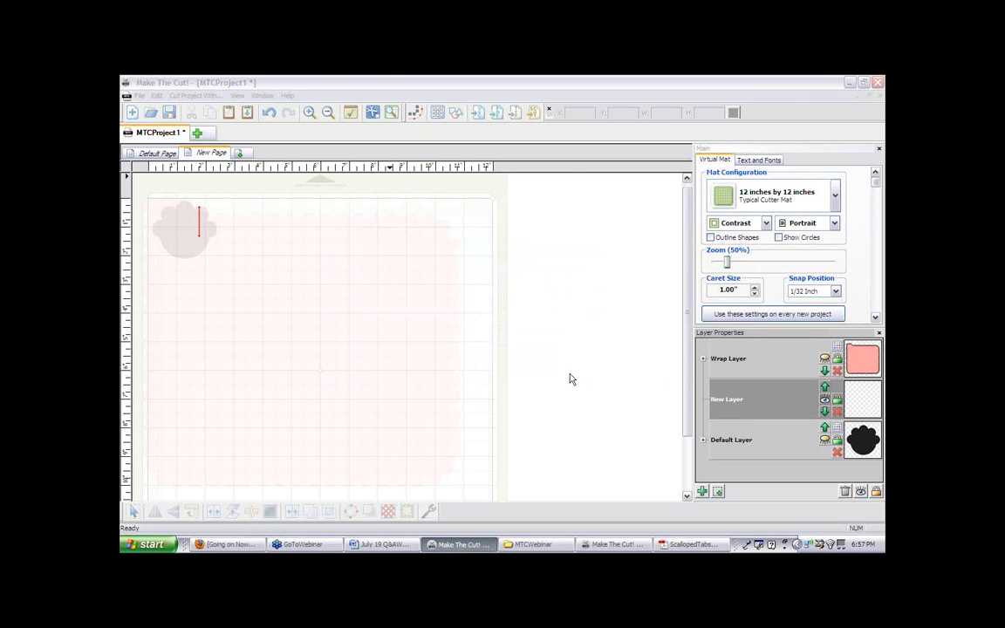
click(455, 116)
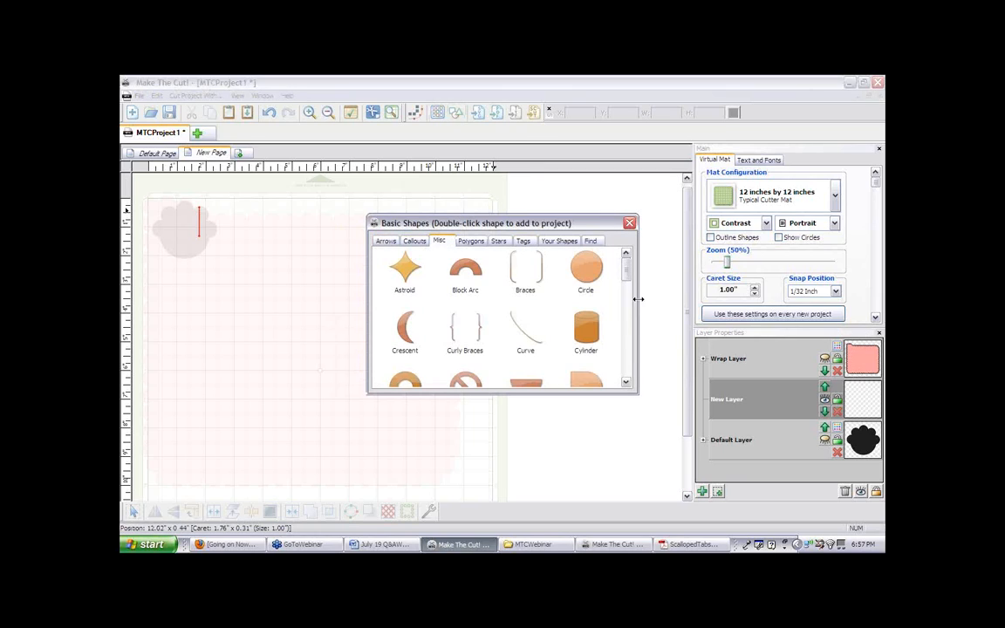
drag(628, 276, 628, 345)
double_click(405, 288)
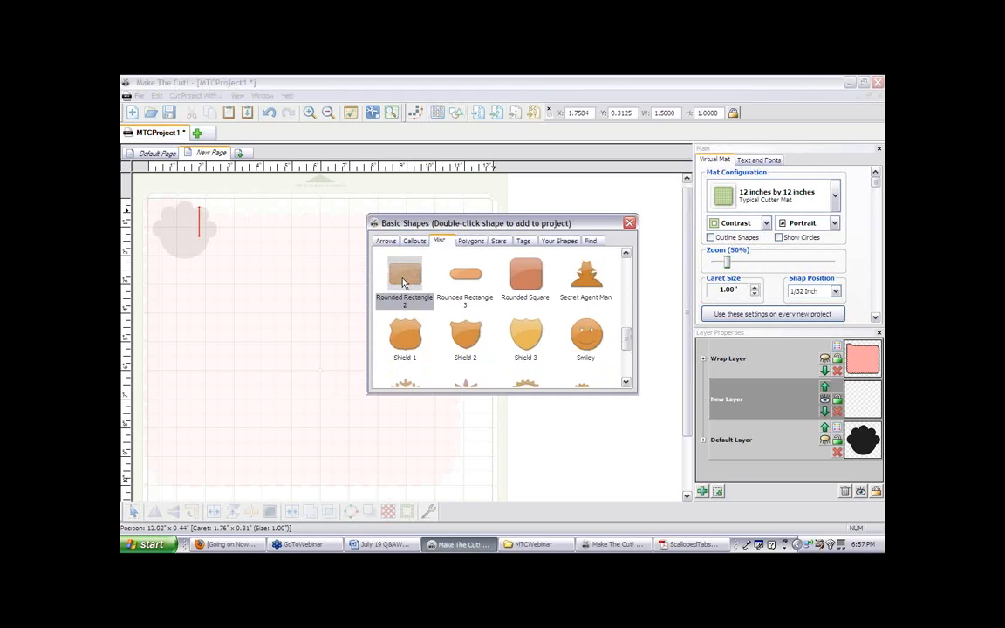
click(629, 223)
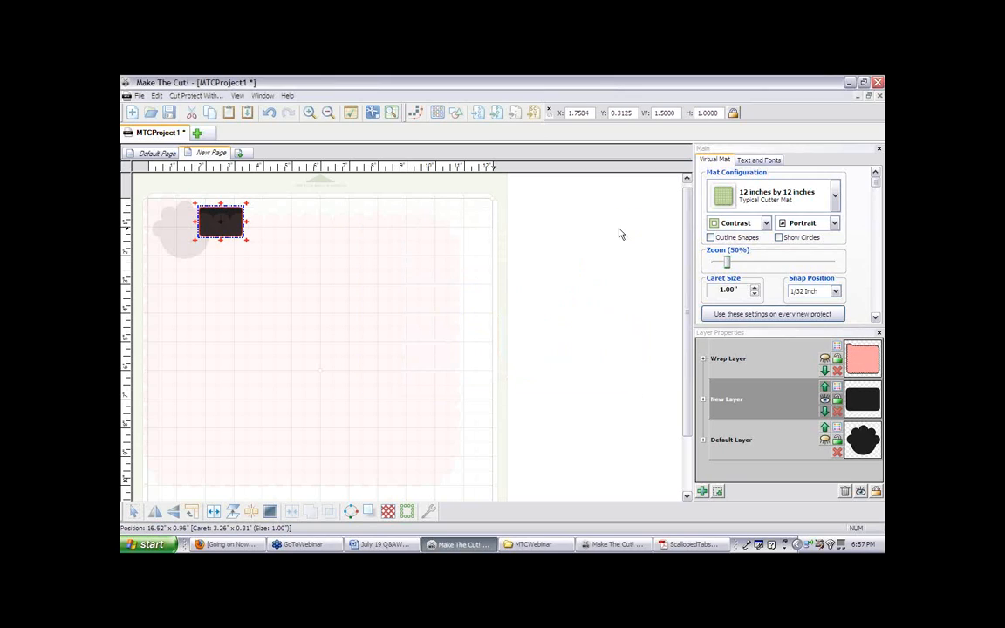
Unlock the rounded rectangle's proportions and set its size to 10.5 inches wide by 9 inches high
double_click(670, 114)
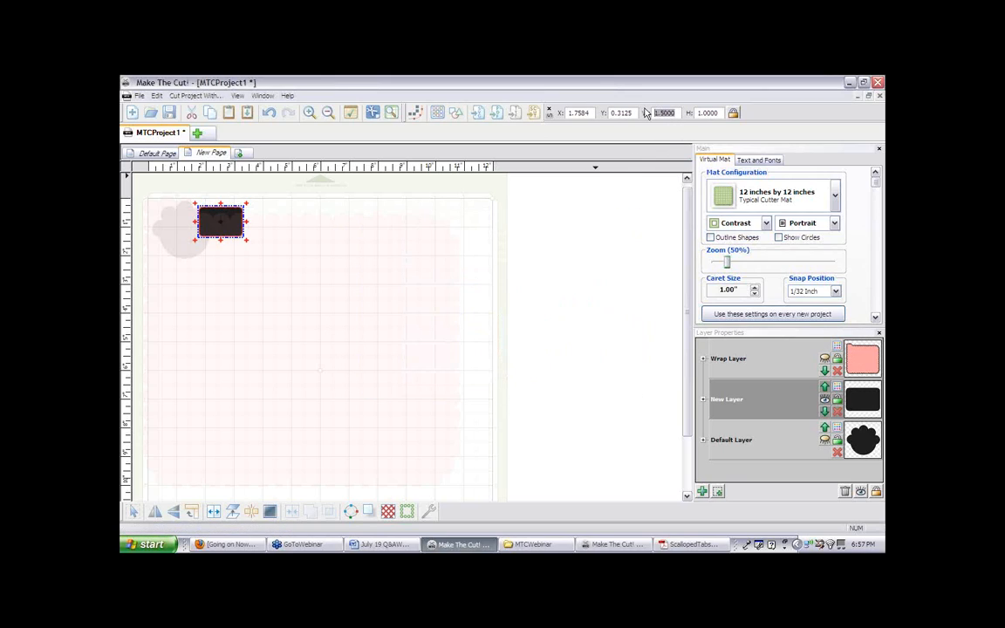
click(733, 114)
double_click(678, 113)
text(10)
drag(720, 115, 687, 109)
text(9)
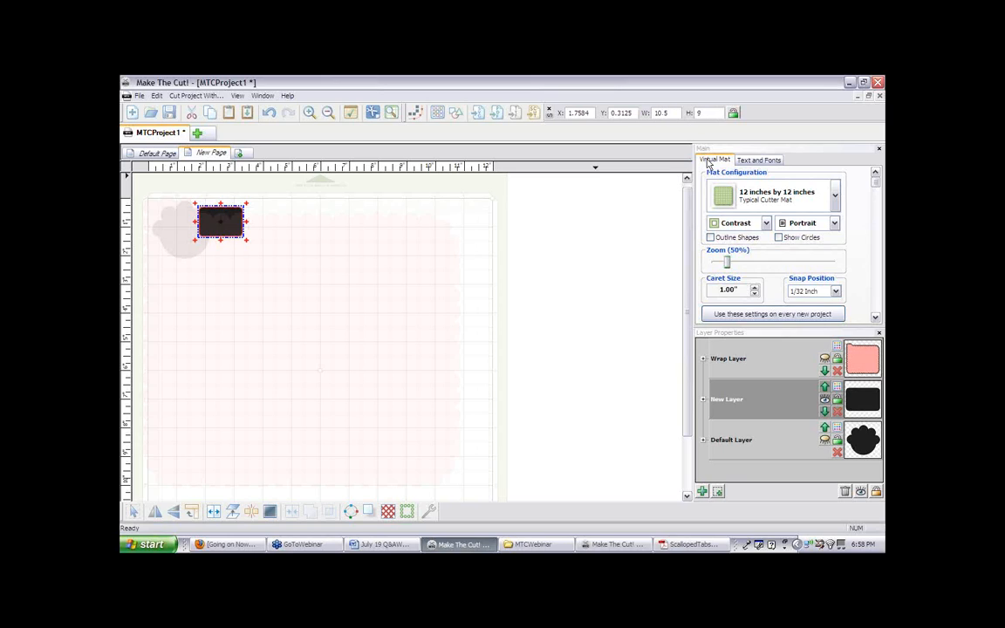
key(Return)
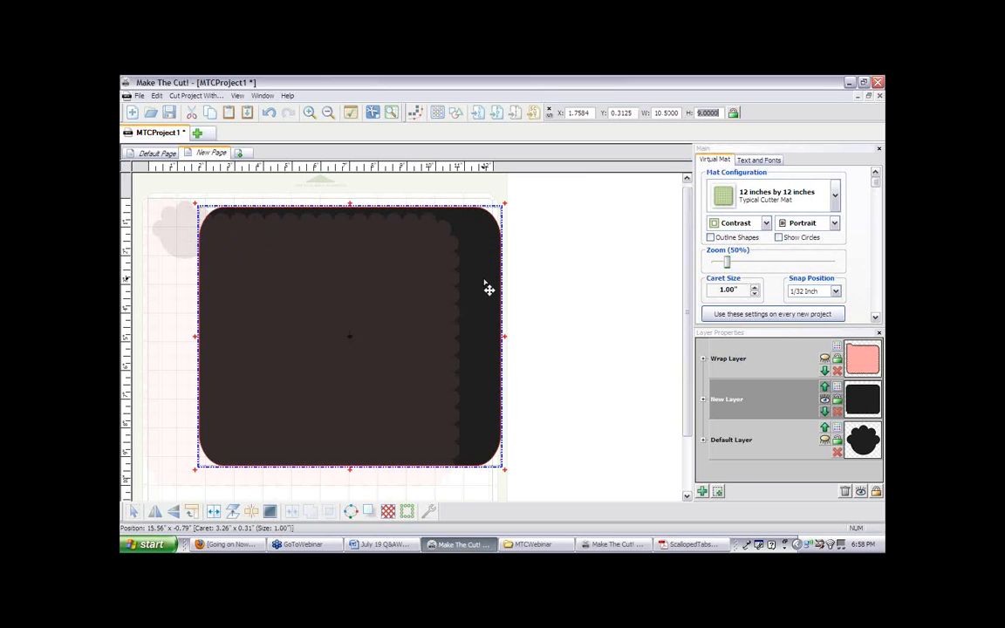
Move the rounded rectangle to the lower part of the mat, at about Y 2.88 inches
click(524, 330)
drag(494, 339, 437, 361)
scroll(392, 398, down, 1)
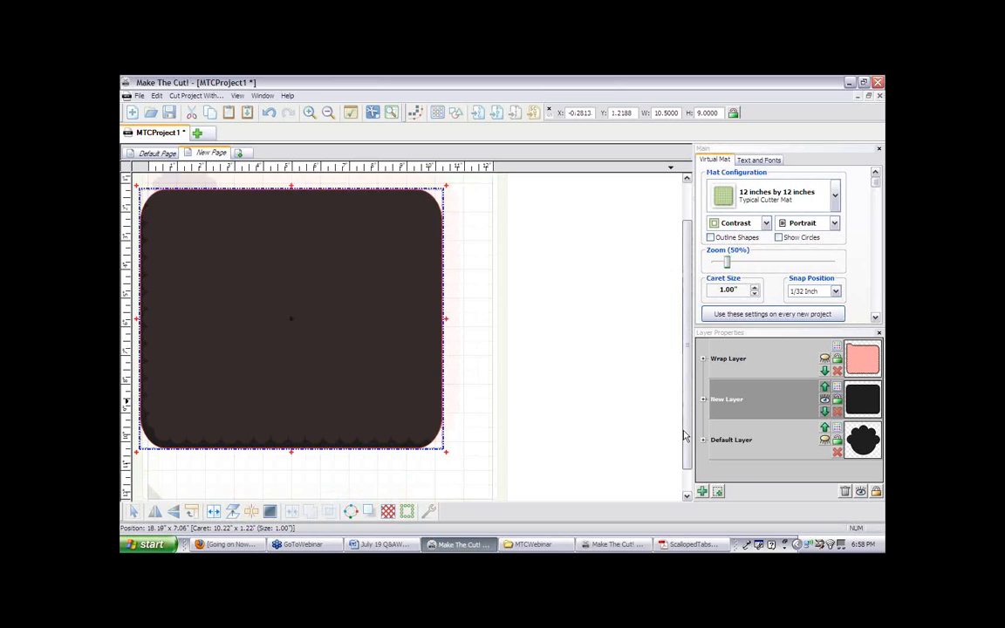
drag(394, 398, 412, 445)
click(498, 352)
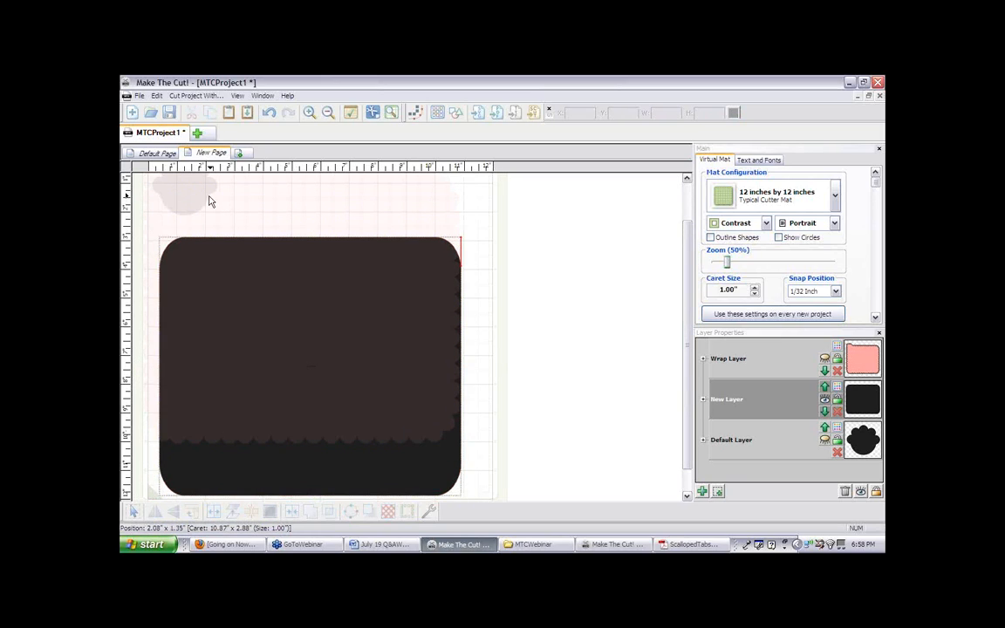
Show the Wrap Layer, move its scalloped page over the rounded rectangle to about X 0.031, Y 1.906 inches, and hide the layer again
click(824, 359)
drag(394, 314, 404, 371)
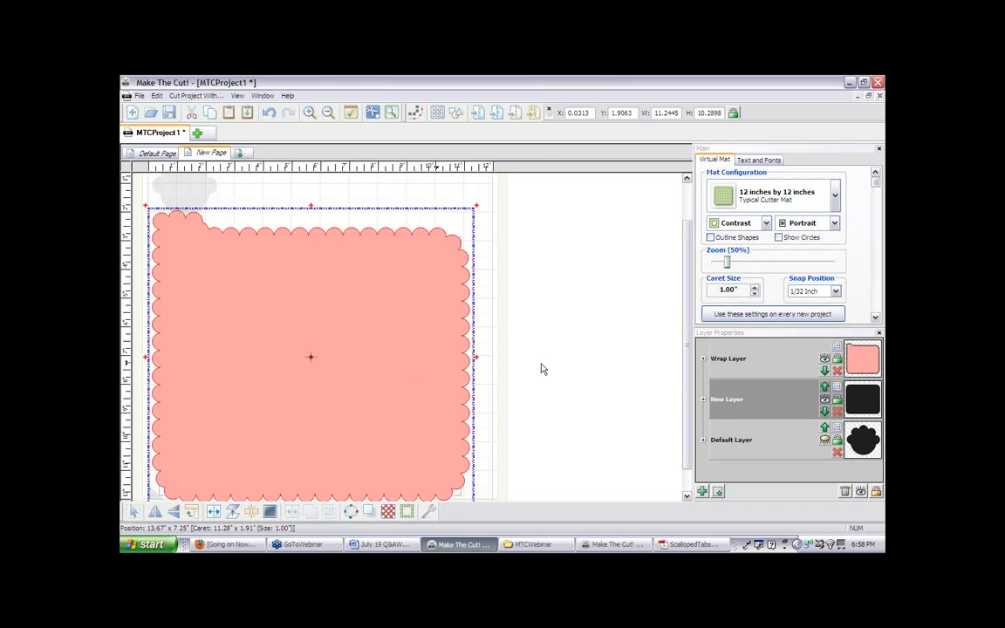
click(824, 358)
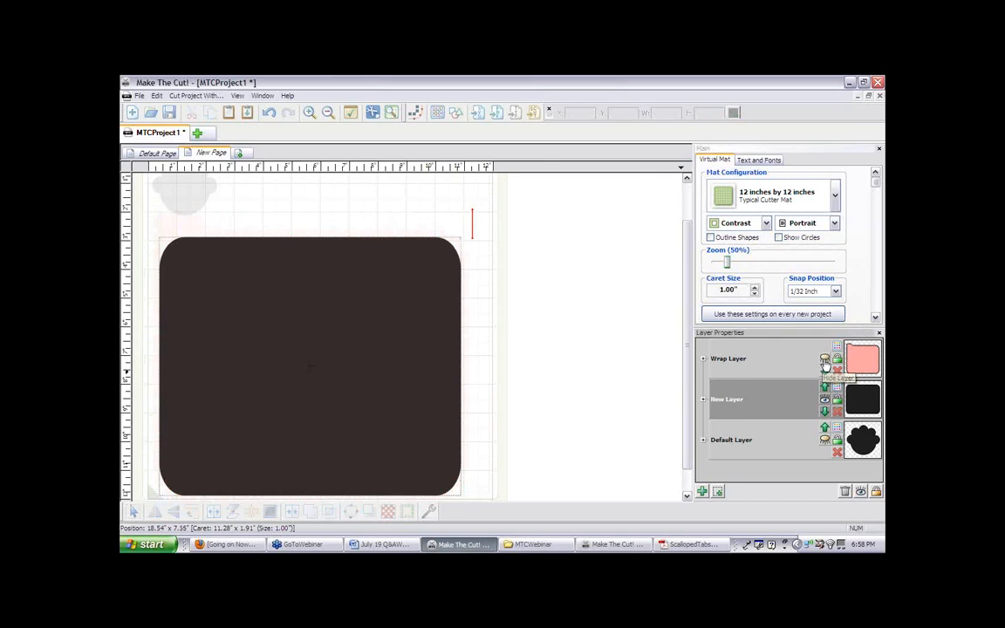
Show the Default Layer above all other layers and place its scalloped tab over the rectangle's upper edge, at about X 1.906, Y 1.594 inches
click(825, 440)
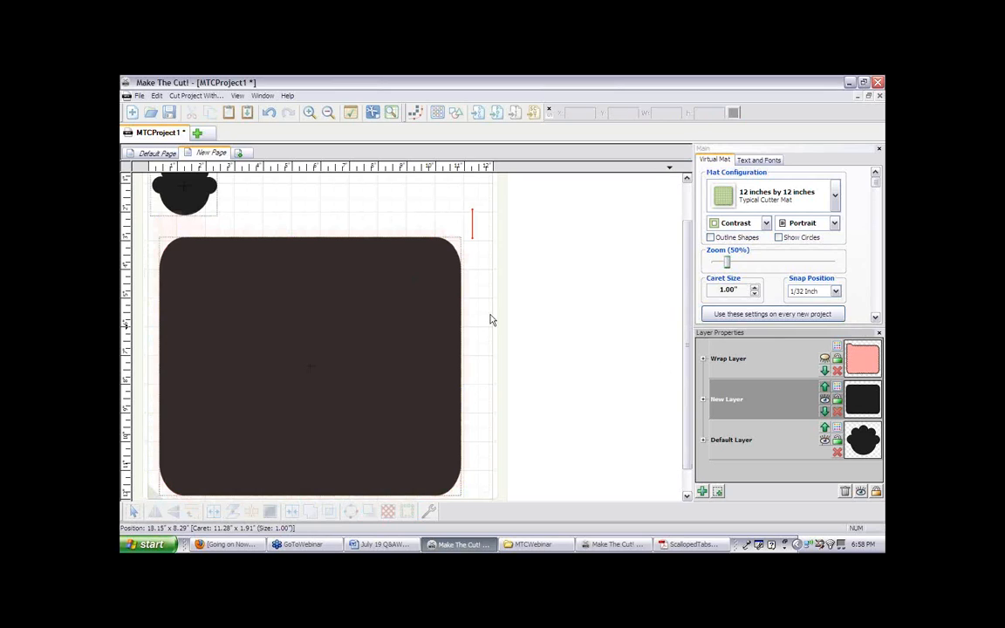
drag(185, 194, 265, 224)
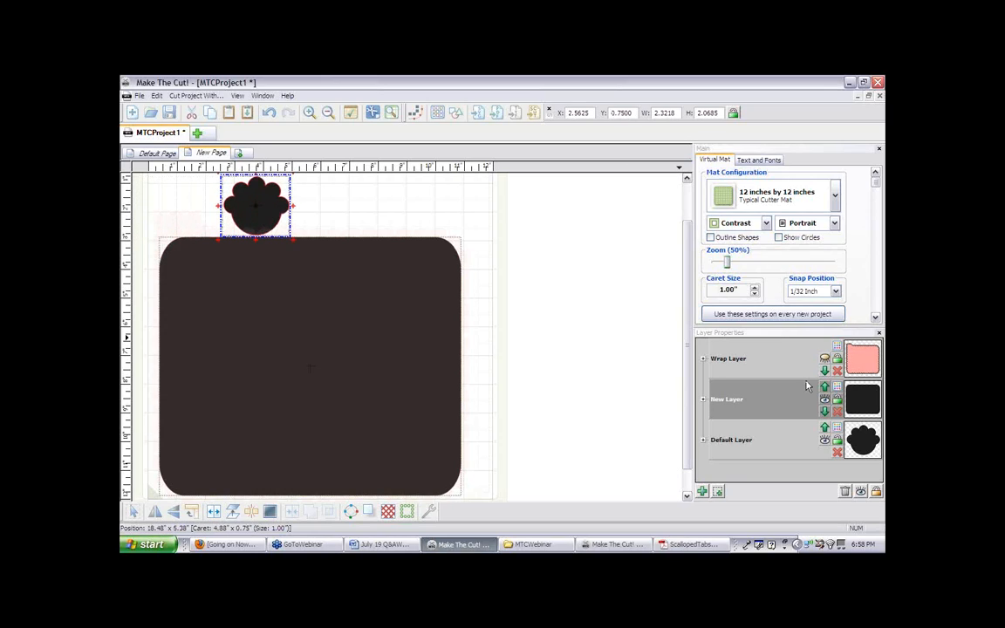
click(825, 428)
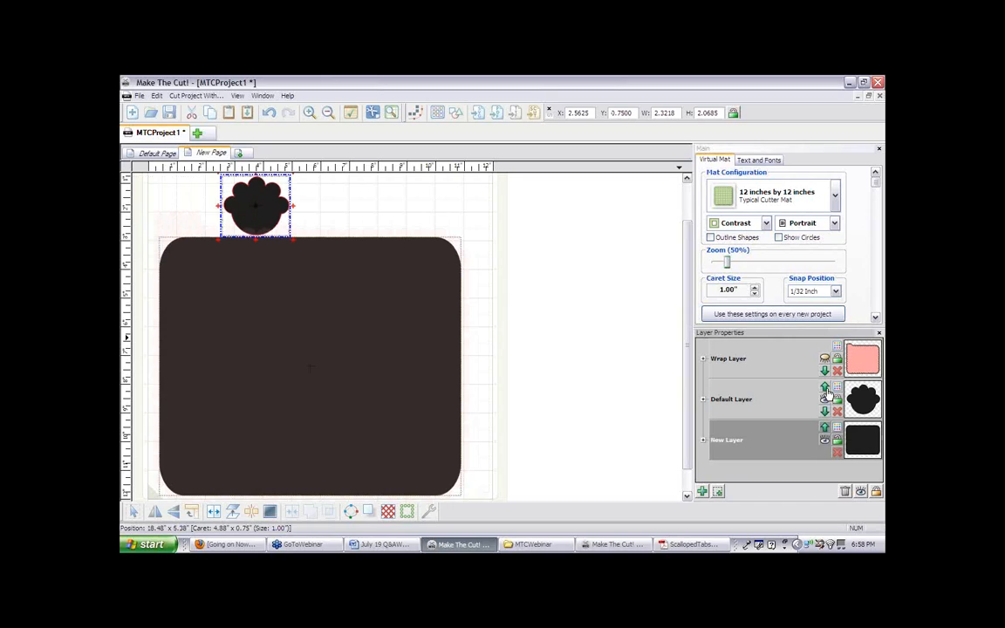
click(826, 387)
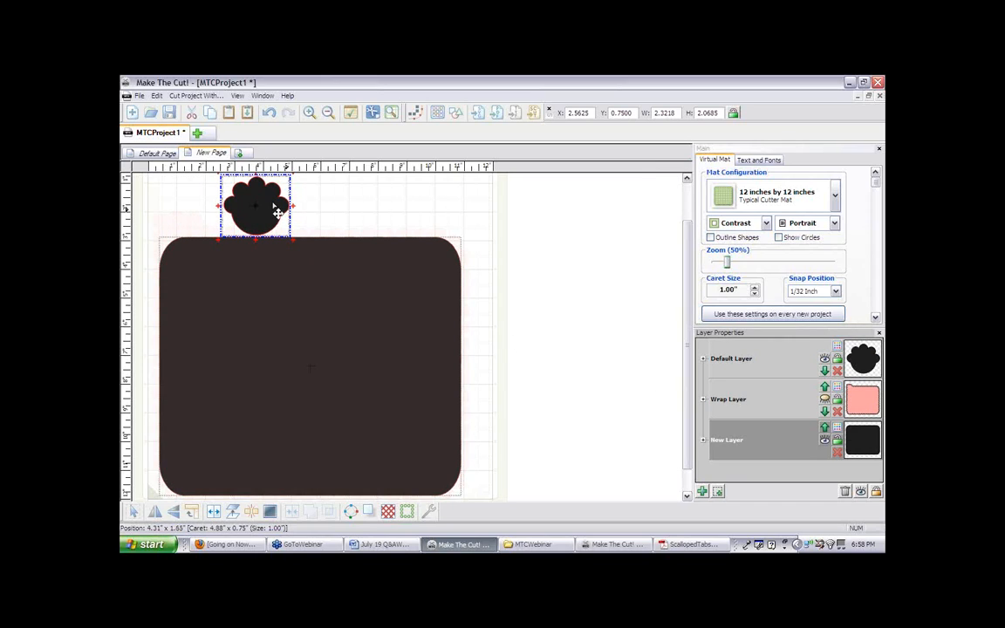
drag(274, 212, 256, 235)
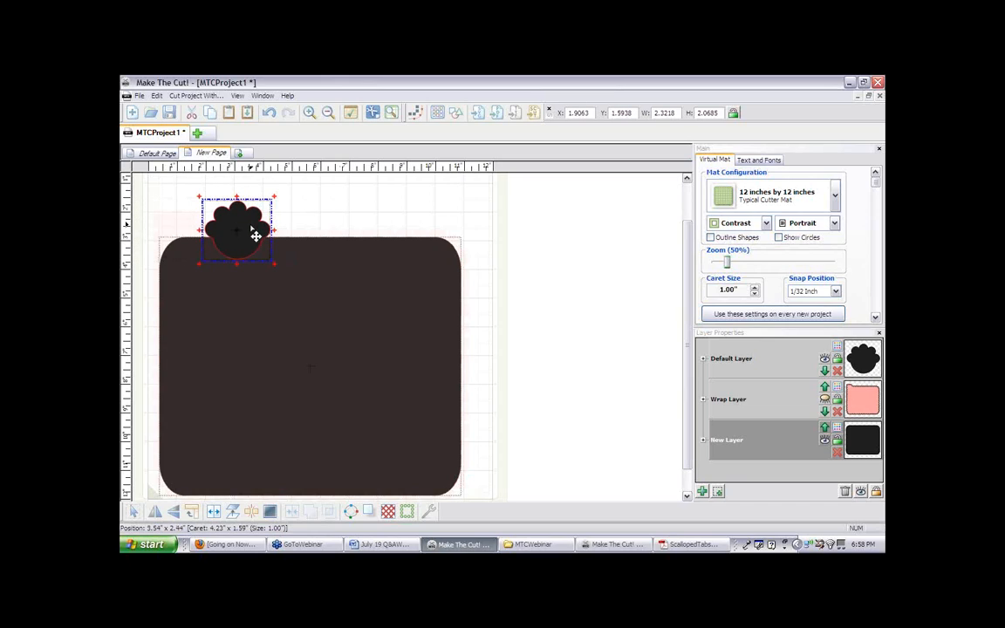
Copy the rounded rectangle and paste the duplicate in place exactly on top of the original
click(286, 331)
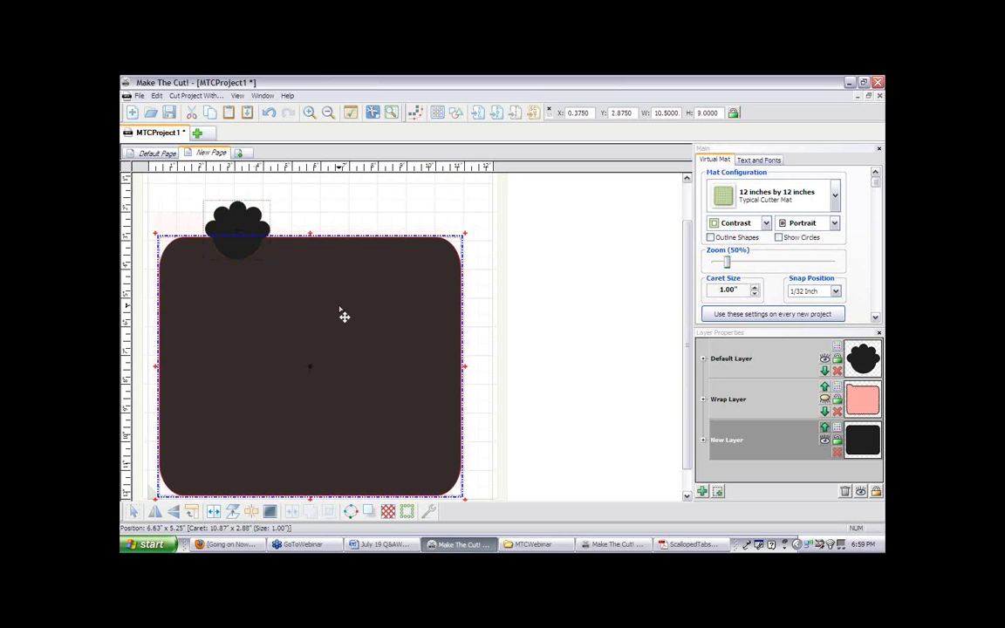
click(156, 96)
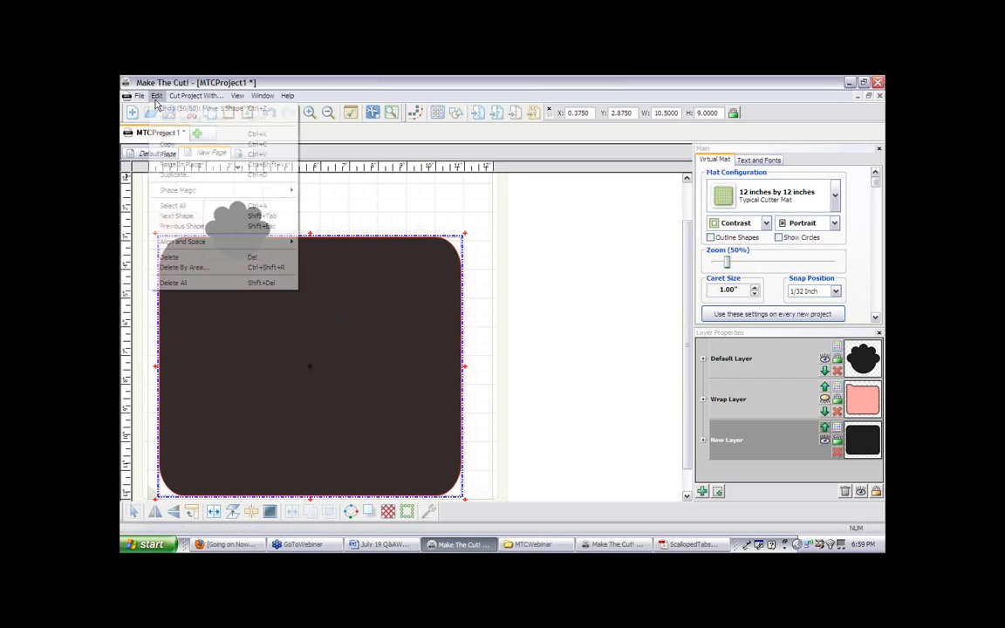
click(166, 146)
click(156, 97)
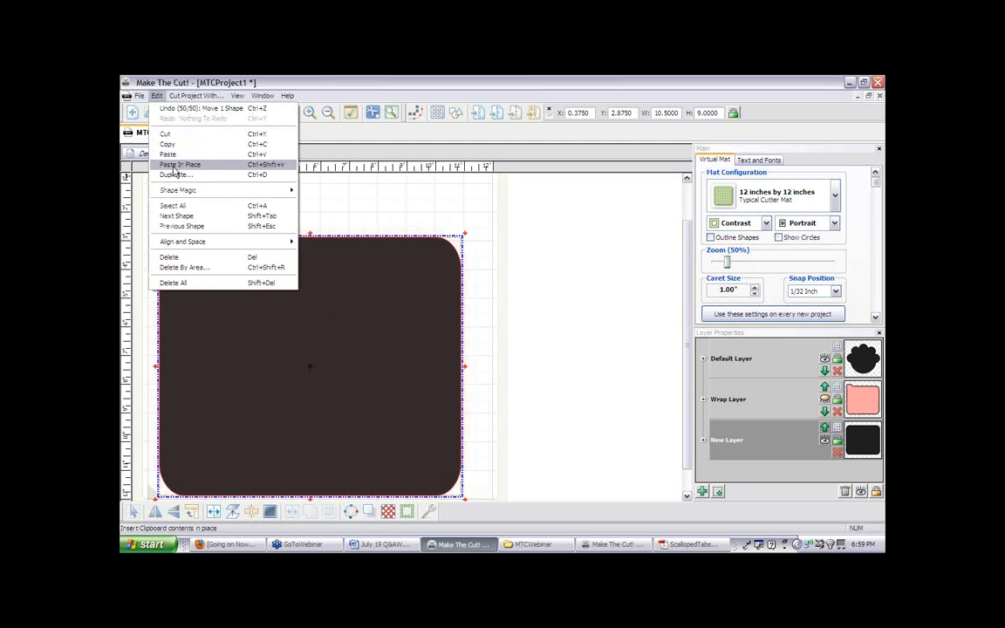
click(178, 165)
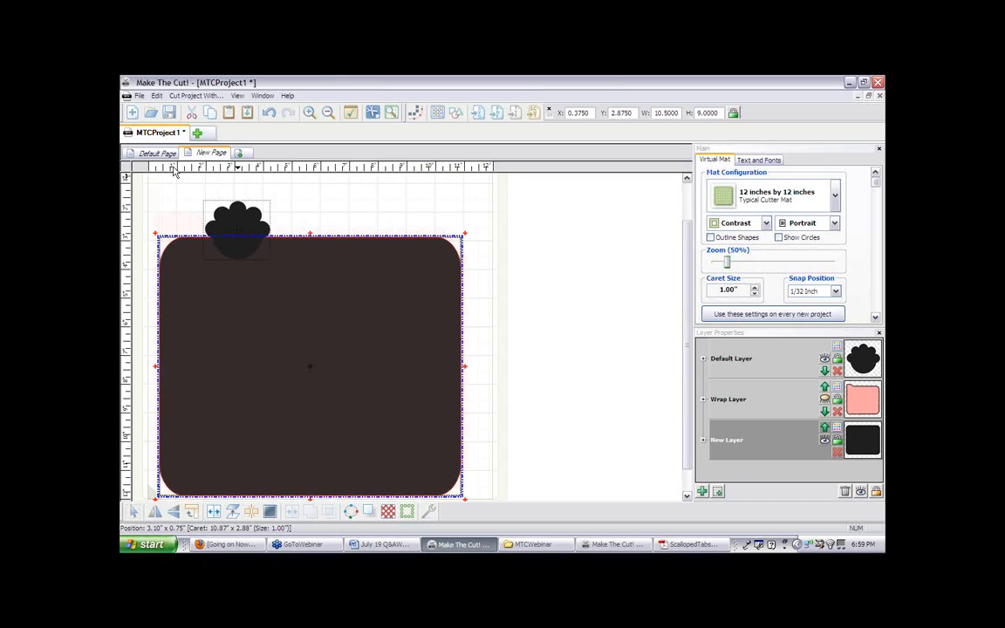
Try moving the pasted rectangle aside from the original beneath it, and undo the move
click(332, 207)
drag(363, 288, 509, 300)
key(ctrl+z)
Duplicate the scalloped tab with 8 total duplicates and a spacing of -.05 inches
click(235, 227)
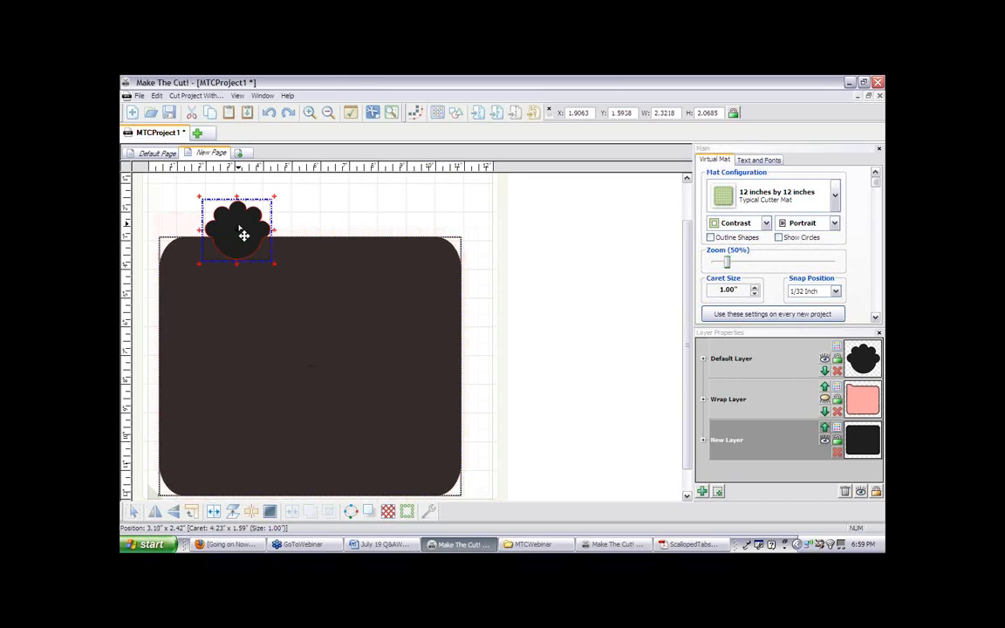
click(158, 97)
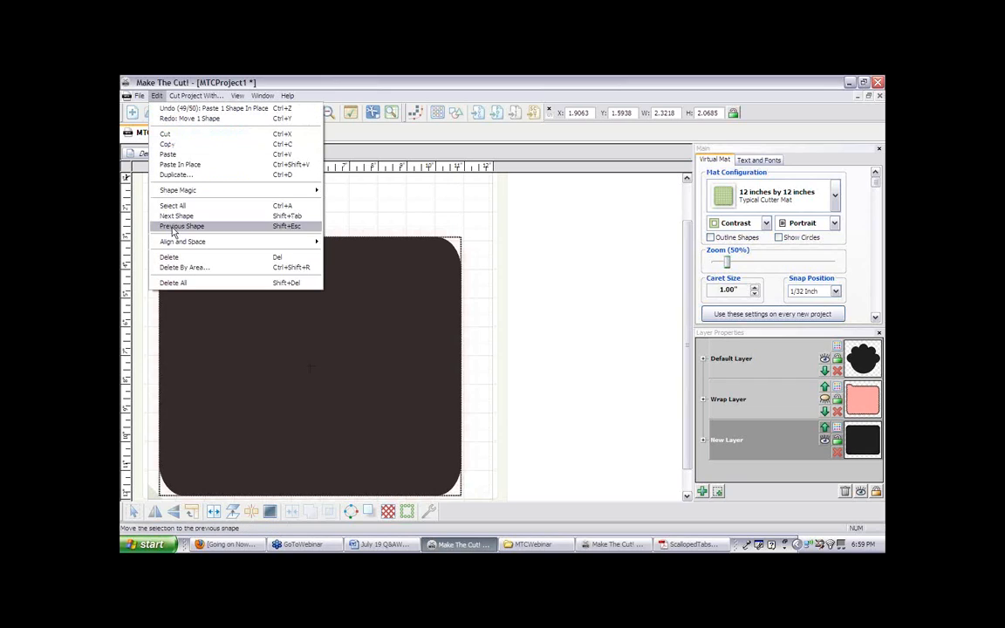
click(176, 175)
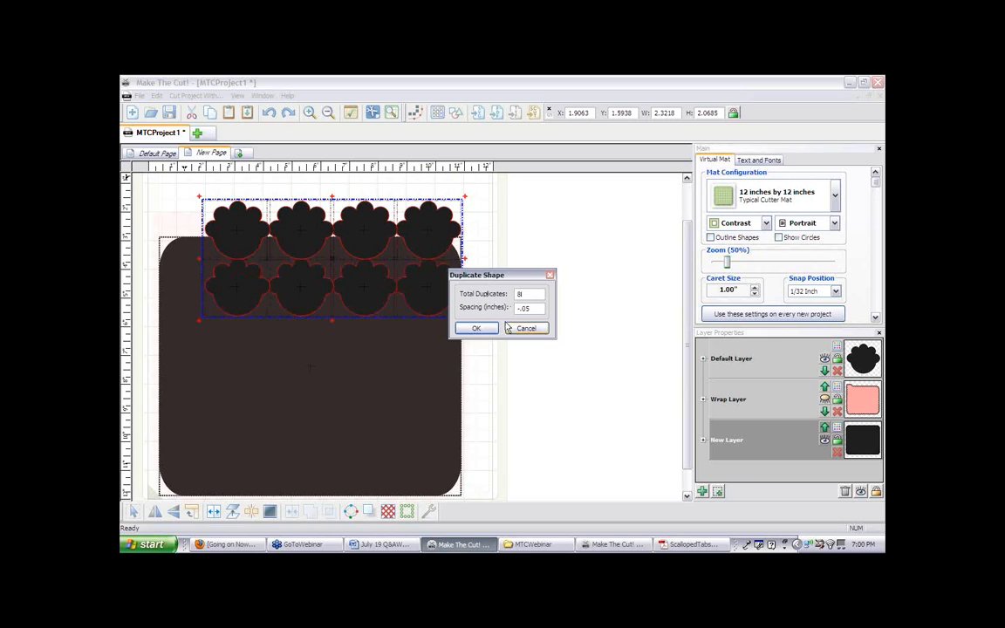
click(476, 328)
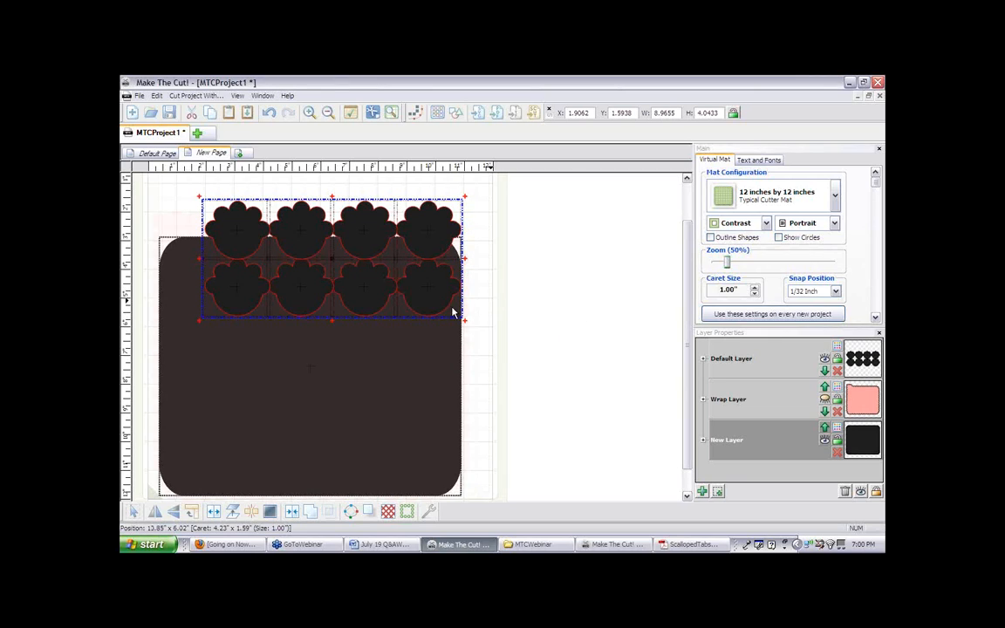
click(505, 325)
Try moving single tabs from the lower row to the rectangle's right edge, and undo these moves
drag(440, 319, 481, 300)
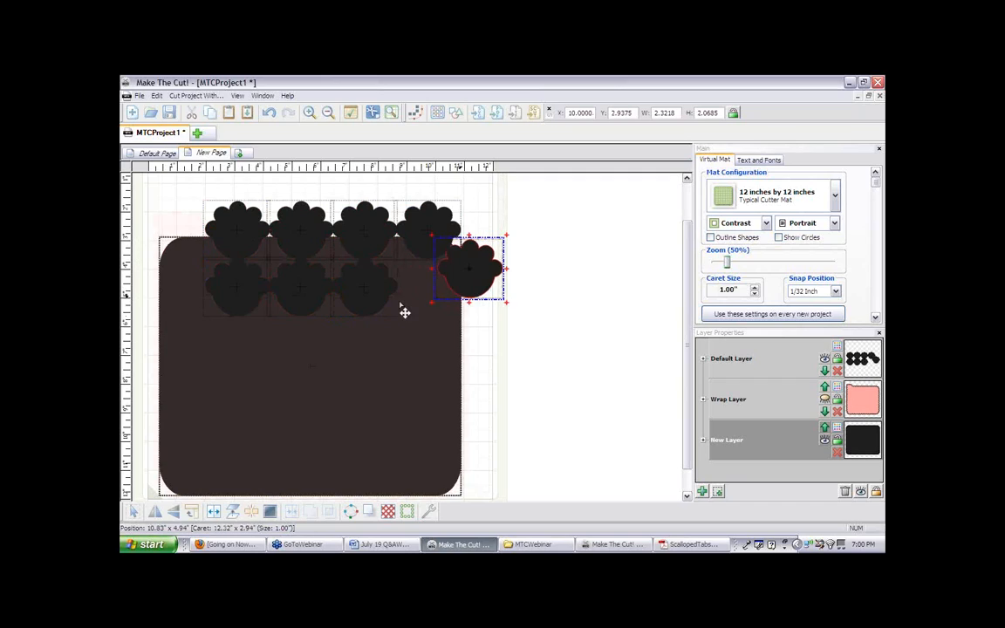
drag(366, 311, 468, 351)
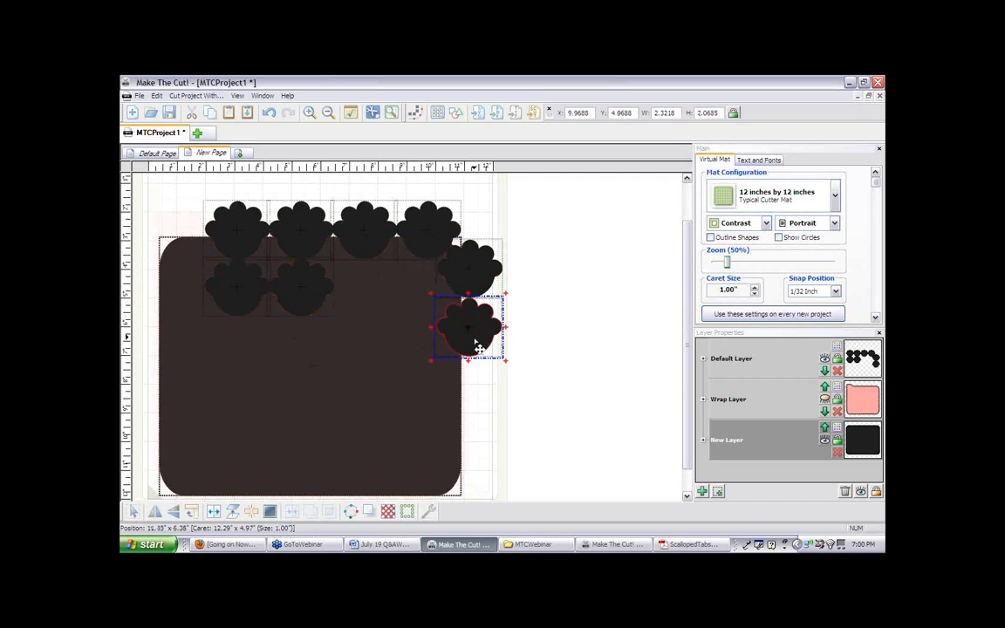
drag(467, 334, 364, 300)
drag(473, 283, 441, 309)
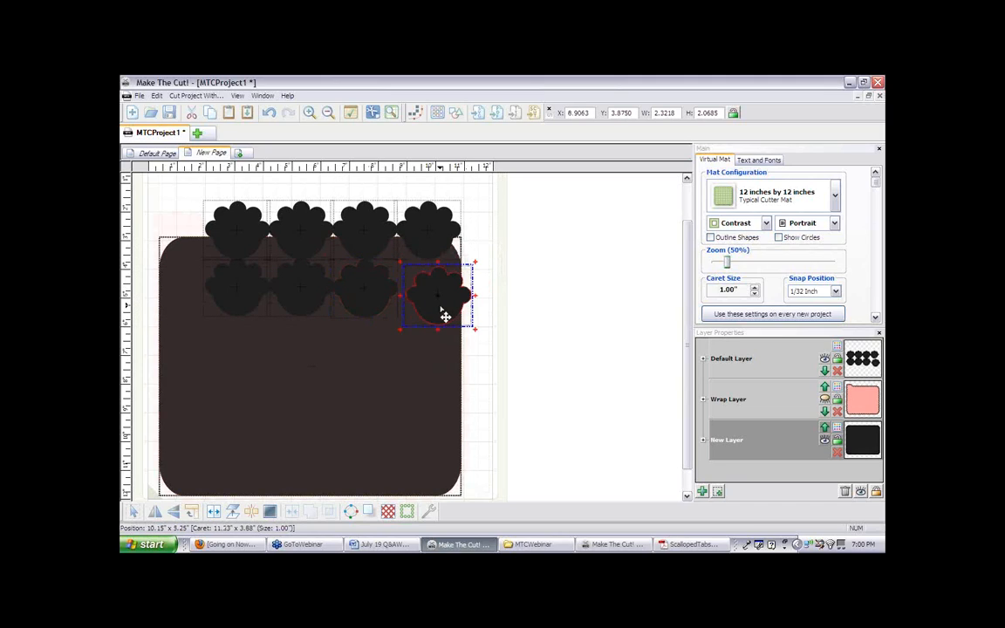
key(ctrl+z)
key(ctrl+z)
key(ctrl+z)
key(ctrl+z)
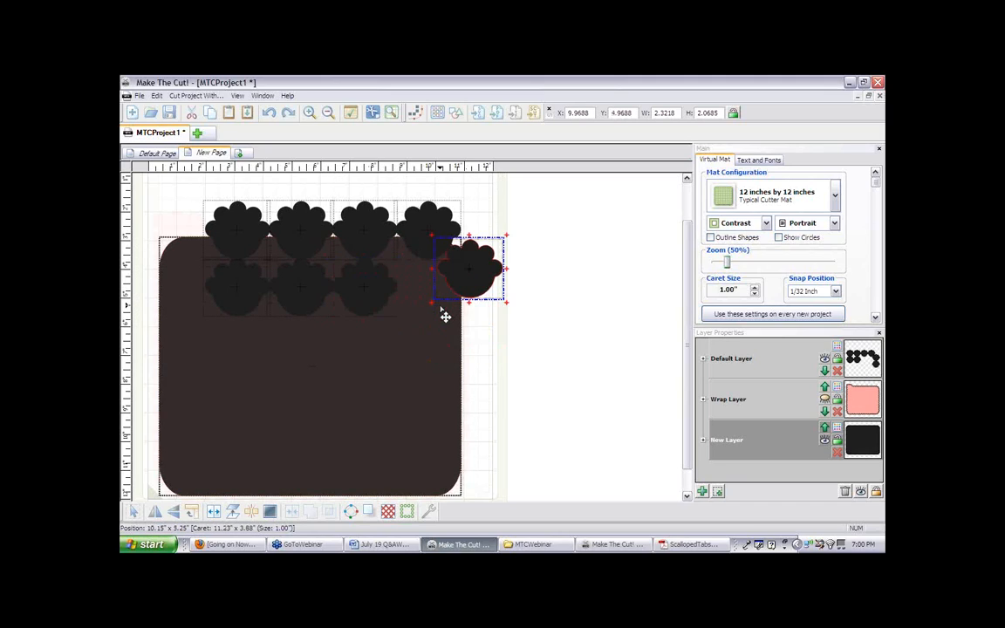
Rotate the lower row of four tabs by 90 degrees and place it along the rectangle's right edge, at about X 10.031, Y 2.906 inches
drag(491, 332, 175, 253)
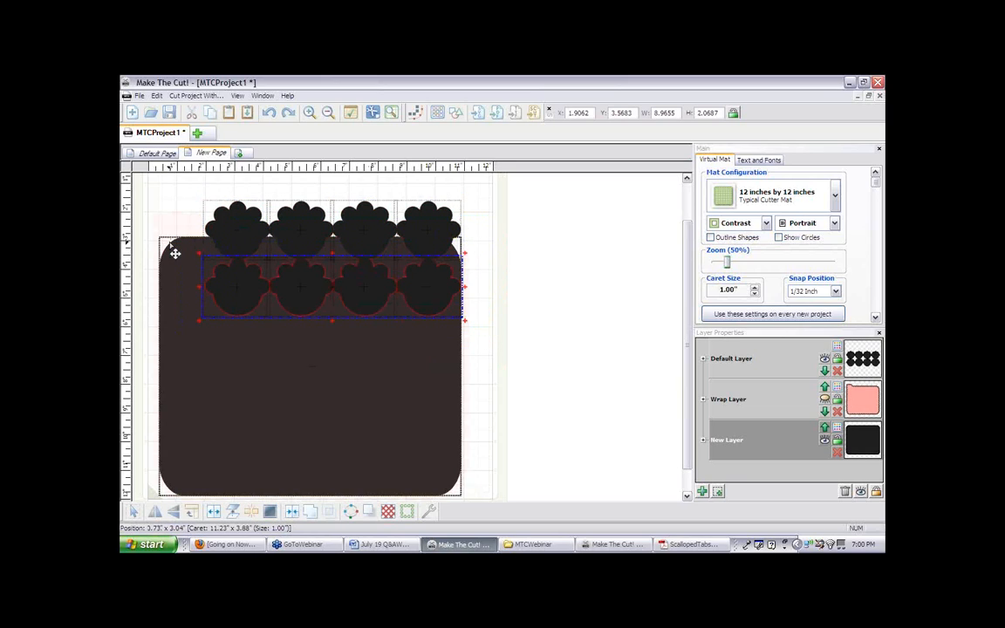
click(193, 513)
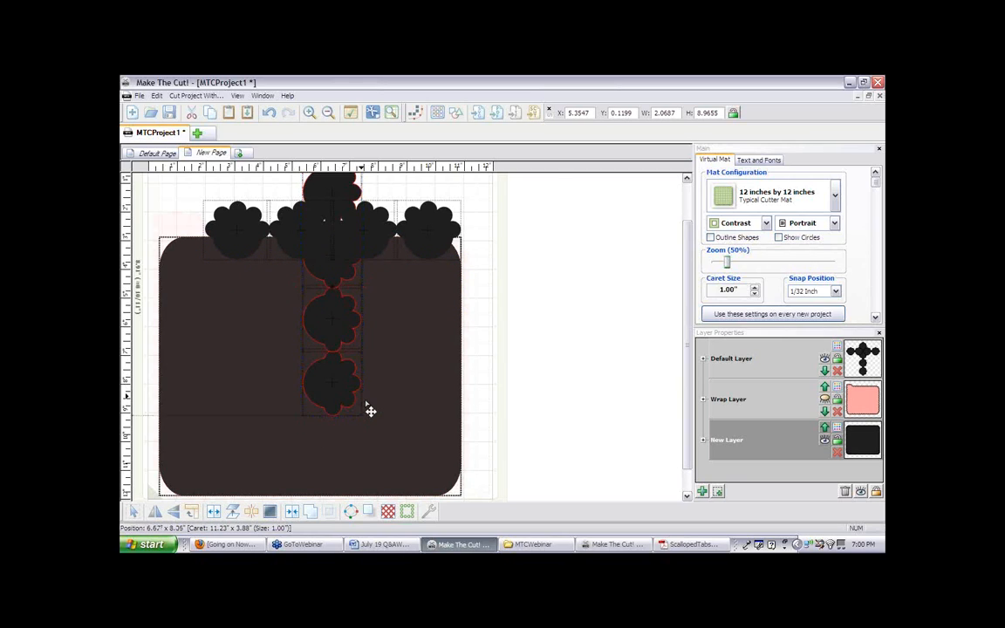
drag(370, 411, 480, 476)
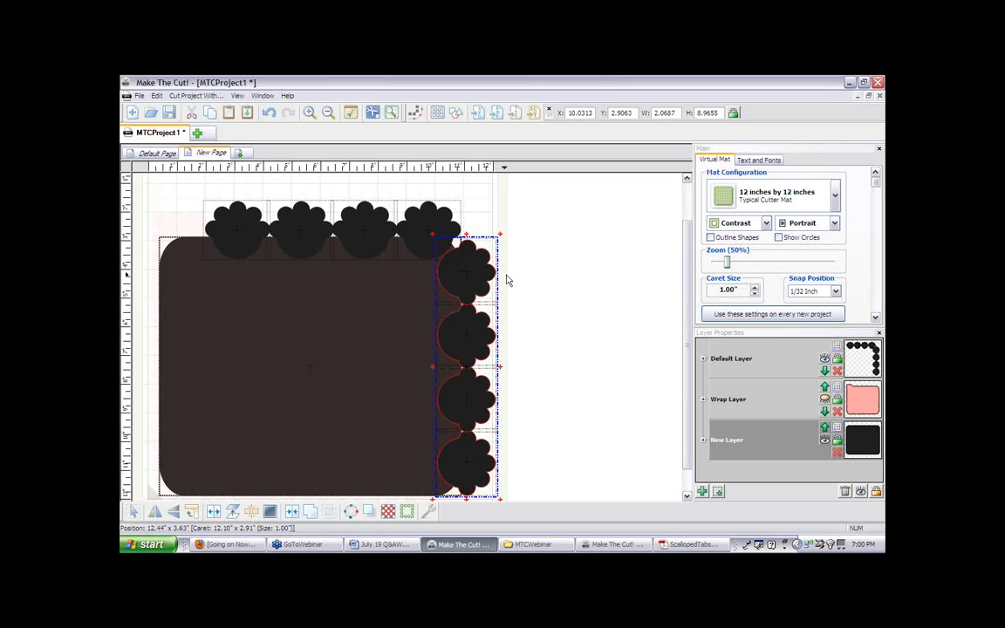
Nudge the vertical column of four tabs left to about X 9.896 inches and deselect it
key(Left)
key(Left)
key(Left)
key(Left)
key(Left)
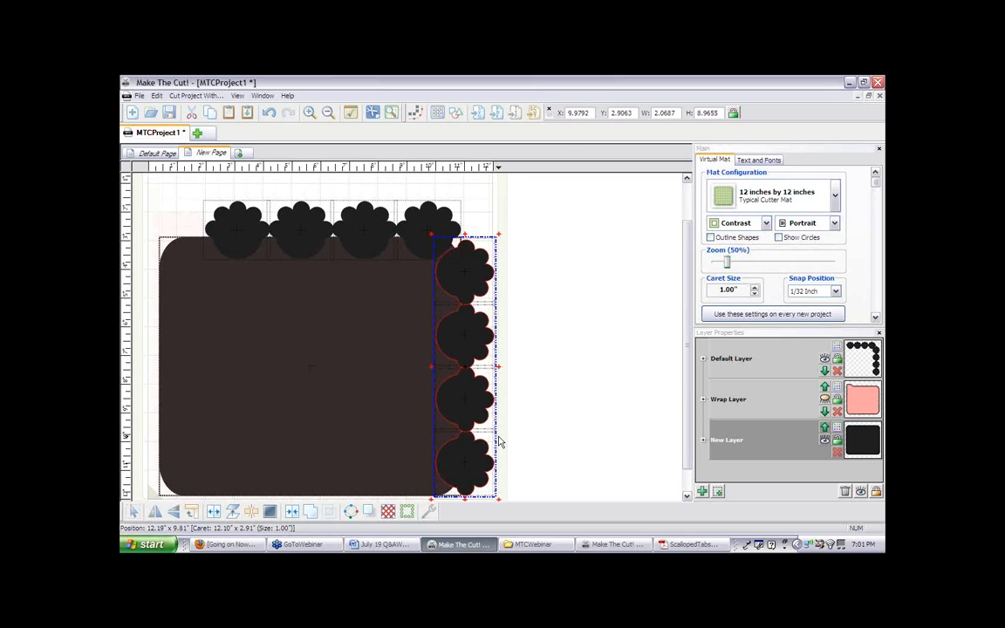
key(Left)
key(Left)
key(Left)
key(Left)
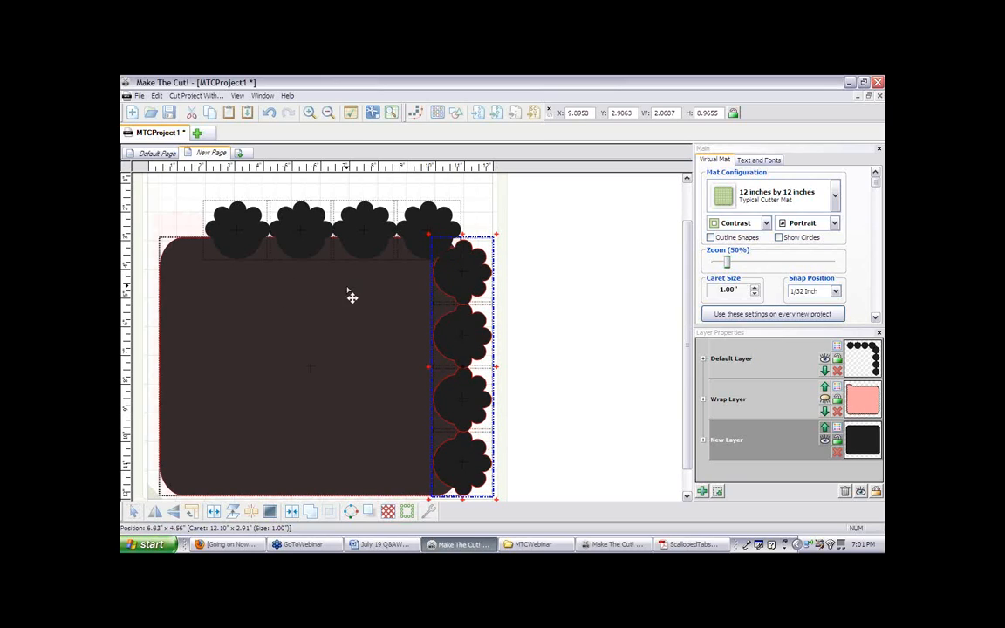
click(399, 188)
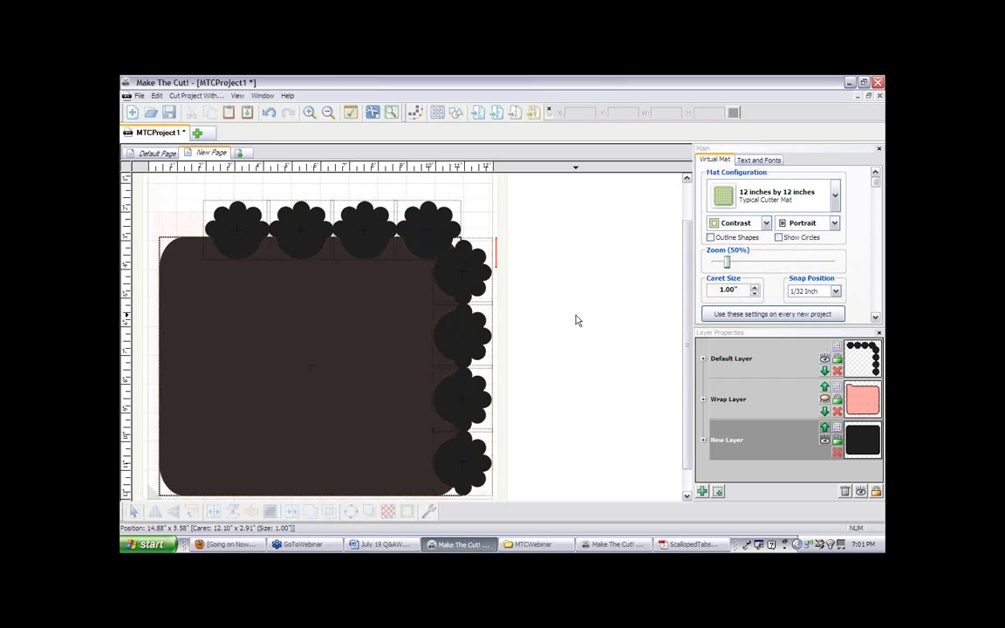
Show the Wrap Layer and select all eight scalloped tabs together with its scalloped page
click(826, 400)
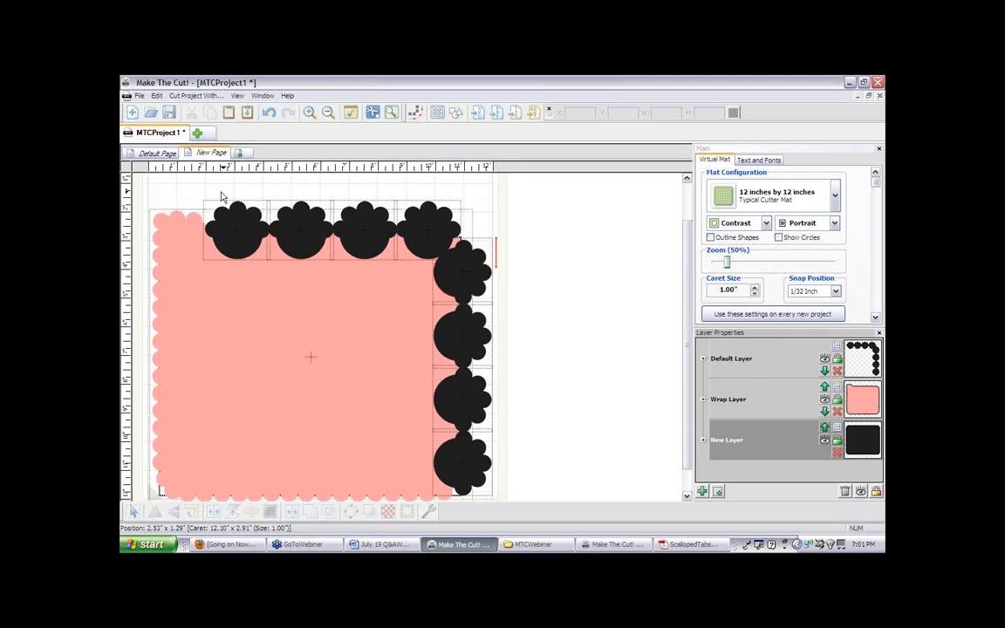
click(826, 402)
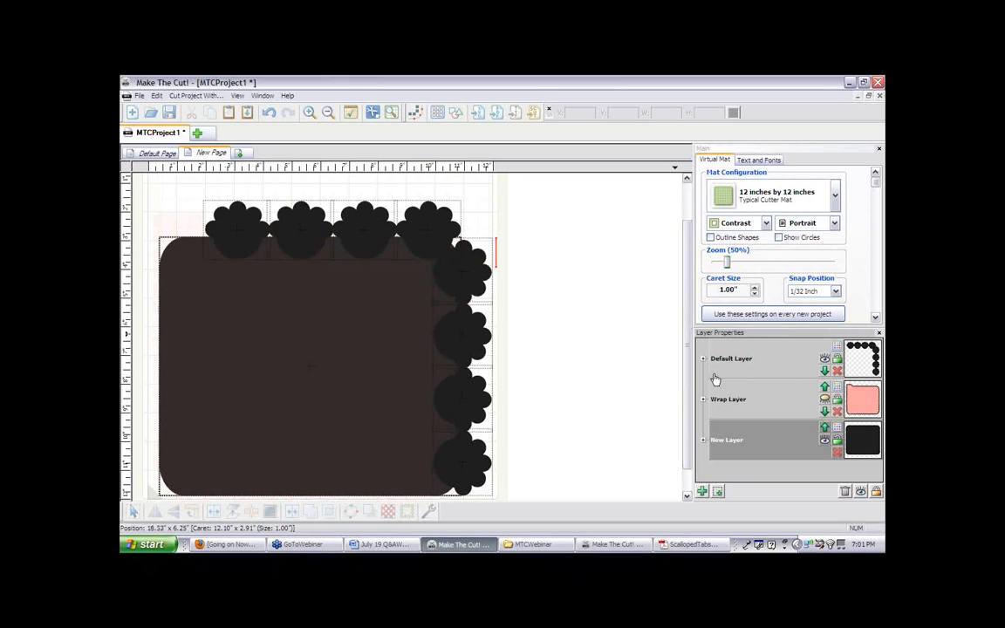
scroll(619, 375, down, 1)
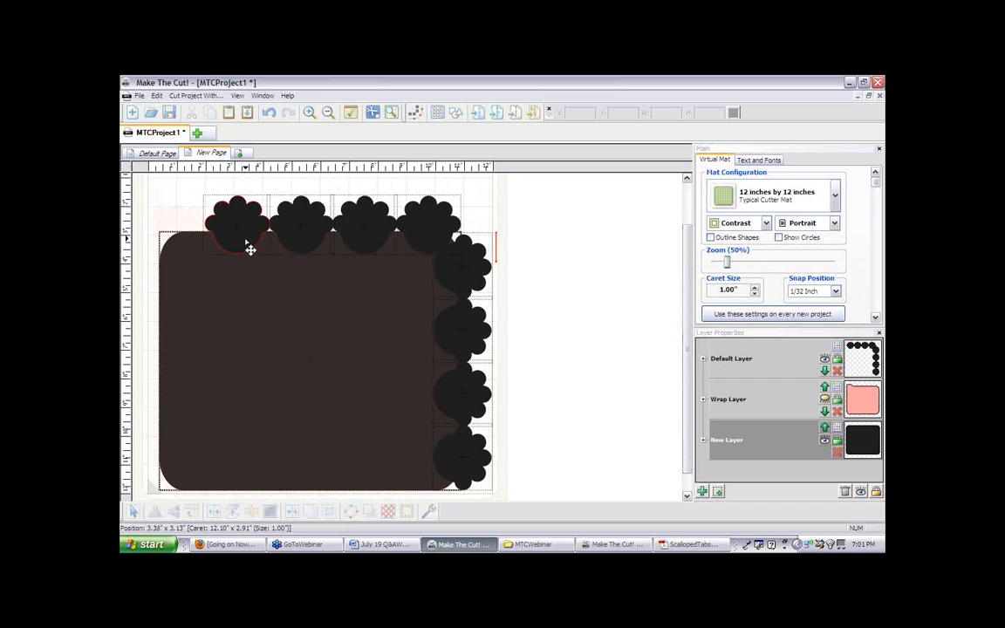
drag(197, 181, 594, 496)
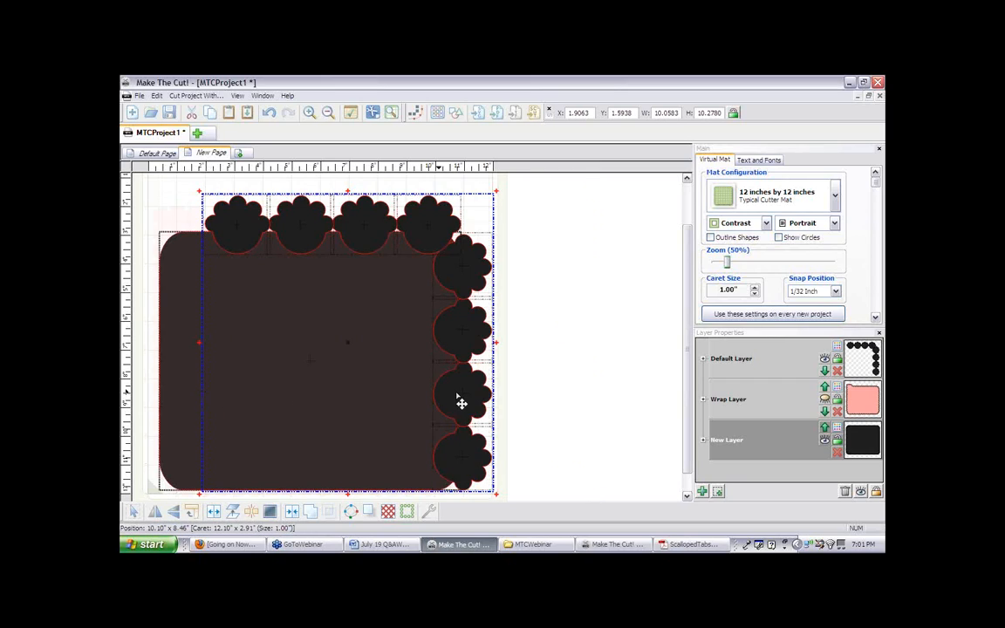
click(825, 400)
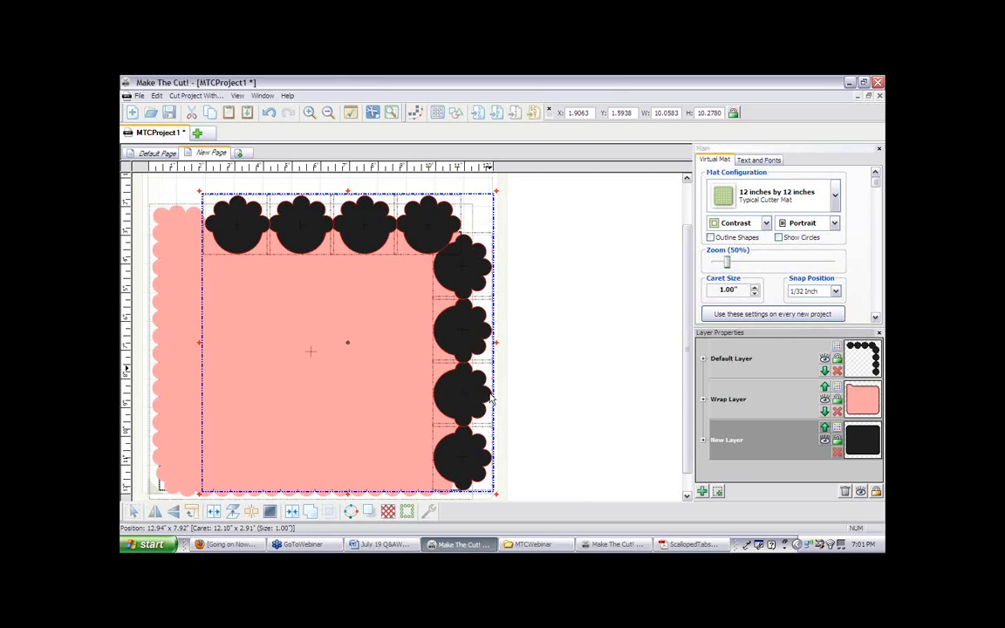
shift+click(179, 391)
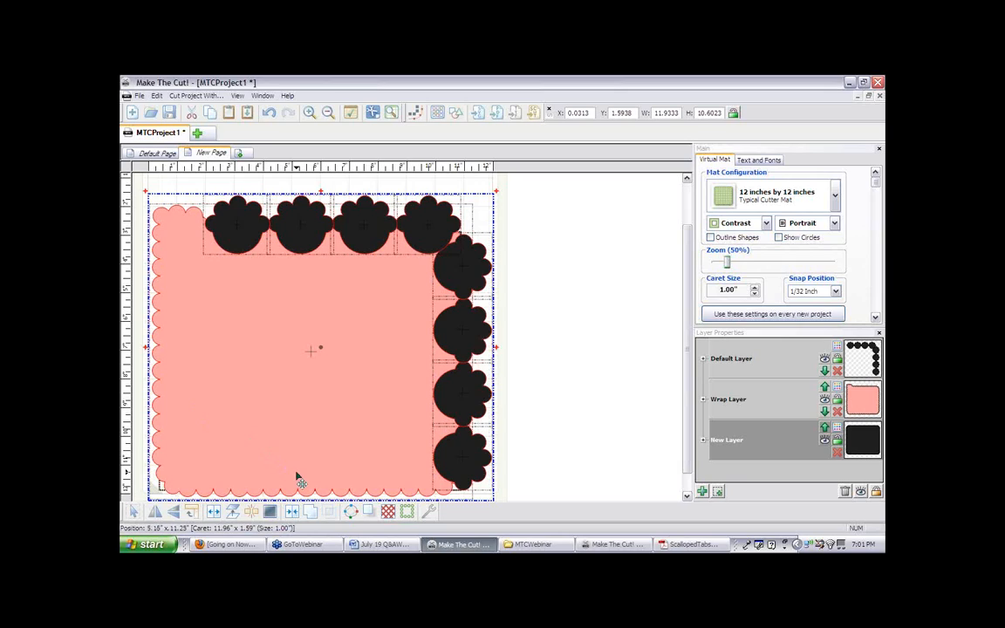
Generate a shadow layer of the selected tabs and page with a 0.0125-inch shadow width, rounded corner join and blackout applied
click(367, 513)
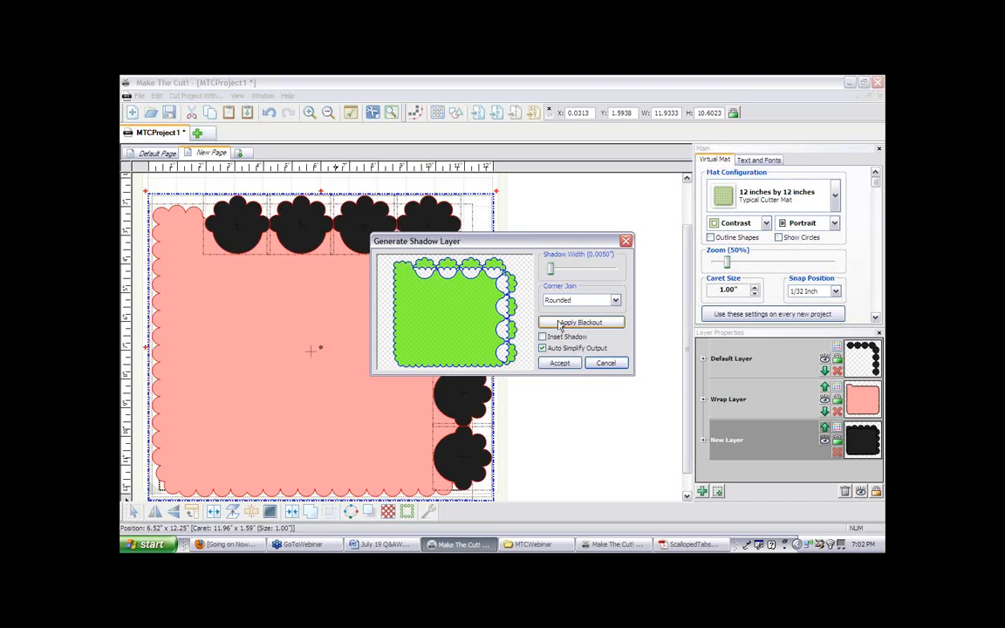
click(551, 274)
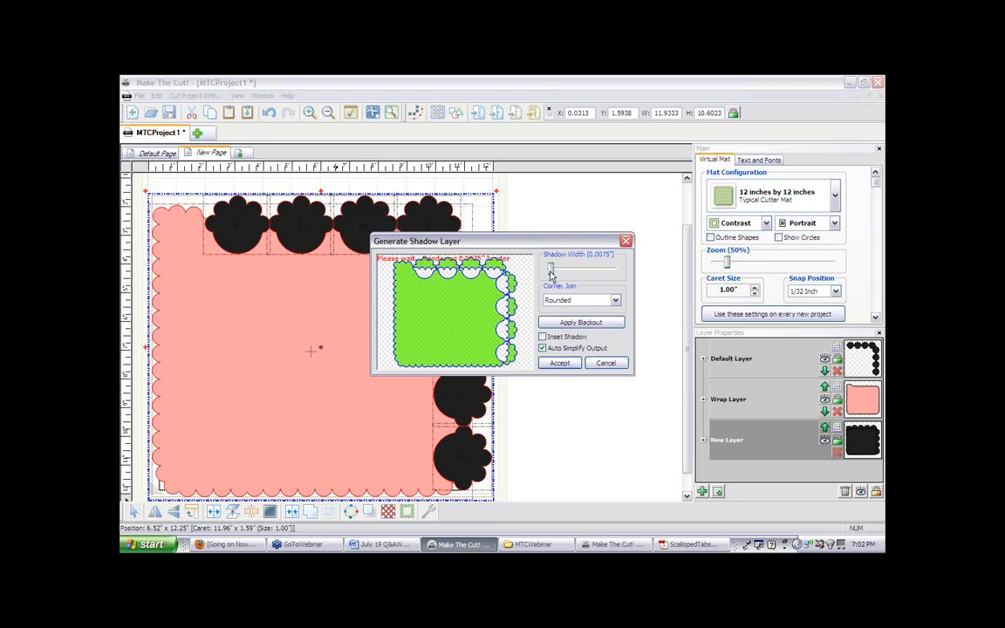
key(Right)
key(Right)
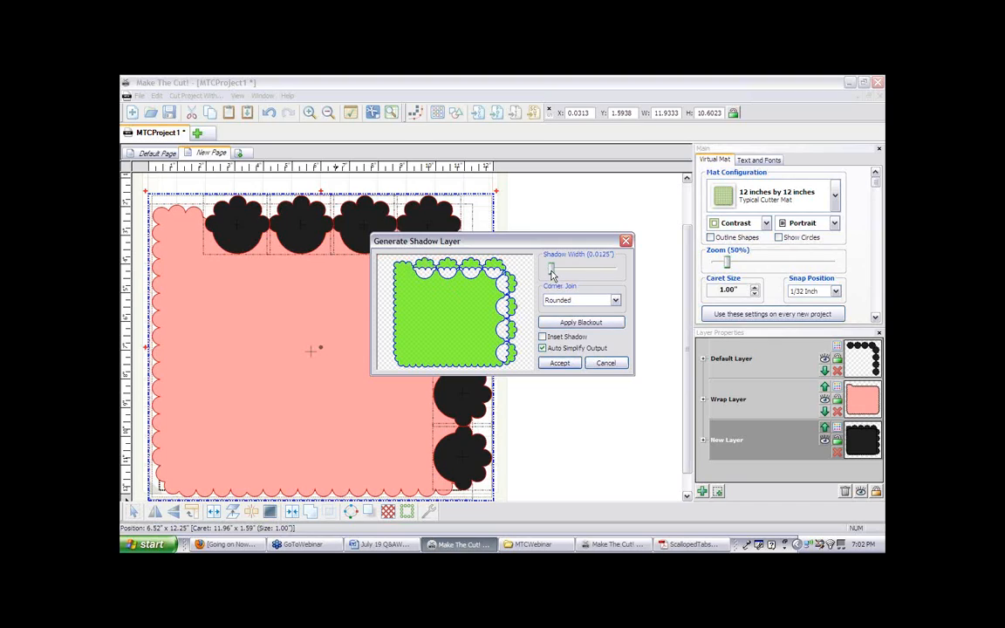
click(578, 323)
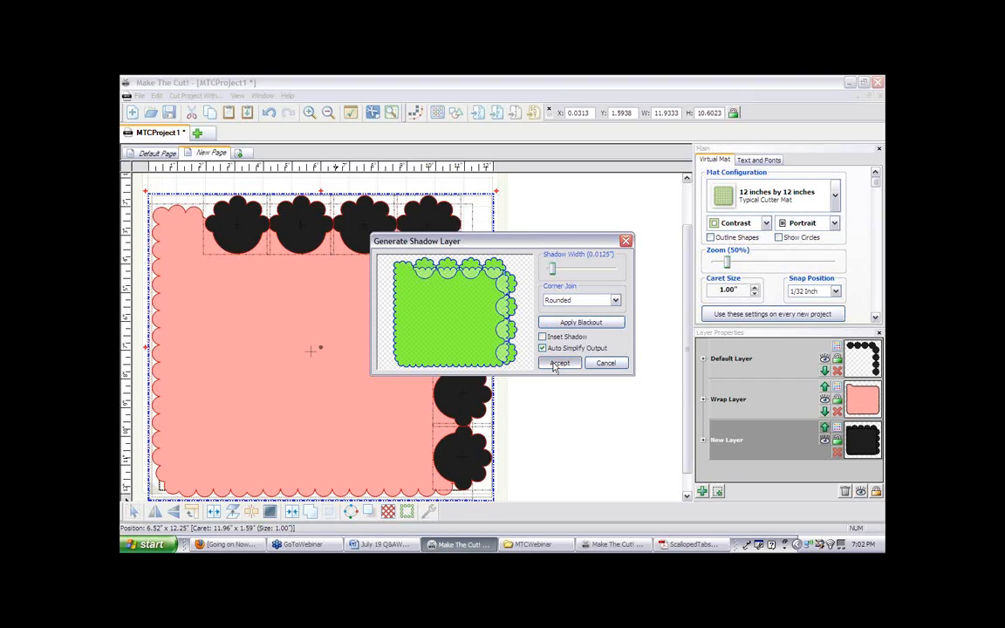
click(554, 365)
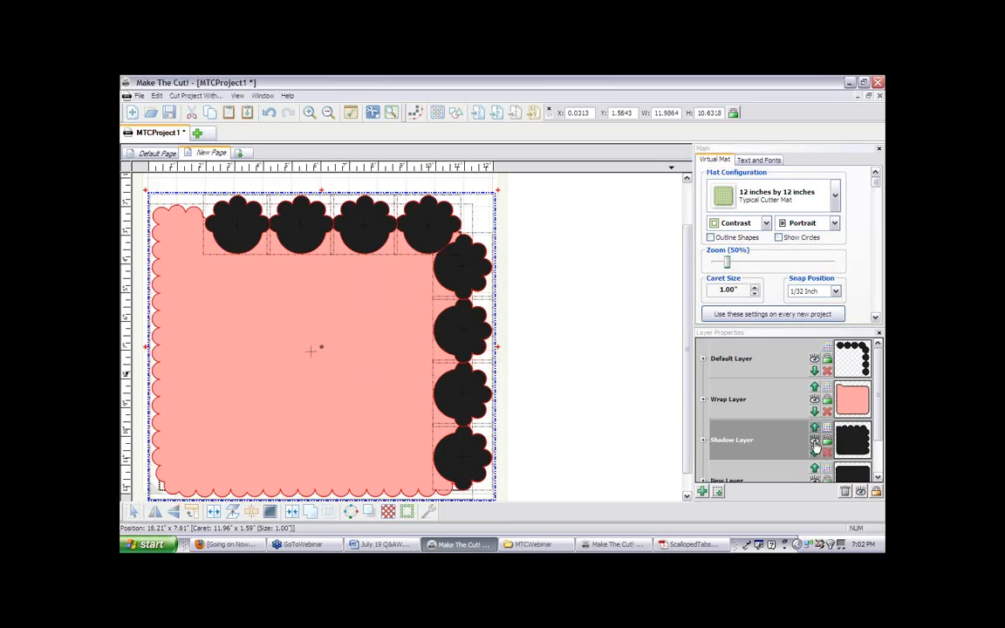
Inspect the Shadow Layer on its own with all other layers hidden, and show all layers again
click(860, 493)
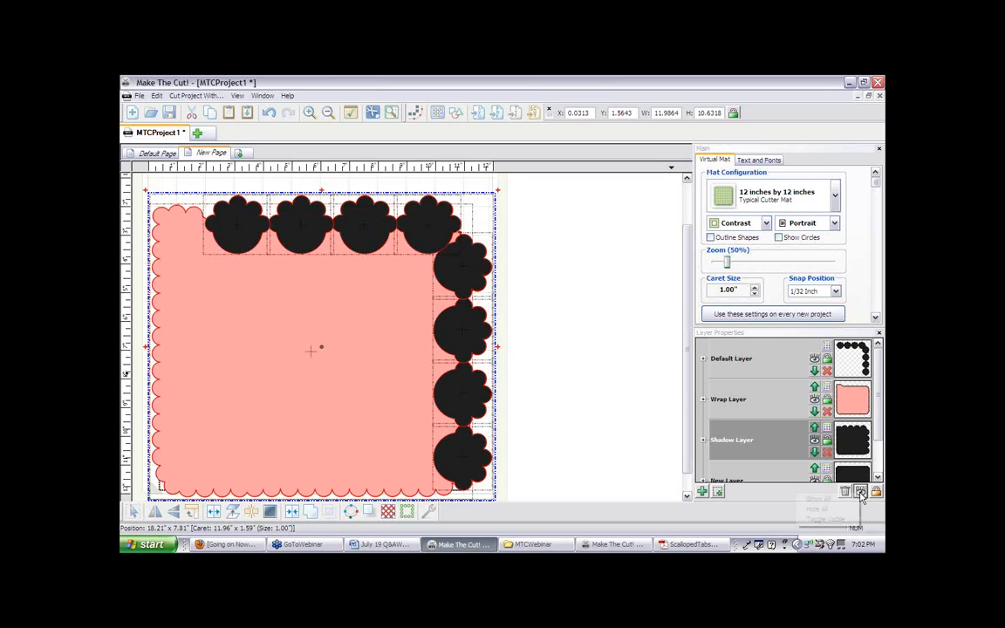
click(825, 509)
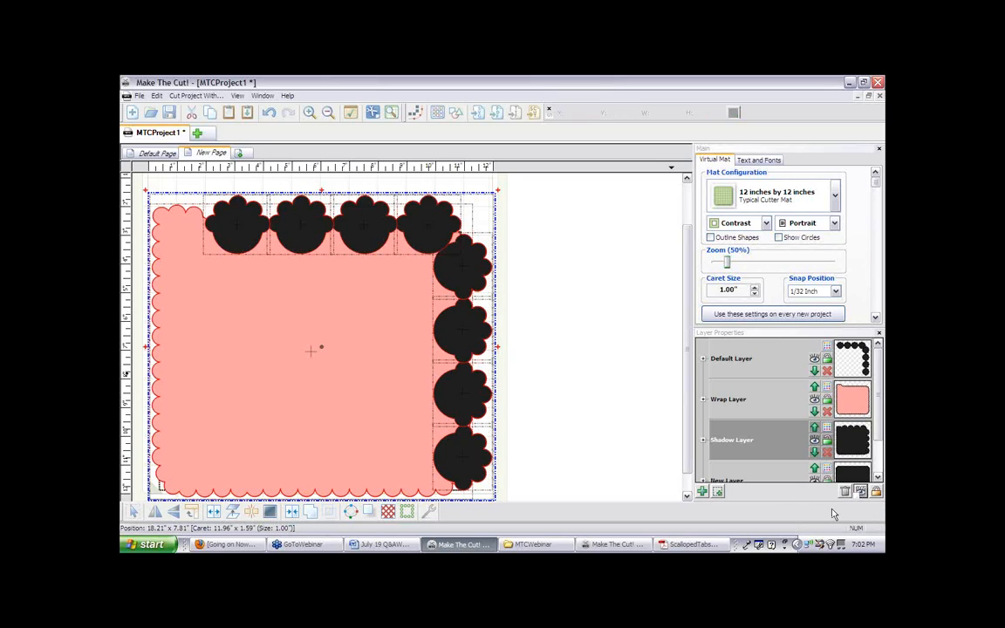
click(815, 440)
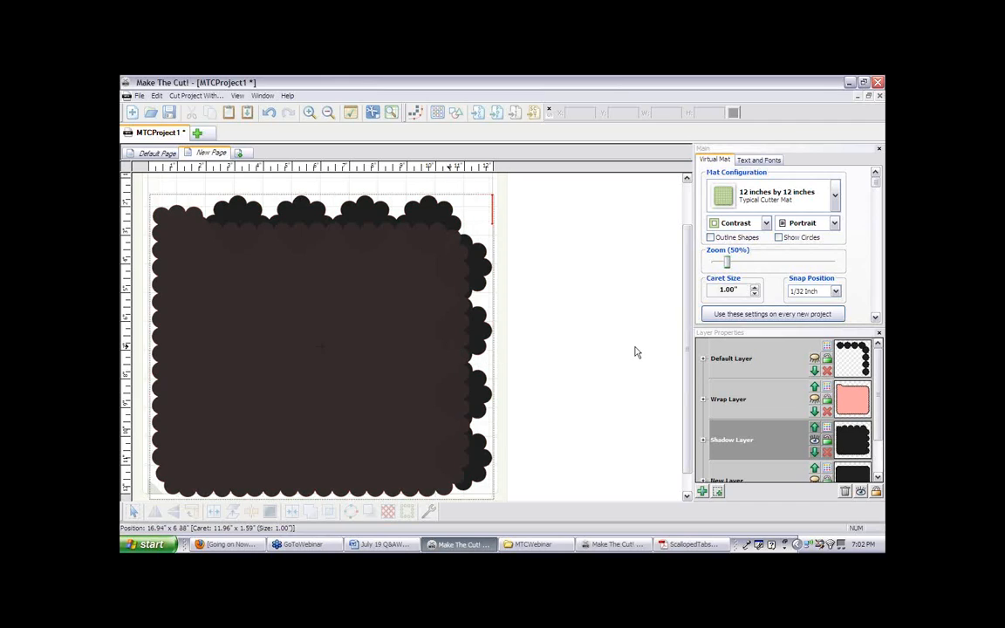
drag(880, 434, 882, 397)
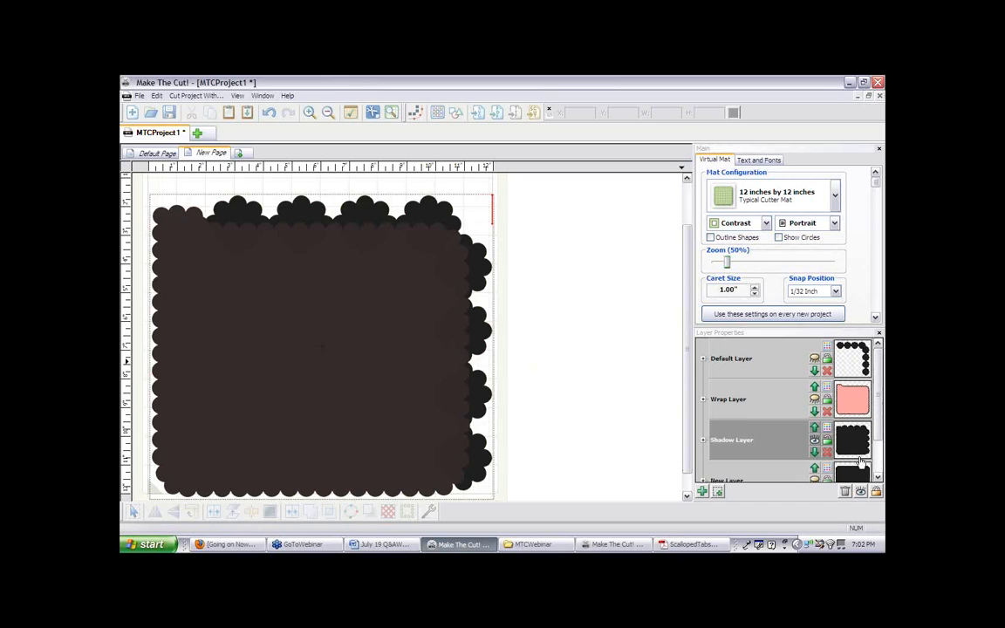
click(860, 491)
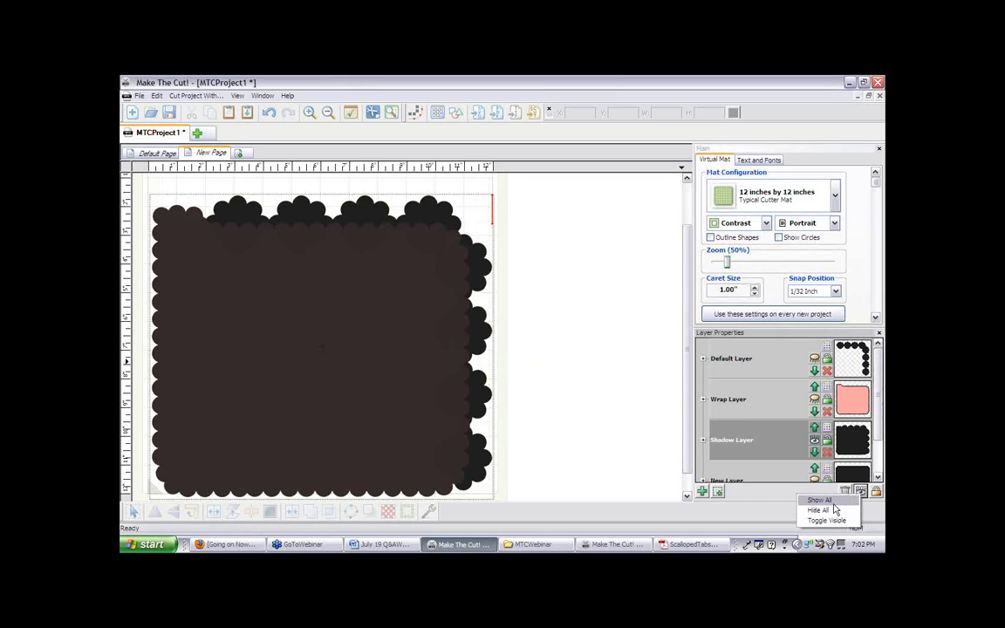
click(833, 505)
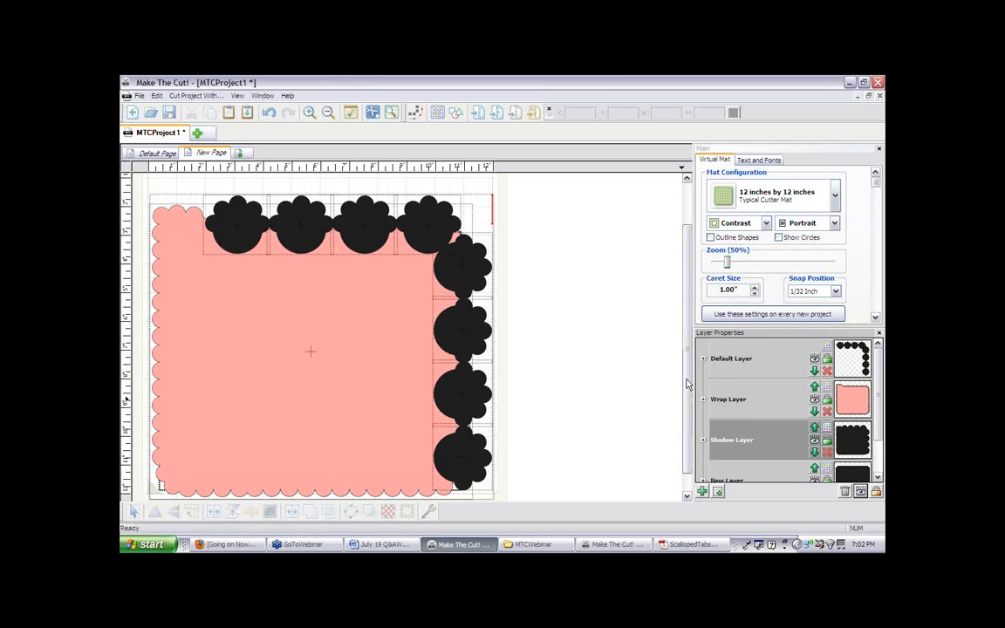
Hide the Wrap Layer and the Default Layer so only the shadow shape remains shown
click(815, 399)
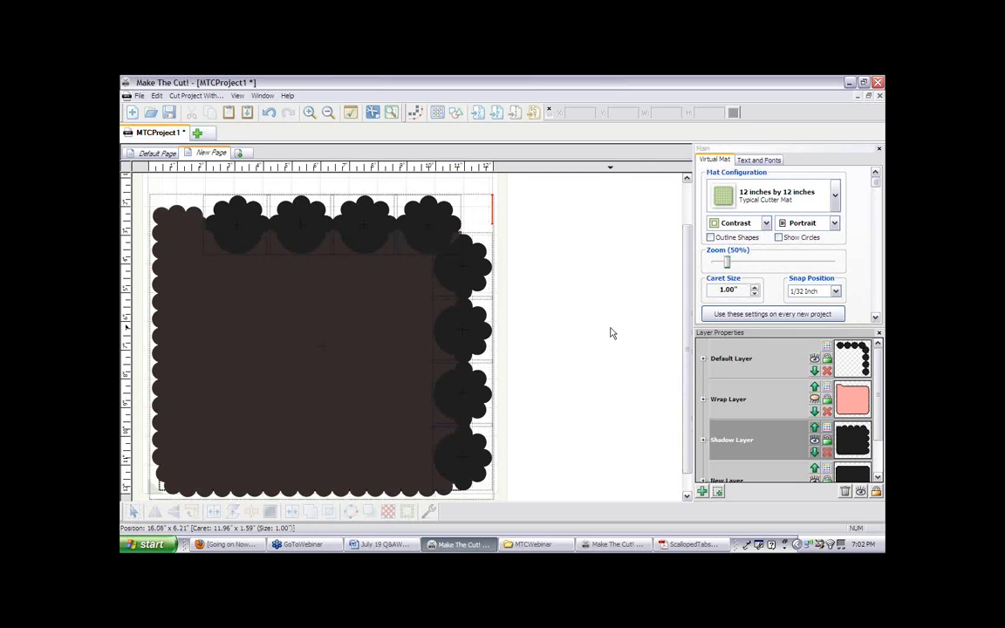
drag(686, 348, 687, 341)
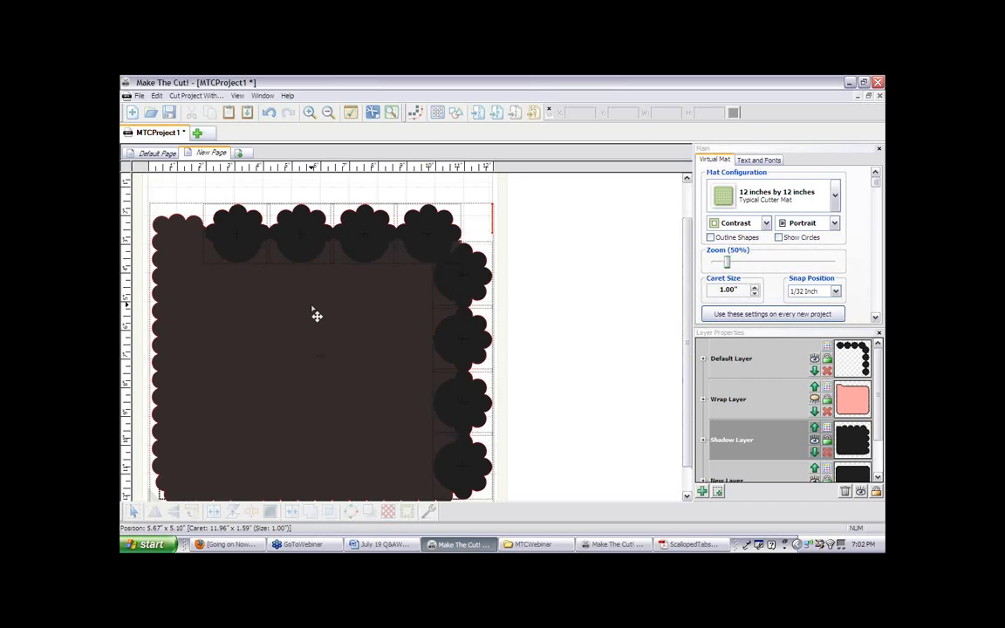
click(815, 361)
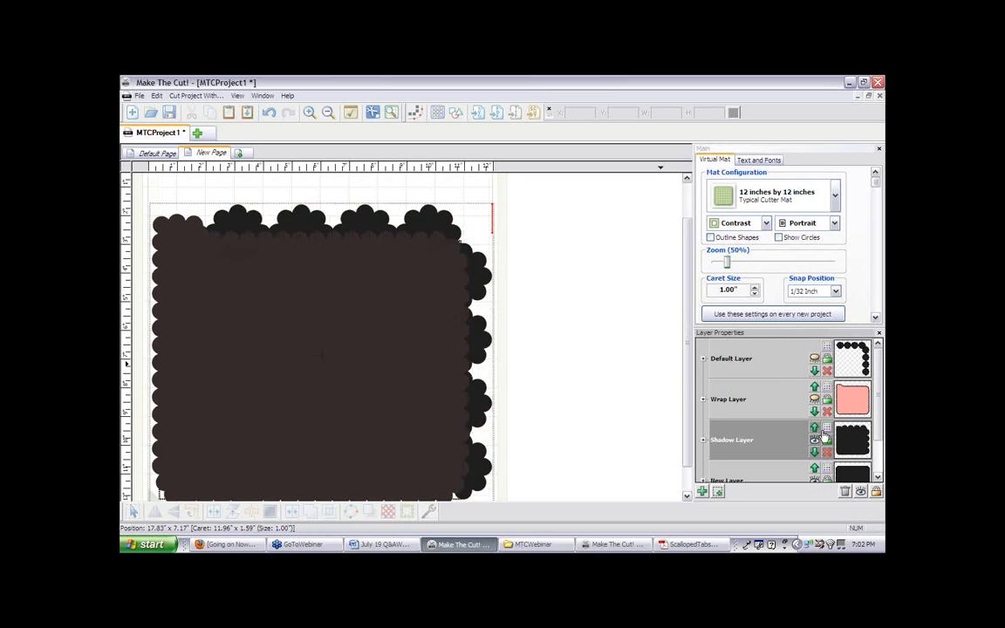
Nudge the shadow shape to about X 0.0938, Y 1.5000 inches and move the Shadow Layer below the New Layer
drag(880, 397, 880, 418)
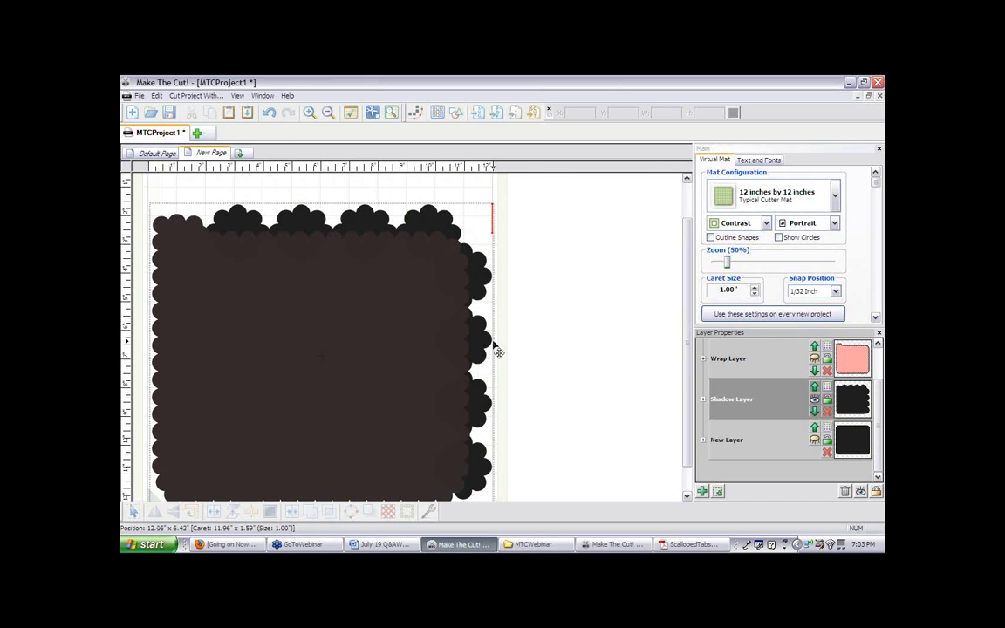
drag(493, 350, 357, 320)
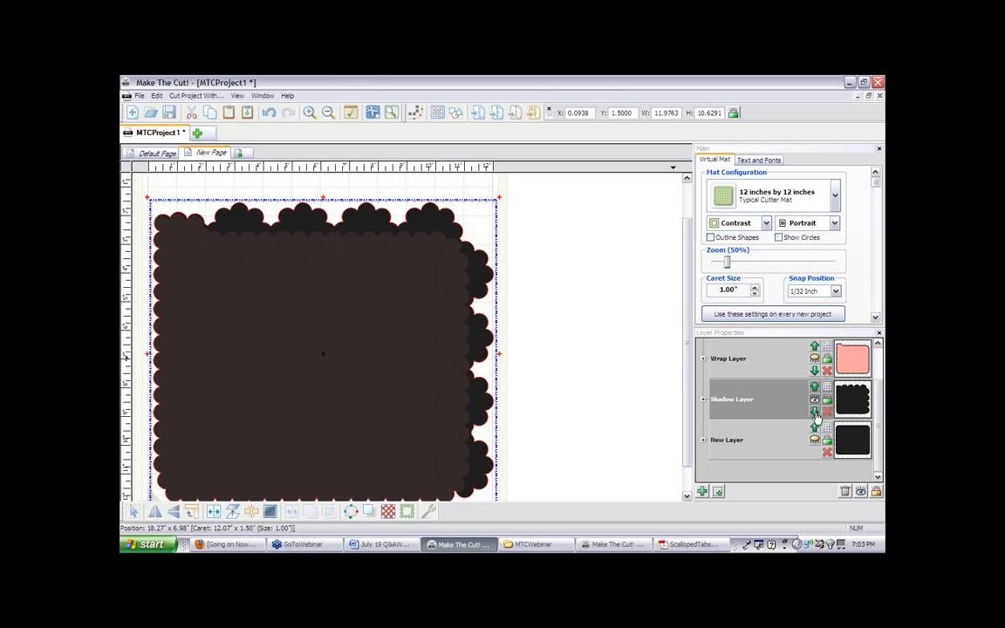
click(815, 413)
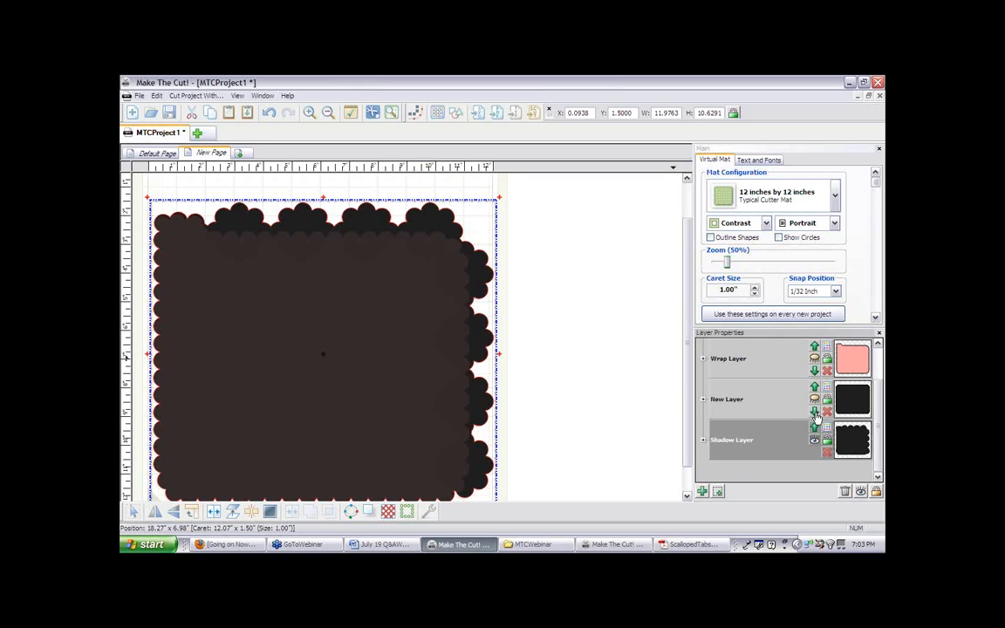
Check the outline color in ScallopedTabsMiniBook_JF.pdf in Adobe Acrobat, and return to Make The Cut! to recolor the Shadow Layer navy blue
click(711, 544)
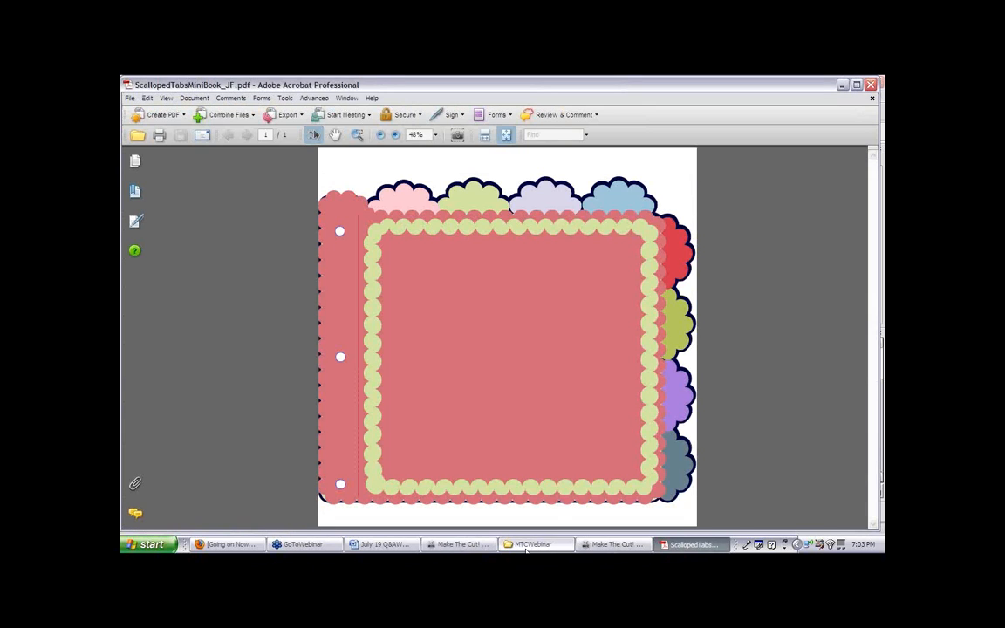
click(460, 544)
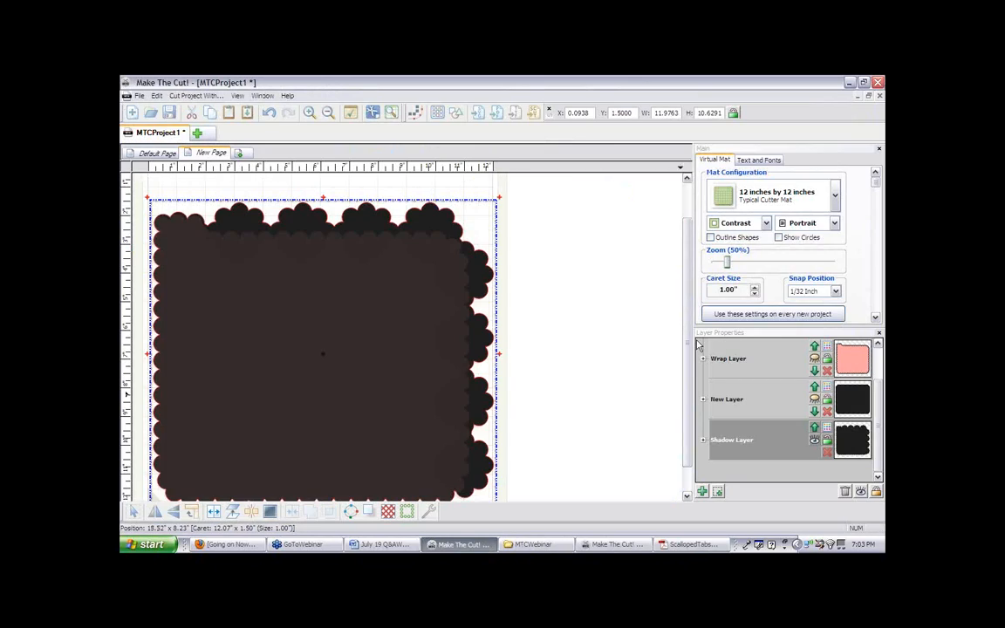
click(827, 428)
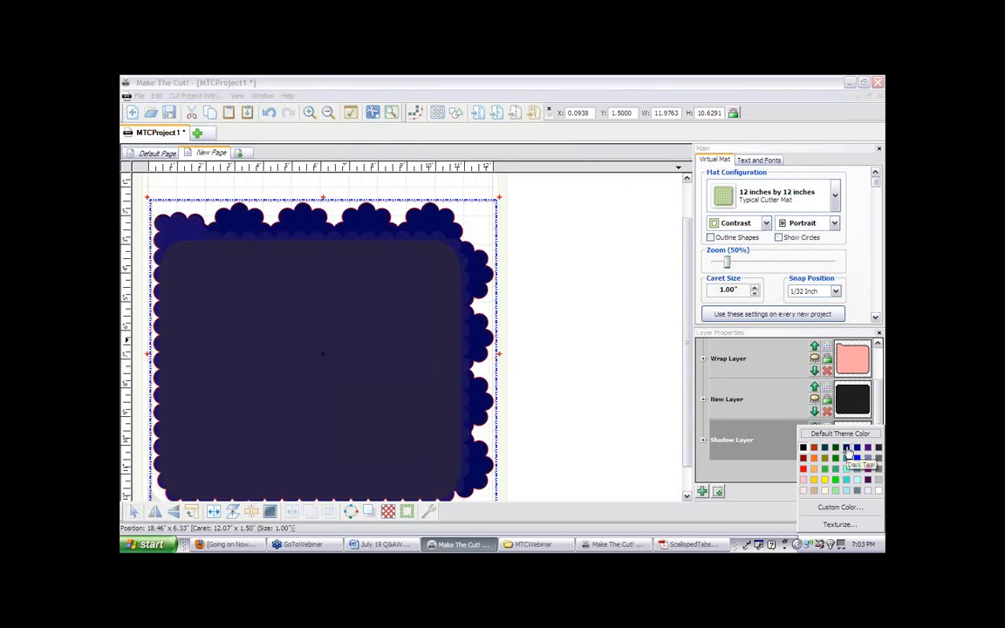
click(847, 448)
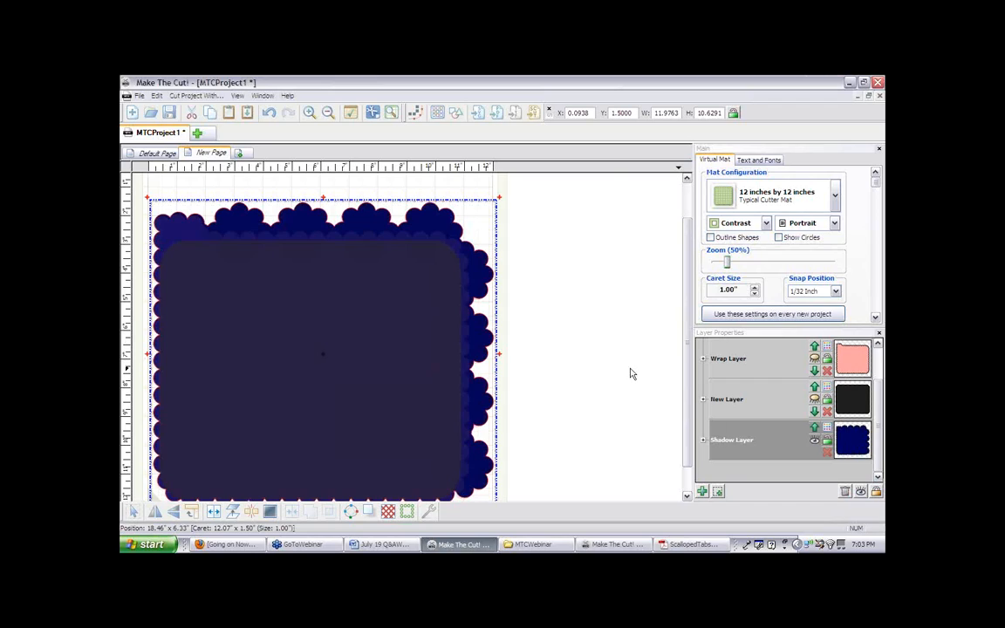
Give the Shadow Layer a custom very dark navy color with red 0, green 0 and blue 28
click(827, 431)
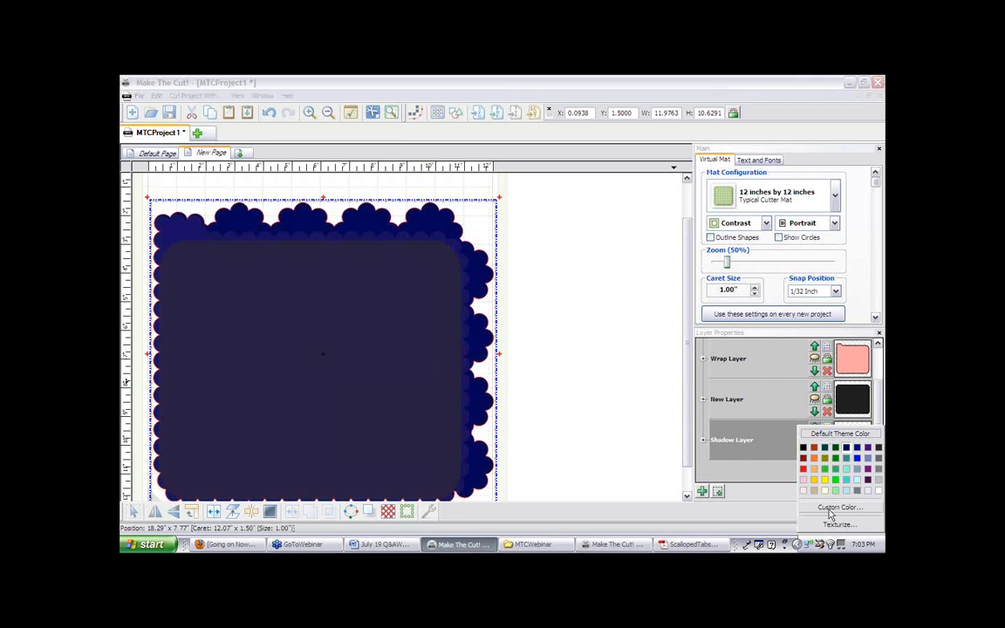
click(836, 507)
drag(772, 350, 698, 305)
click(622, 378)
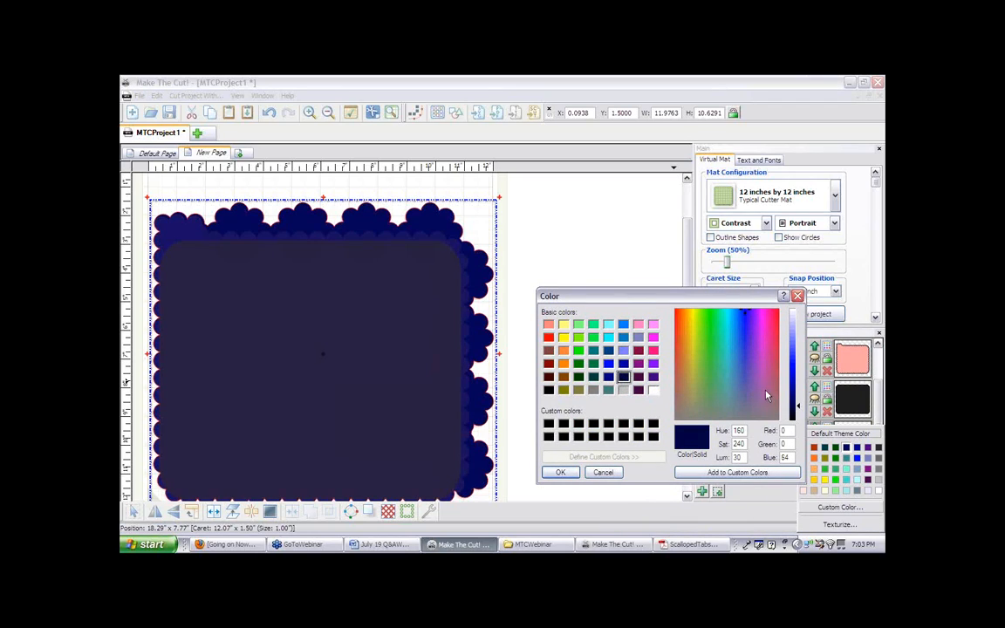
drag(799, 410, 801, 419)
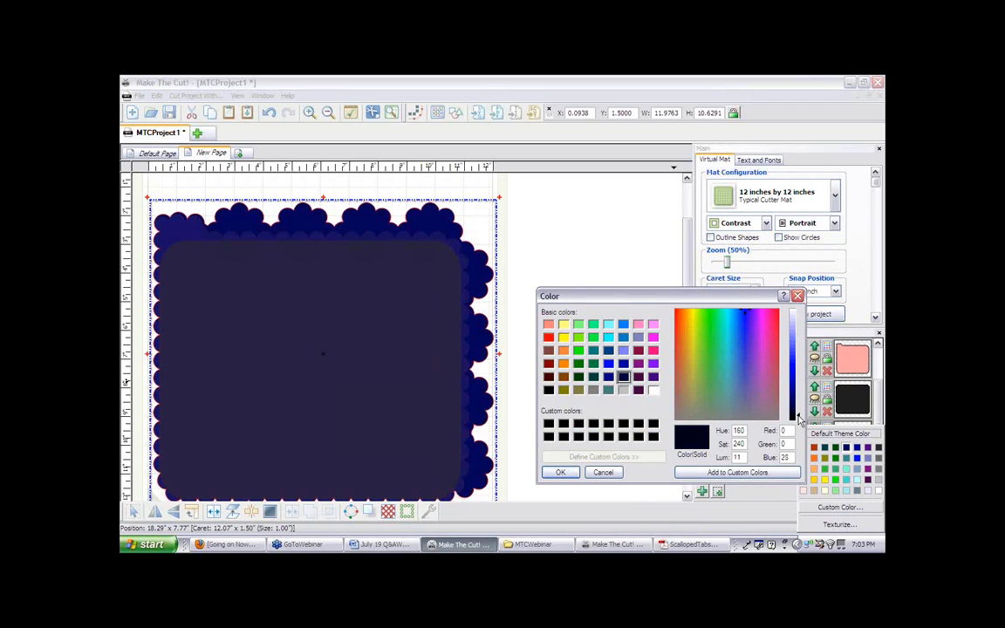
click(560, 472)
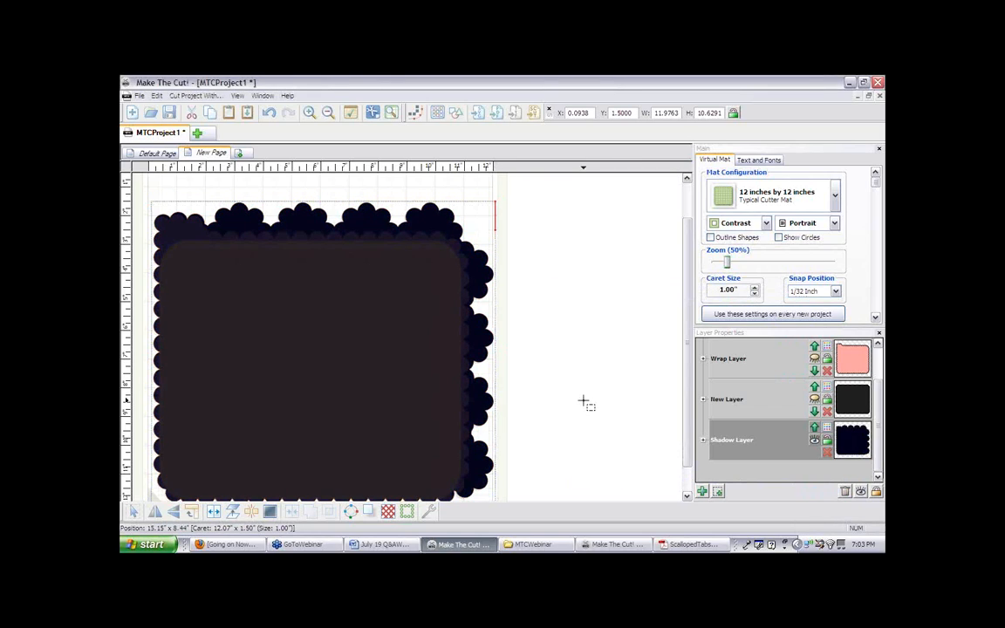
Shift the shadow shape to about X 0.3125, Y 1.4688 inches and transfer it to its own new layer
click(583, 404)
drag(489, 363, 524, 366)
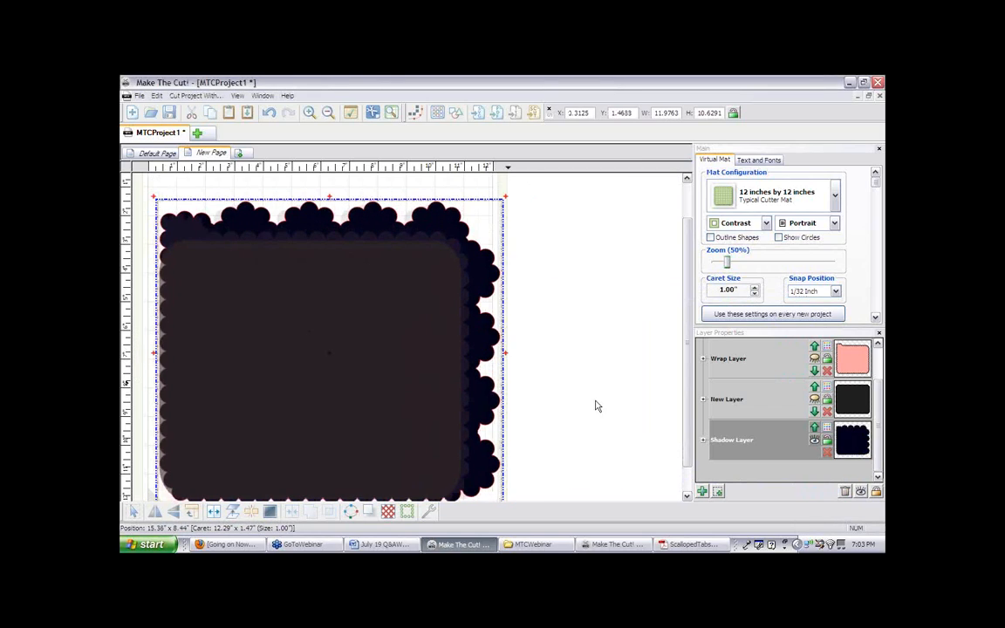
click(718, 493)
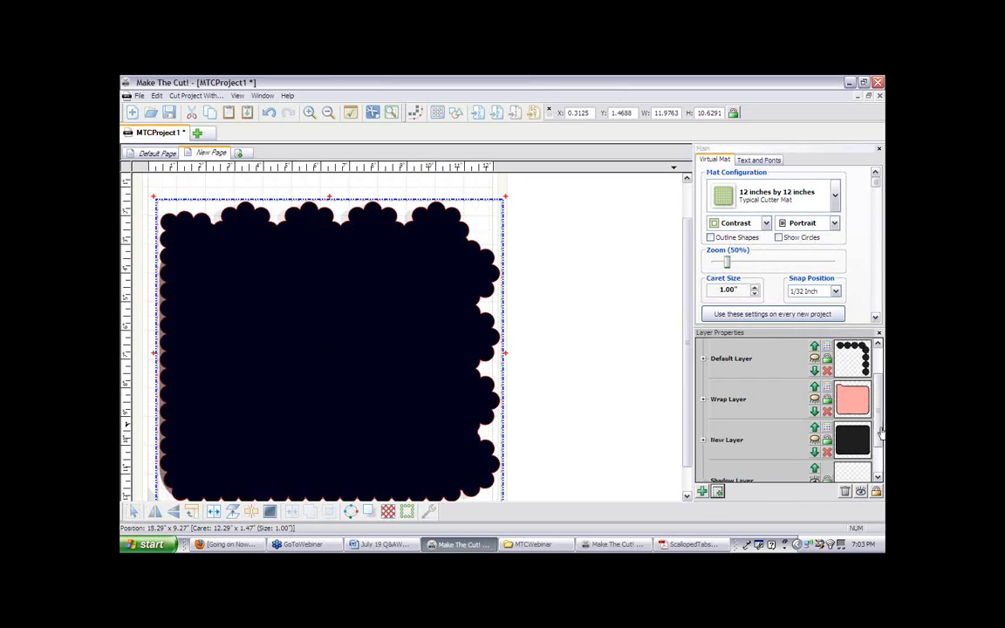
Send the new layer holding the dark navy shadow shape to the bottom of the layer order
drag(877, 428, 875, 381)
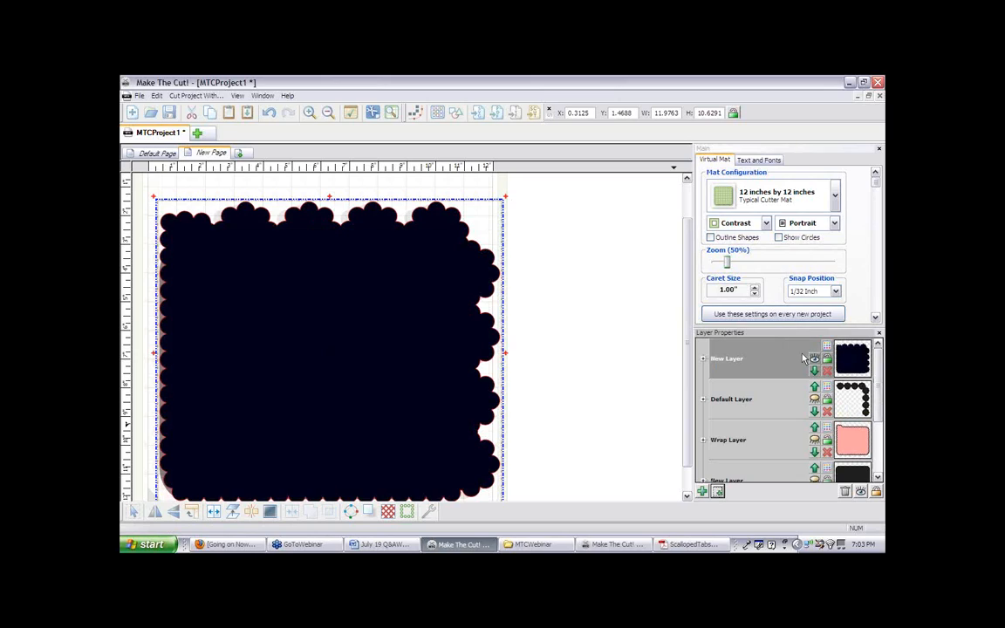
right_click(736, 360)
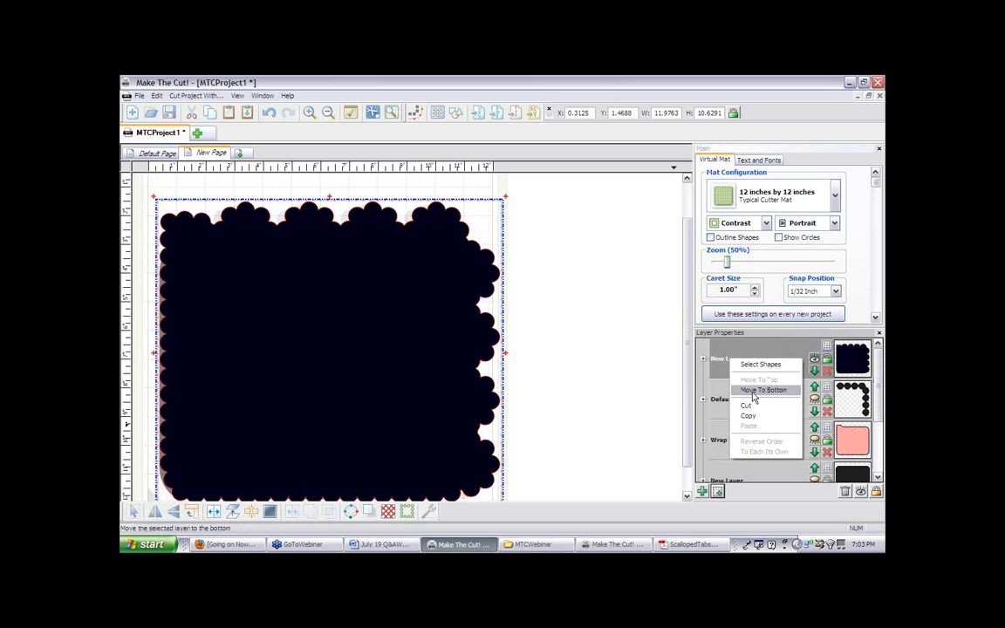
click(753, 392)
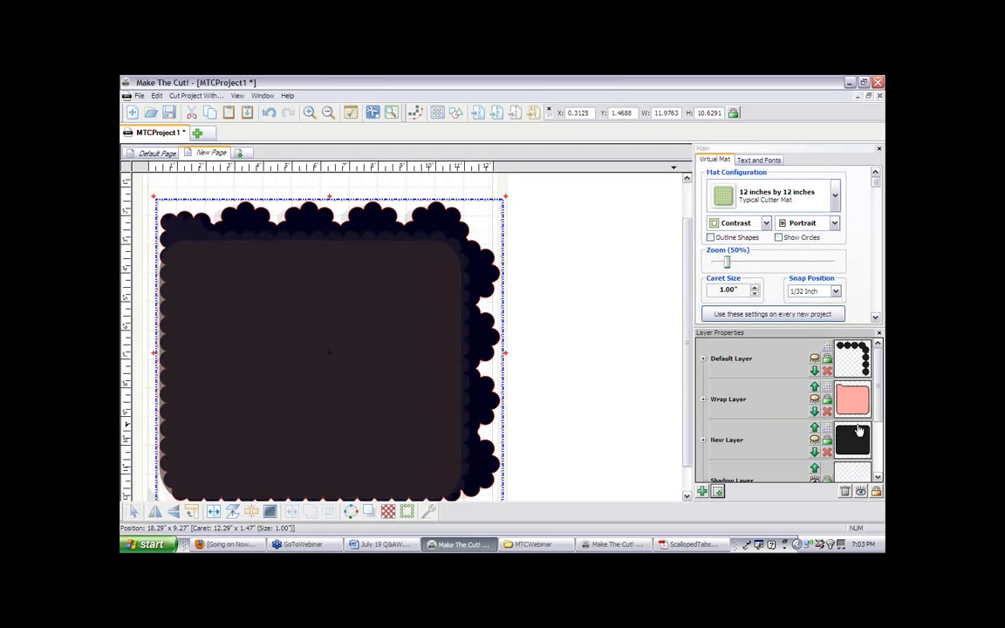
drag(878, 412, 878, 459)
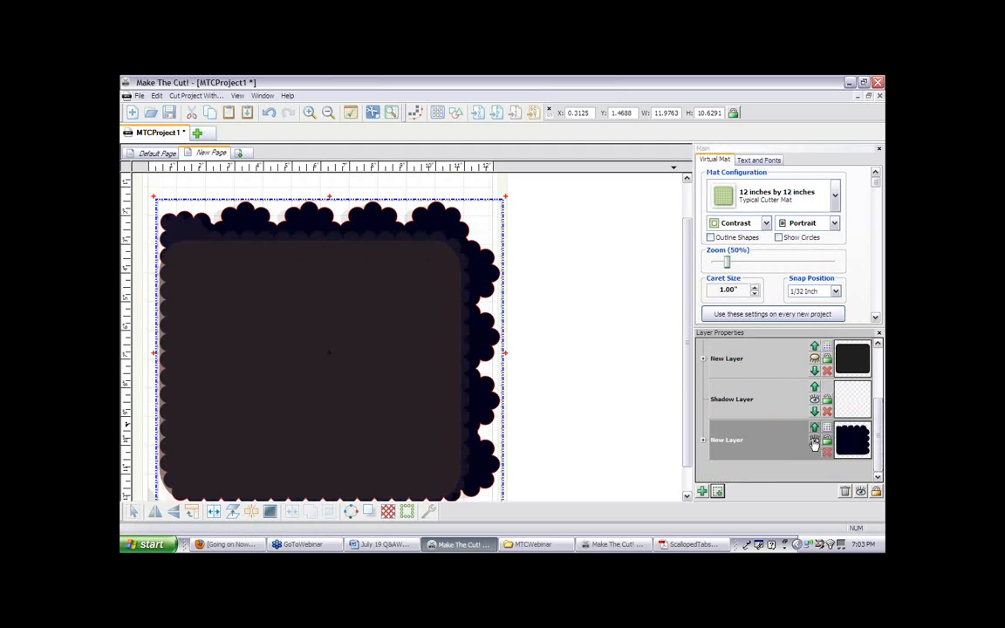
Hide the bottom shadow layer and show the rounded page's New Layer and the tabs' Default Layer
click(815, 440)
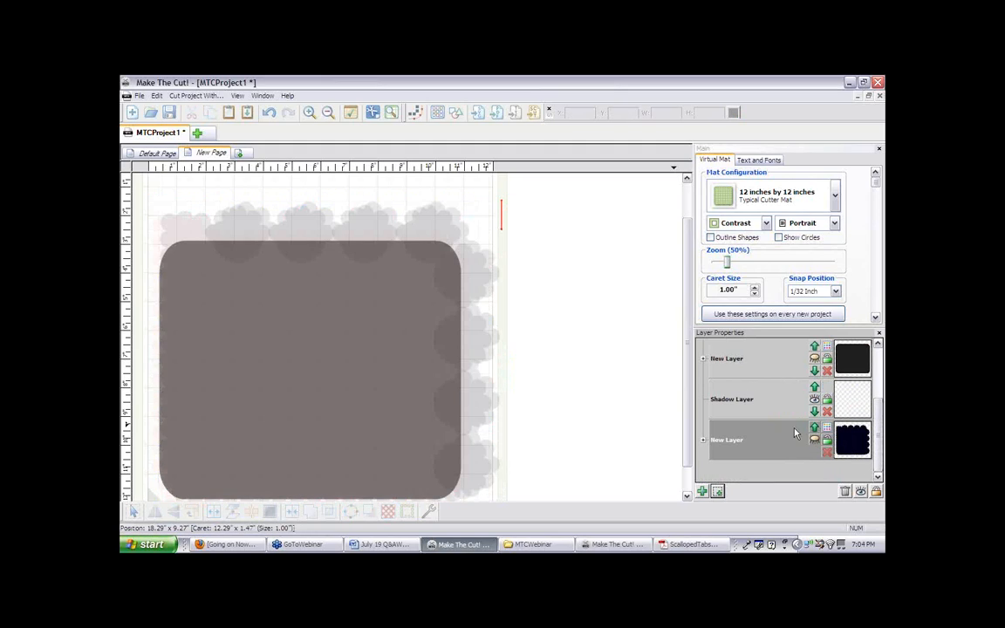
drag(879, 419, 879, 371)
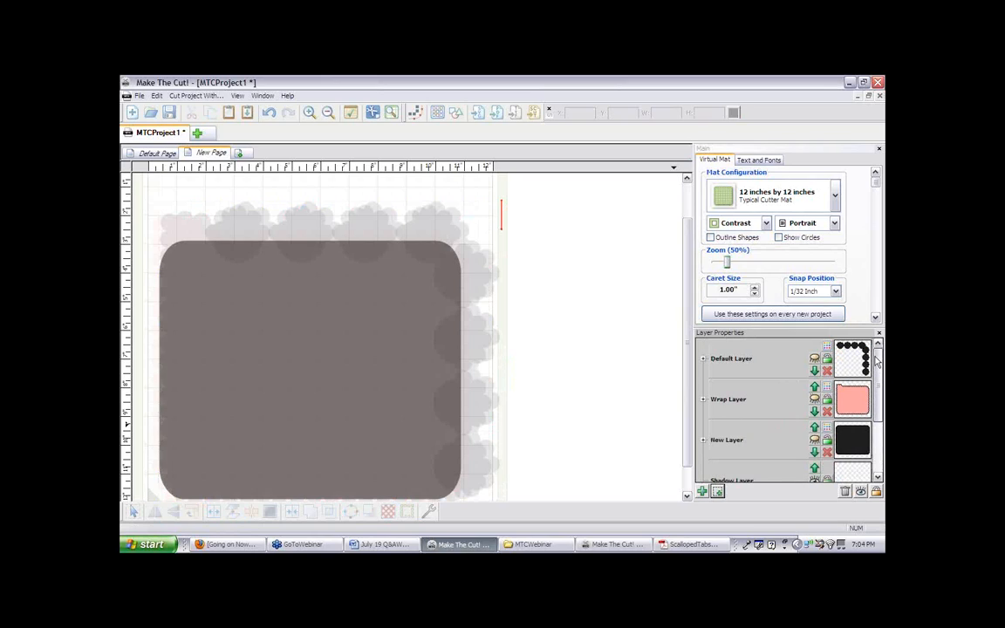
click(815, 441)
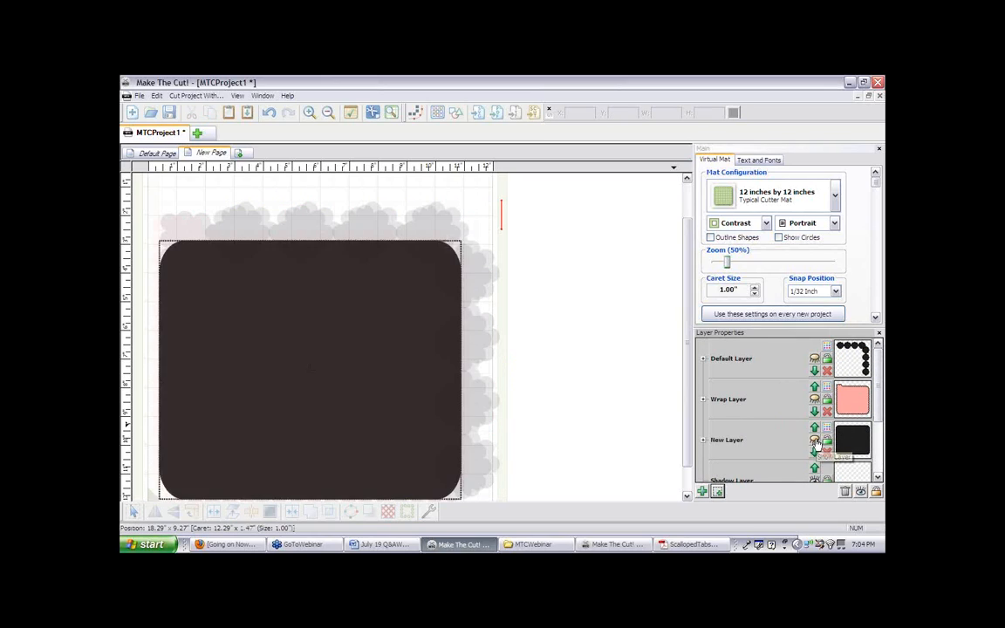
click(814, 361)
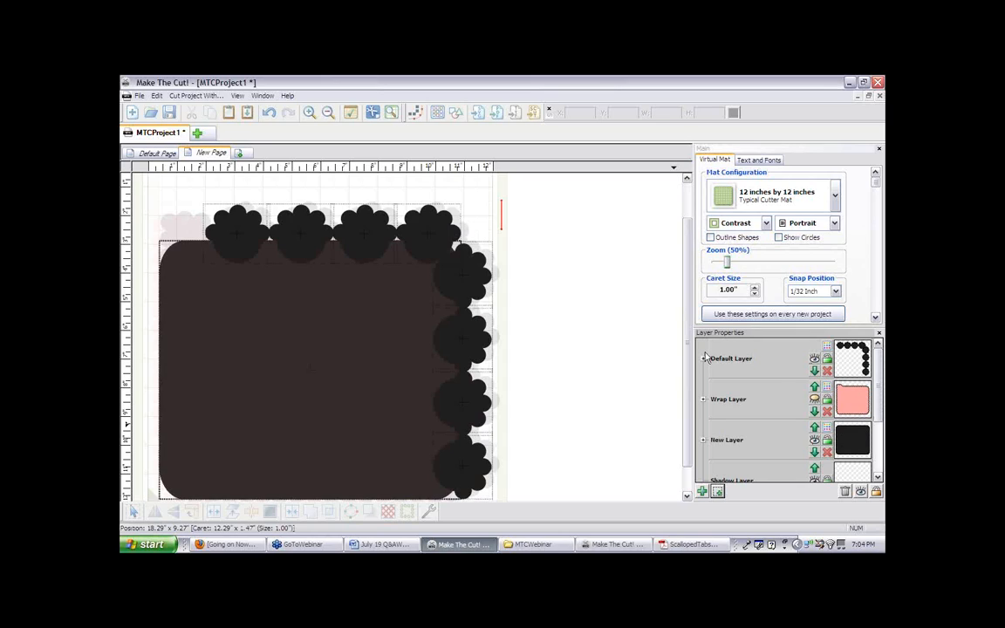
Weld the first scalloped tab along the page's upper edge to the rounded page
click(259, 254)
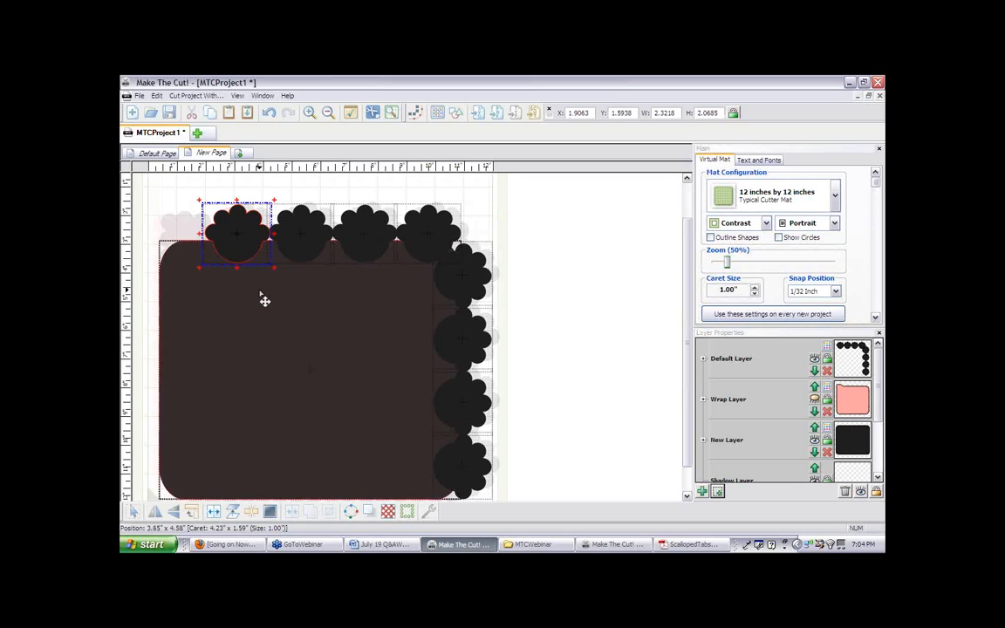
shift+click(262, 303)
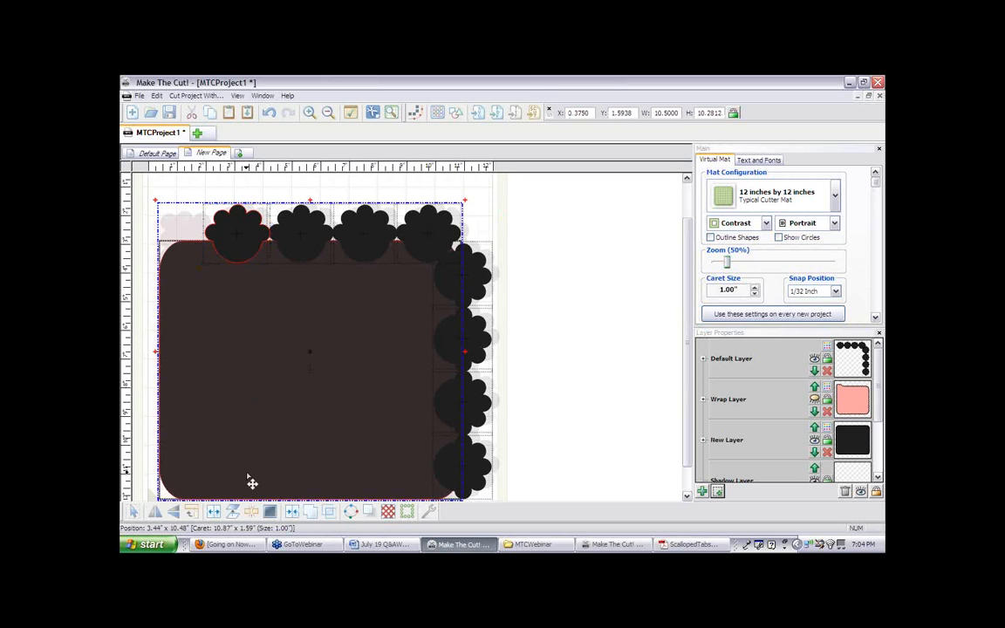
click(306, 512)
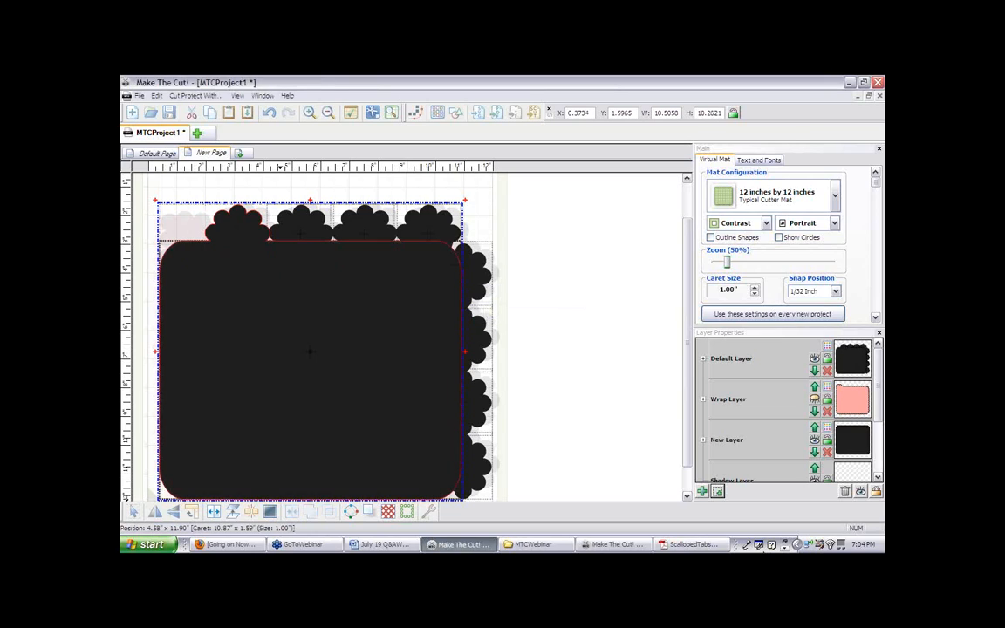
Check the first tab's color in the reference PDF and recolor the welded page and tab pale pink, RGB 255, 217, 217
click(689, 545)
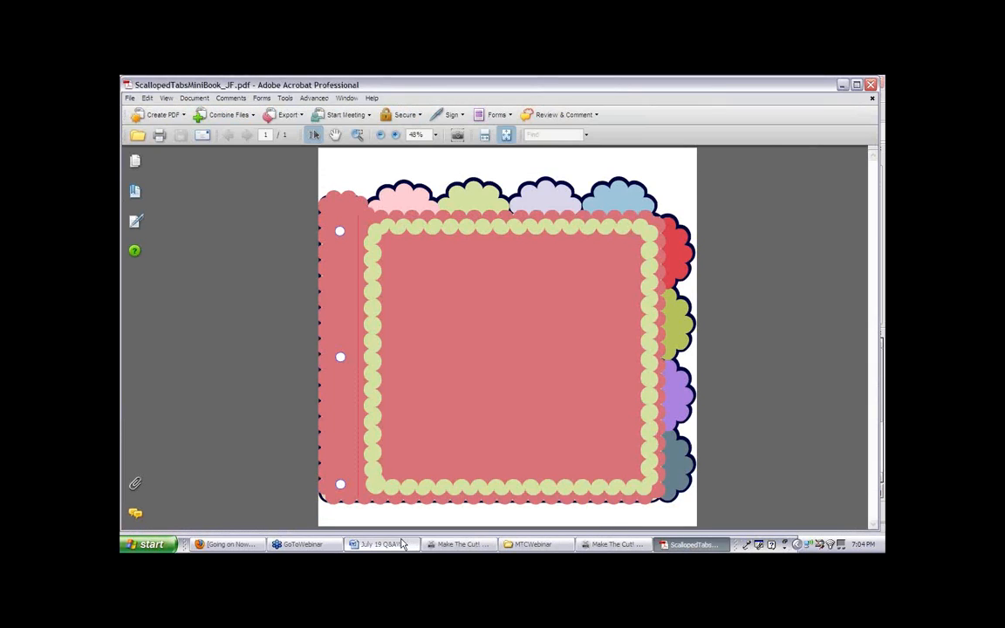
click(440, 545)
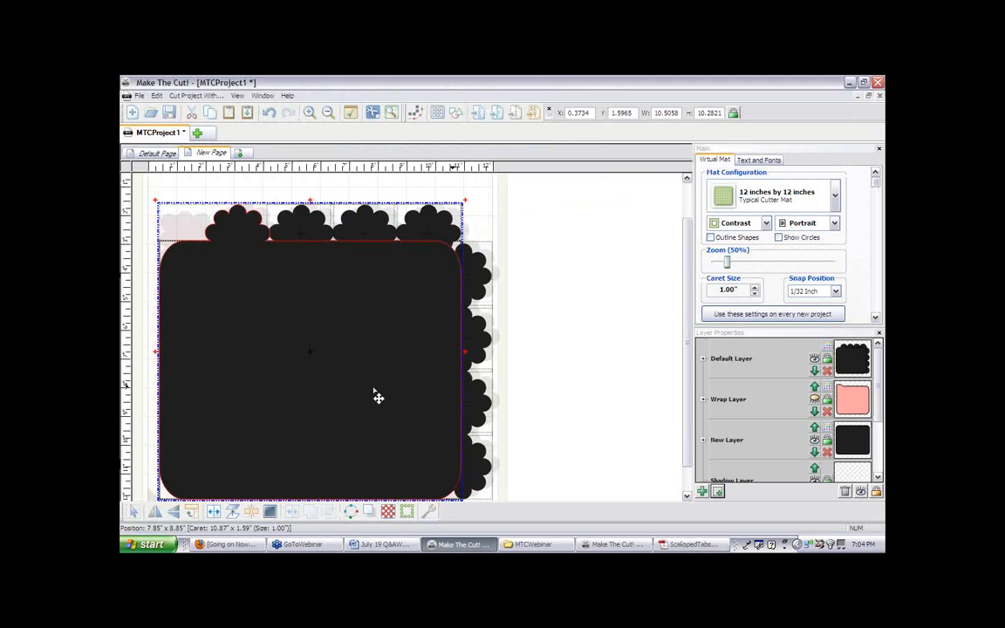
right_click(376, 342)
mouse_move(382, 350)
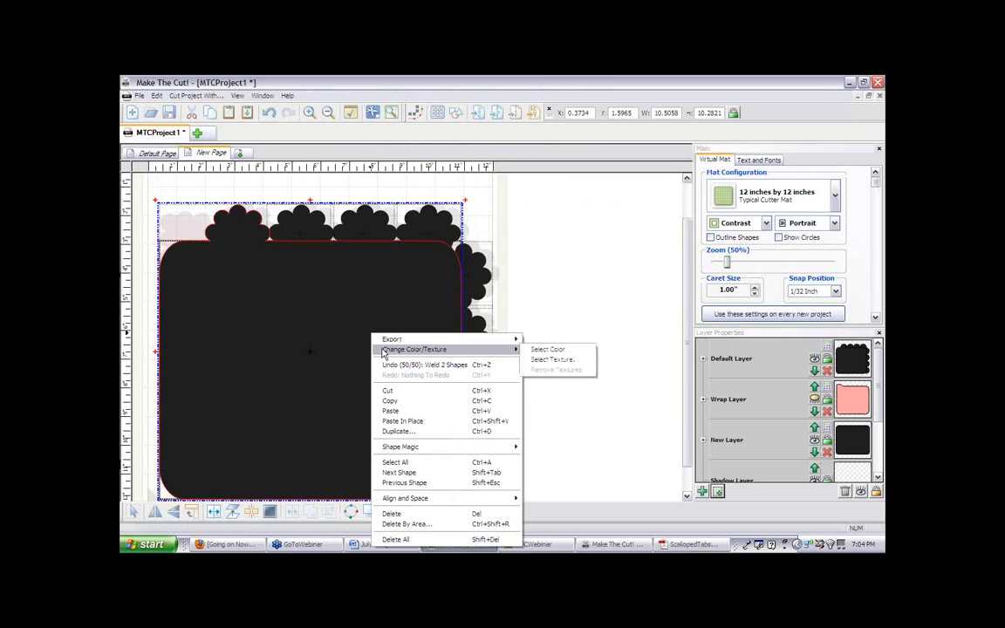
click(559, 349)
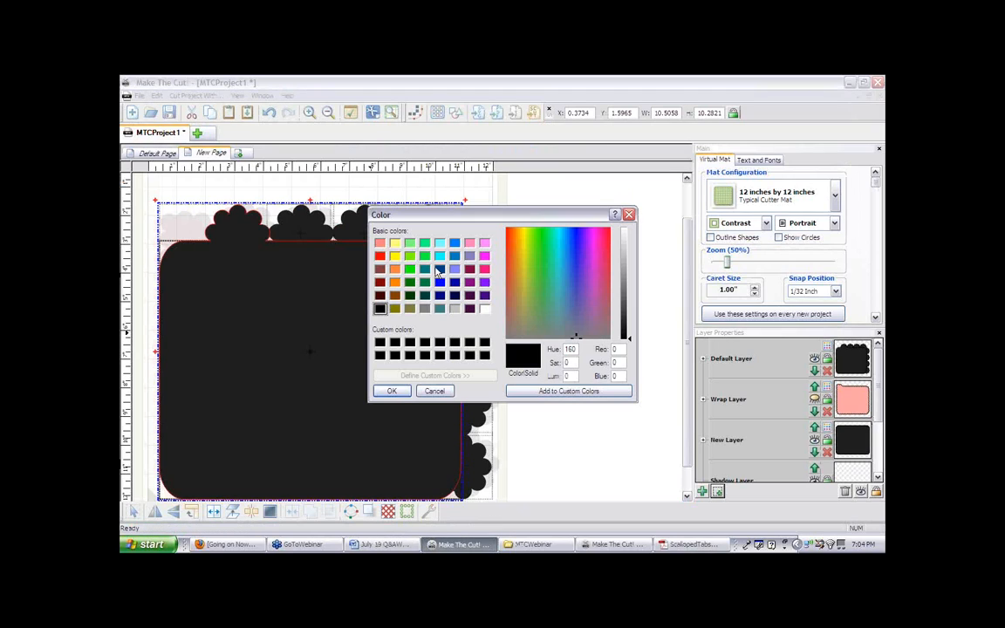
click(383, 244)
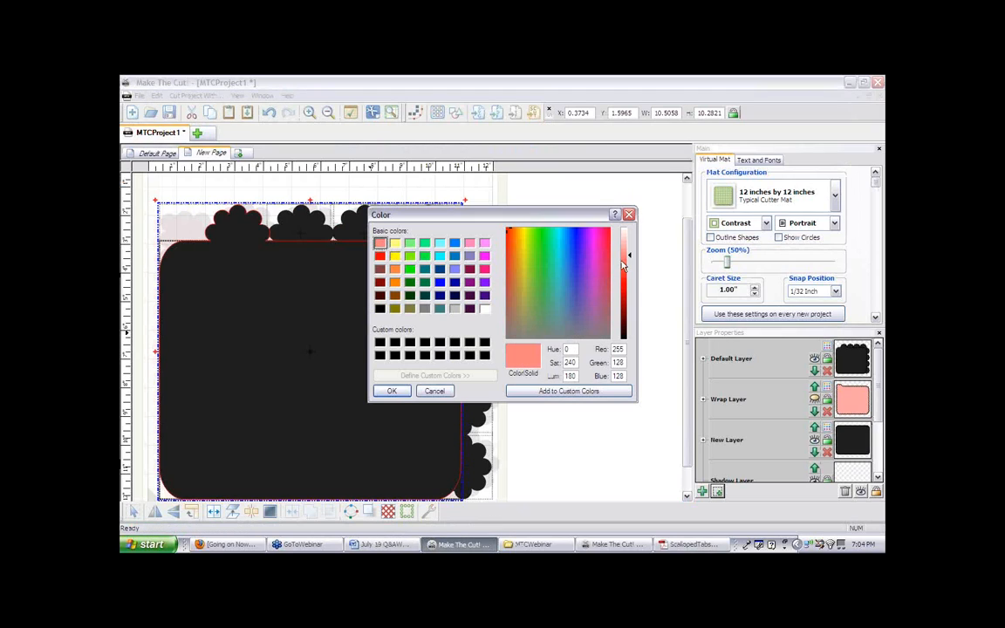
drag(628, 254, 629, 238)
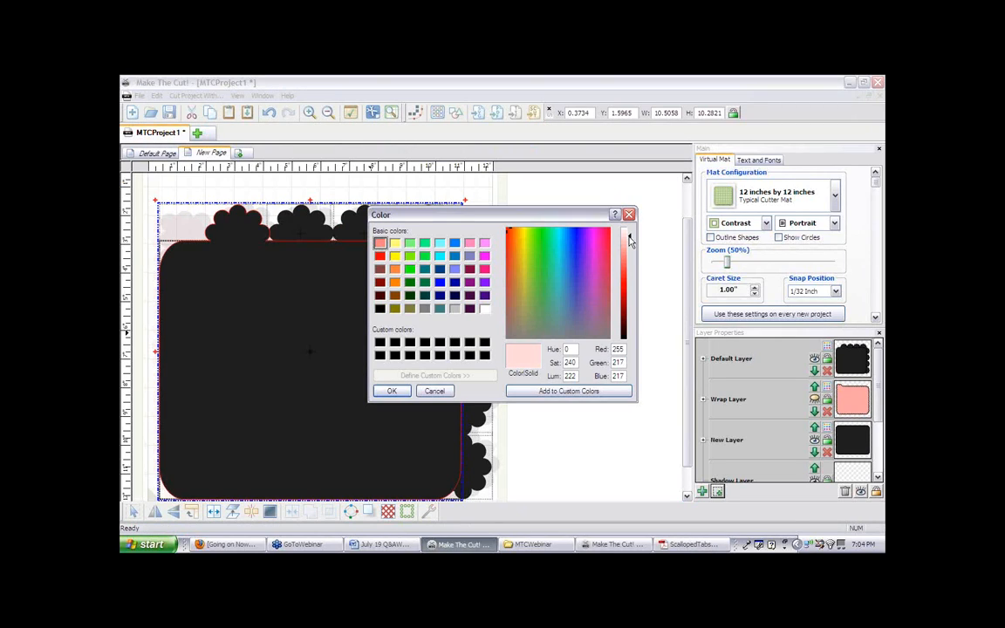
click(392, 391)
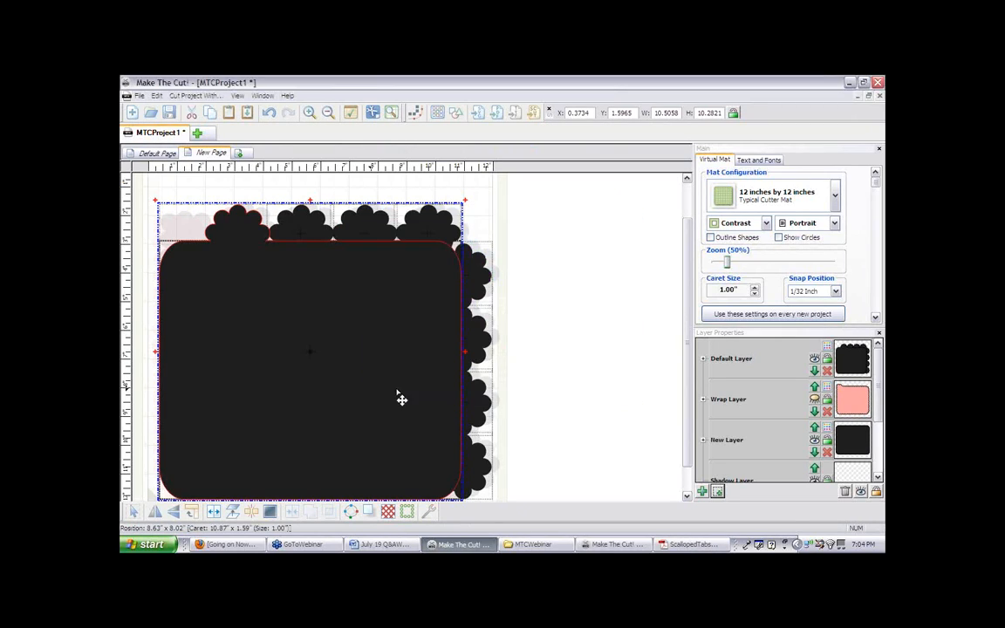
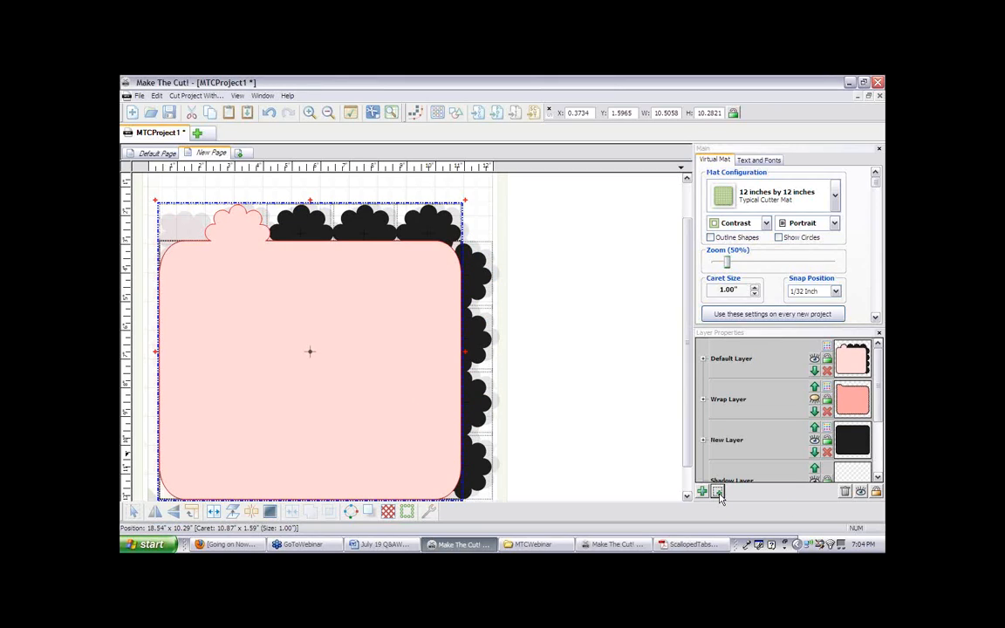
Move the pale pink welded page to its own new layer and hide that layer
click(719, 493)
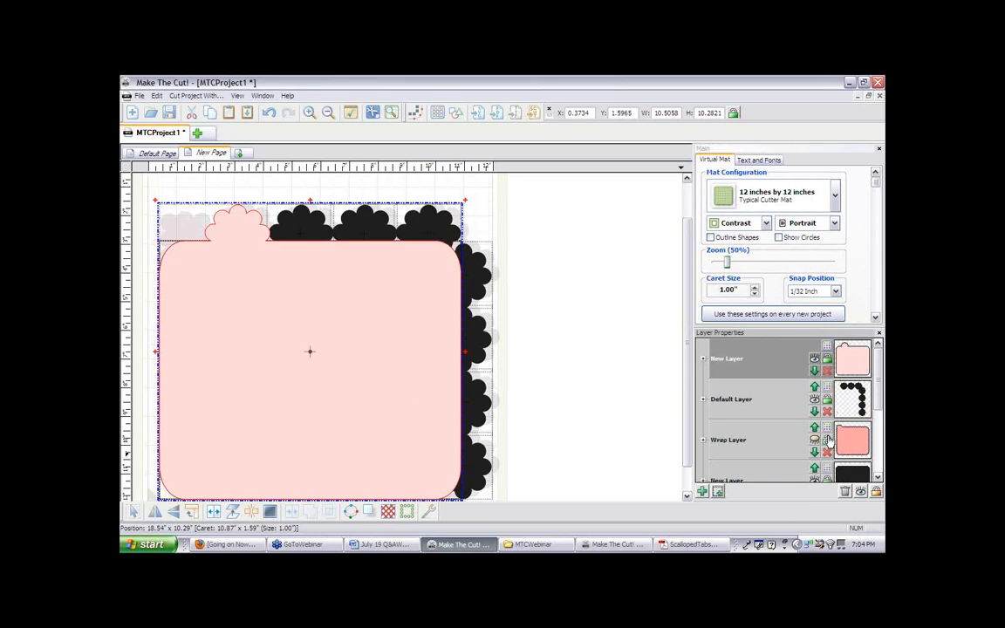
click(813, 359)
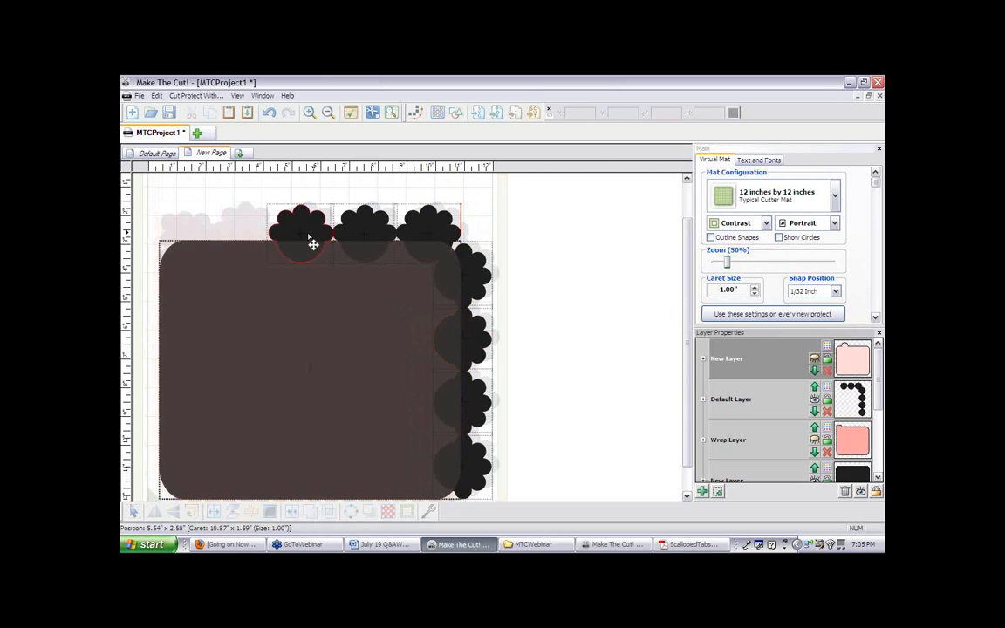
Weld the second scalloped tab along the upper edge to the rounded page and check that tab's color in the reference PDF
click(282, 218)
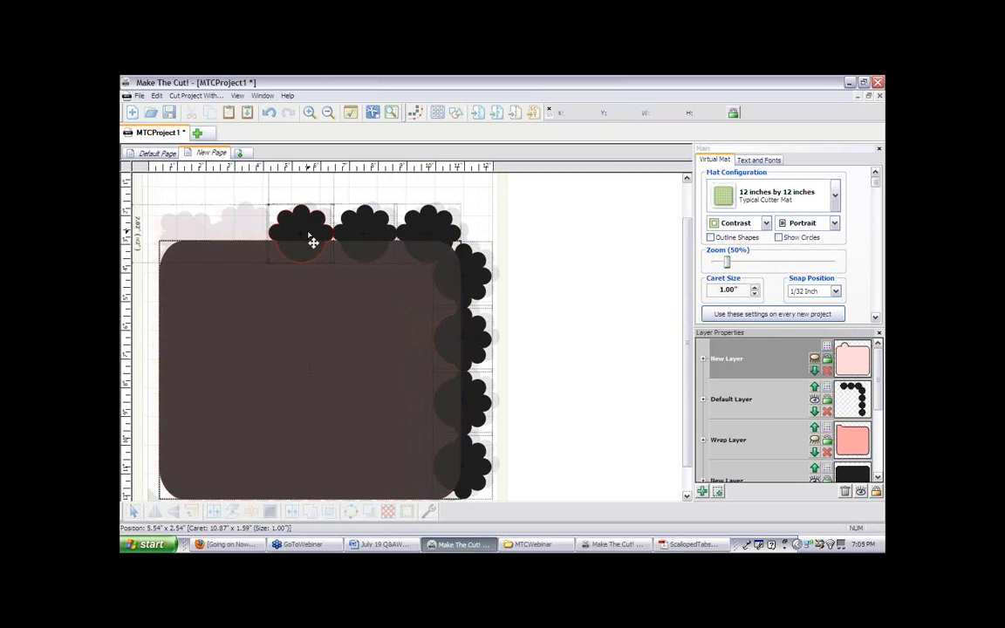
shift+click(323, 290)
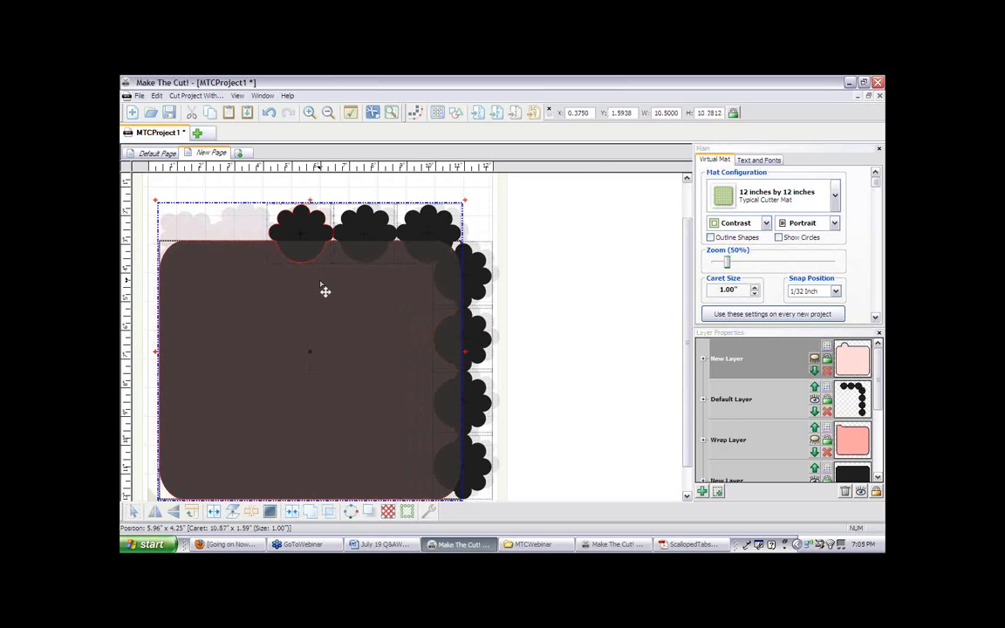
click(332, 508)
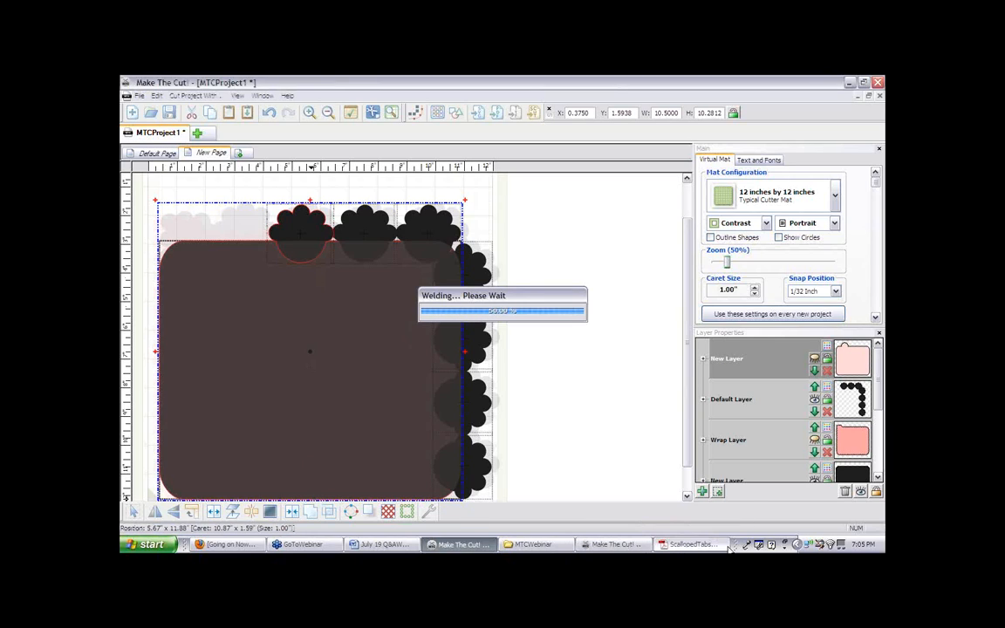
click(689, 544)
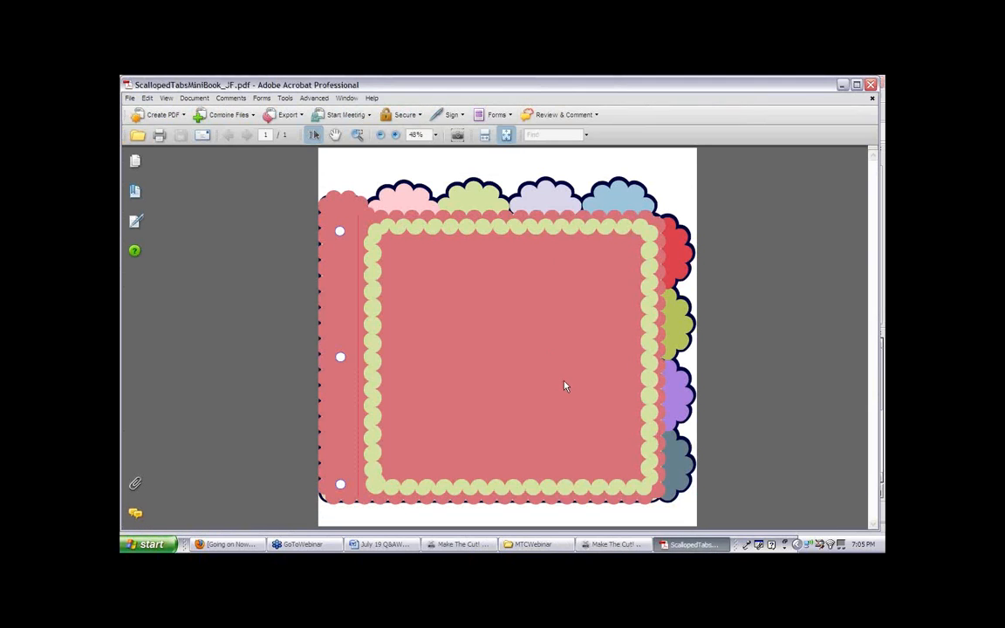
click(453, 546)
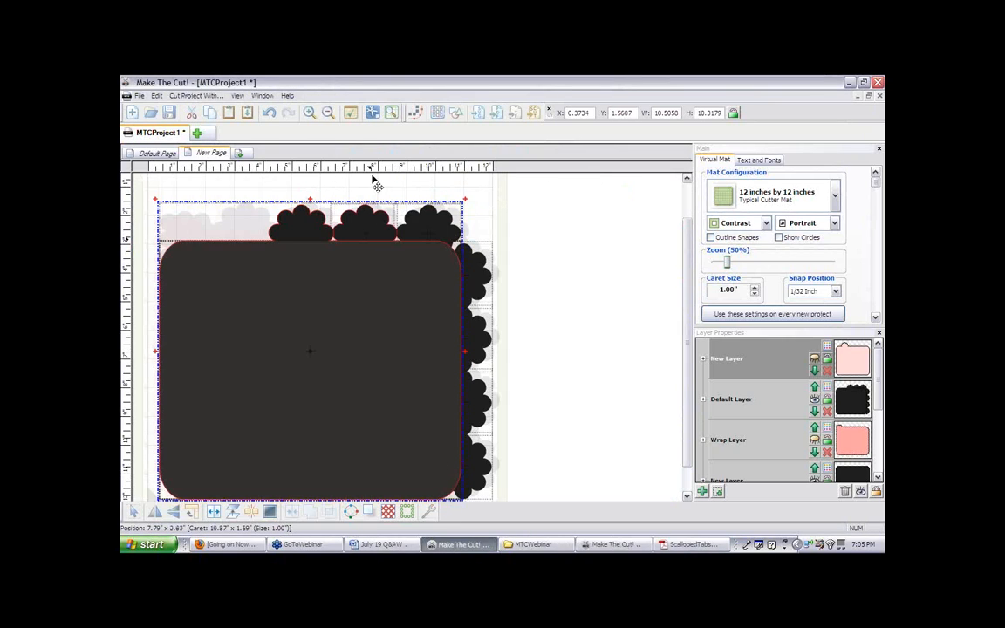
right_click(390, 292)
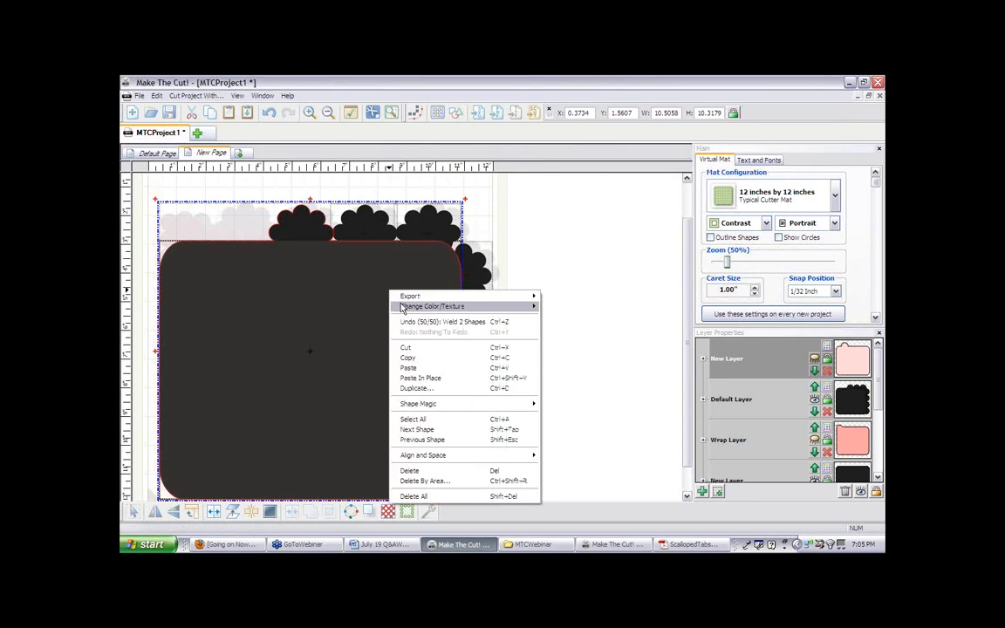
mouse_move(402, 309)
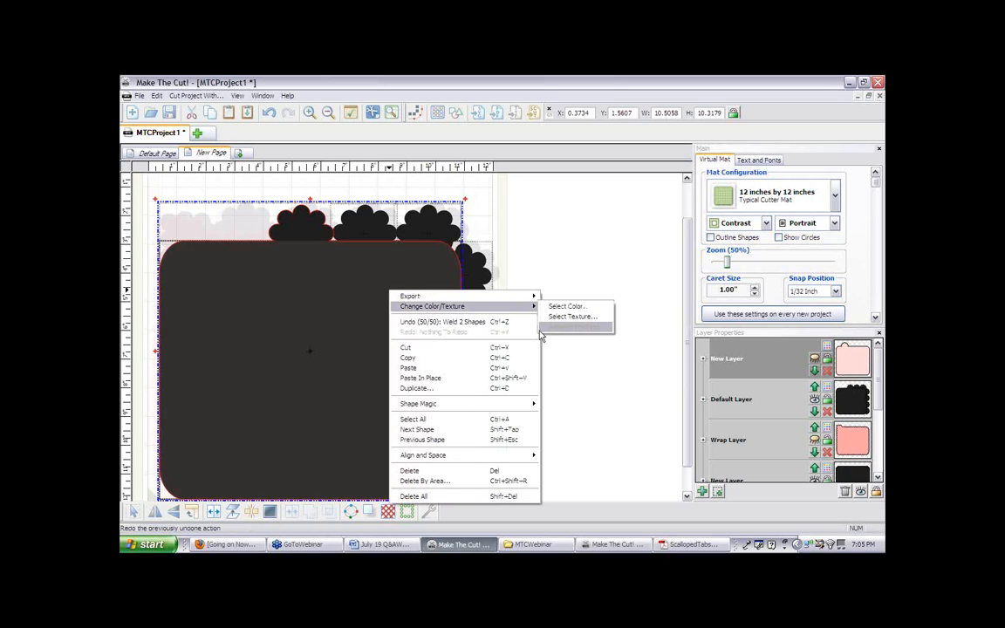
click(564, 282)
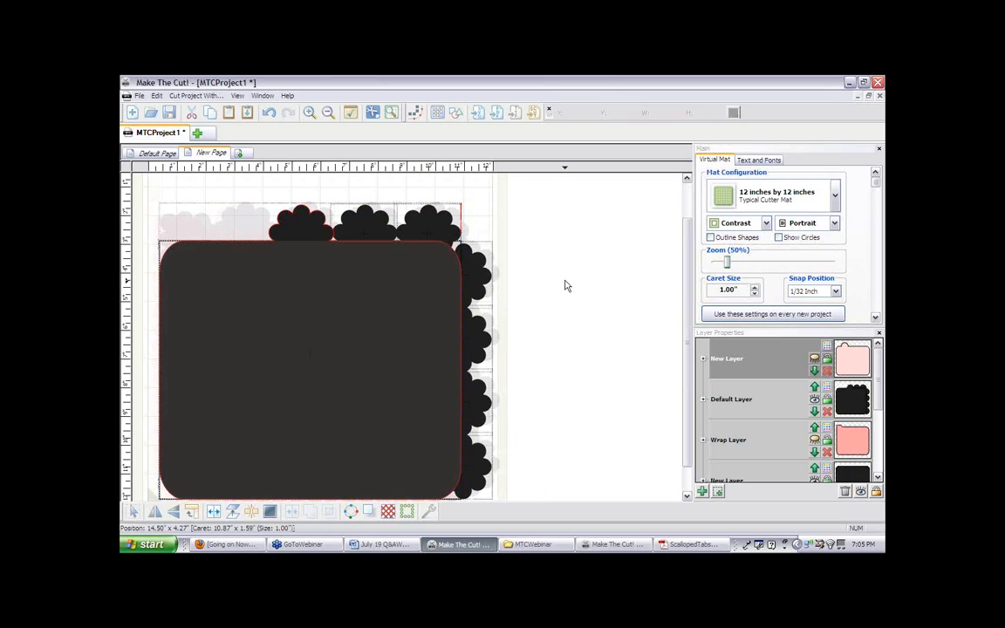
Shift the welded page with its second tab sideways to test the weld and undo the move
click(310, 251)
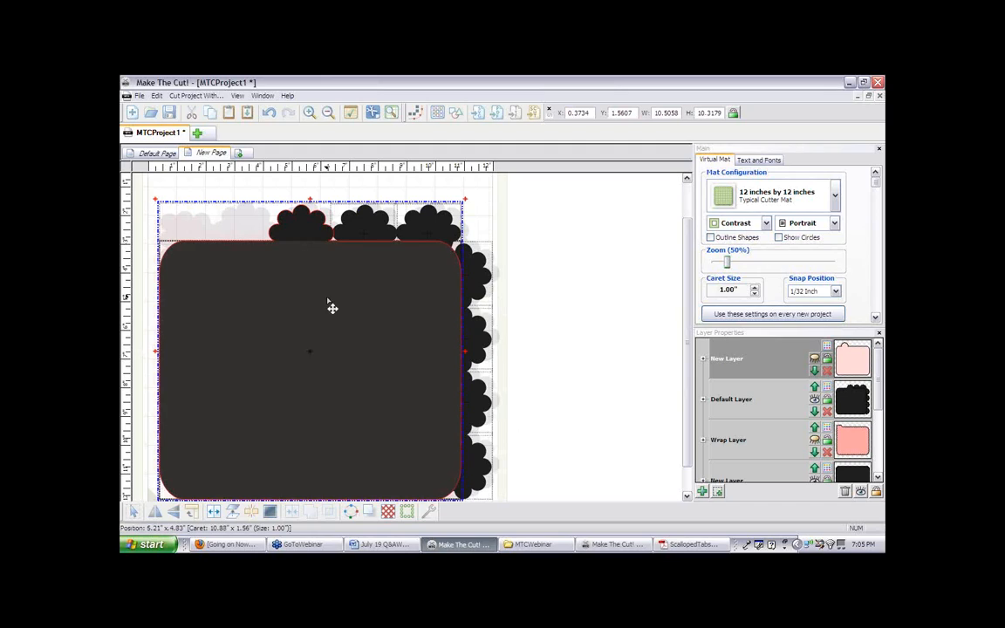
click(534, 321)
click(331, 269)
click(309, 232)
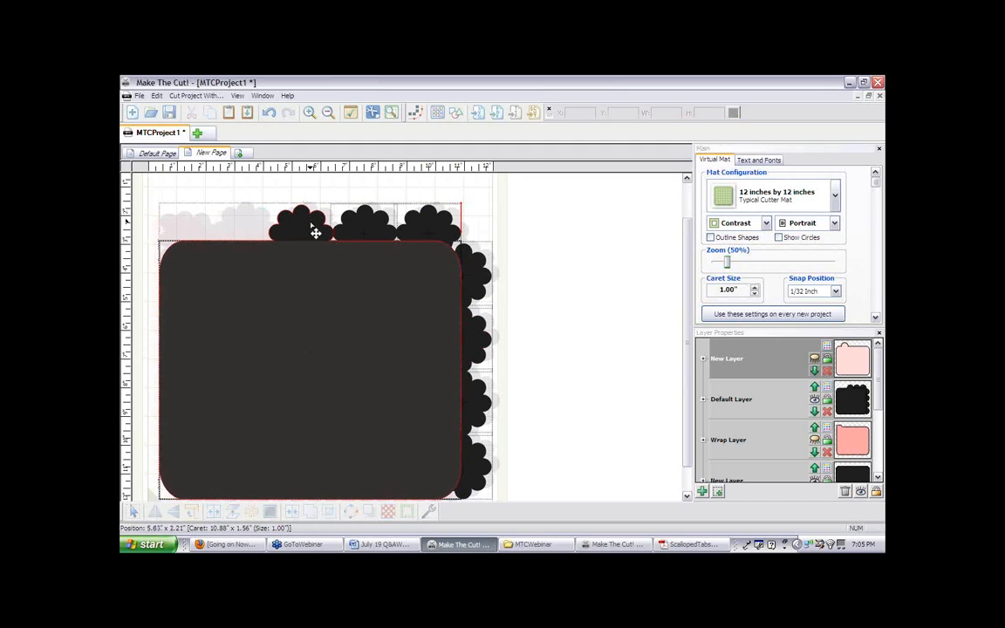
click(315, 232)
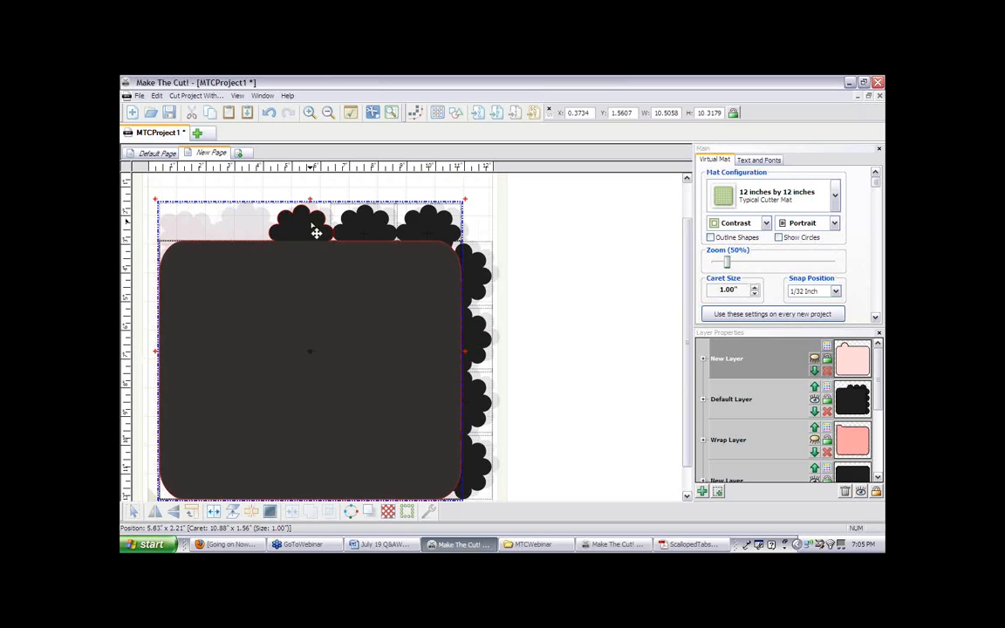
drag(314, 232, 413, 230)
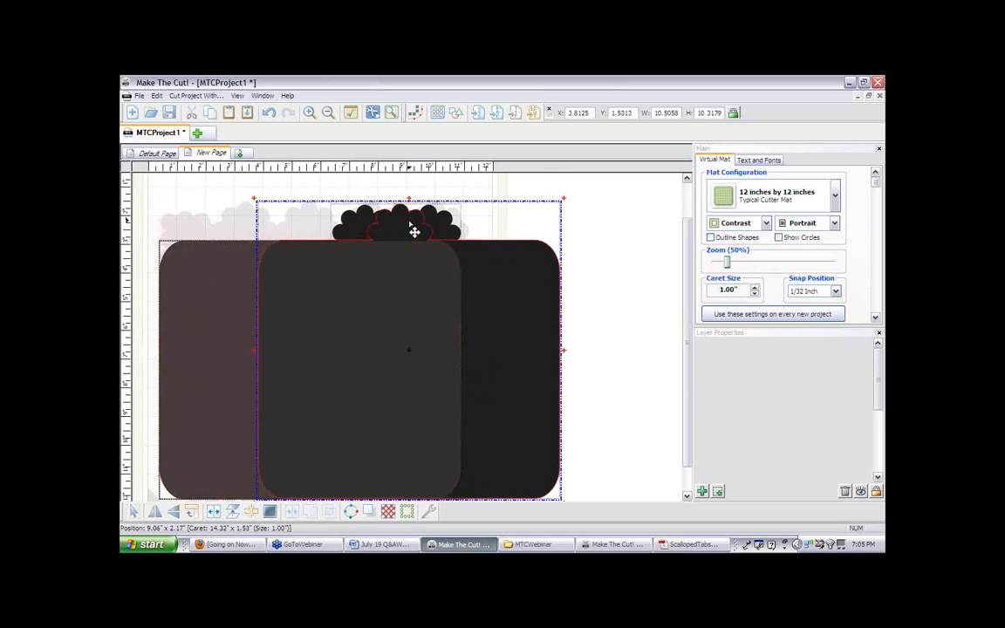
key(ctrl+z)
Move the page with the second tab to a new layer and recolor it light green with hue 80, saturation 240 and luminance 206
click(316, 223)
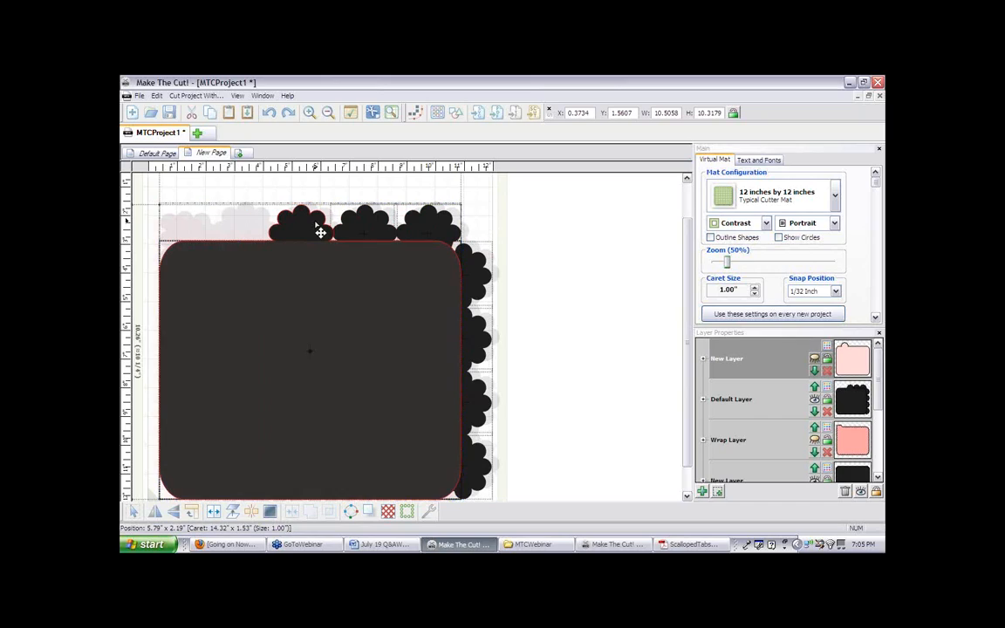
click(718, 493)
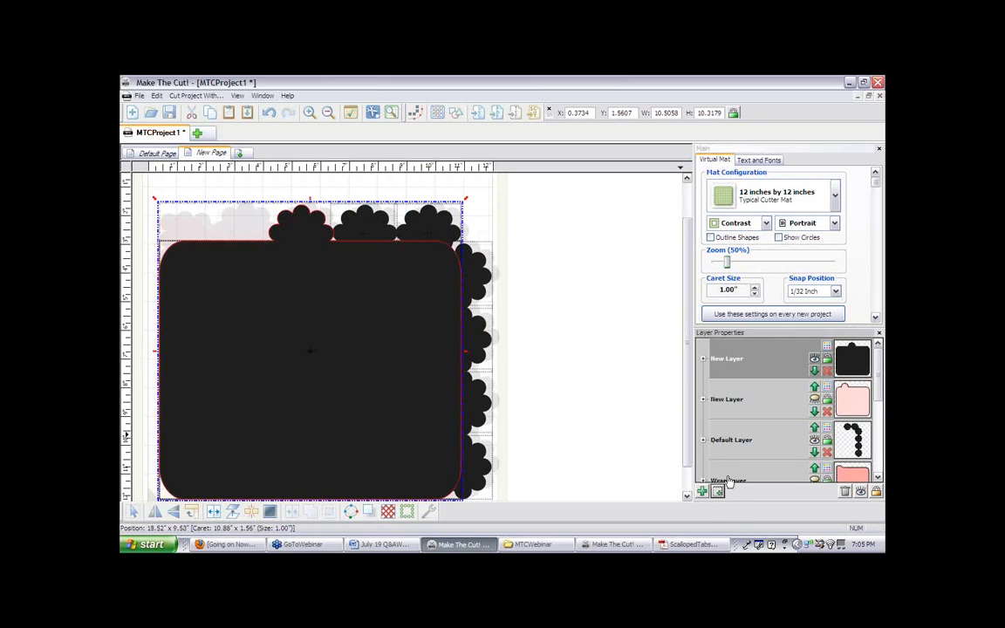
click(826, 349)
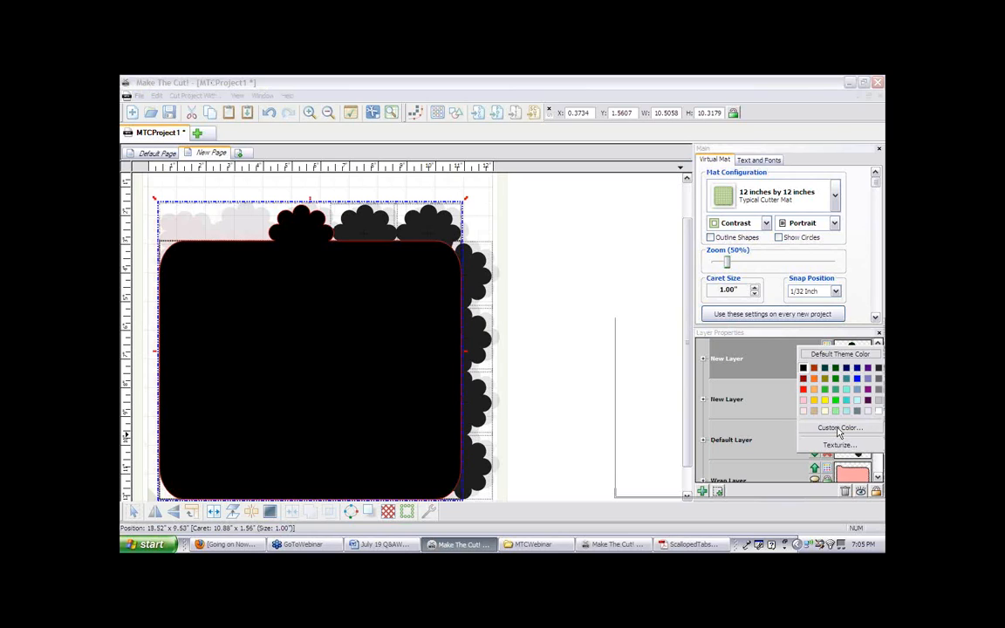
click(831, 427)
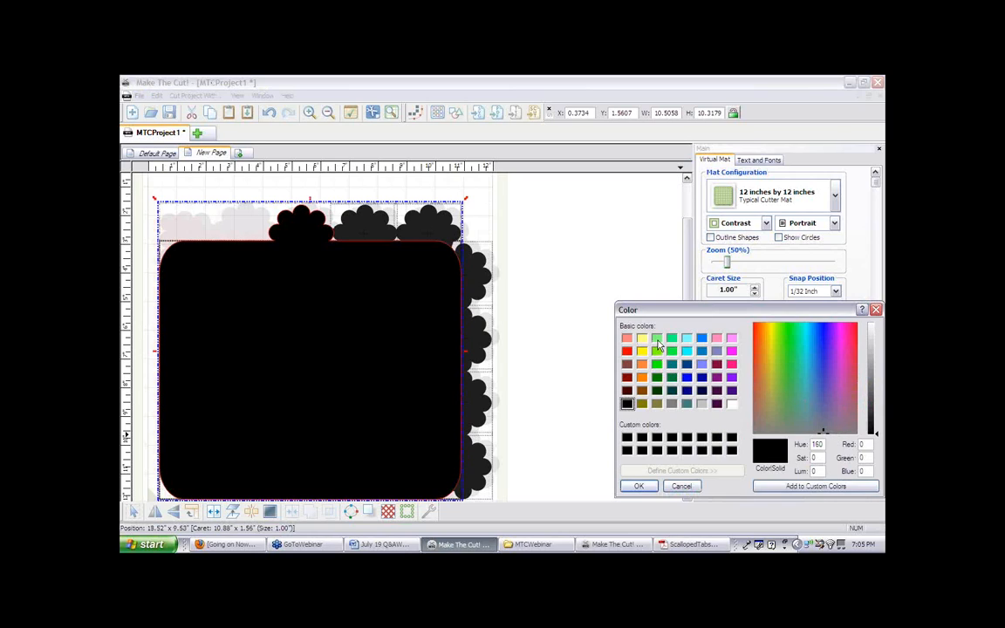
click(657, 339)
drag(877, 352, 877, 343)
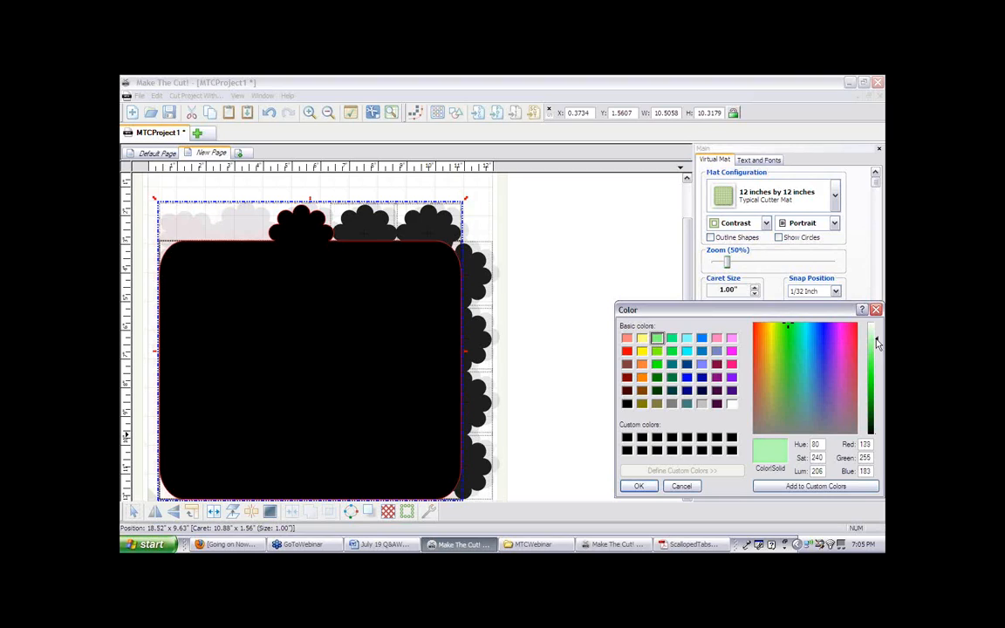
click(636, 486)
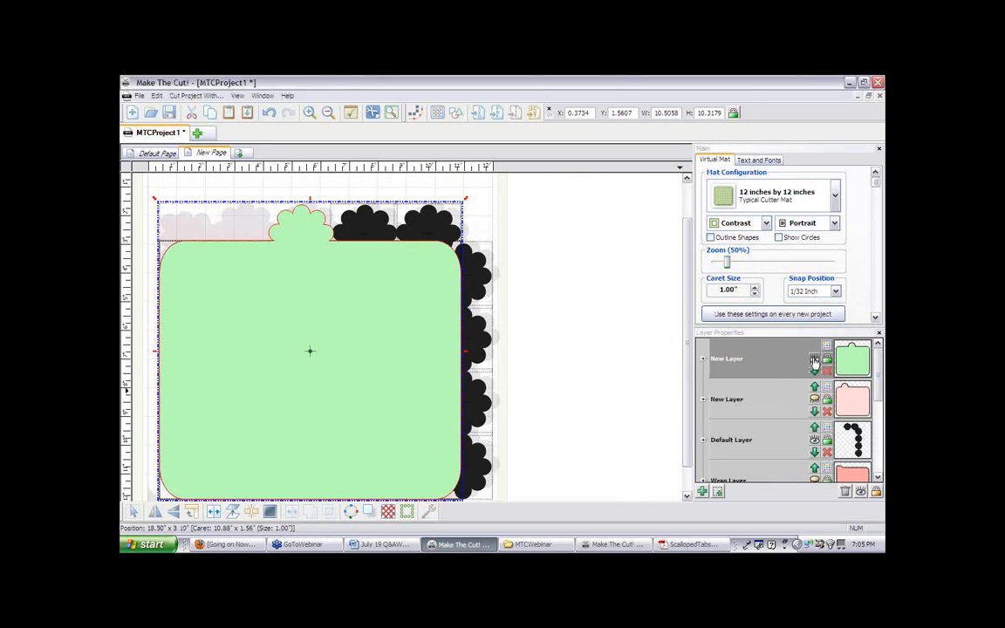
Hide the light green page's layer and weld the third scalloped tab along the upper edge to the rounded page
click(815, 361)
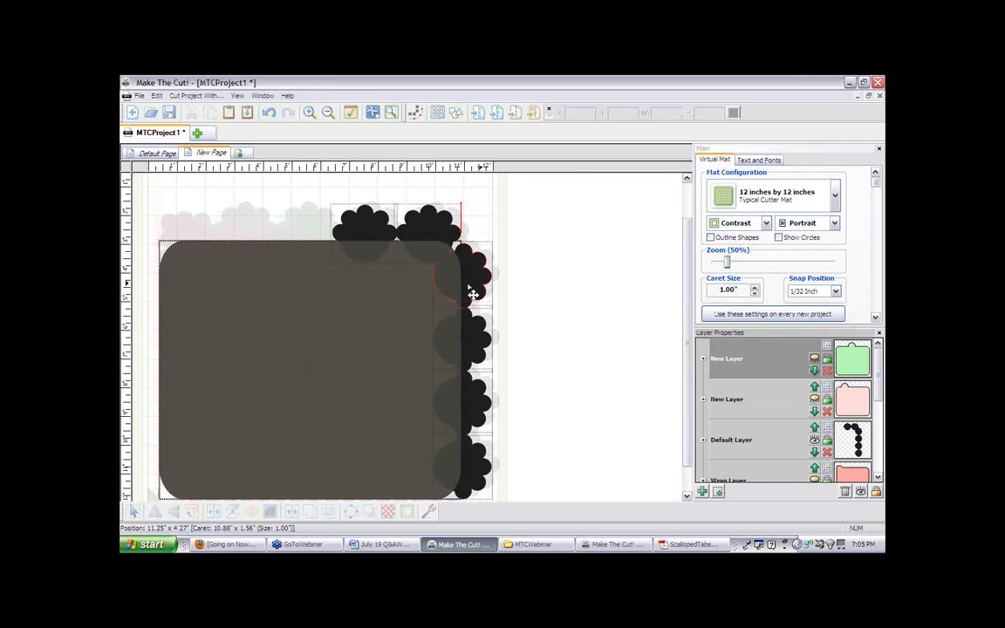
click(378, 238)
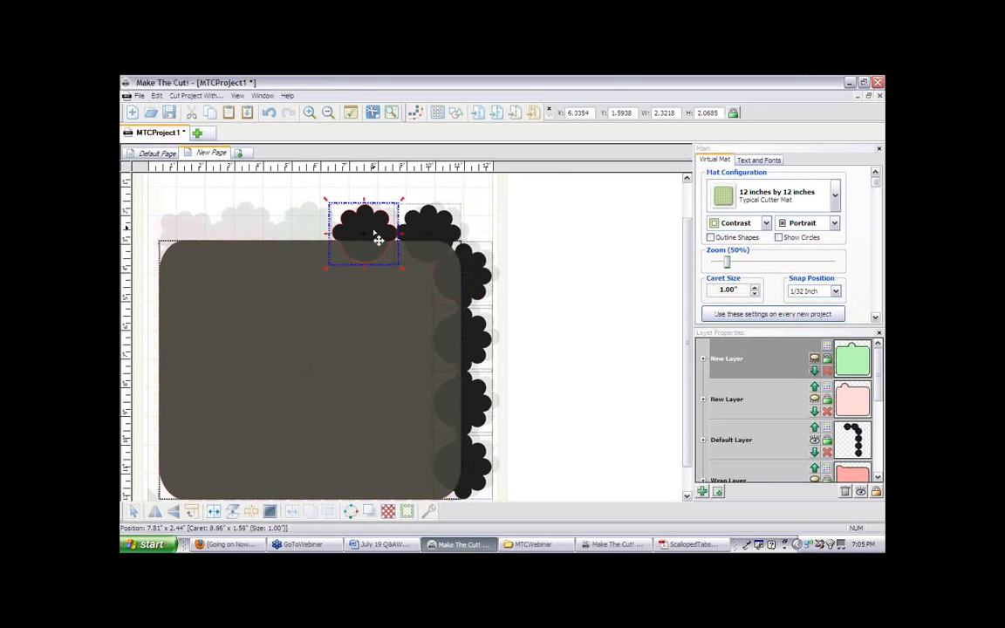
shift+click(373, 310)
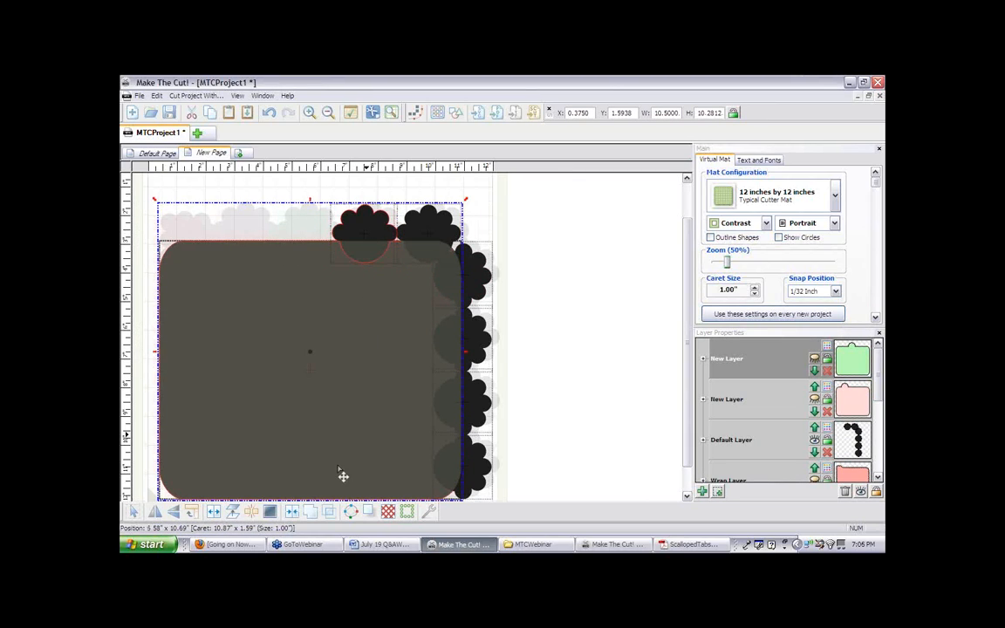
click(318, 517)
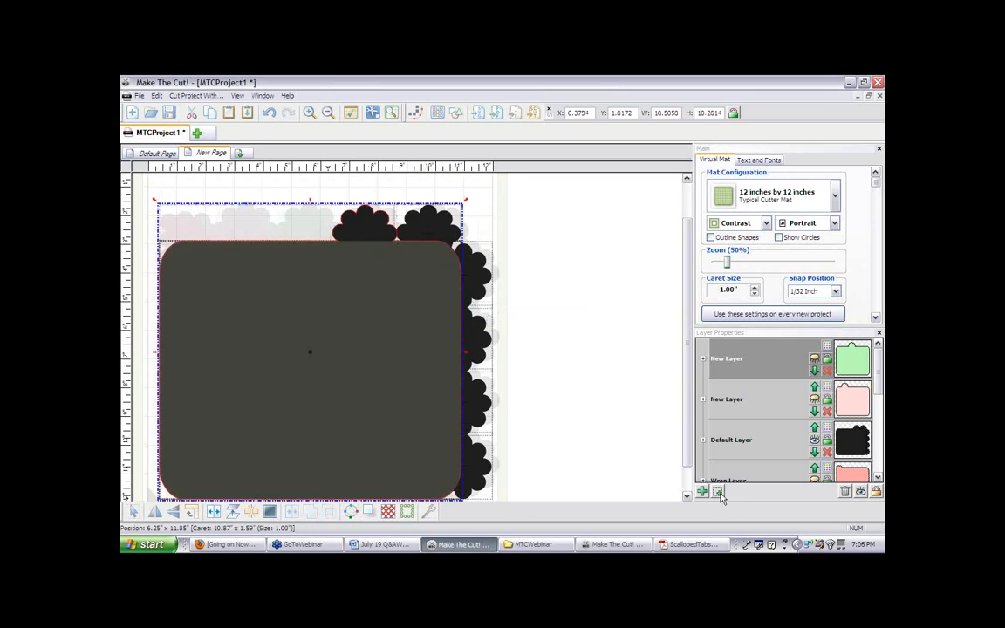
Move the page with the third tab to a new layer and check that tab's color in the reference PDF
click(702, 545)
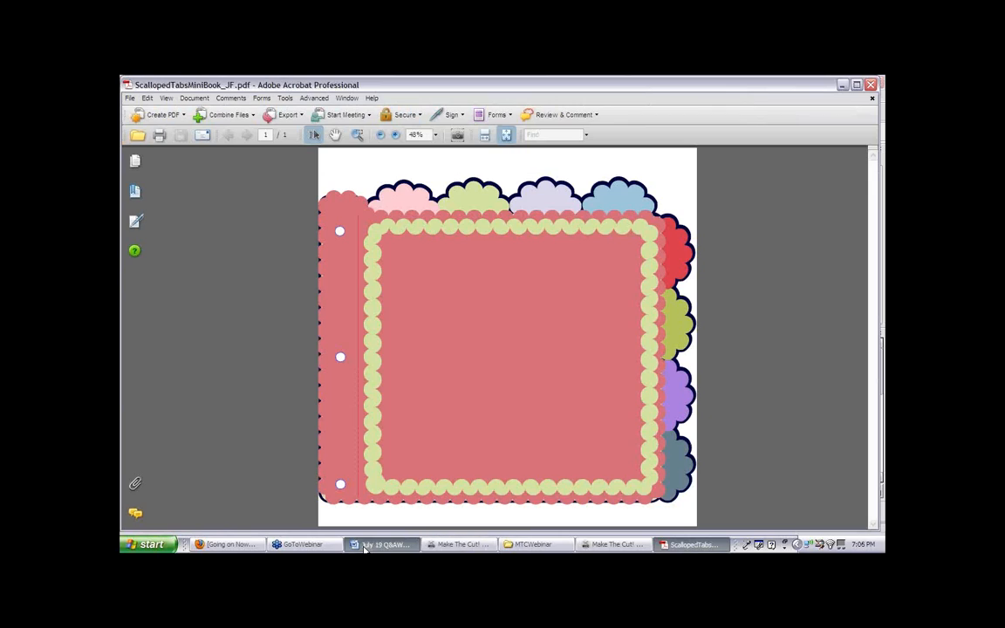
click(365, 547)
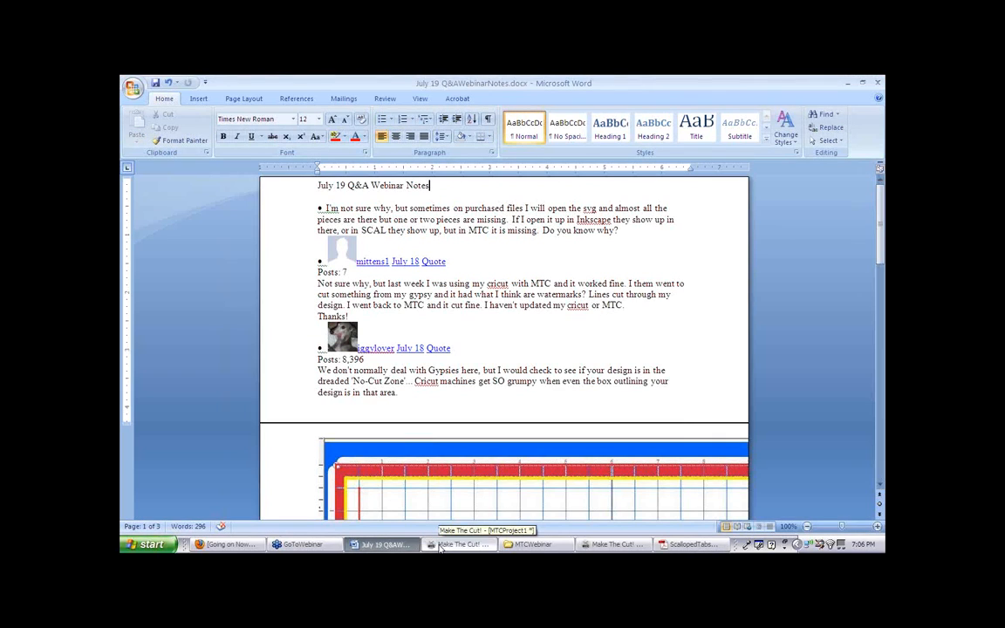
click(438, 547)
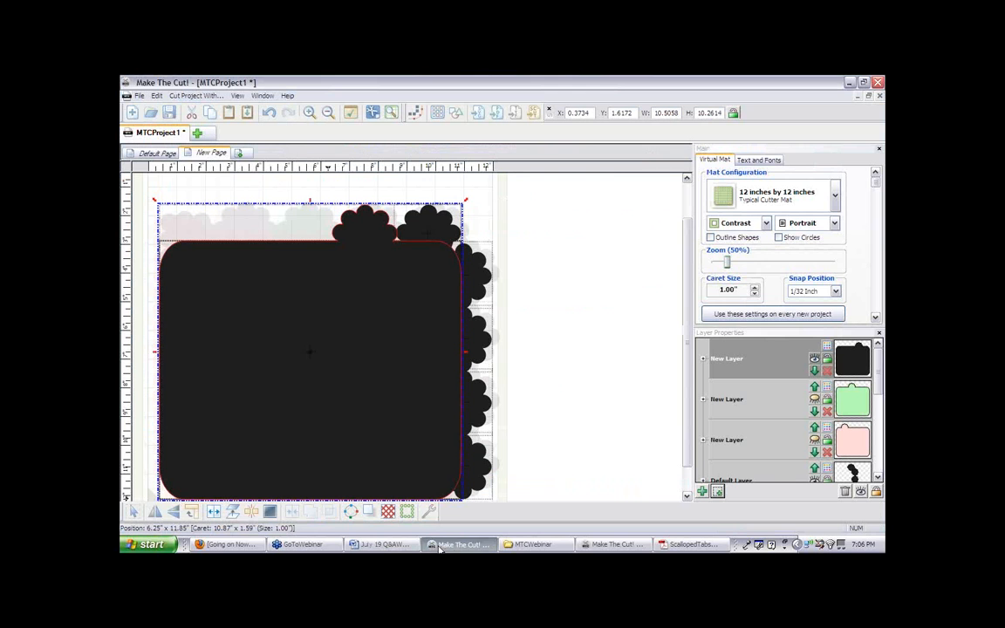
Recolor the page with the third tab lavender, RGB 172, 172, 215
right_click(382, 300)
mouse_move(541, 311)
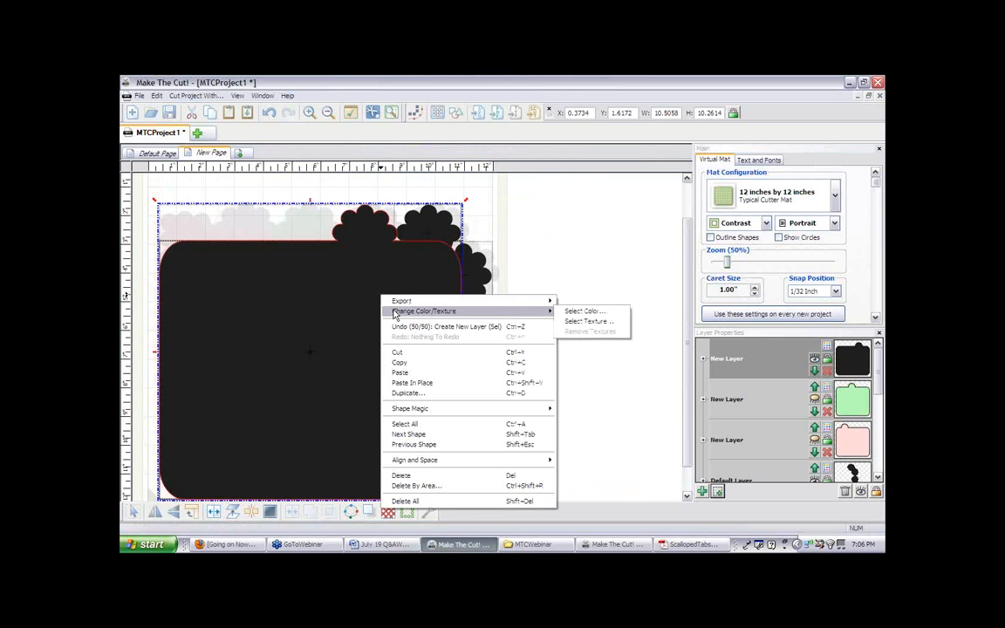
click(582, 311)
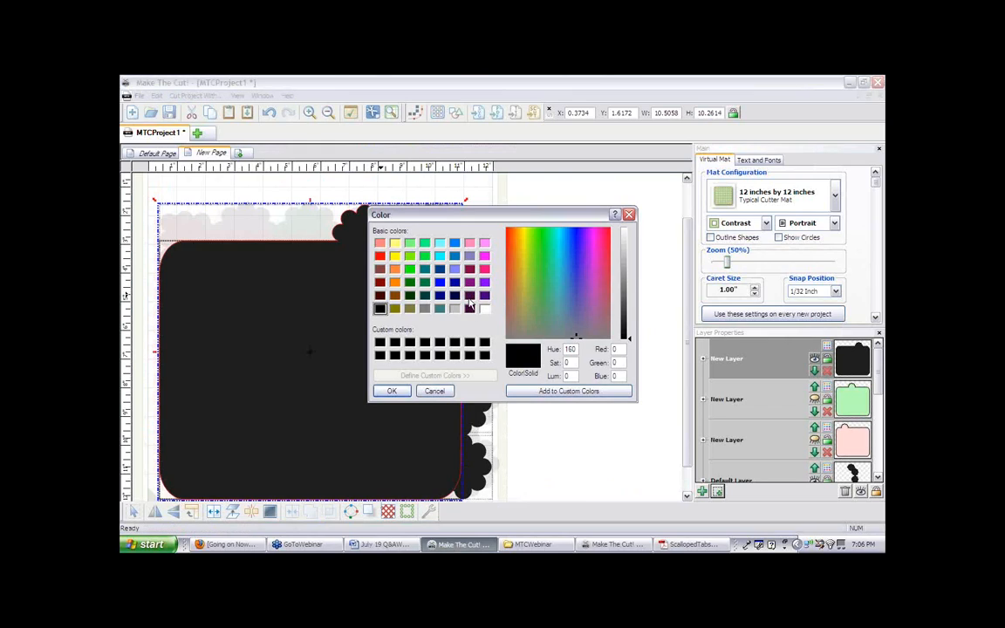
click(469, 256)
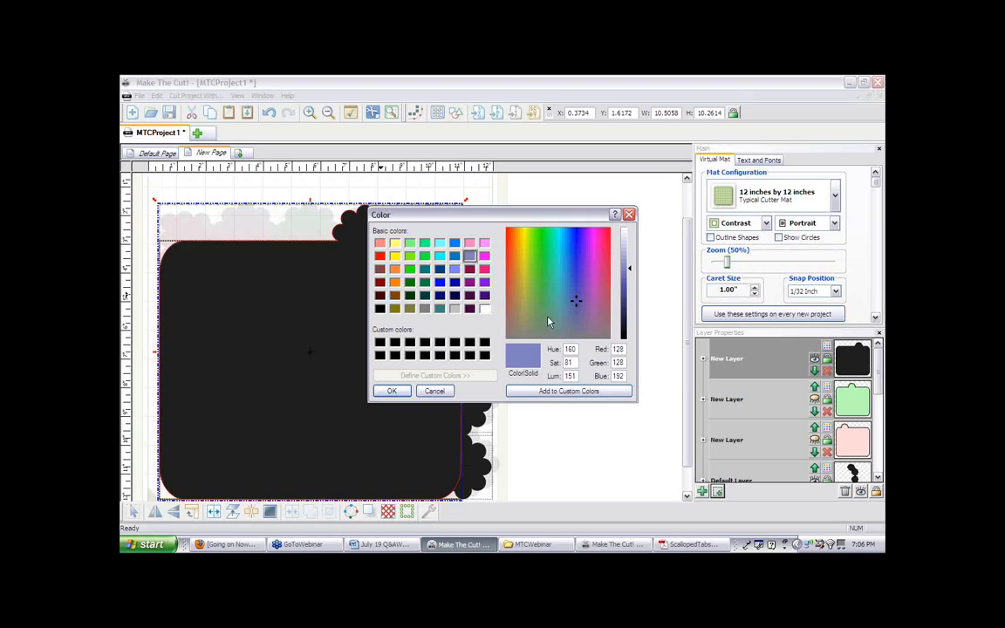
drag(630, 271, 630, 259)
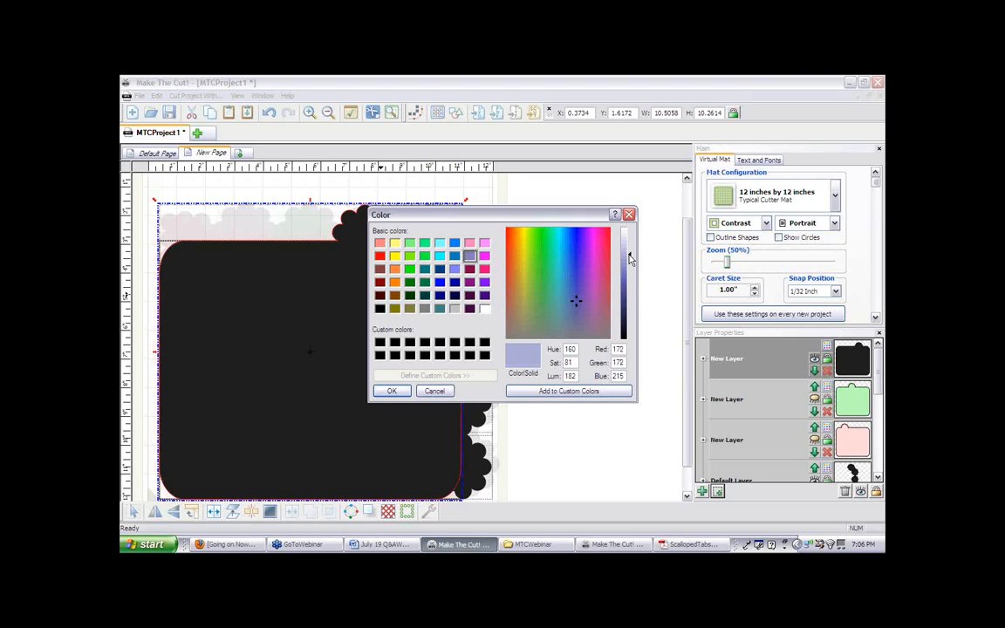
click(392, 391)
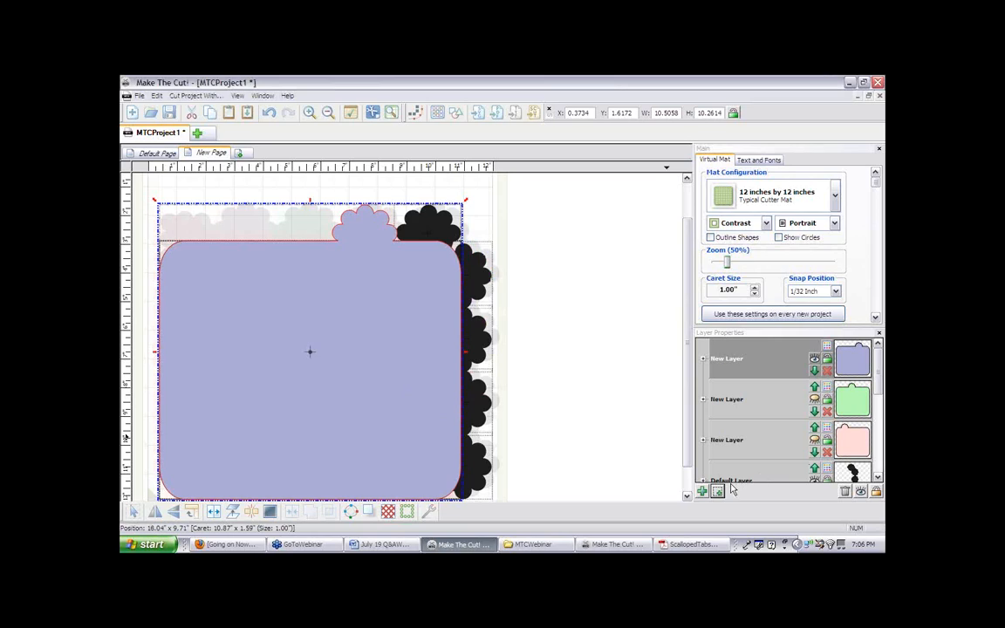
Add an empty new layer and hide the lavender page's layer
key(ctrl+l)
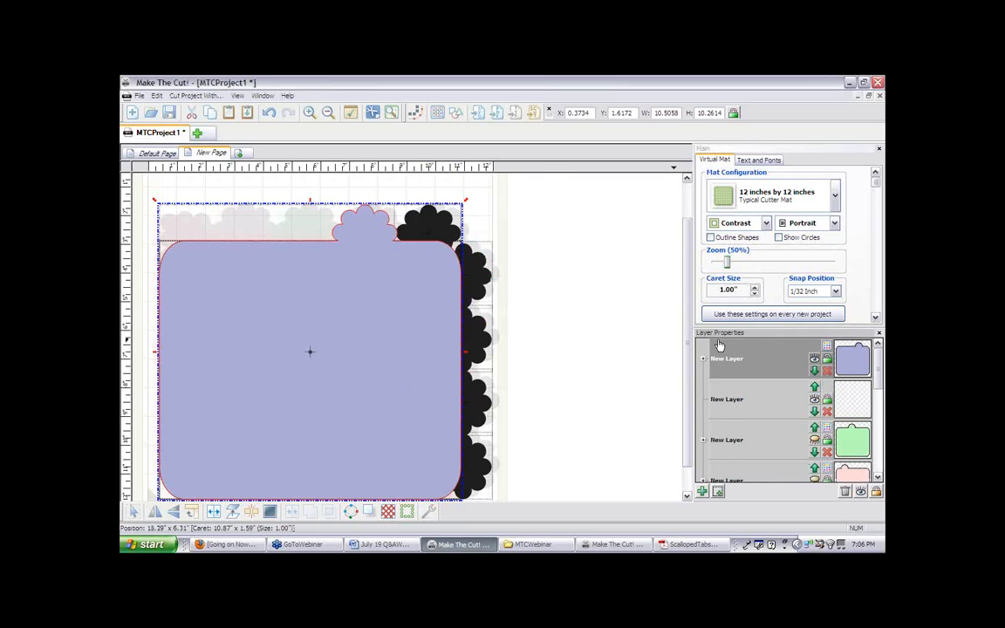
click(814, 362)
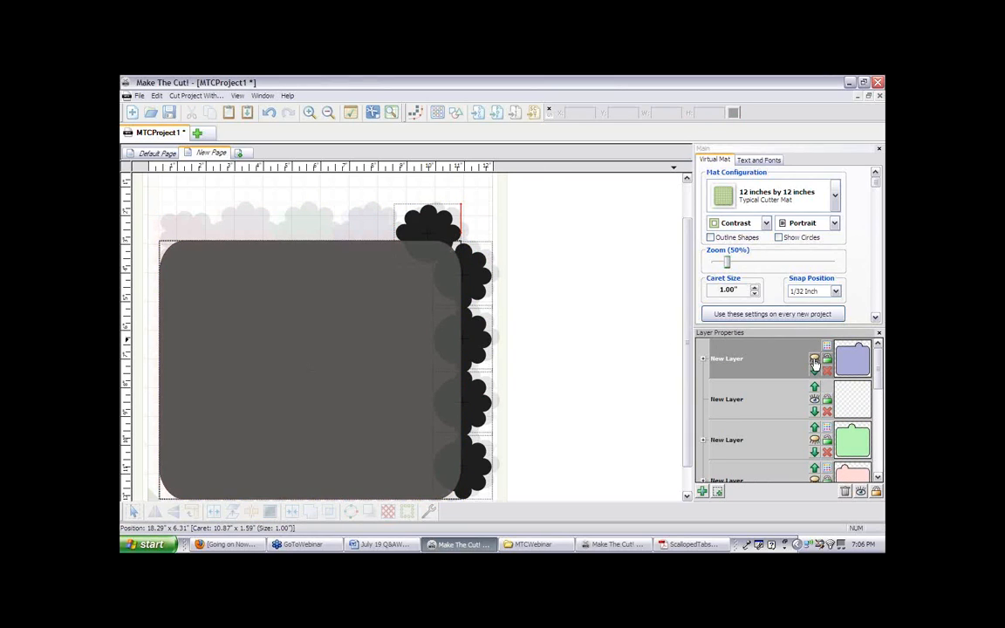
Weld the fourth scalloped tab along the upper edge to the rounded page and move the welded shape to a new layer
click(434, 236)
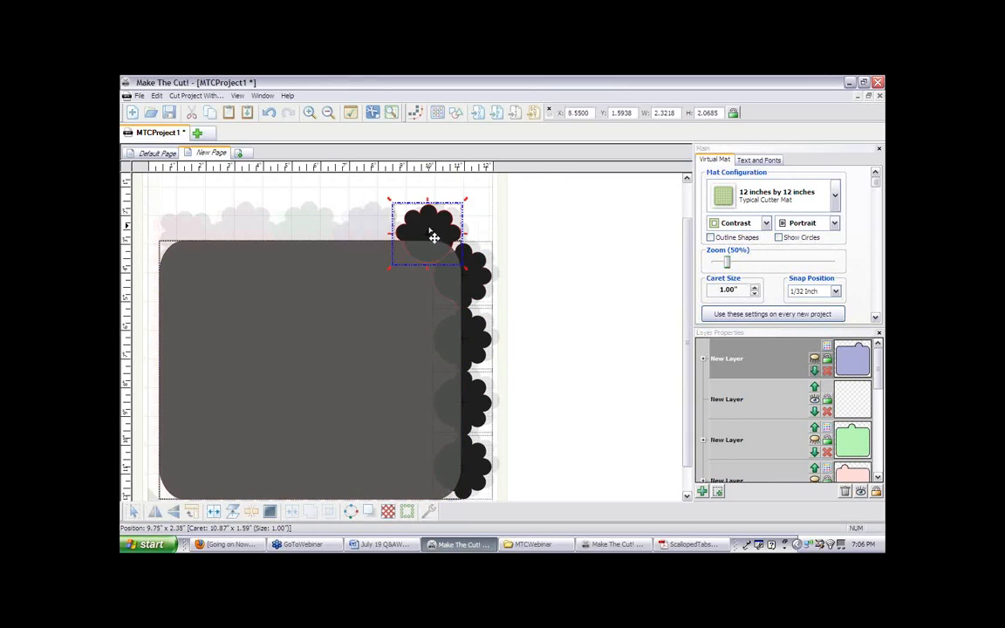
click(397, 278)
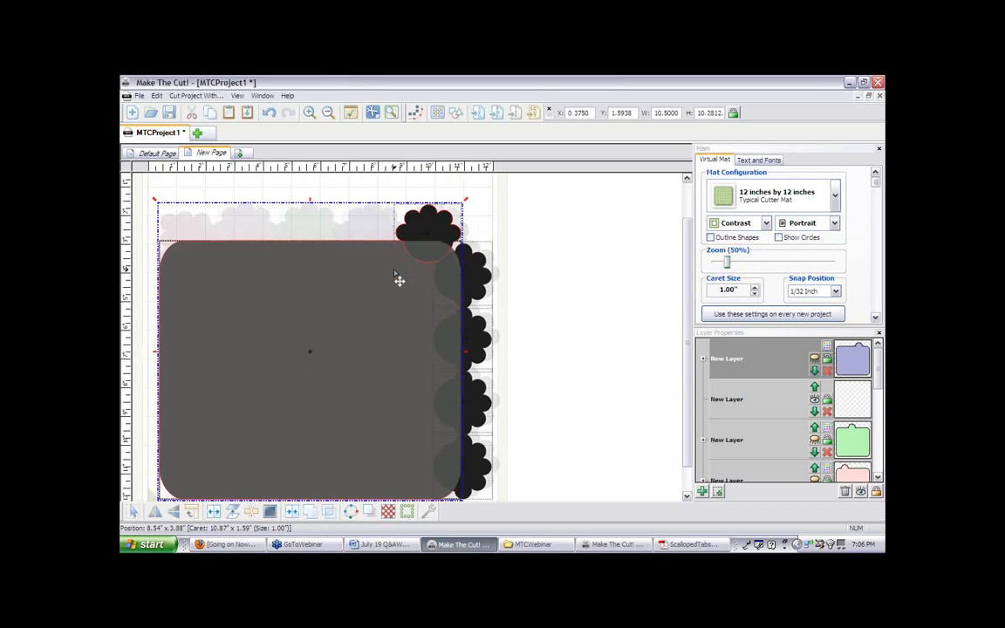
click(310, 513)
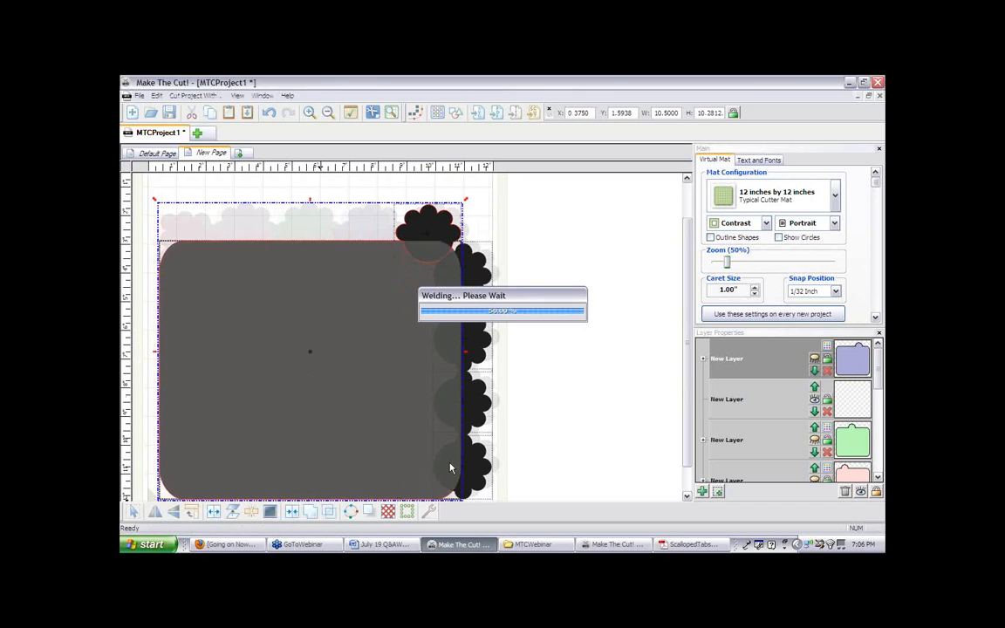
Check the fourth tab's color in the reference PDF and recolor its page light blue, RGB 128, 191, 255
click(690, 544)
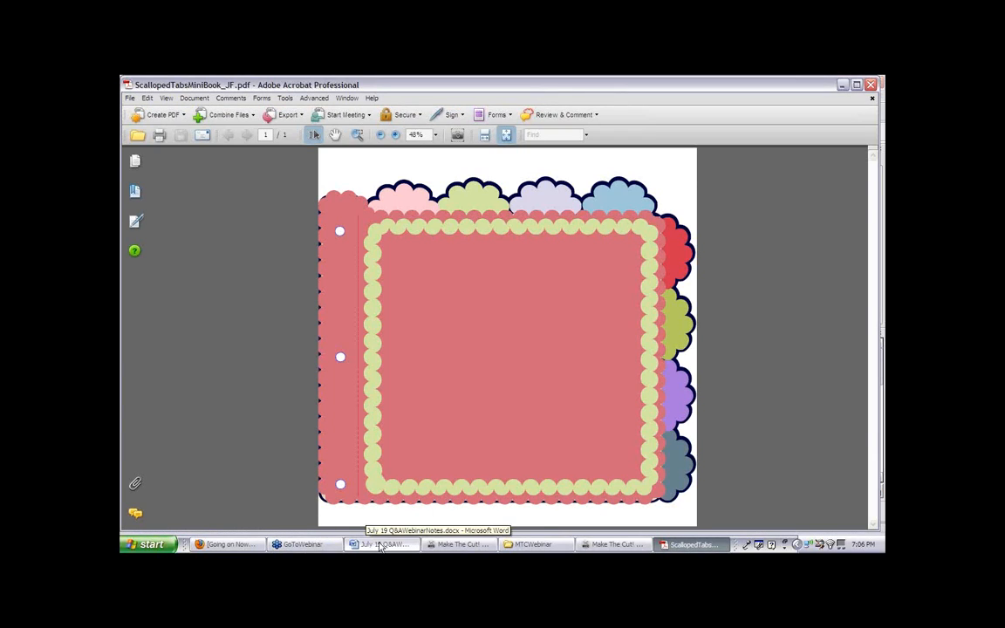
click(454, 544)
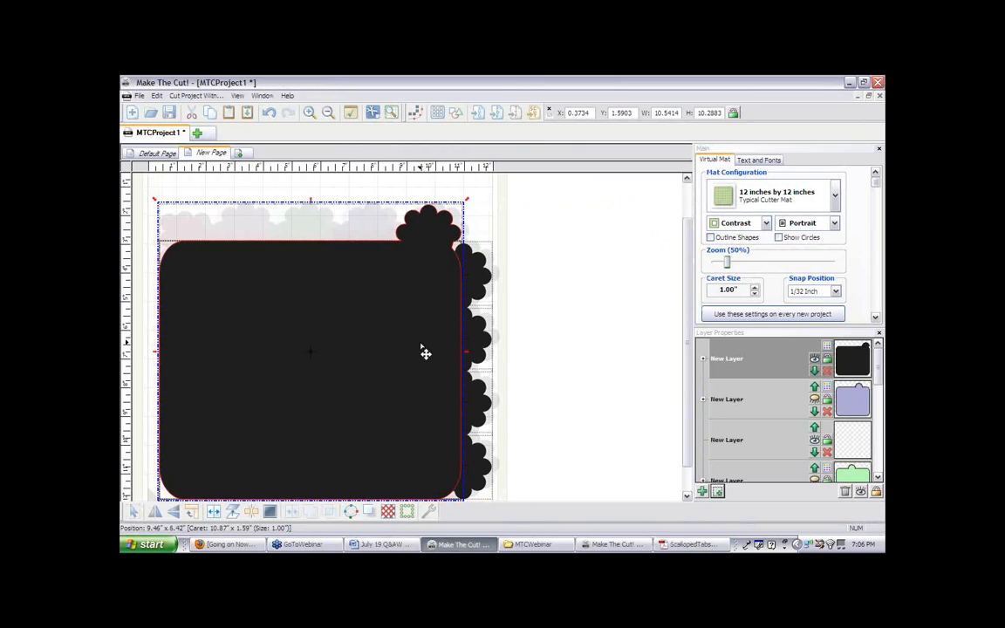
right_click(420, 349)
mouse_move(541, 145)
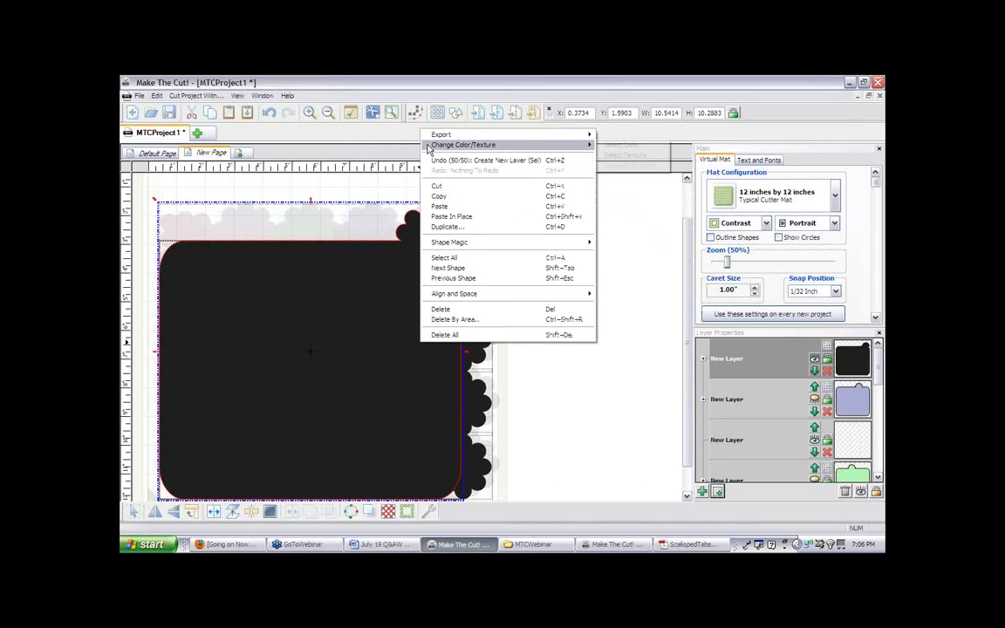
click(624, 145)
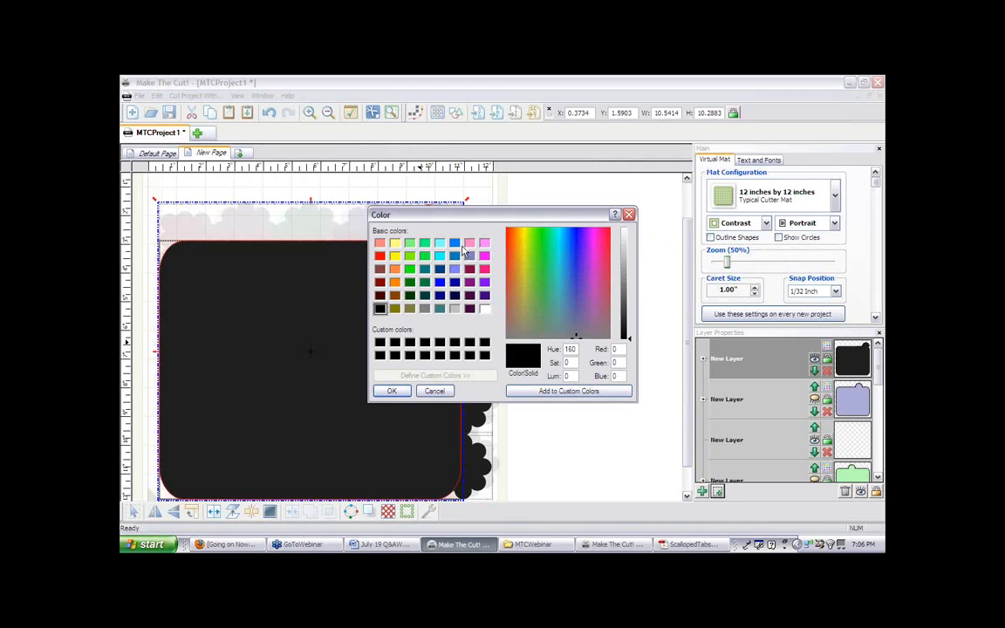
click(455, 244)
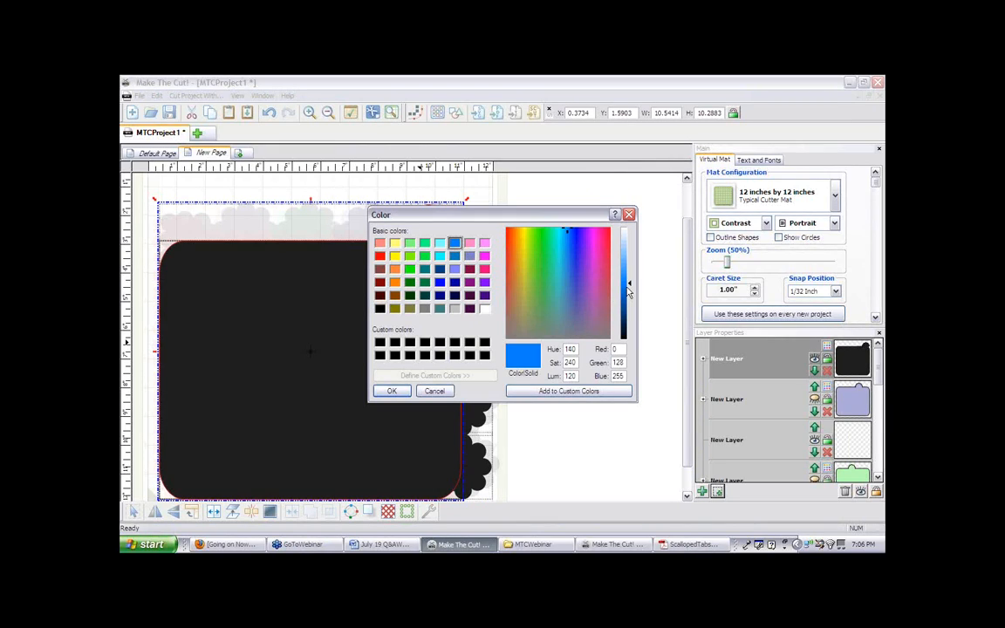
drag(630, 286, 630, 260)
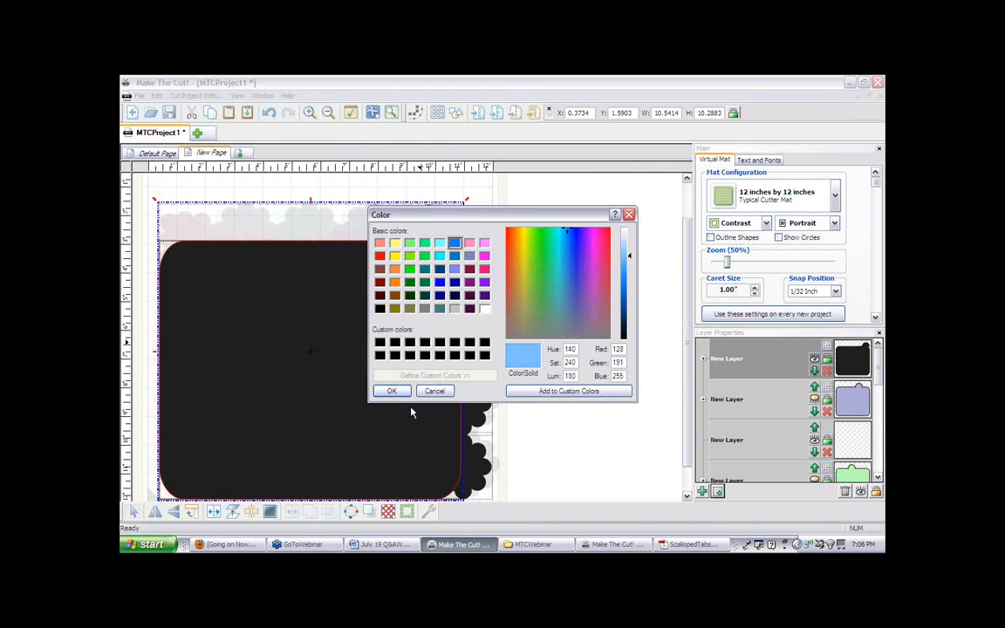
click(395, 392)
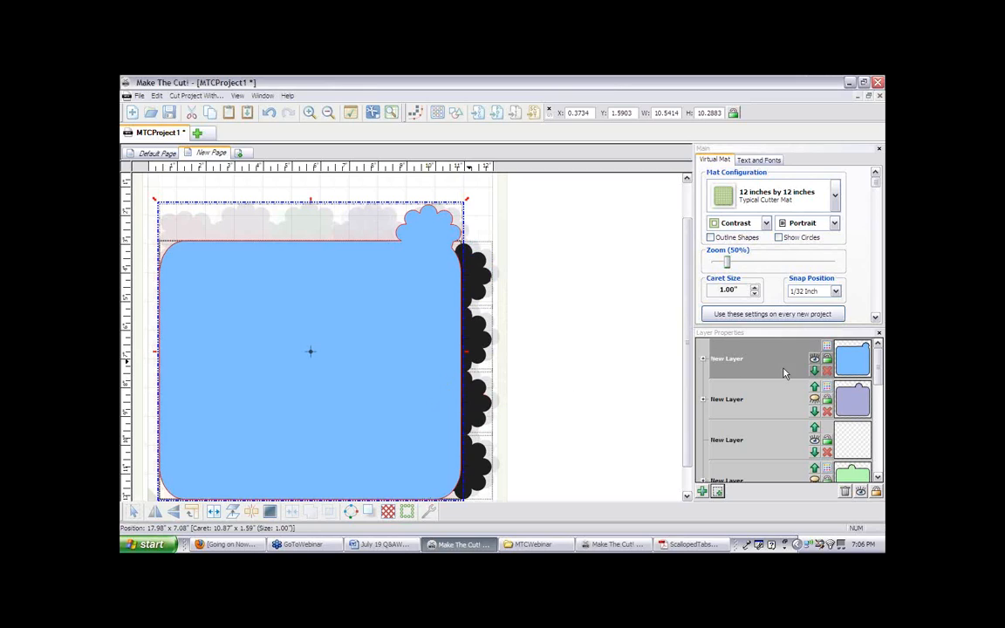
Hide the light blue page's layer and weld the uppermost scalloped tab on the page's right edge to the rounded page
click(815, 360)
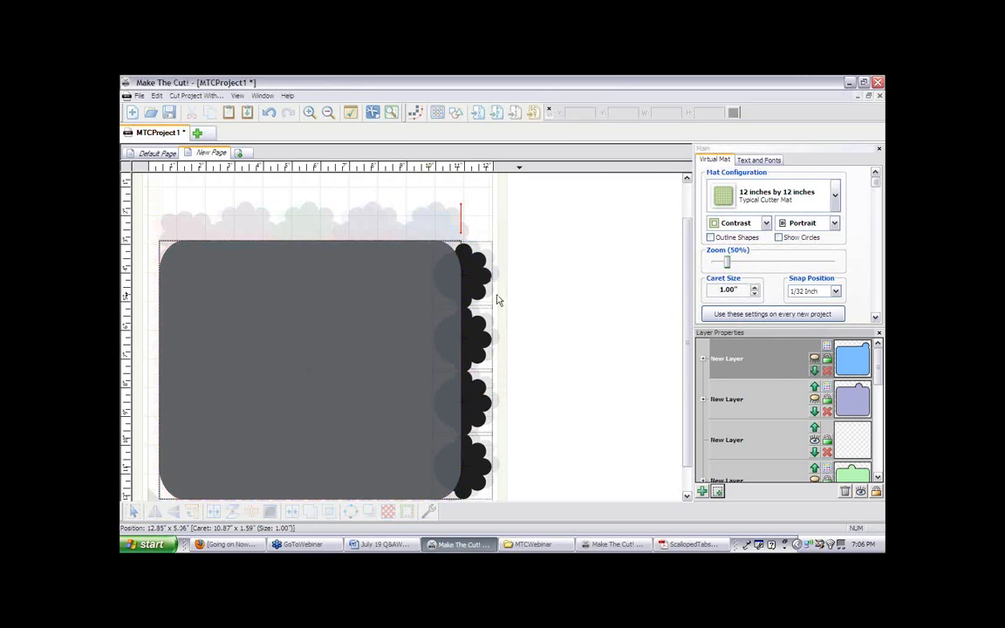
click(442, 262)
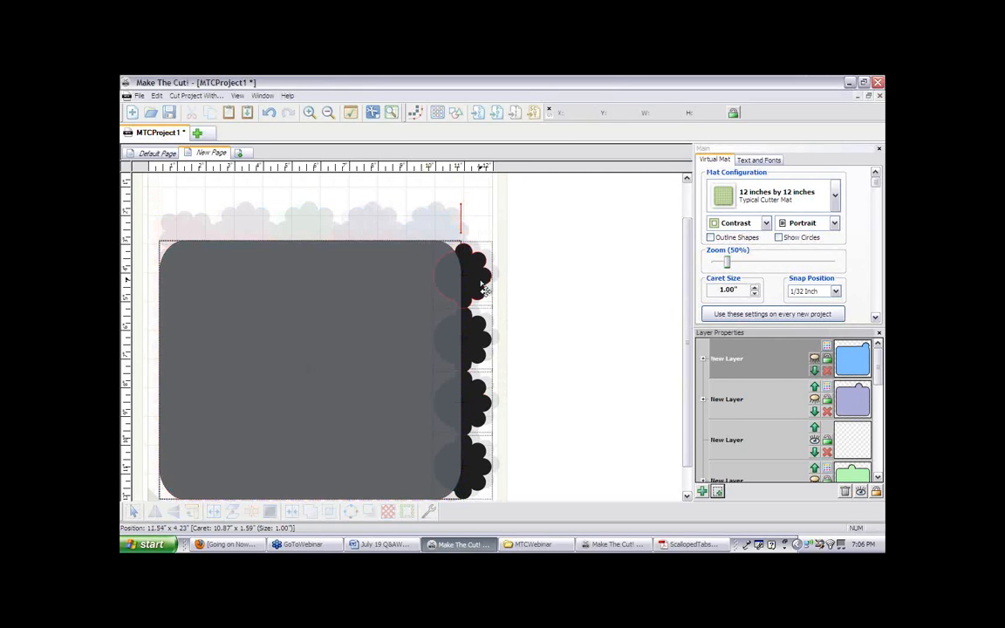
click(377, 348)
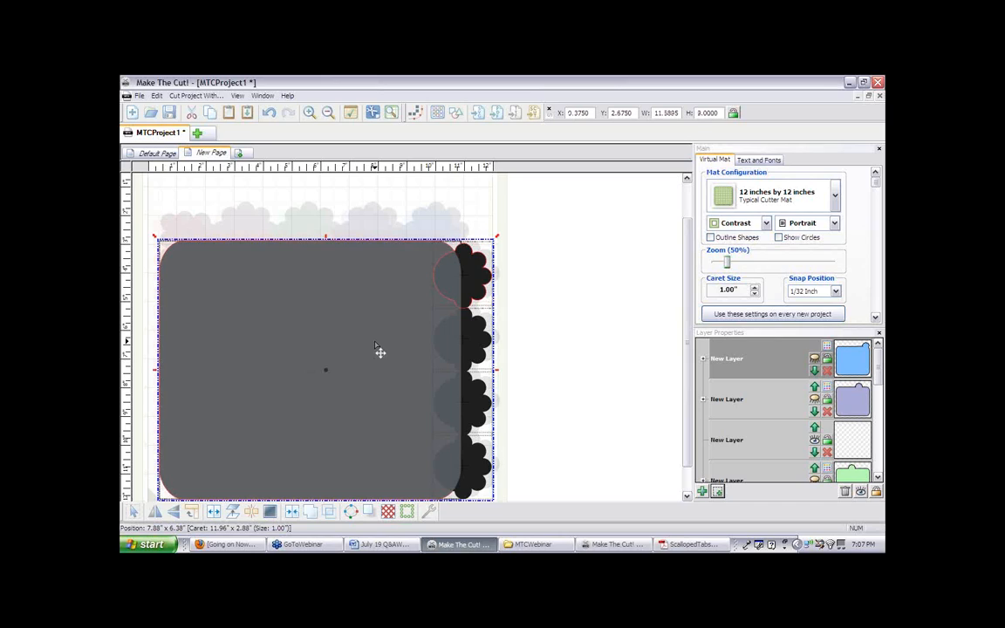
click(312, 512)
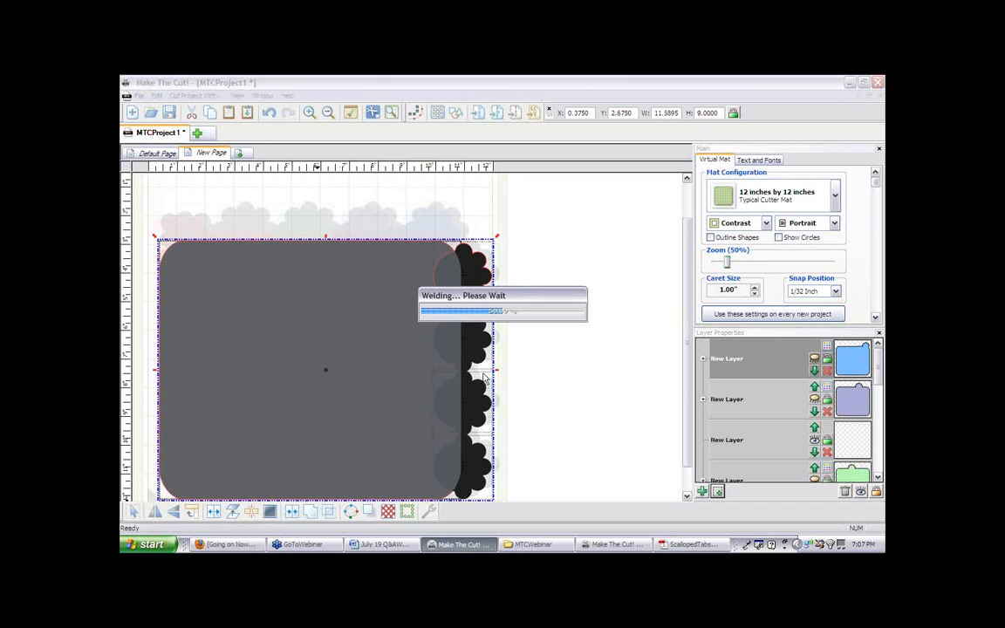
Move the page with the uppermost right-edge tab to a new layer and check that tab's color in the reference PDF
click(717, 494)
click(685, 545)
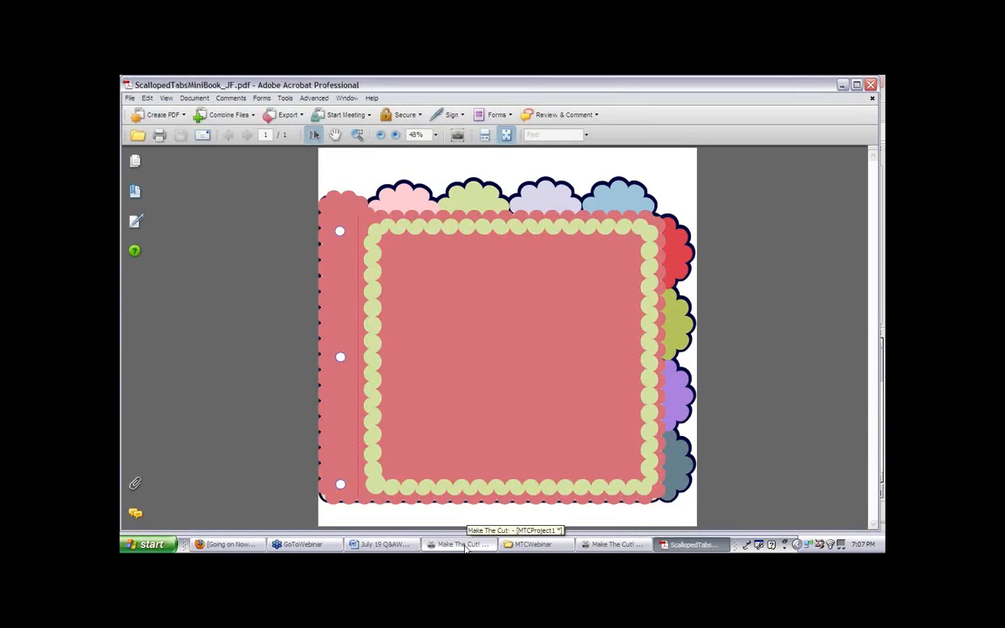
click(465, 545)
Pick light red, RGB 255, 128, 128, as the color of the page with the uppermost right-edge tab
right_click(434, 385)
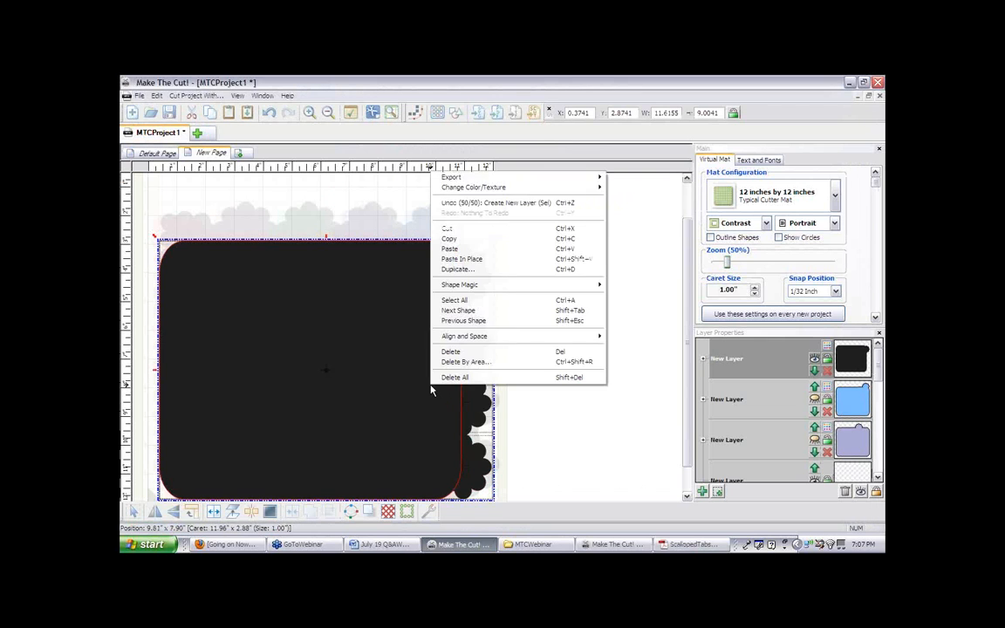
click(615, 186)
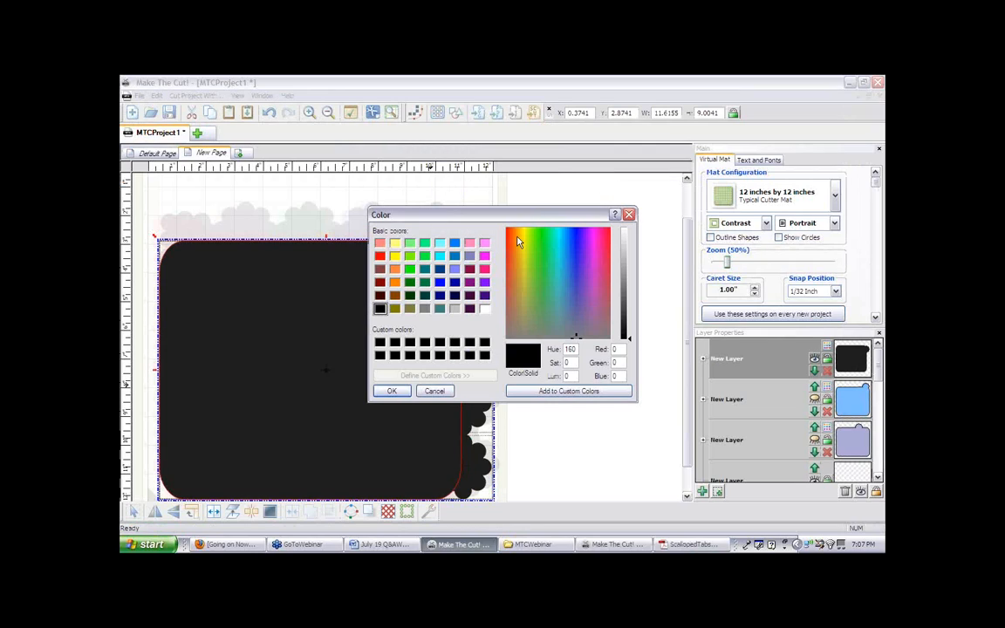
click(379, 244)
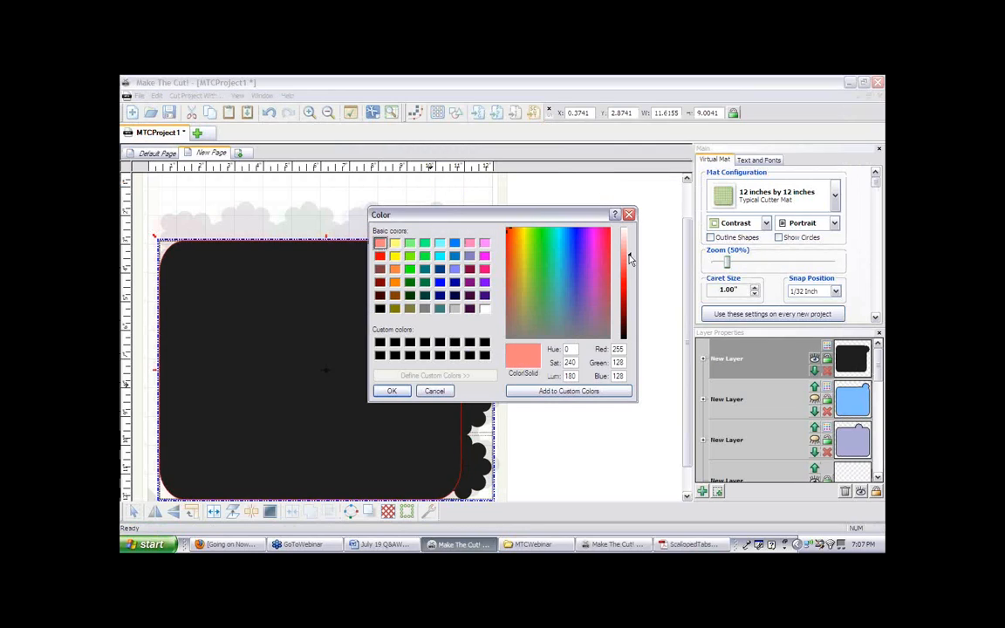
Recolor the page with the uppermost right-edge scalloped tab hot pink (RGB 255, 55, 155) and hide its layer
mouse_move(630, 258)
mouse_down()
mouse_move(632, 283)
mouse_move(630, 262)
mouse_up()
click(484, 269)
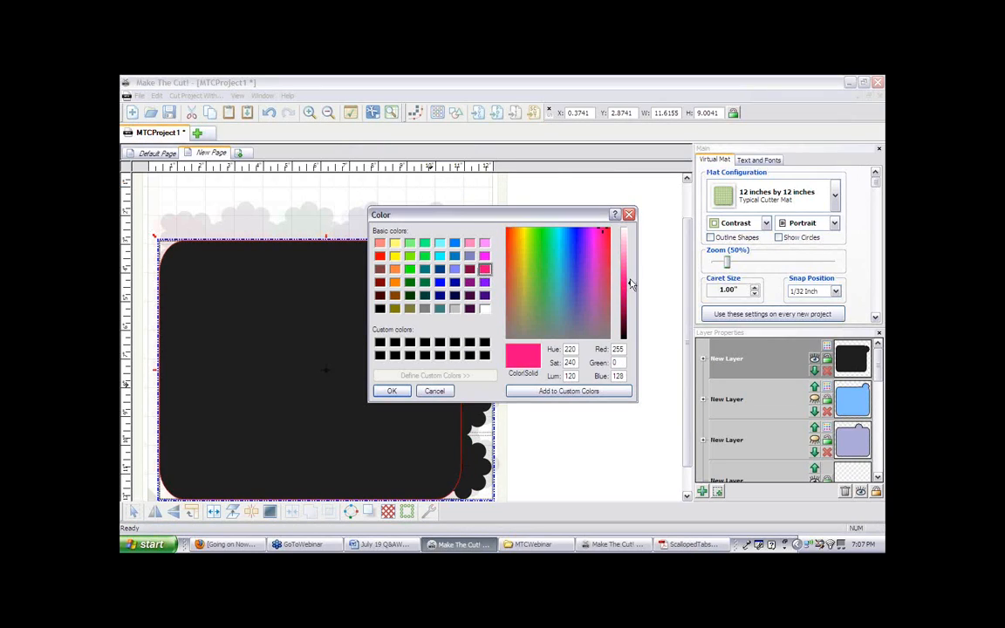
click(632, 281)
drag(632, 281, 629, 271)
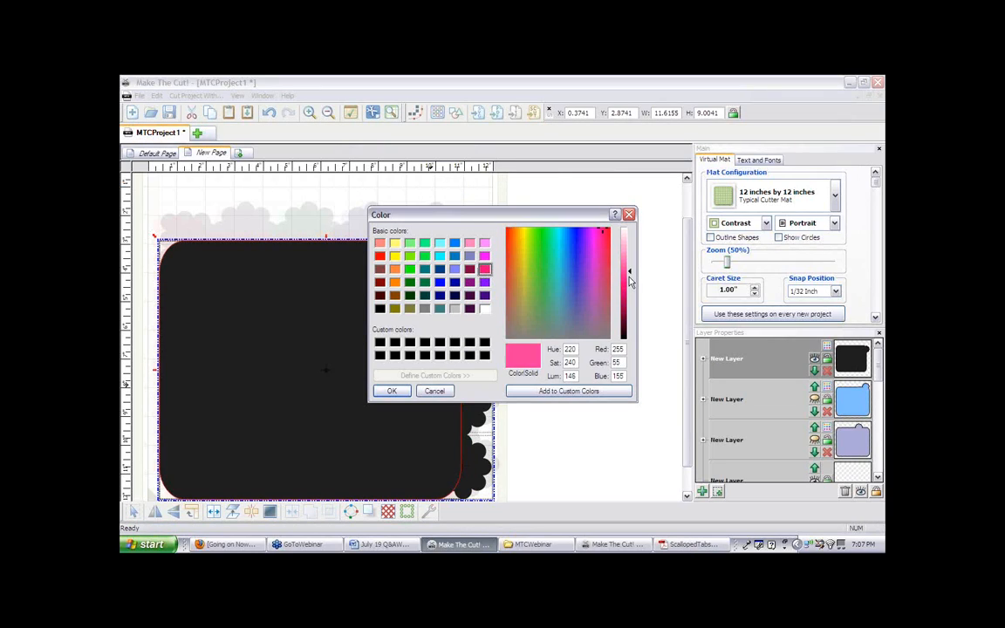
click(394, 392)
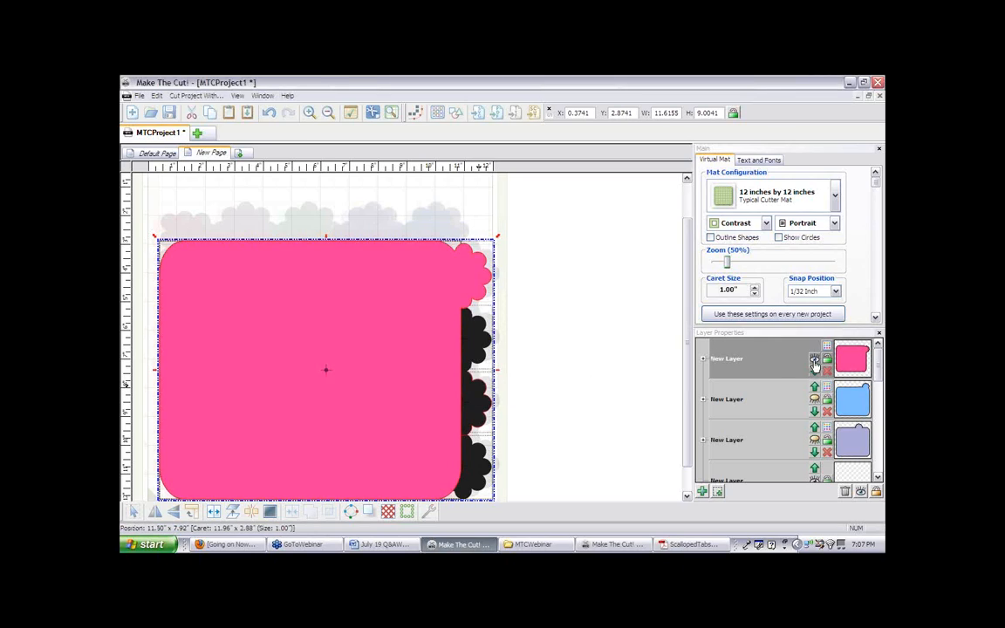
click(814, 362)
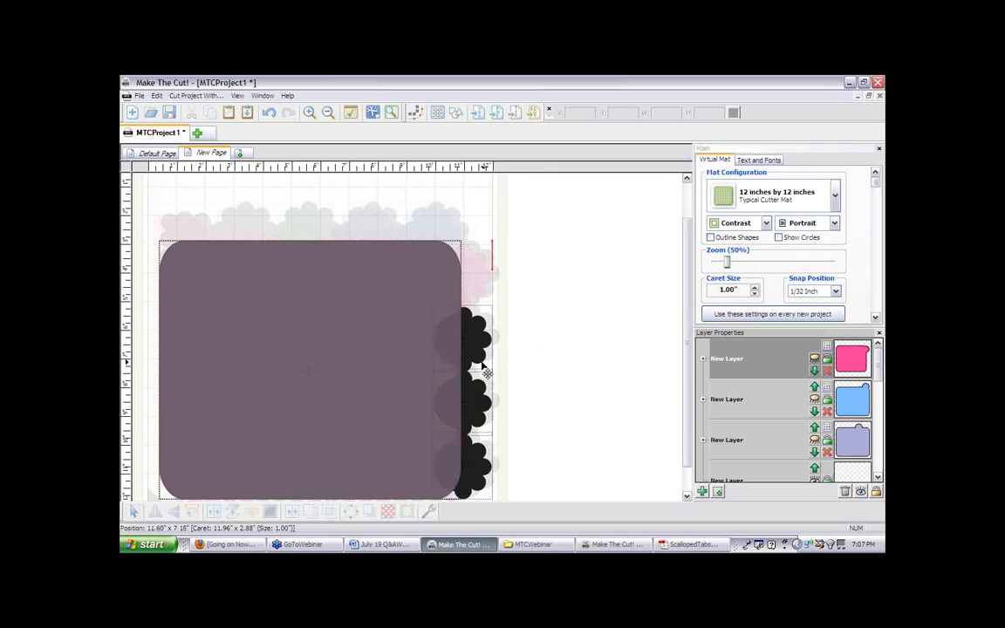
Weld the second right-edge scalloped tab to the rounded page shape and place the result on a new layer
click(480, 356)
shift+click(380, 384)
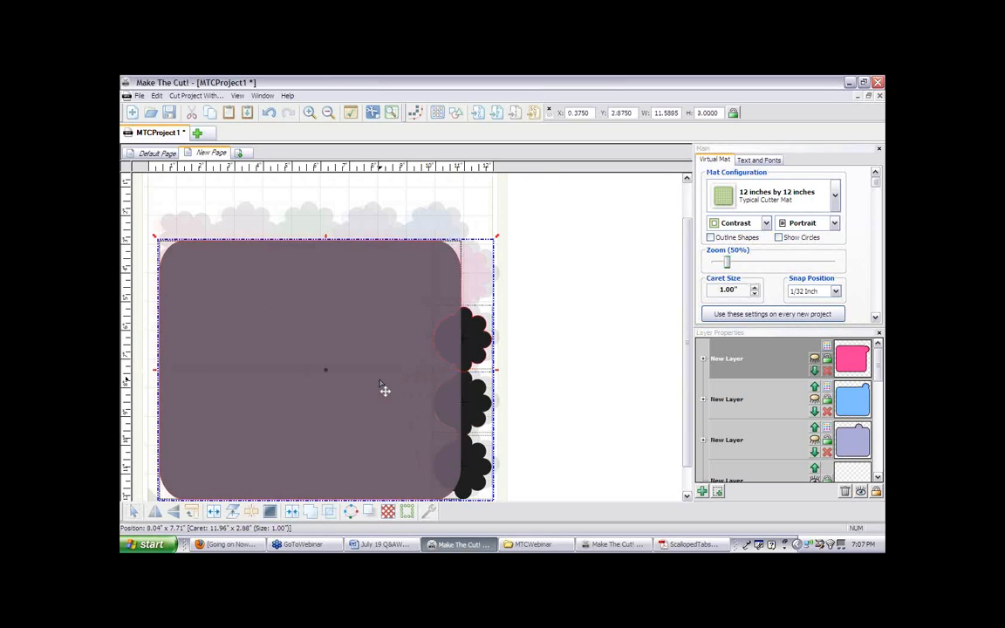
click(310, 512)
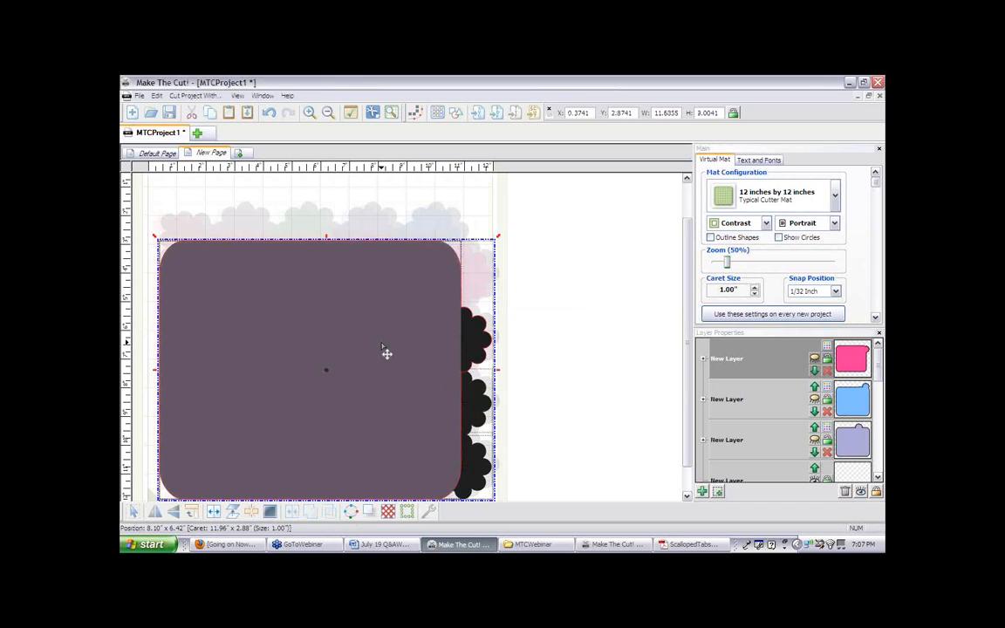
click(718, 492)
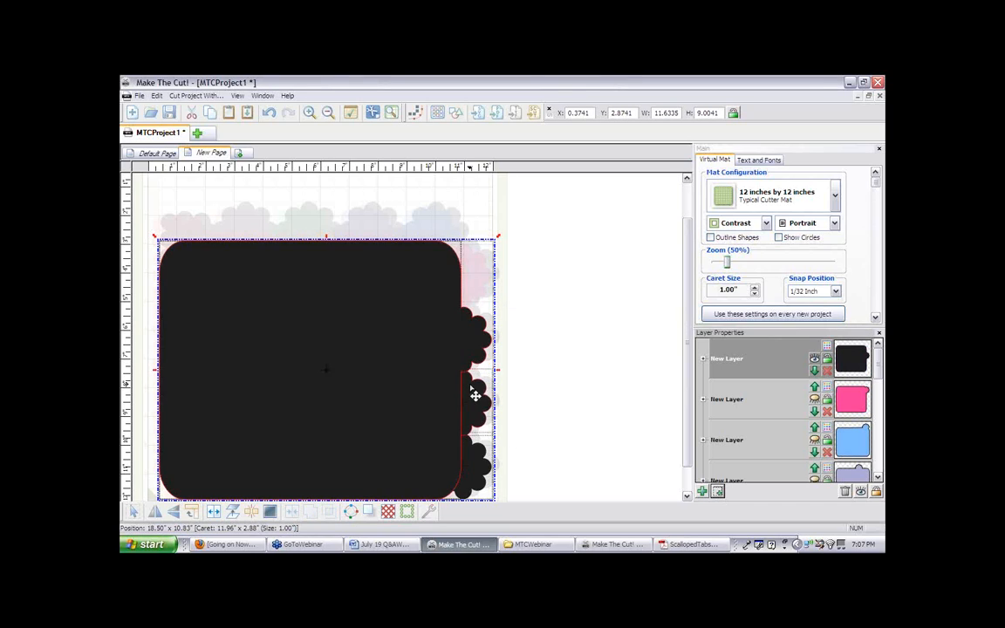
Check the tab colors in the ScallopedTabsMiniBook_JF.pdf reference, recolor the page with the second right-edge tab bright green, and hide its layer
right_click(420, 377)
mouse_move(450, 175)
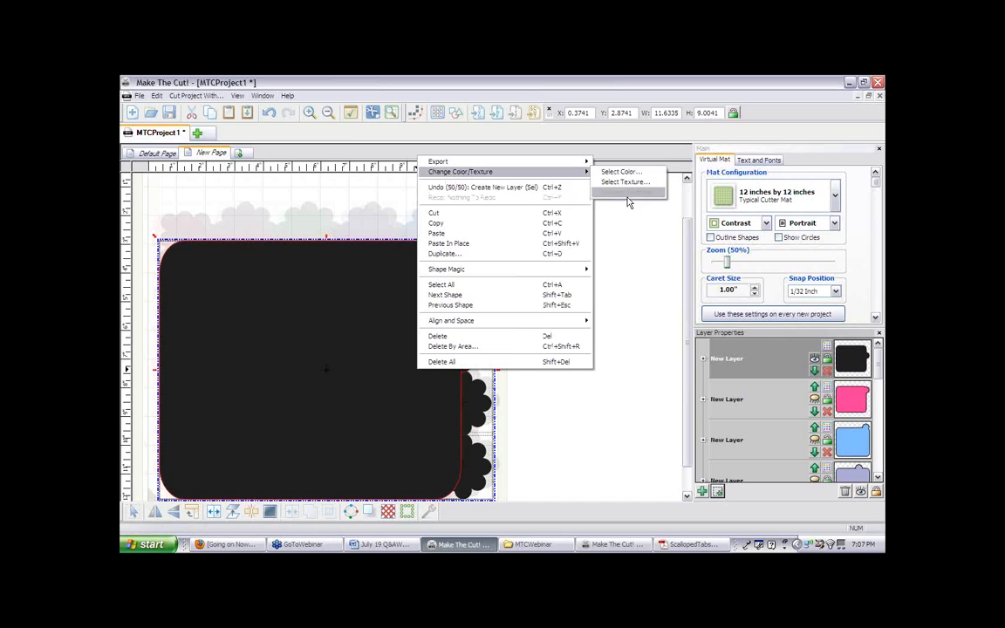
click(621, 173)
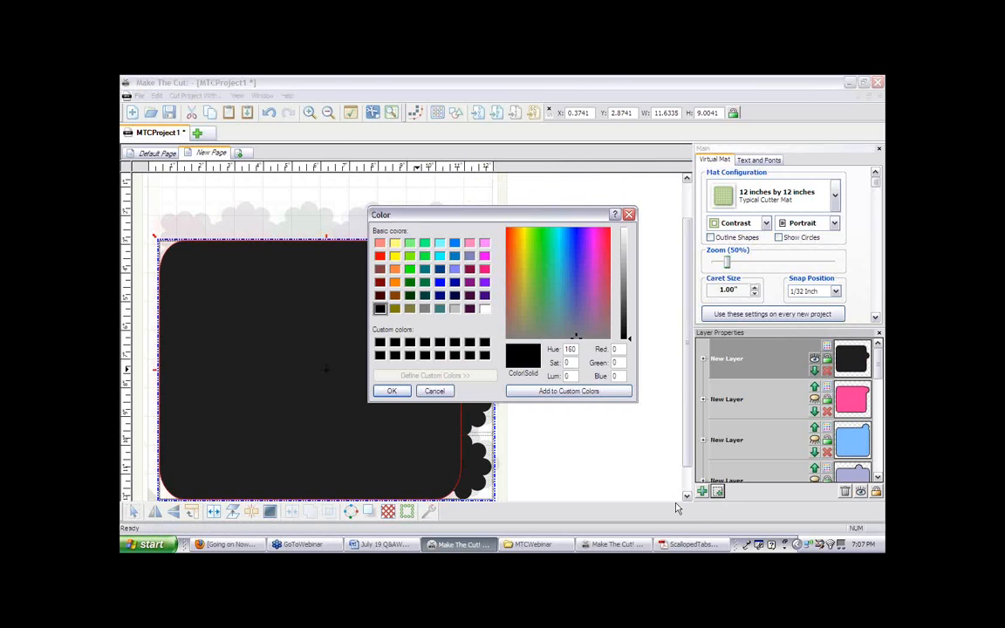
click(676, 545)
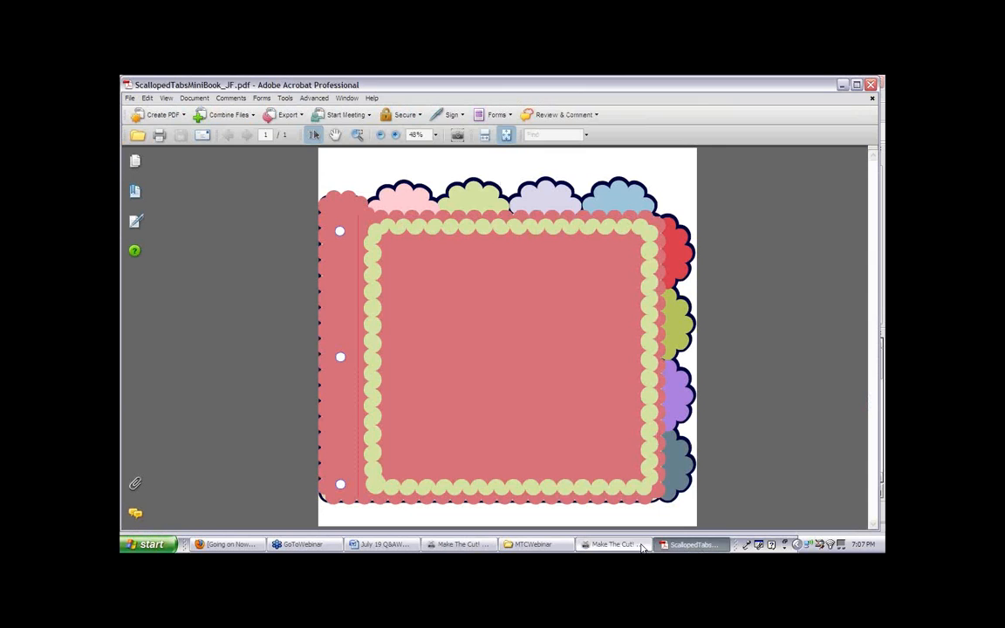
click(454, 545)
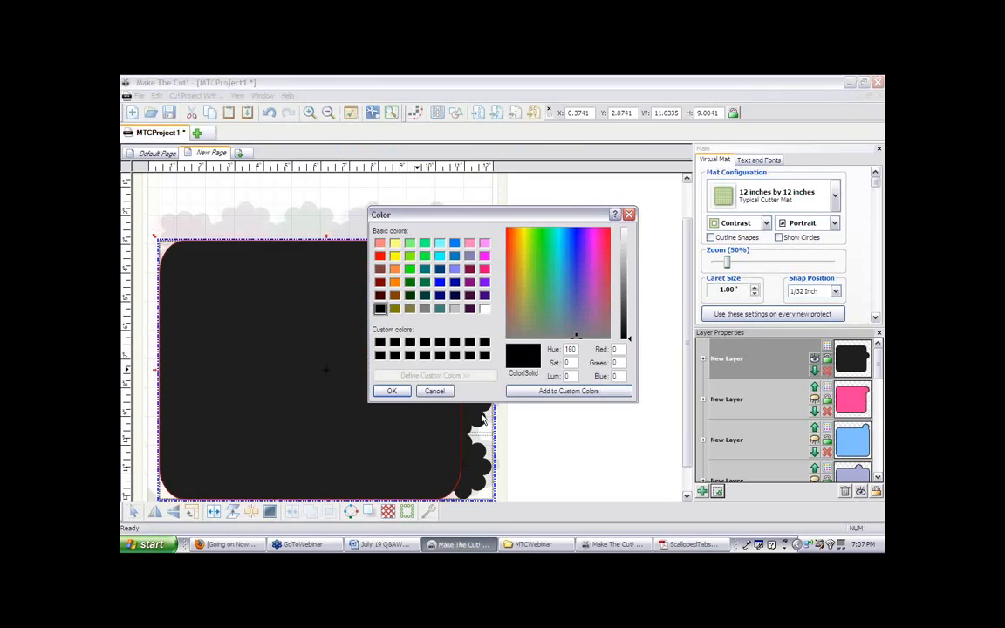
click(411, 283)
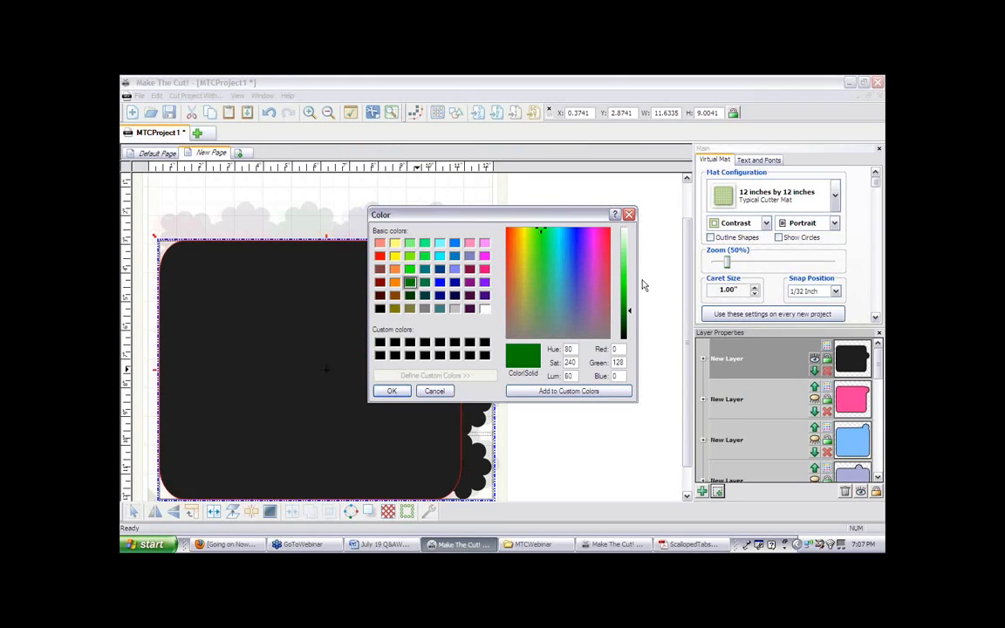
drag(630, 312, 629, 285)
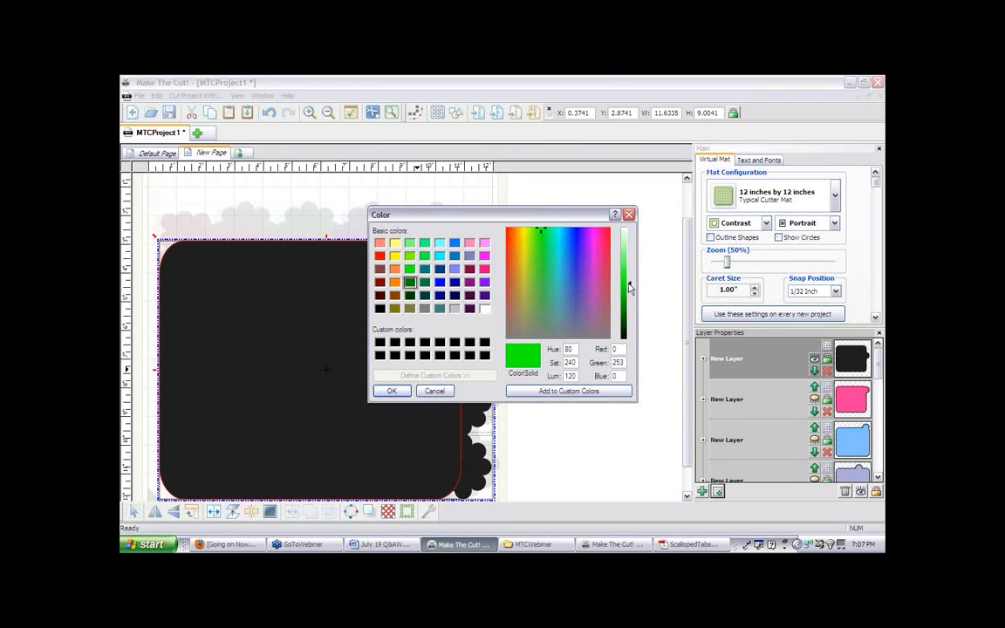
click(397, 391)
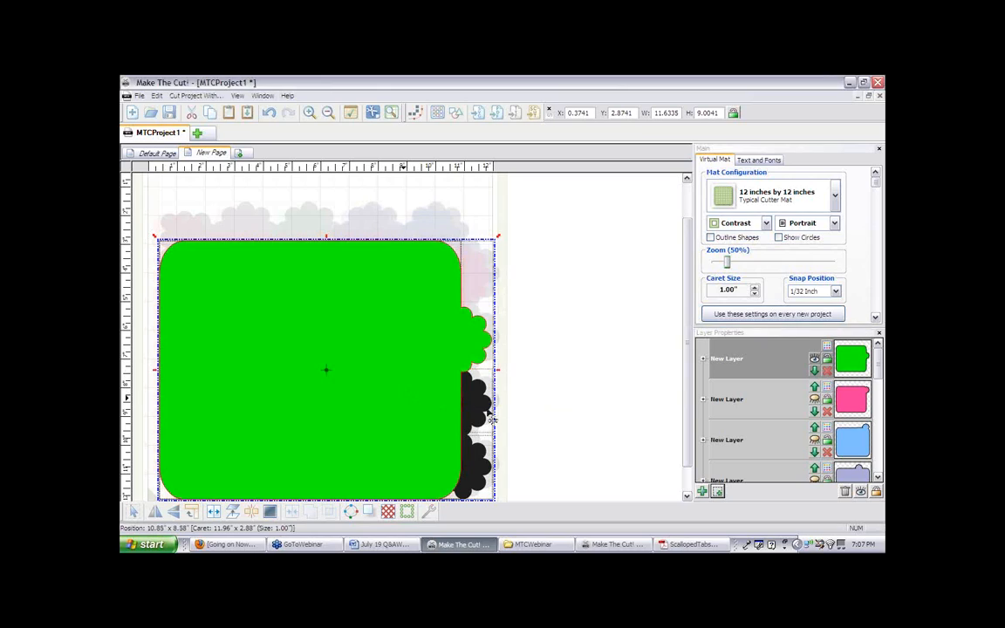
click(815, 359)
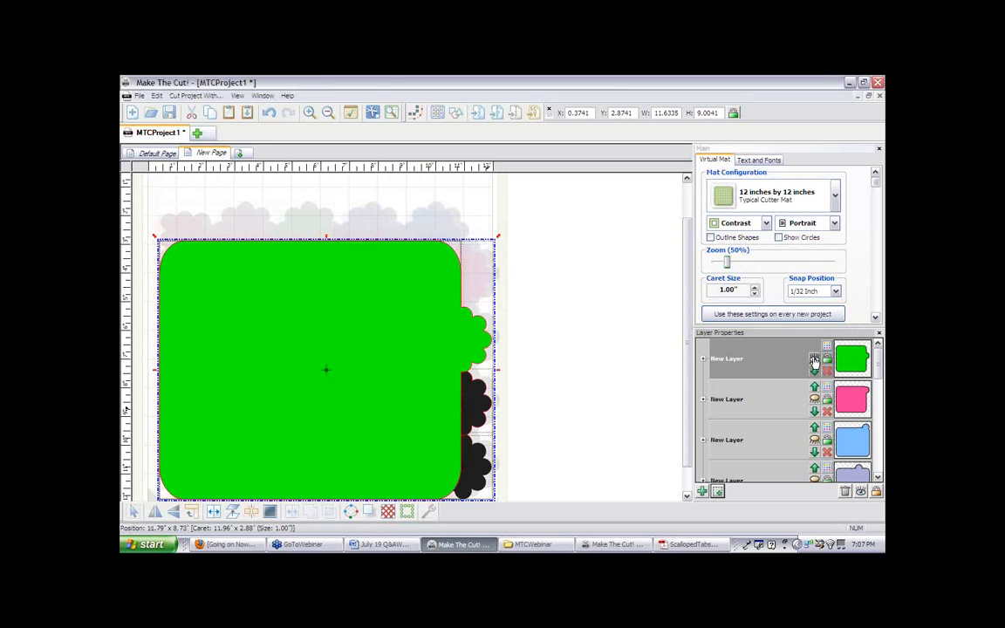
Weld the third right-edge scalloped tab to the rounded page shape and place the result on a new layer
click(443, 416)
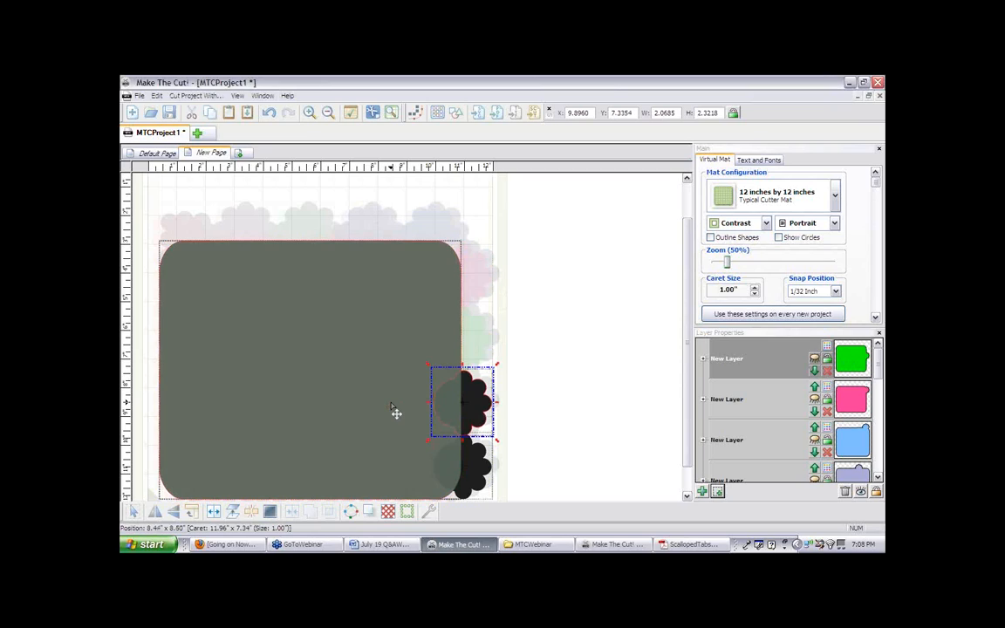
shift+click(396, 413)
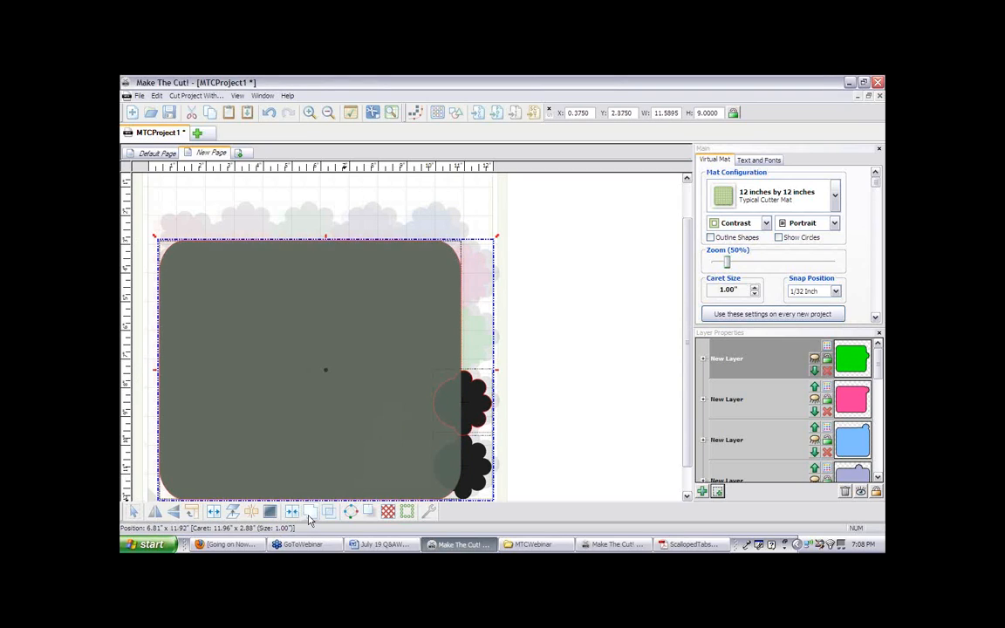
click(309, 515)
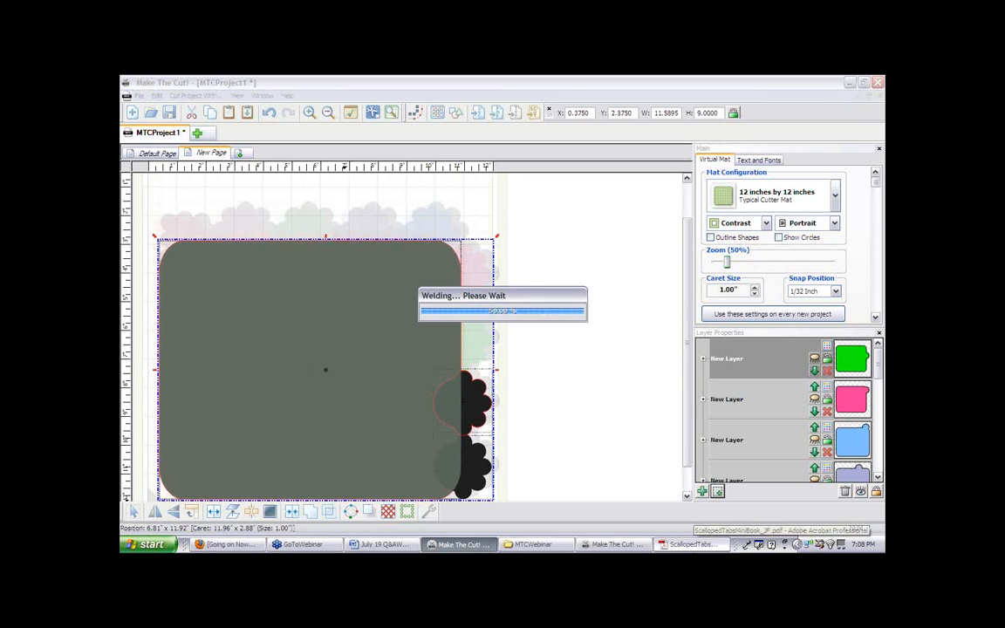
click(718, 492)
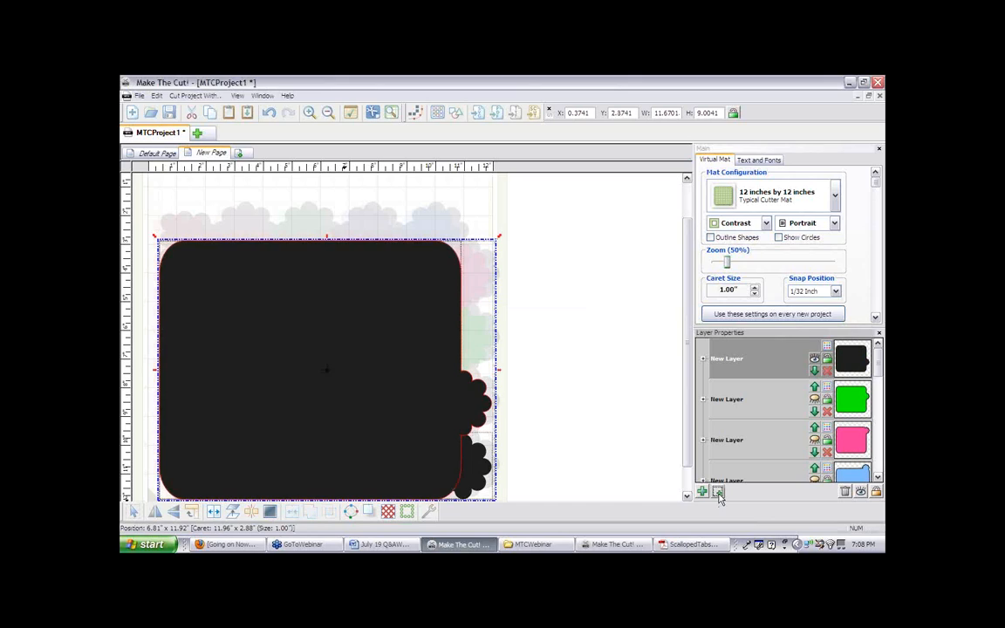
Consult the reference PDF, recolor the page with the third right-edge tab dark maroon (RGB 102, 0, 51), and hide its layer
right_click(392, 386)
mouse_move(453, 180)
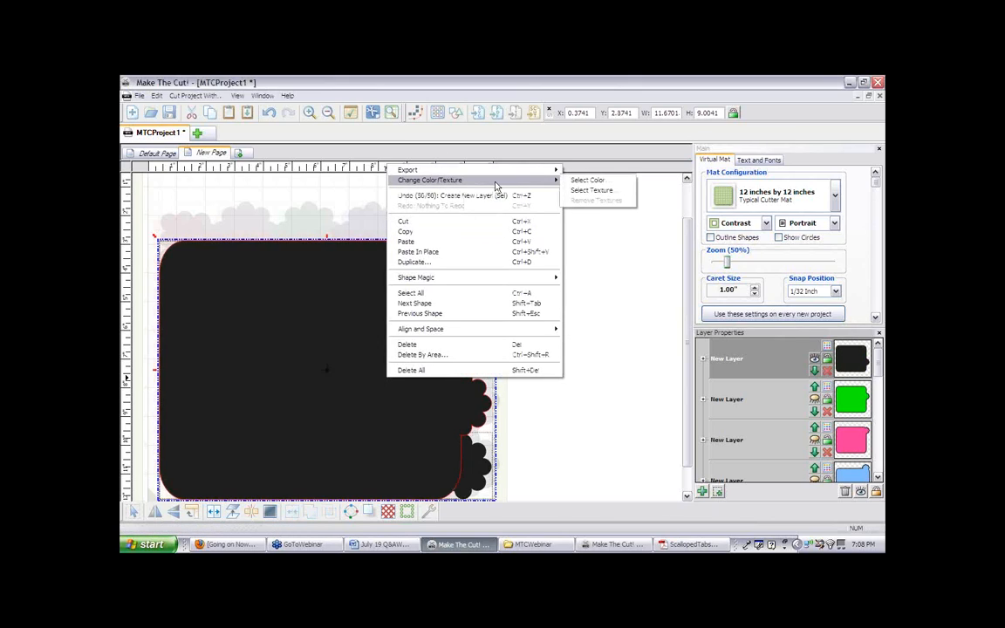
click(610, 181)
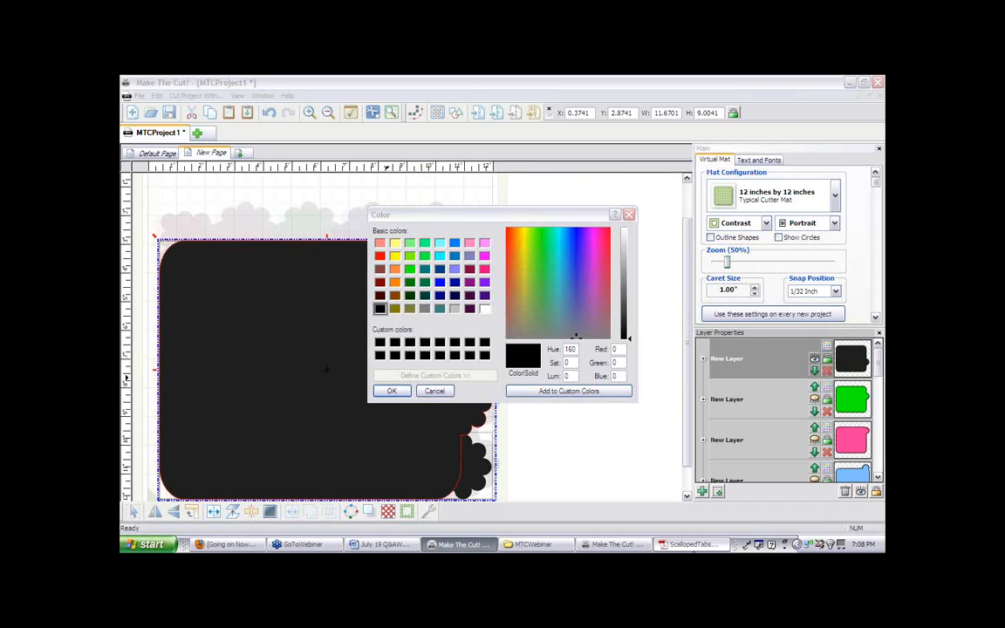
click(689, 544)
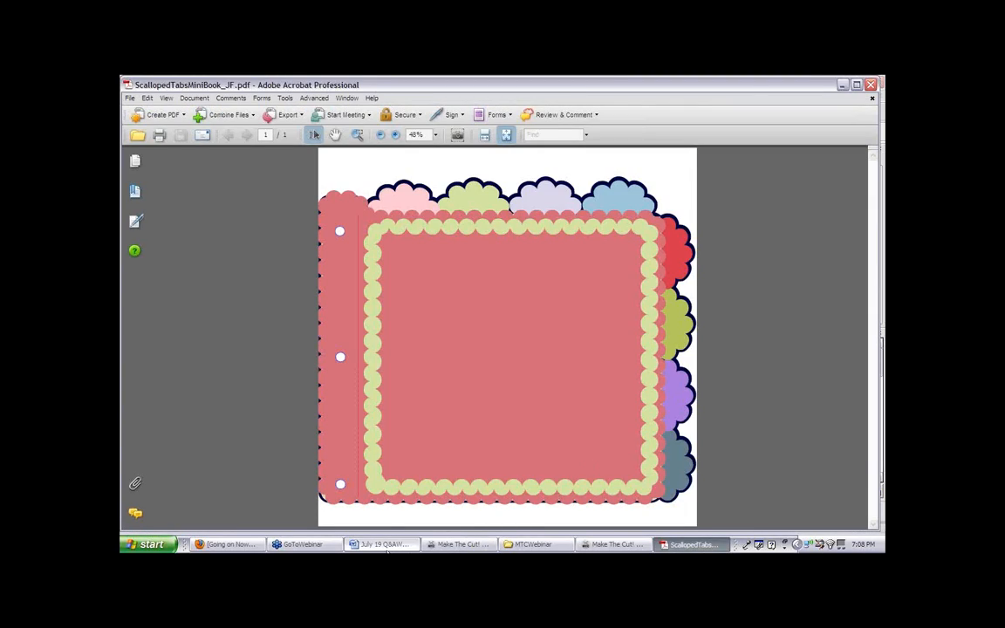
click(445, 546)
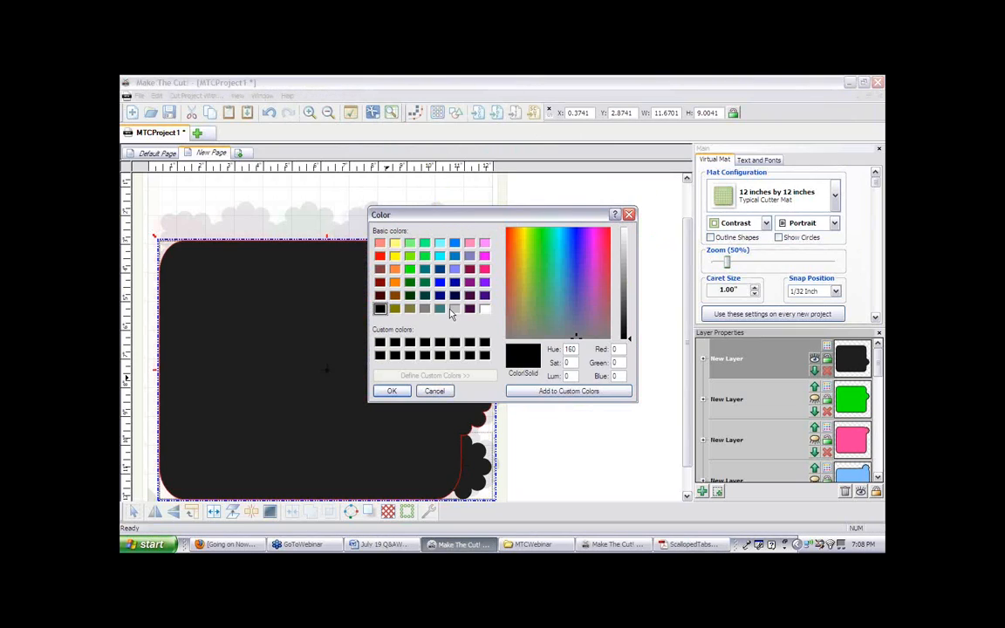
click(469, 271)
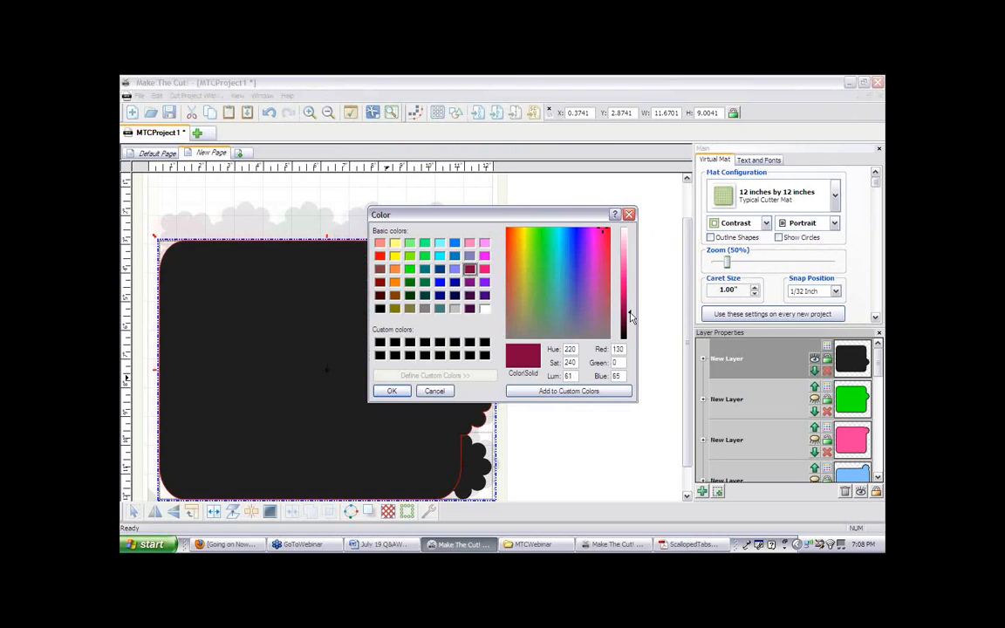
drag(630, 317, 630, 322)
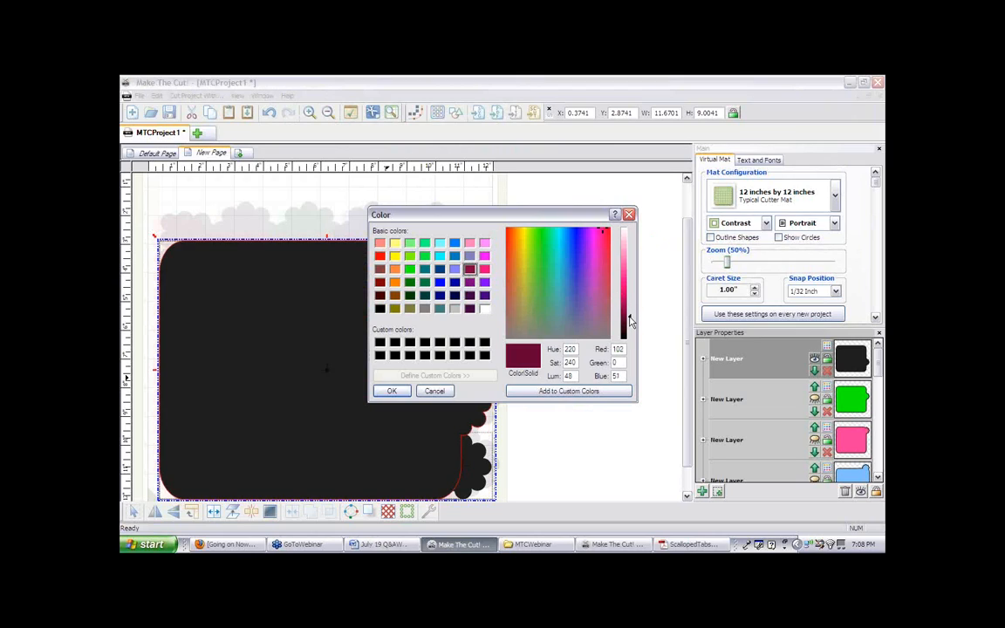
click(397, 392)
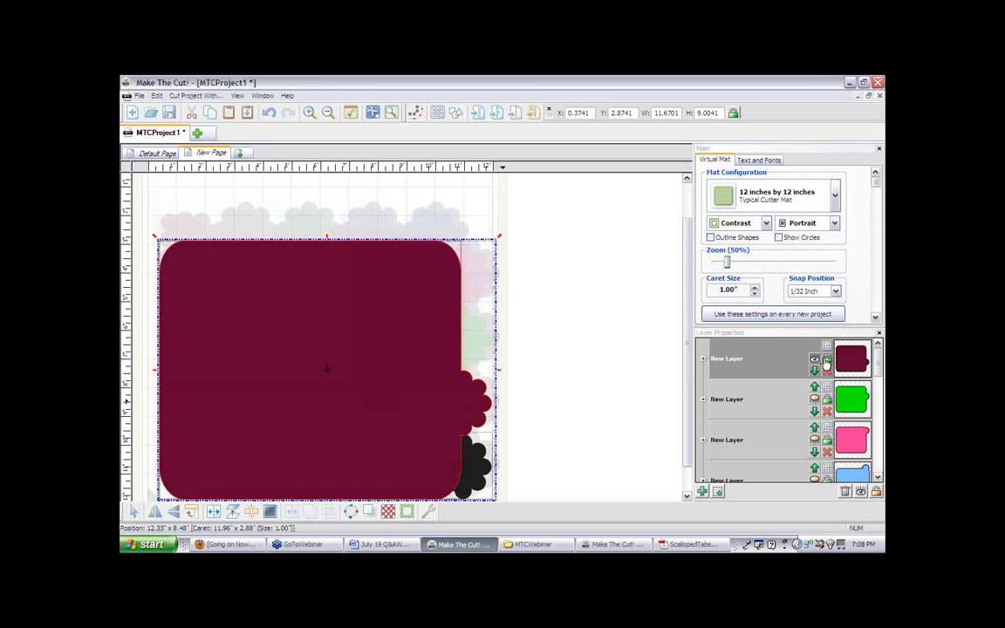
click(513, 448)
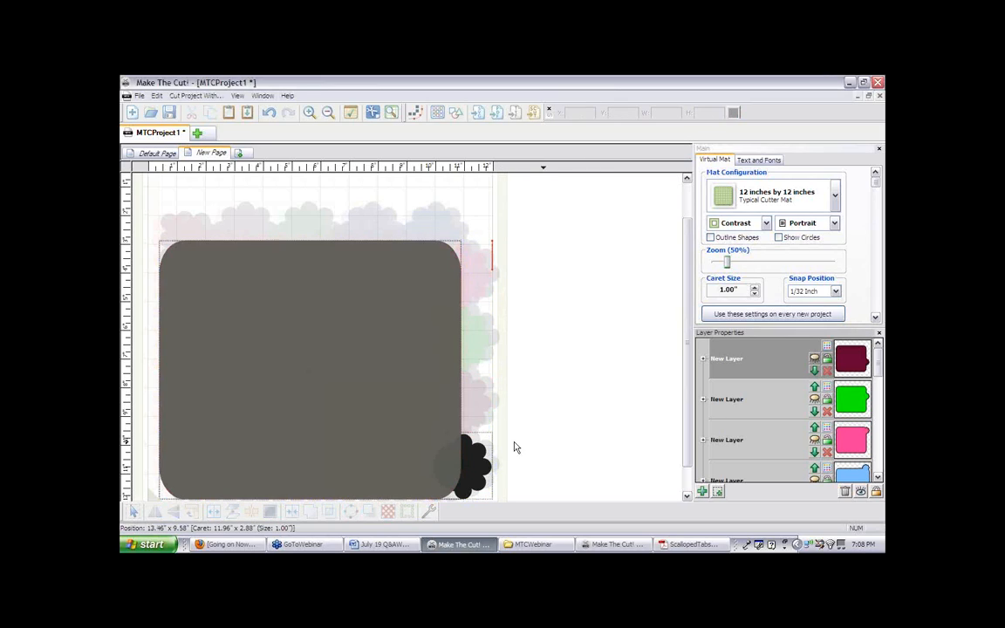
Weld the lowest right-edge scalloped tab to the rounded page shape and place the result on a new layer
click(471, 475)
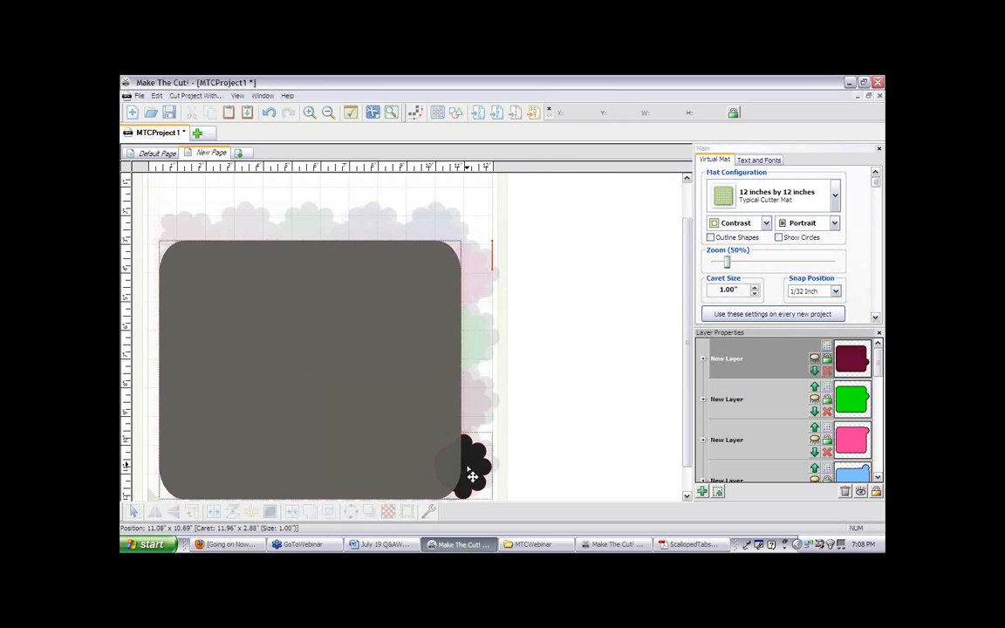
shift+click(398, 460)
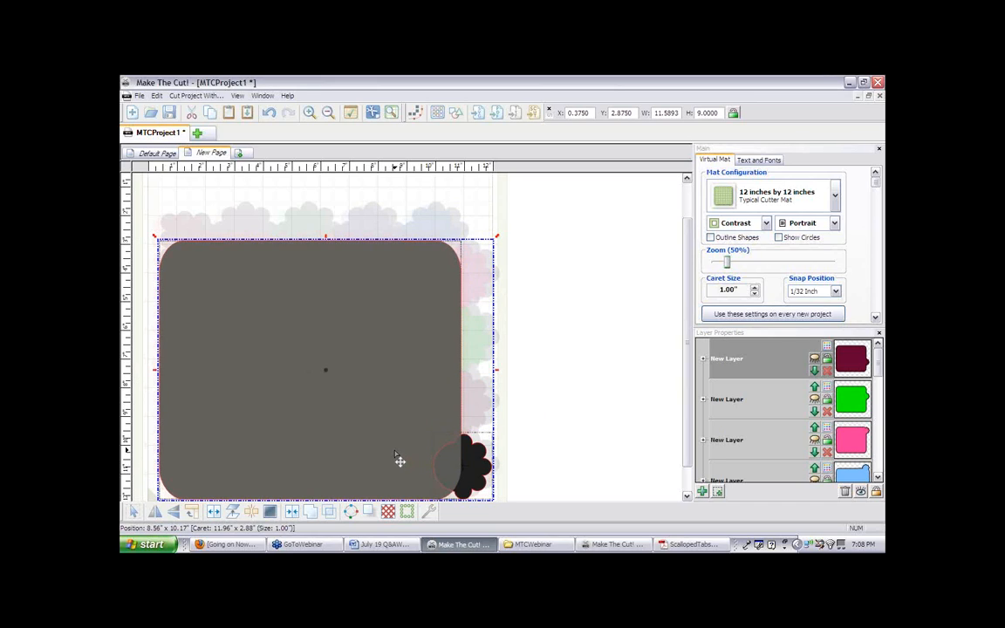
click(313, 512)
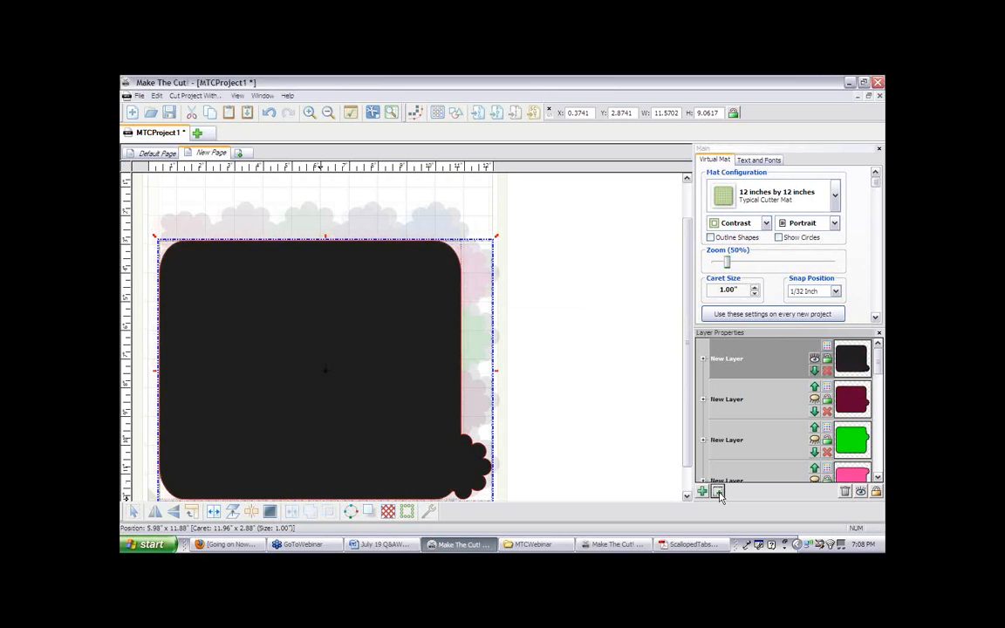
Recolor the page with the lowest right-edge tab bright blue
right_click(393, 380)
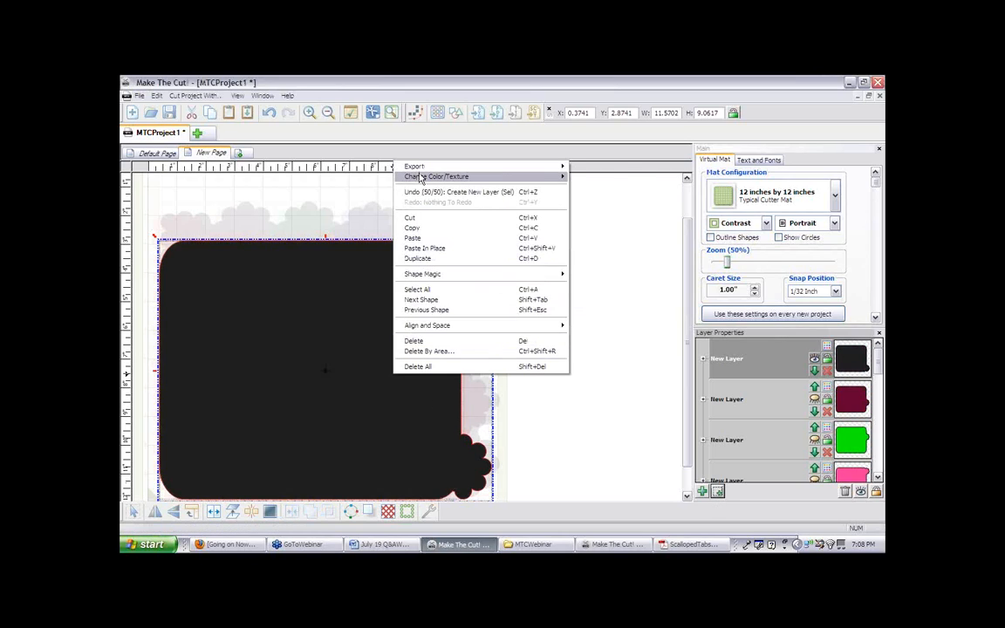
mouse_move(420, 177)
click(601, 177)
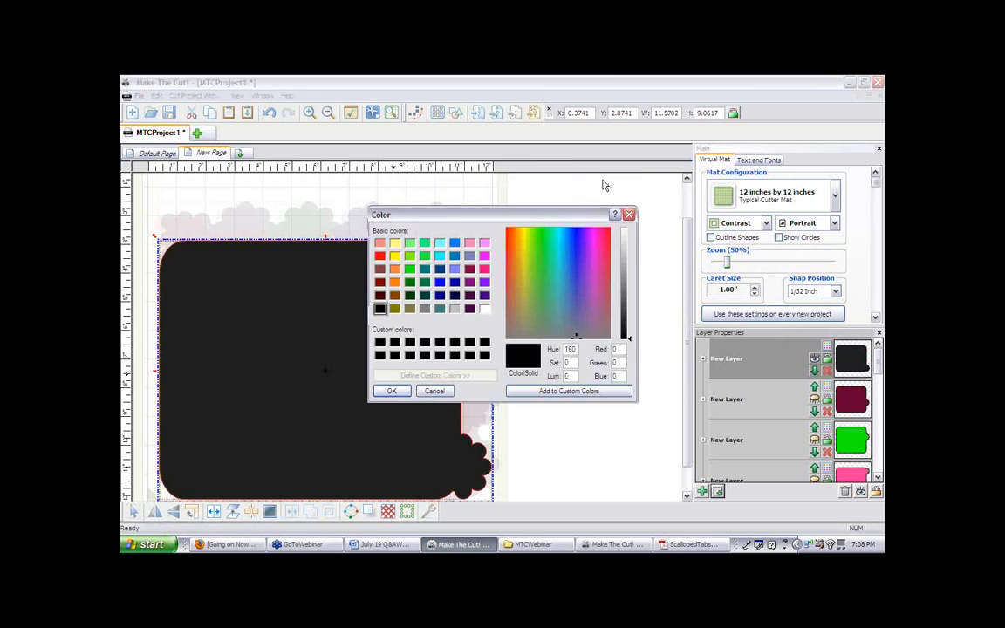
click(454, 282)
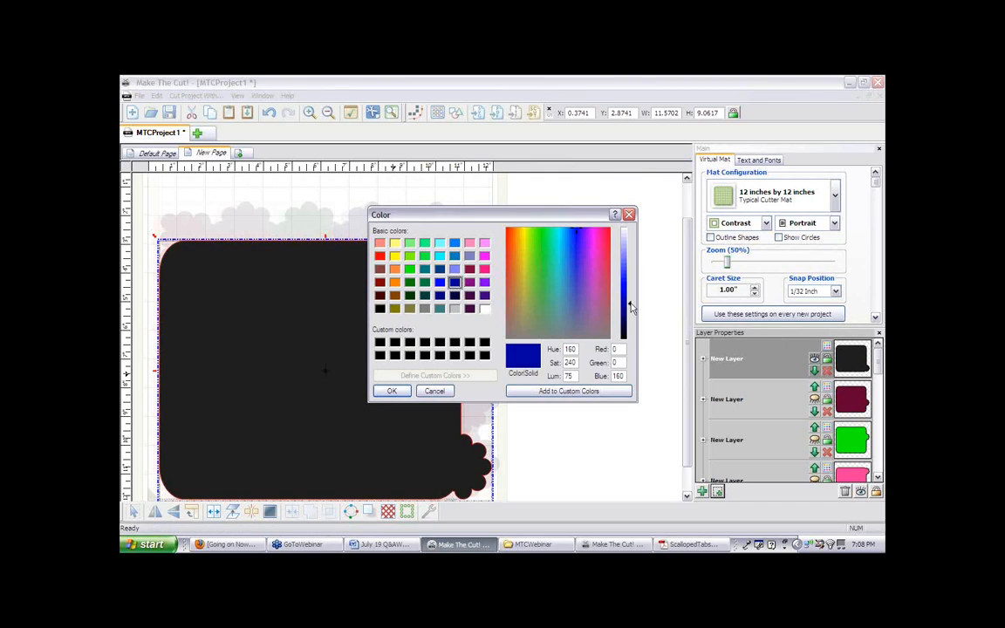
drag(631, 306, 629, 280)
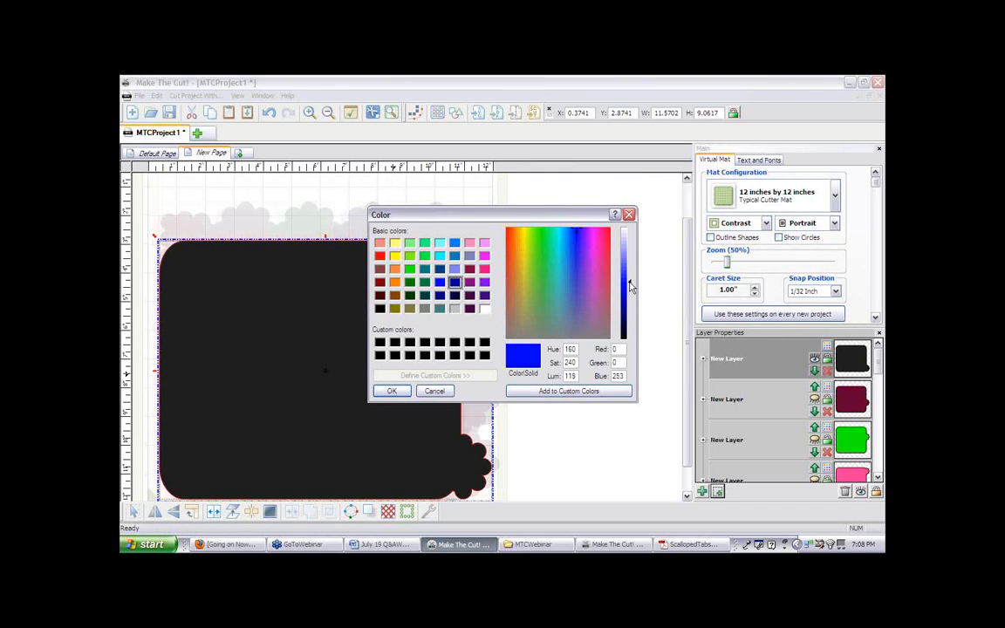
click(402, 393)
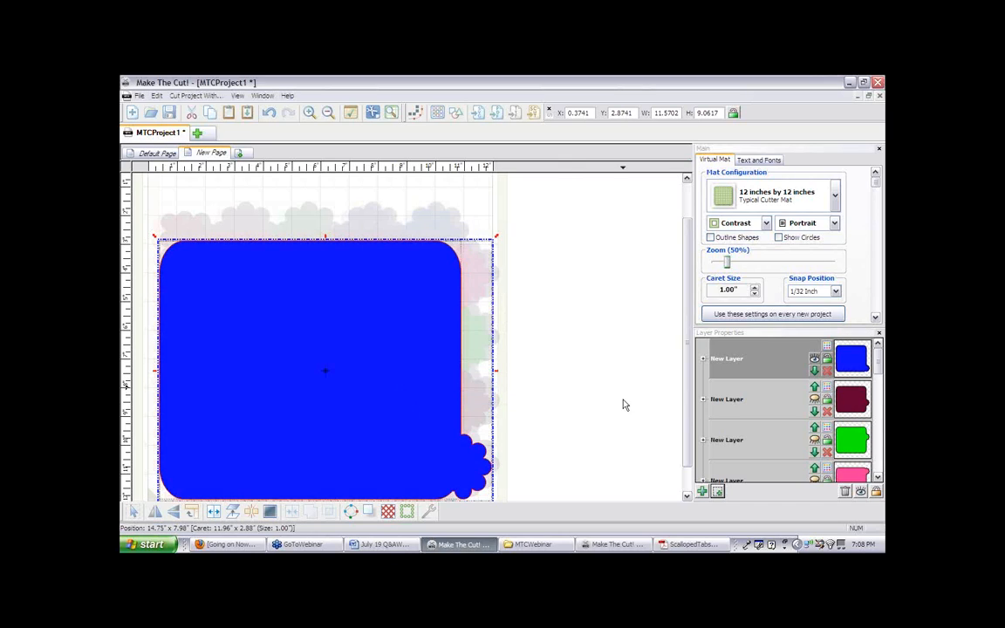
Delete all empty layers and make every remaining layer visible
click(815, 361)
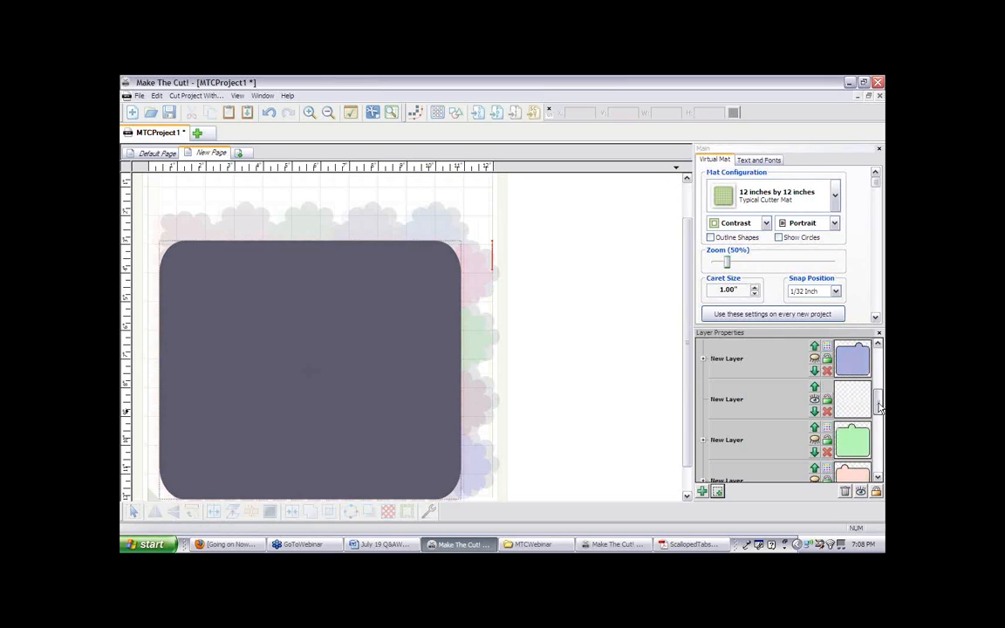
drag(880, 405, 879, 467)
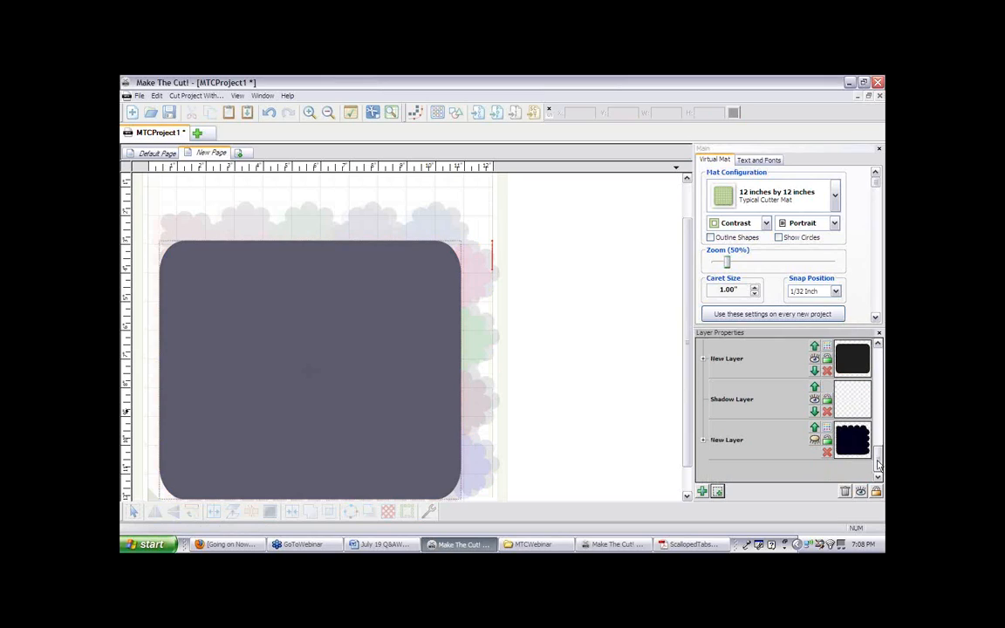
click(814, 441)
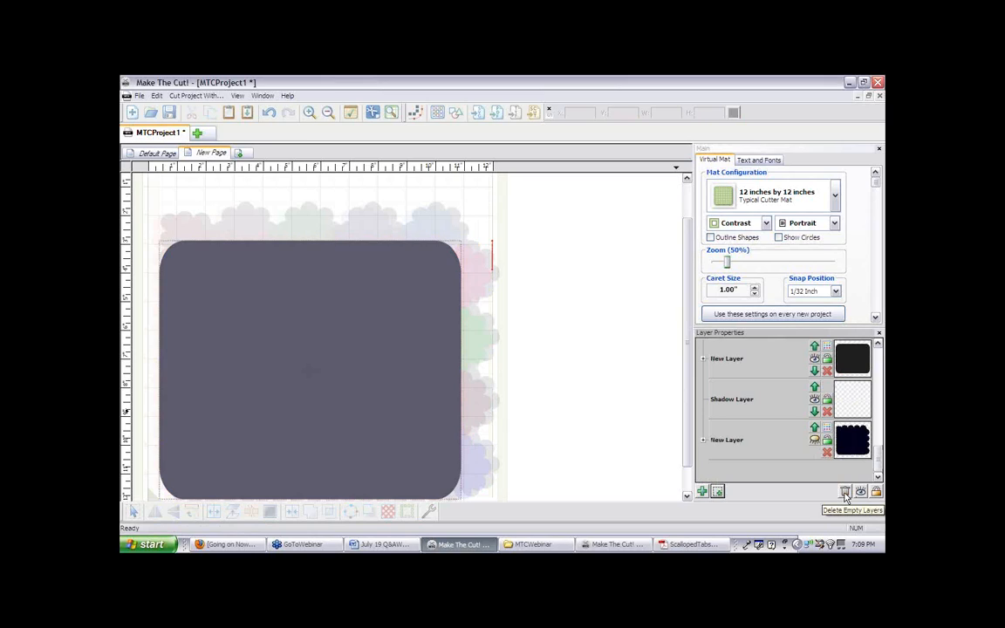
click(844, 494)
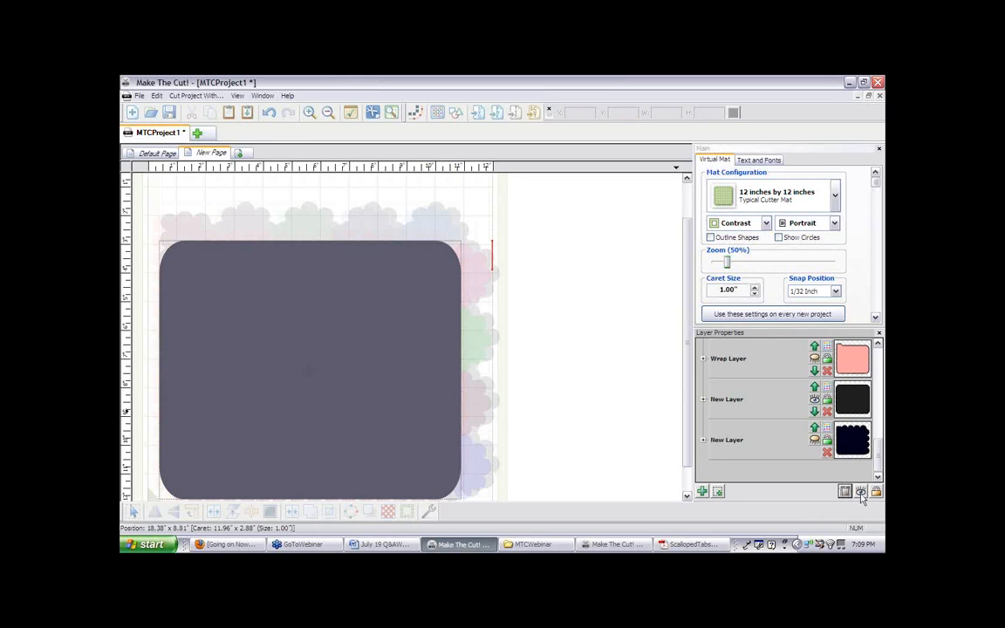
click(860, 493)
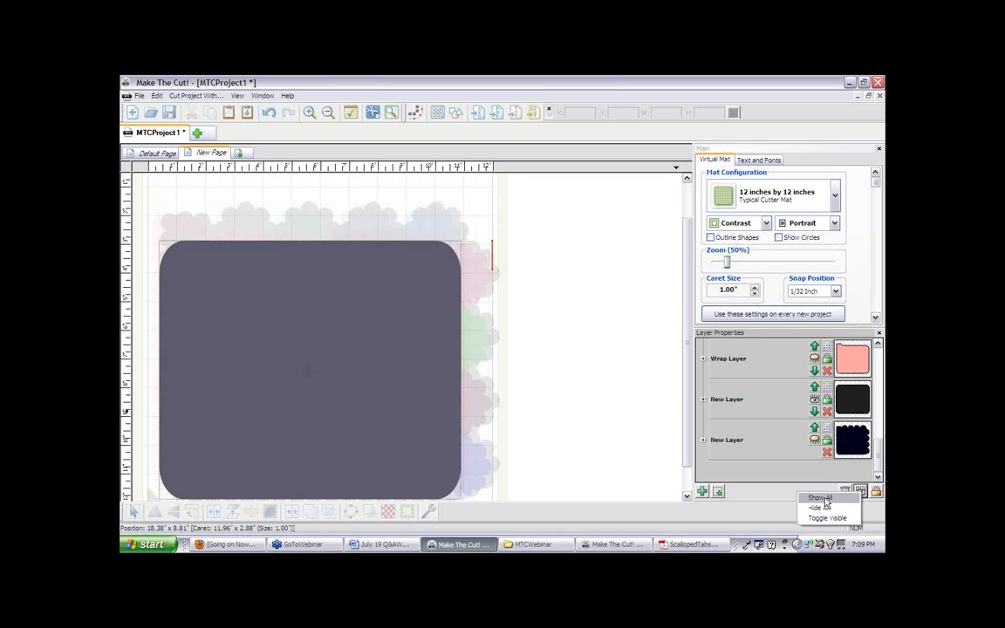
click(821, 498)
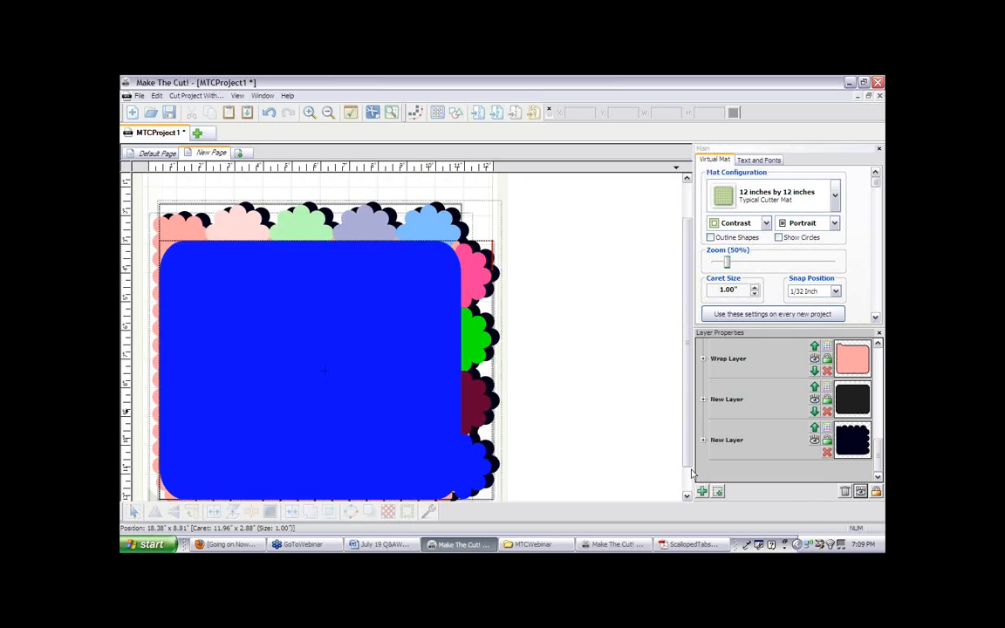
Shift the dark scalloped backing shape left to X 0.0938 so that it sits behind the colored tabs
click(501, 224)
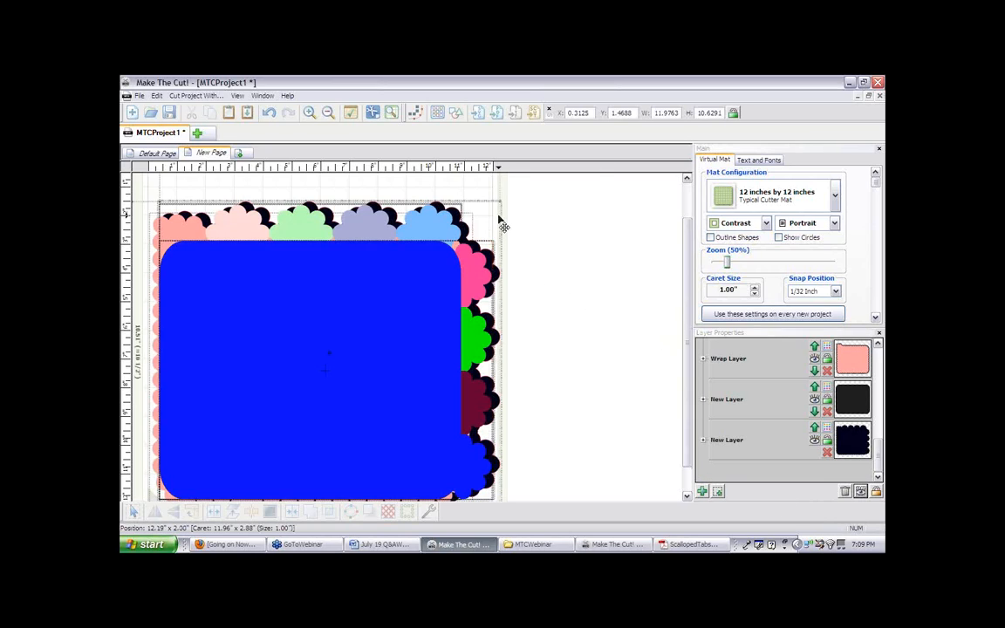
drag(492, 262, 487, 260)
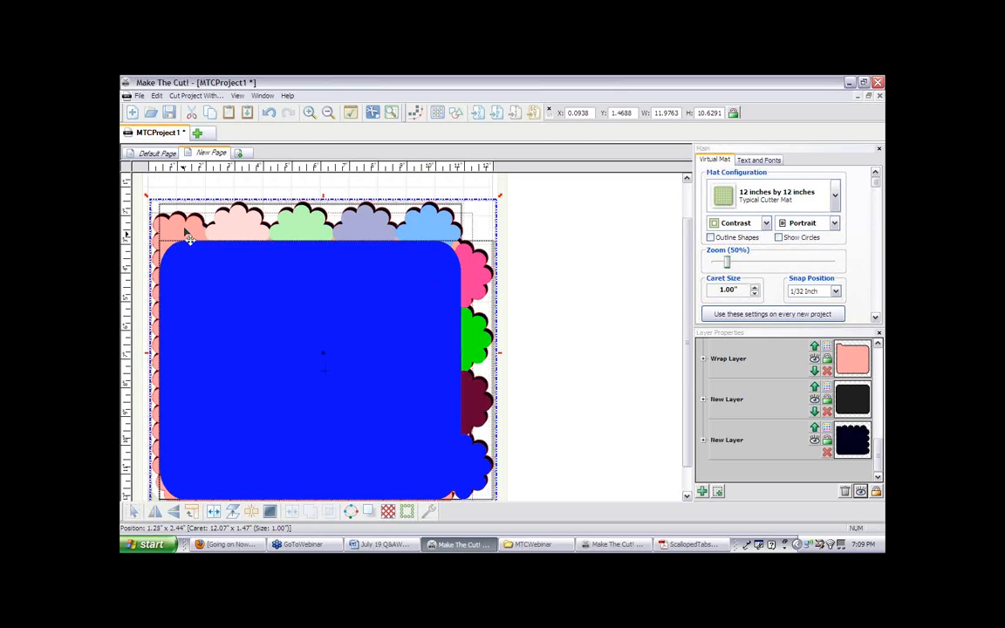
Move the Wrap Layer to the top of the layer order and nudge its scalloped page to X 0.0938, Y 1.8125
right_click(736, 360)
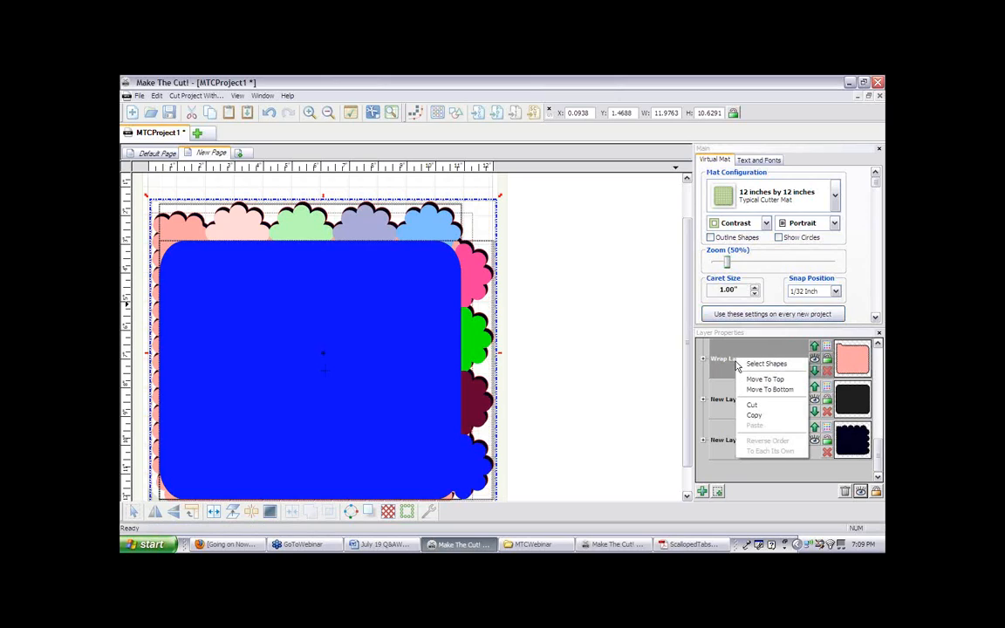
click(764, 382)
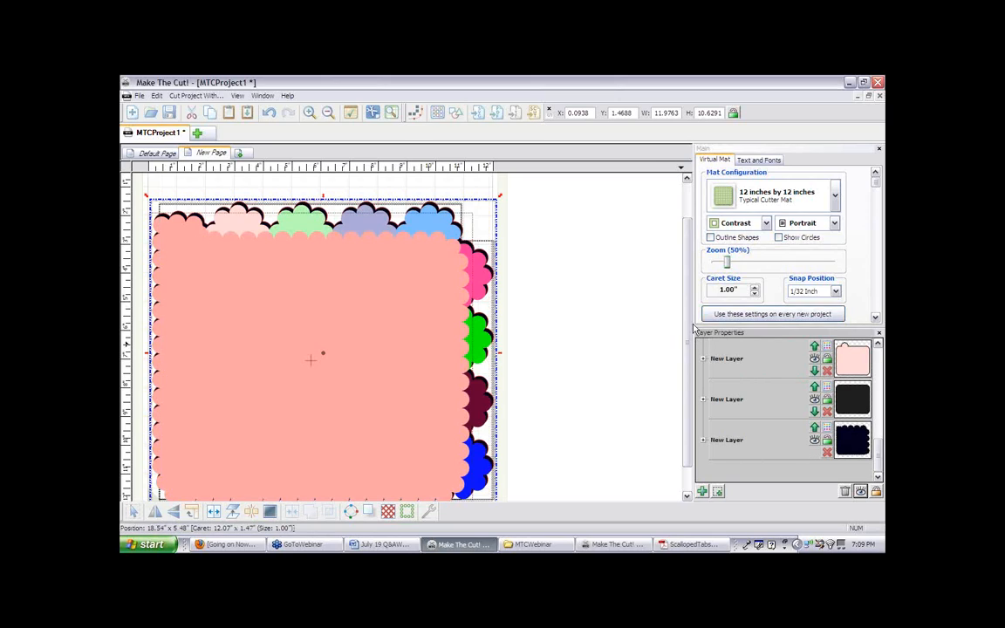
mouse_move(689, 323)
mouse_down()
mouse_move(691, 348)
mouse_move(685, 331)
mouse_up()
click(422, 398)
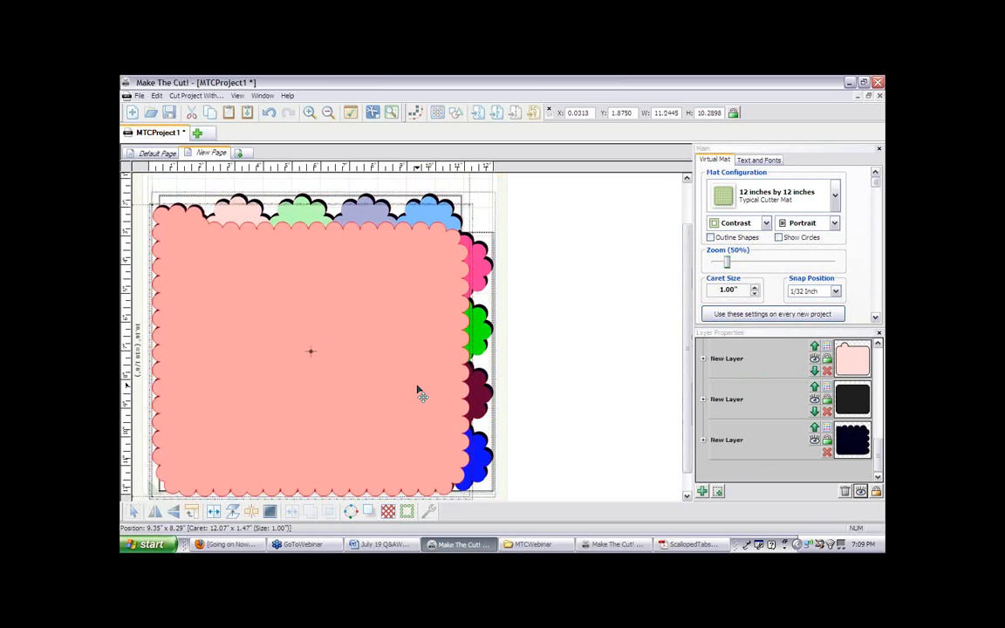
drag(416, 392, 419, 392)
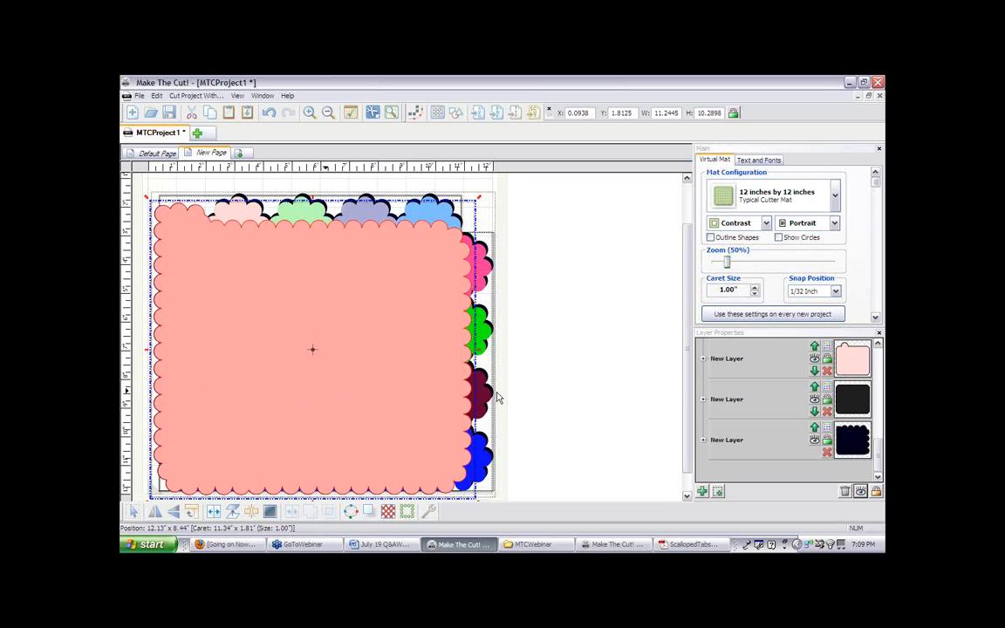
drag(688, 414, 688, 414)
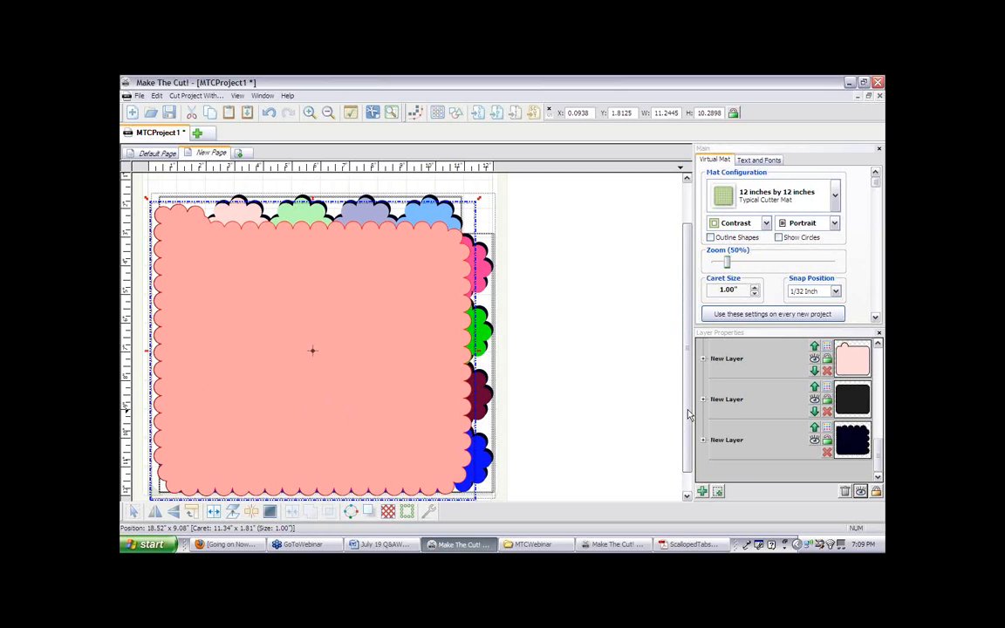
Create a new layer at the top of the layer order and add a Circle basic shape to it
click(702, 493)
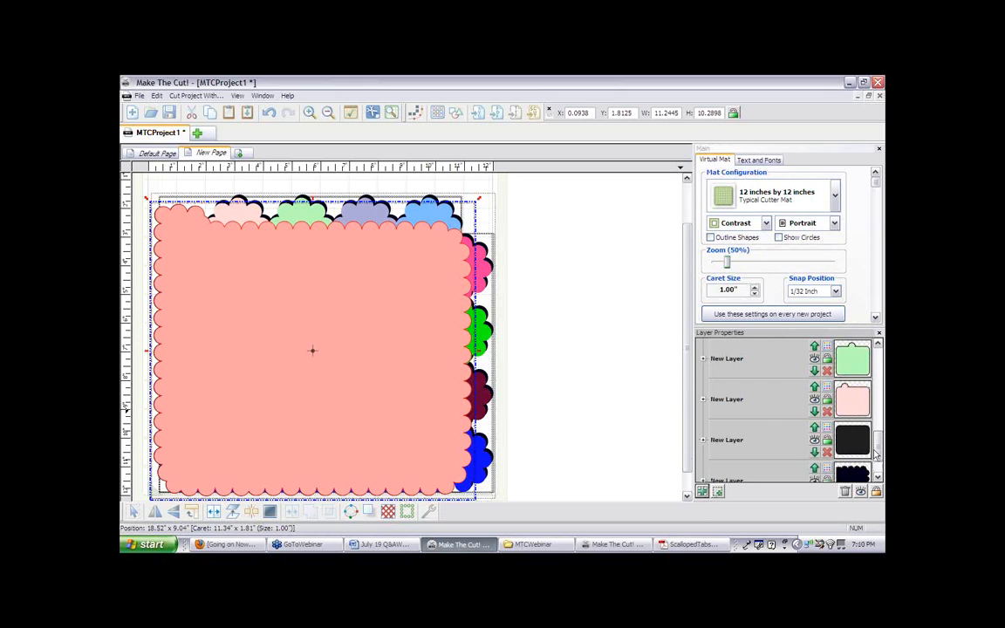
drag(877, 449, 877, 349)
click(722, 360)
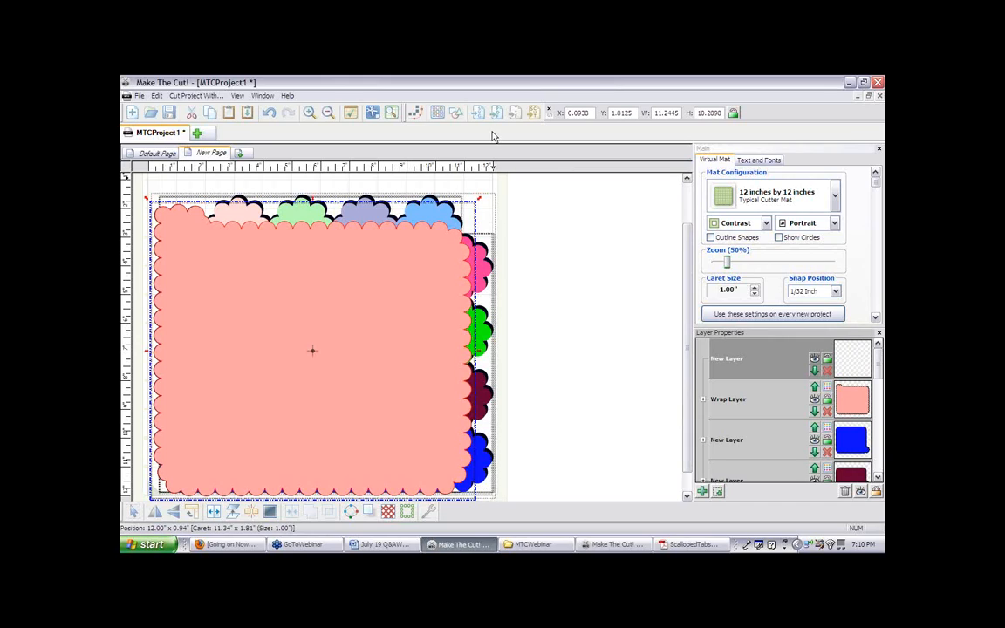
click(415, 113)
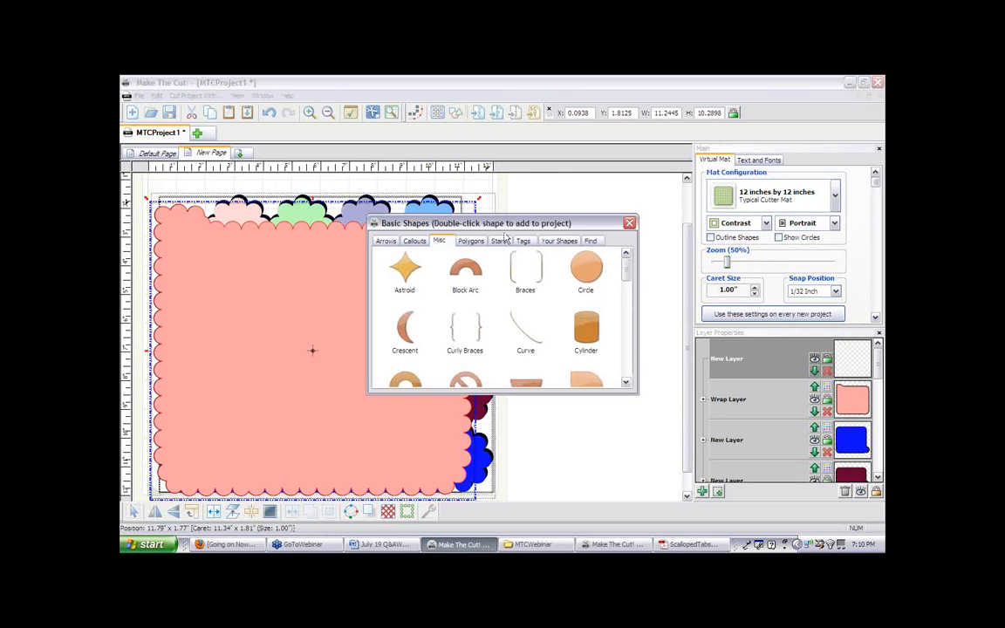
click(587, 277)
double_click(585, 277)
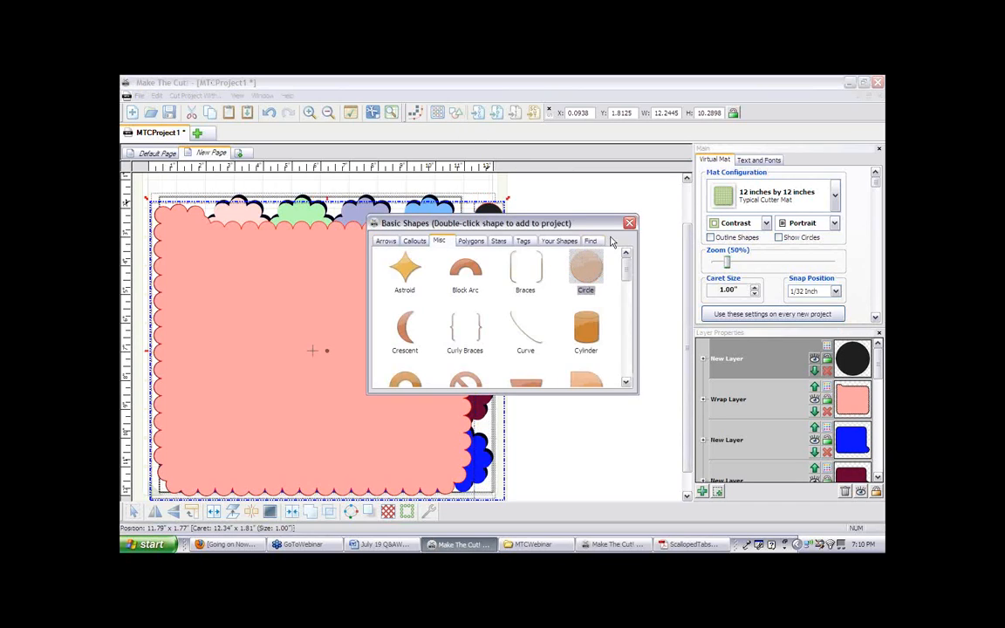
click(629, 223)
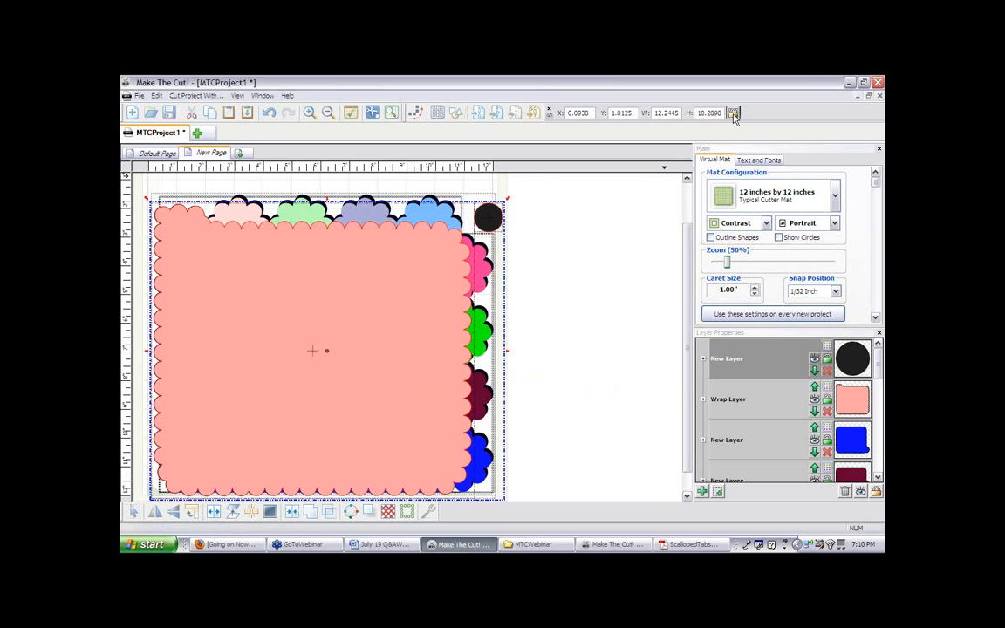
drag(679, 115, 648, 111)
key(BackSpace)
key(Return)
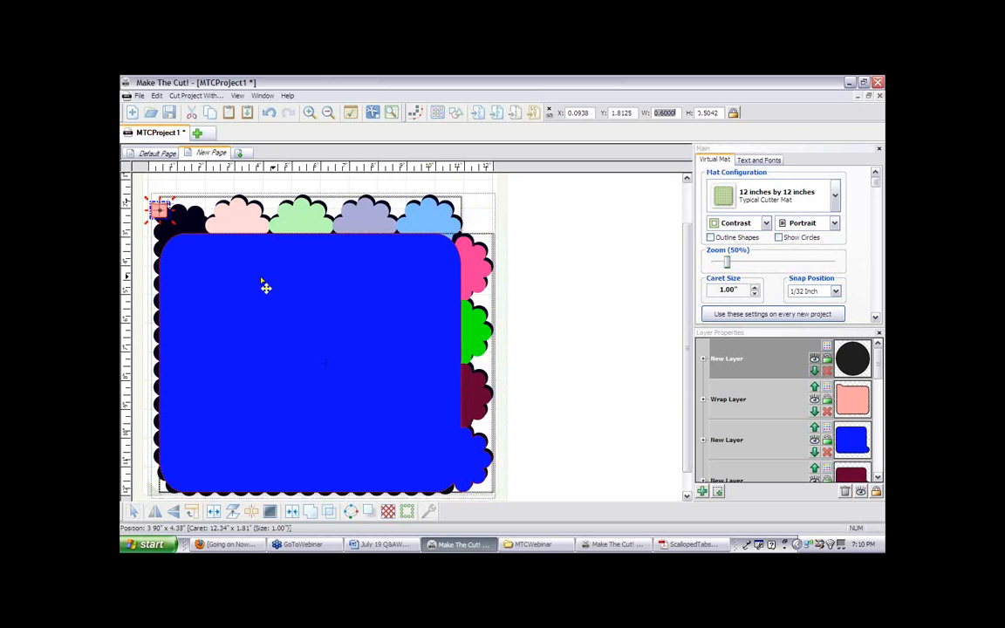
click(488, 208)
key(ctrl+z)
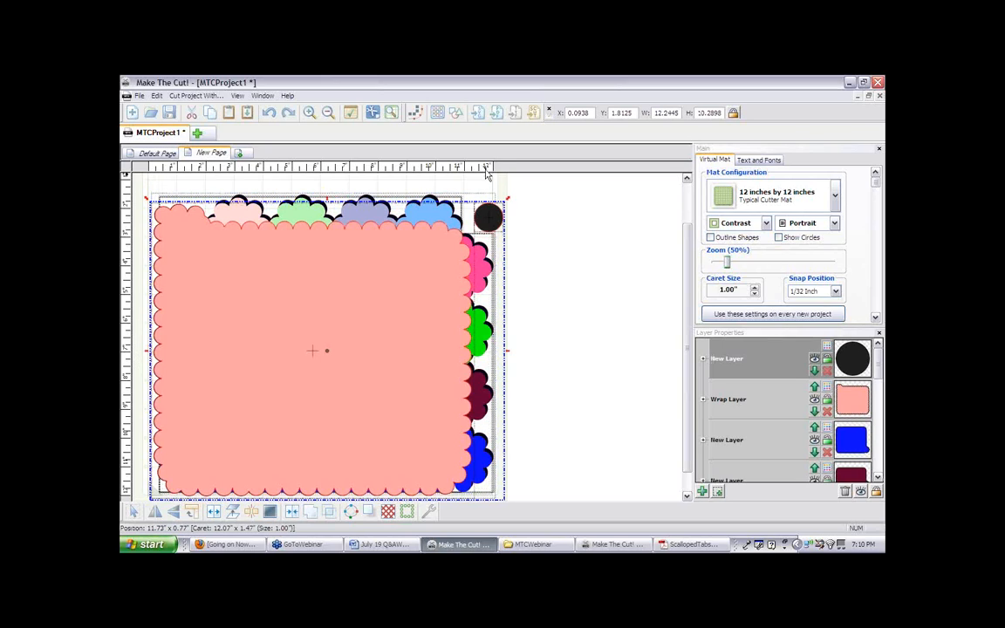
Select only the black circle and resize it proportionally to 0.5 inch wide
click(495, 196)
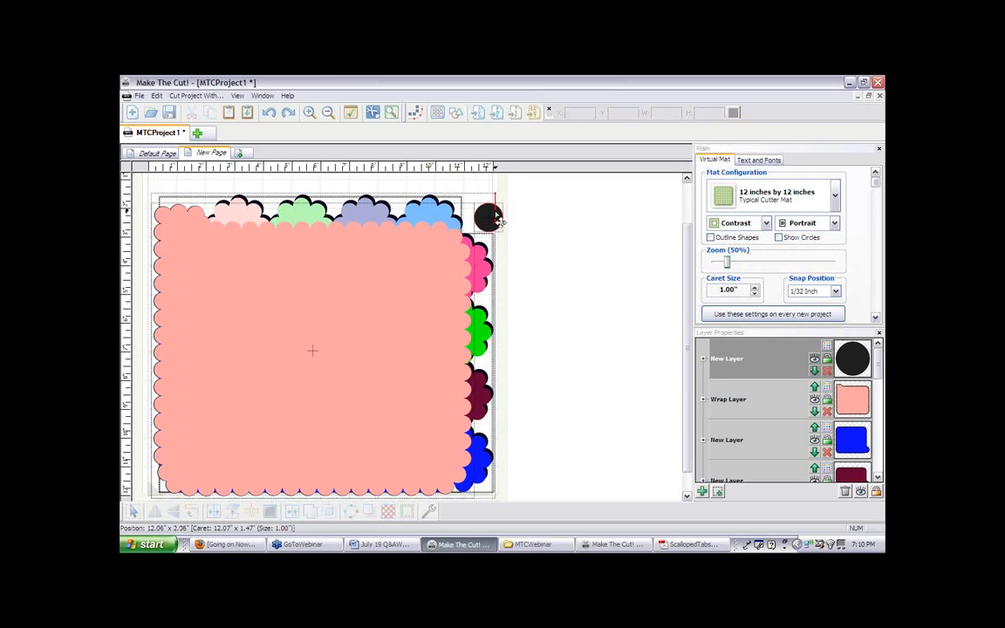
click(496, 221)
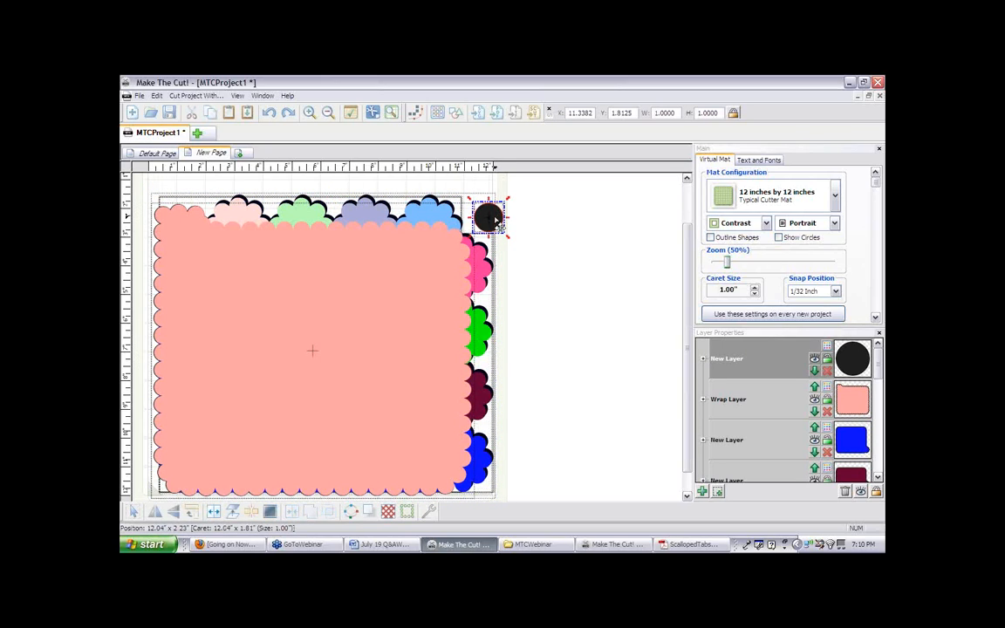
double_click(676, 113)
key(BackSpace)
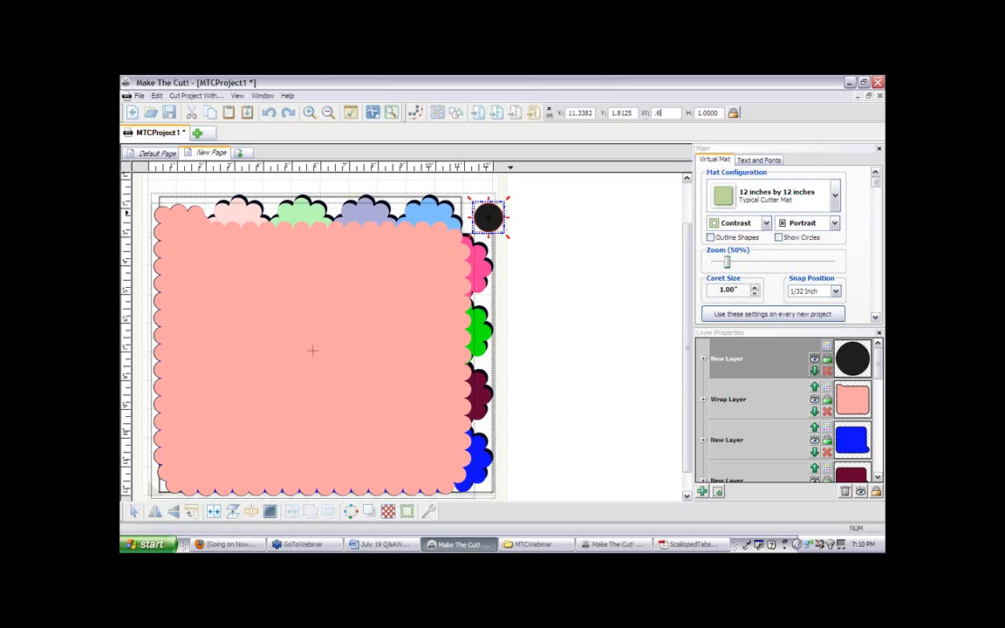
text(.6)
key(Return)
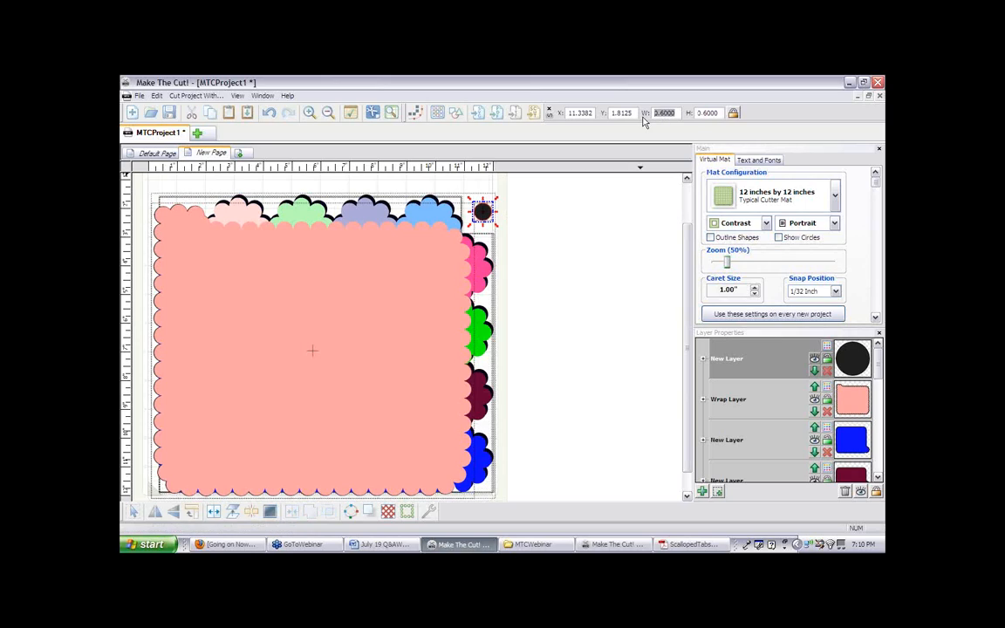
text(.5)
key(Return)
drag(482, 211, 186, 253)
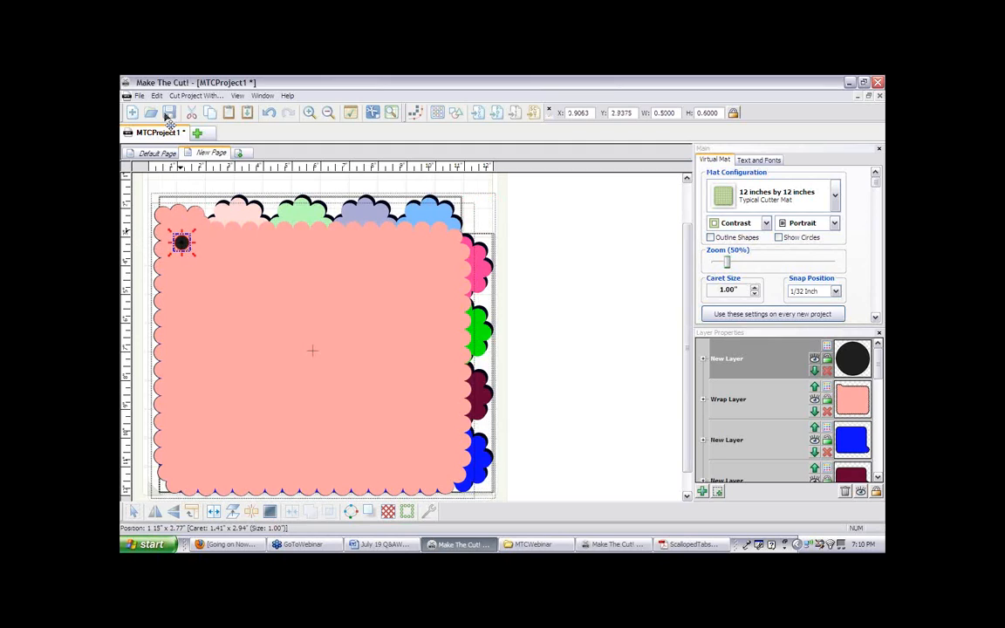
click(156, 95)
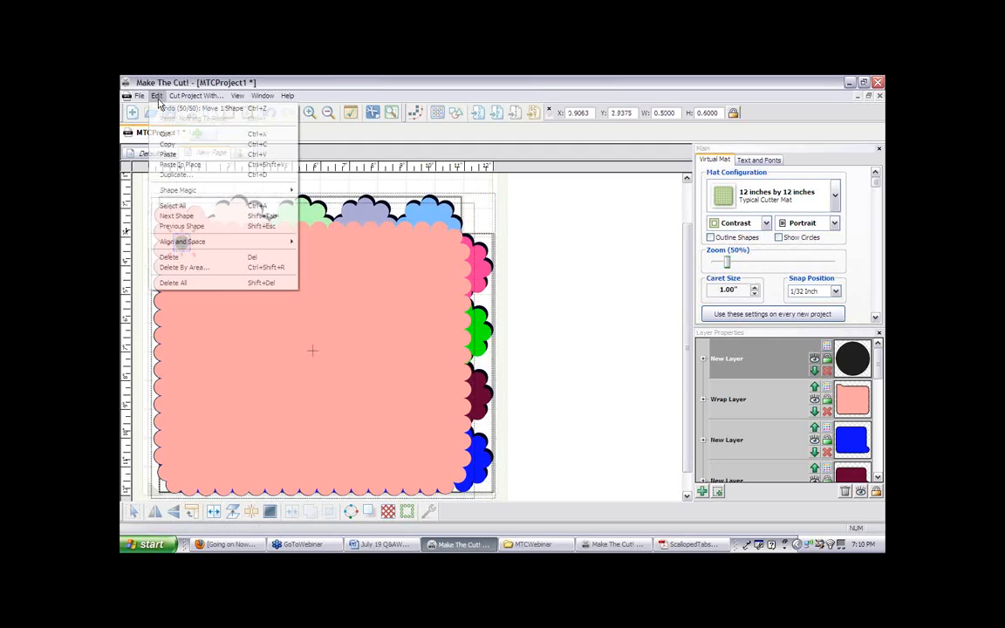
click(172, 174)
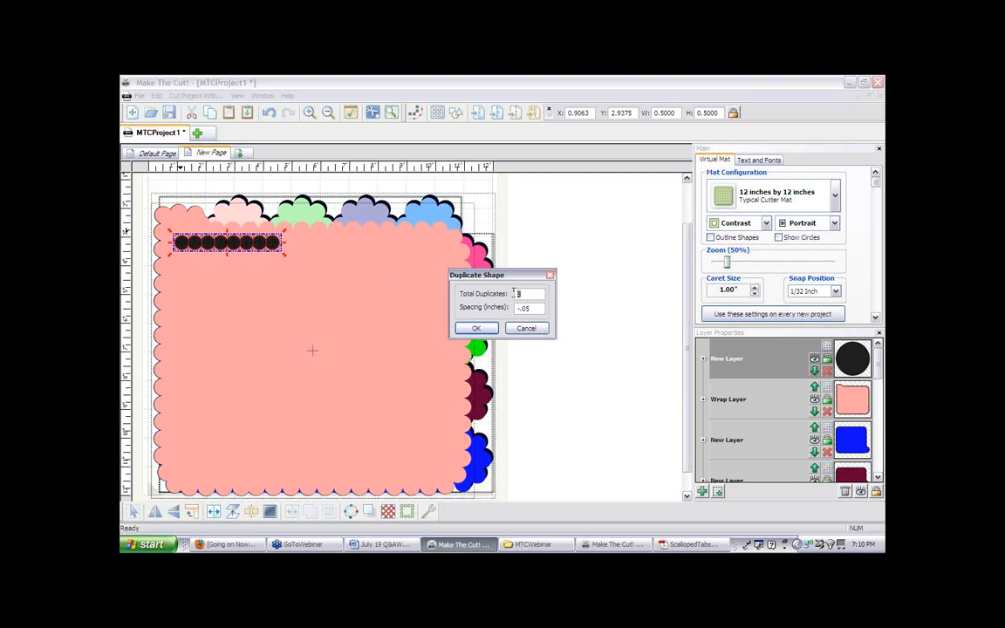
text(3)
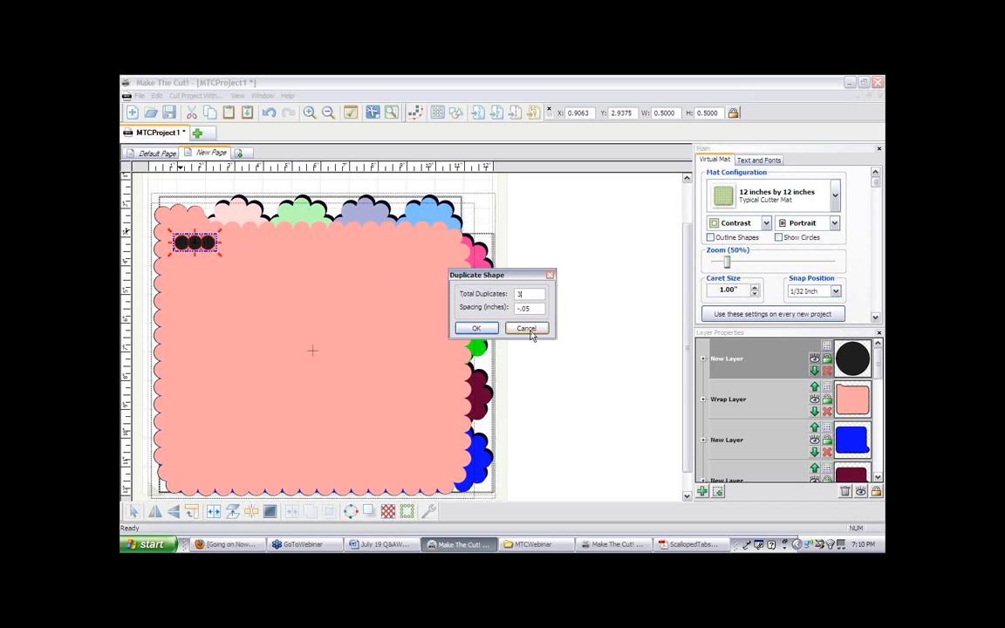
click(526, 328)
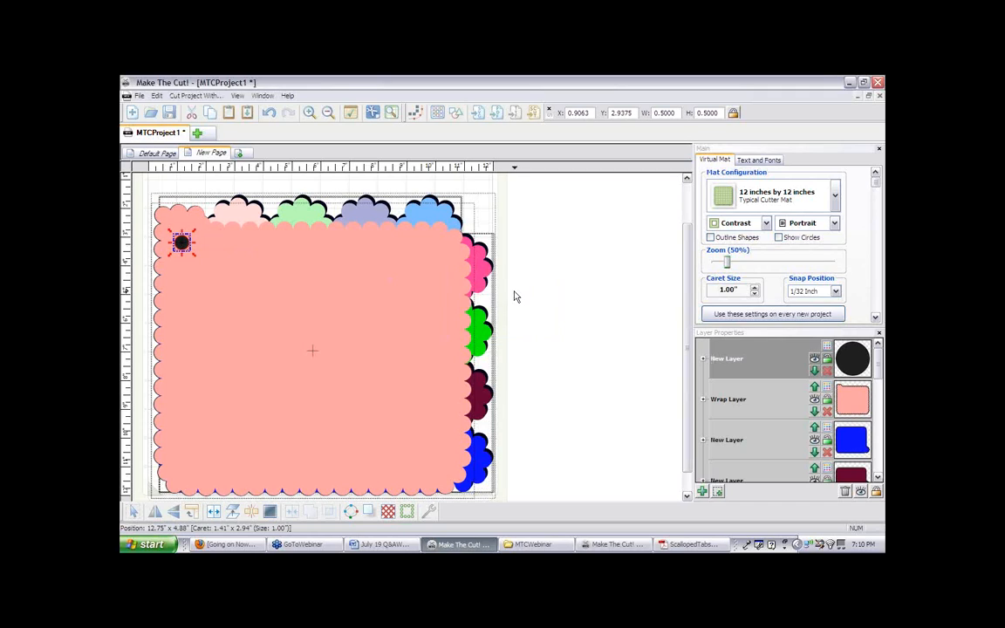
Duplicate the circle into a vertical column of 3 with 2.5-inch spacing and place the column along the scalloped page's left edge
drag(198, 252, 482, 228)
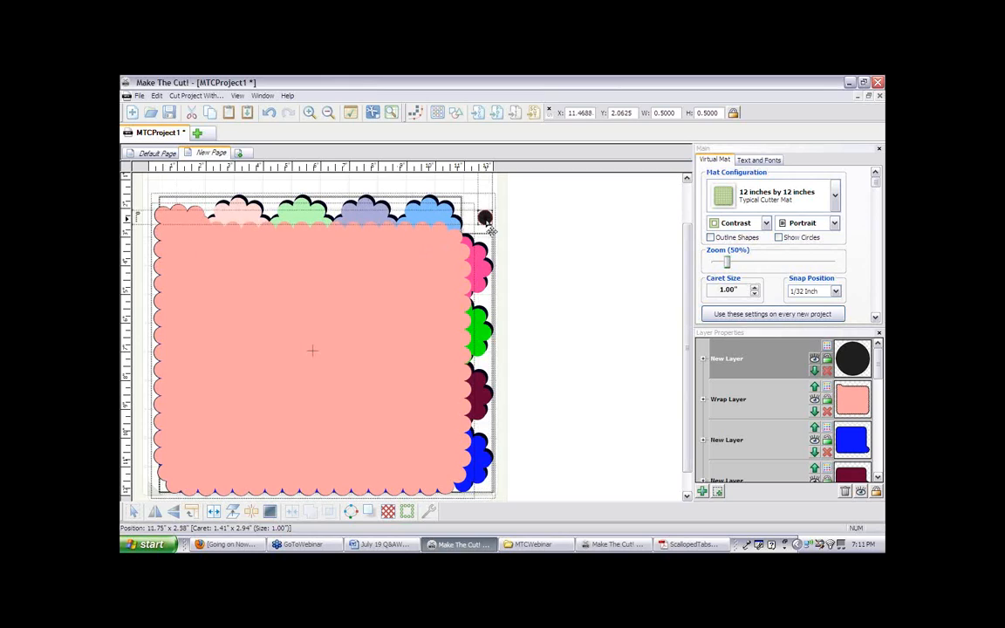
click(156, 95)
click(185, 175)
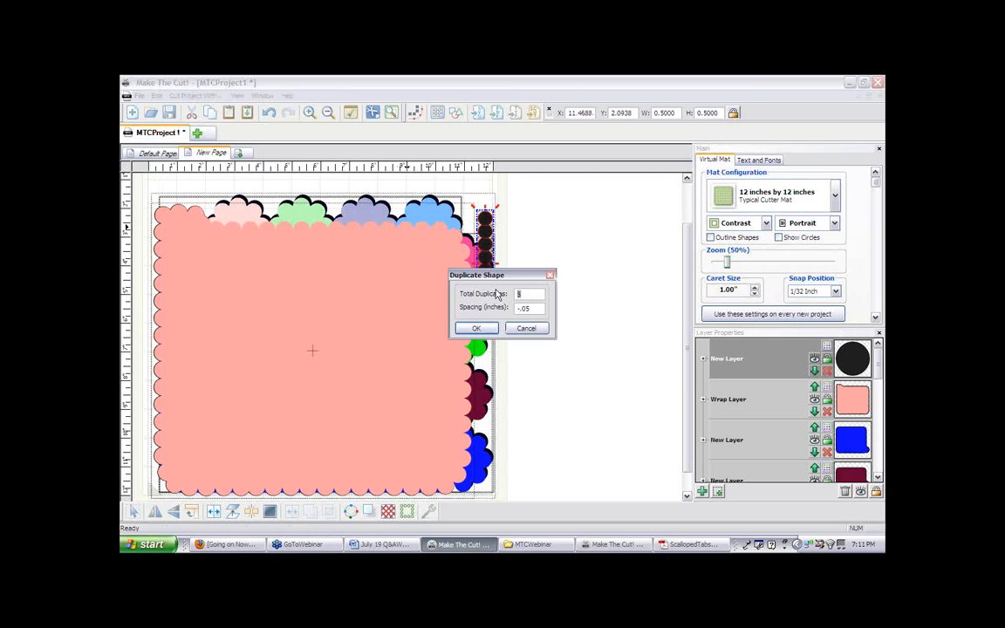
text(3)
key(Tab)
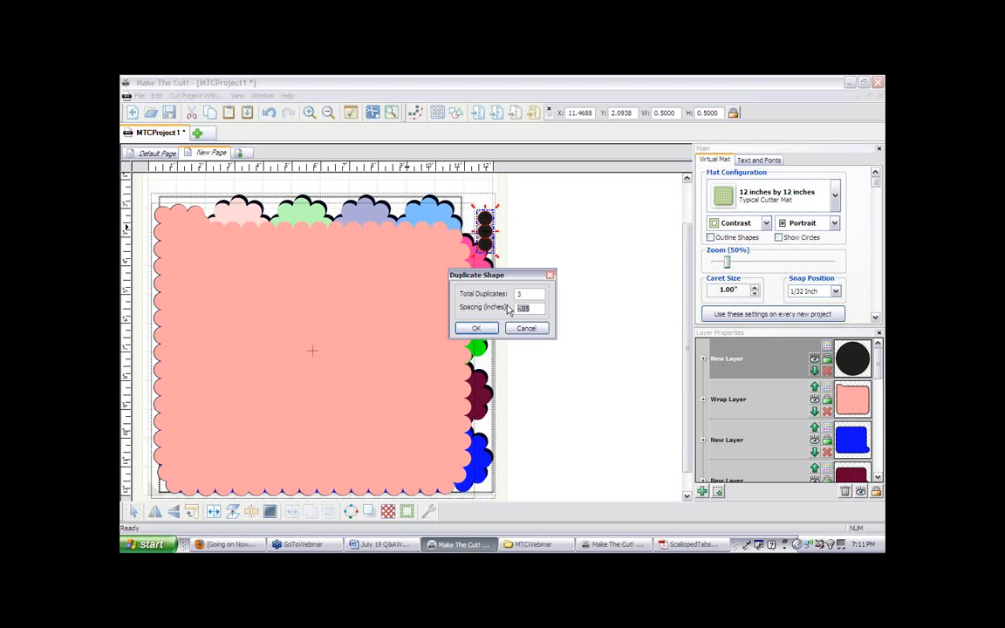
text(2)
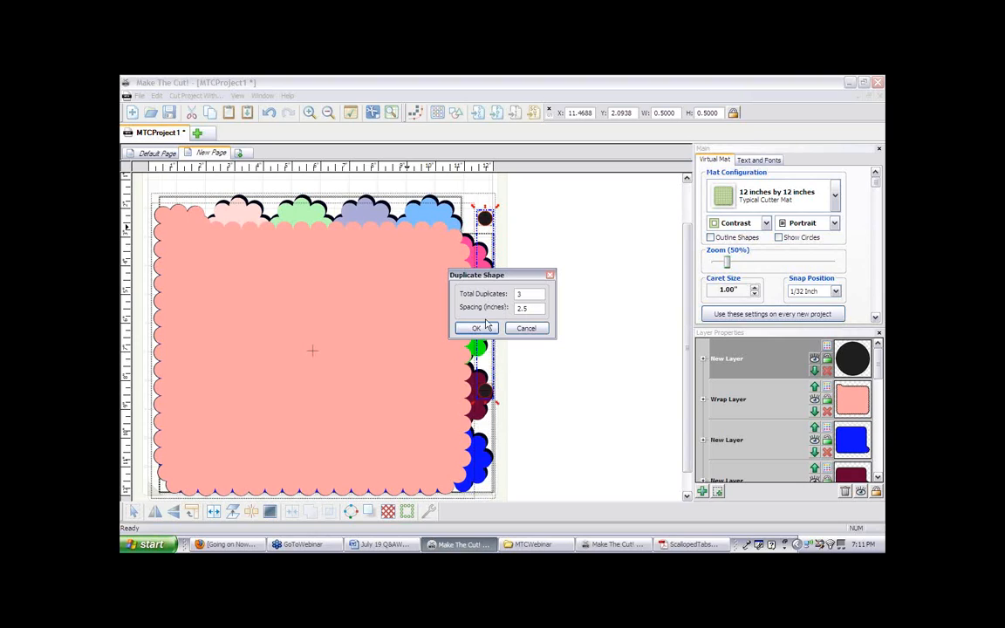
click(476, 328)
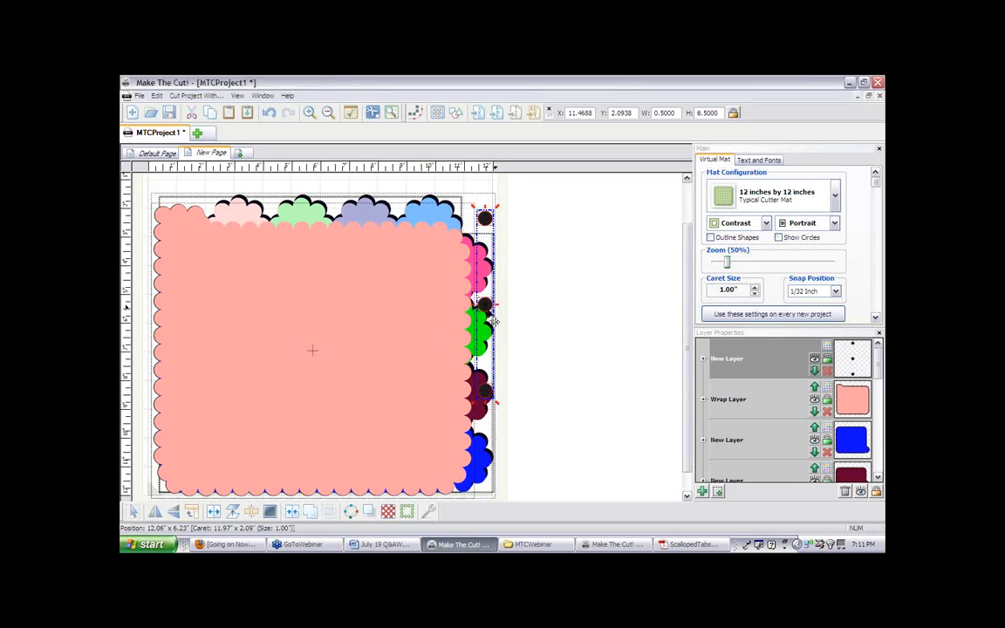
drag(486, 318, 184, 320)
click(508, 352)
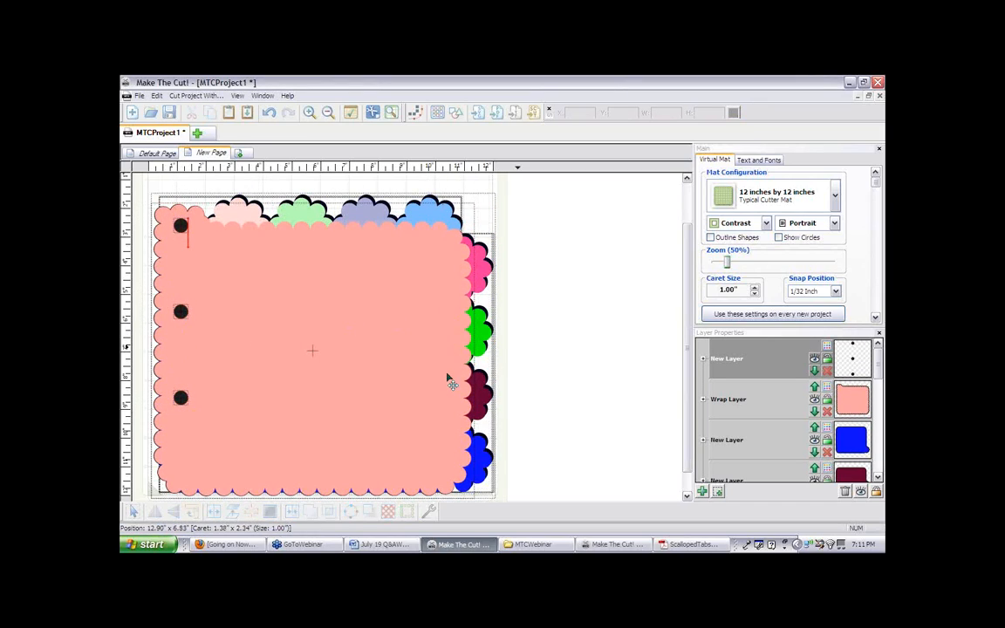
Move only the lowest black circle straight down near the scalloped page's lower edge, to Y 10.4792
click(183, 406)
drag(181, 403, 181, 421)
key(Down)
key(Down)
key(Down)
key(Down)
key(Down)
key(Down)
key(Down)
key(Down)
key(Down)
key(Down)
key(Down)
key(Down)
key(Down)
key(Down)
key(Down)
key(Down)
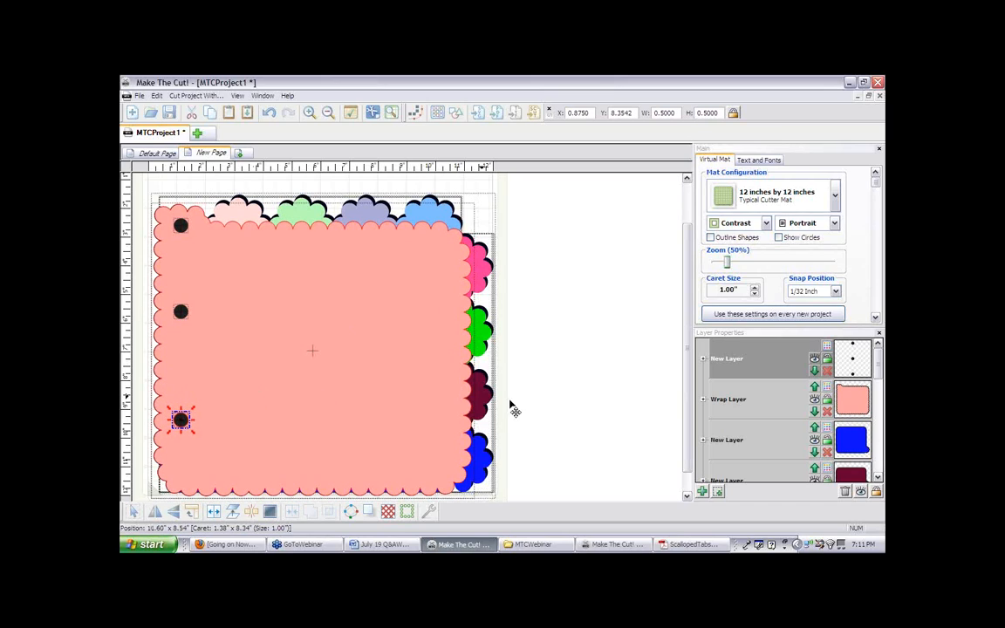
key(Down)
key(Down)
key(Down)
key(Down)
key(Down)
key(Down)
key(Down)
key(Down)
key(Down)
key(Down)
key(Down)
key(Down)
key(Down)
key(Down)
key(Down)
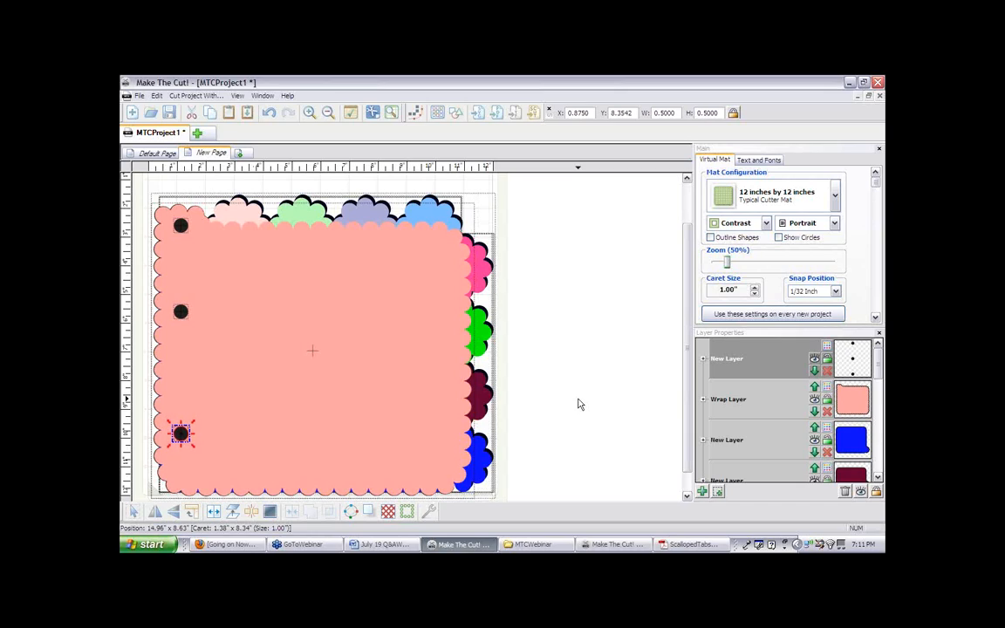
key(Down)
key(Down)
key(Down)
key(Down)
key(Down)
key(Down)
key(Down)
key(Down)
key(Down)
key(Down)
key(Down)
key(Down)
key(Down)
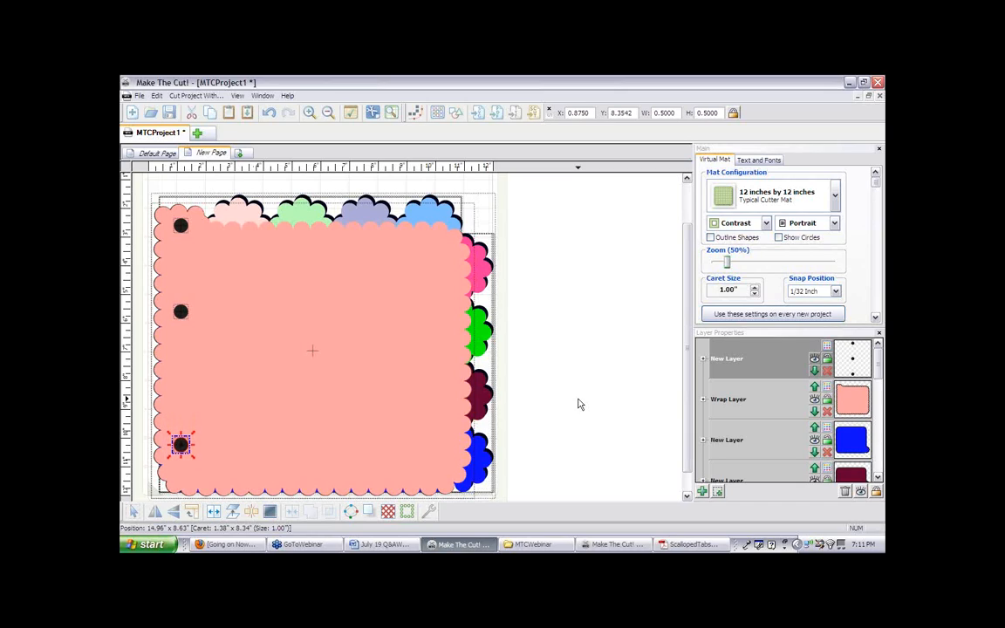
key(Down)
key(Down)
key(Down)
key(Down)
key(Down)
key(Down)
key(Down)
key(Down)
key(Down)
key(Down)
key(Down)
key(Down)
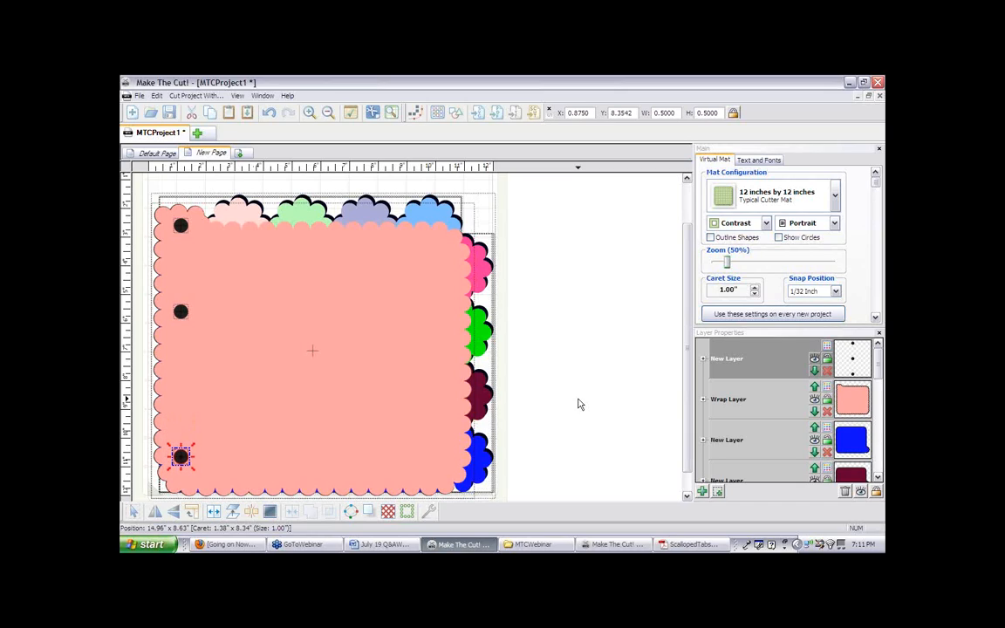
key(Up)
key(Up)
key(Up)
key(Up)
key(Up)
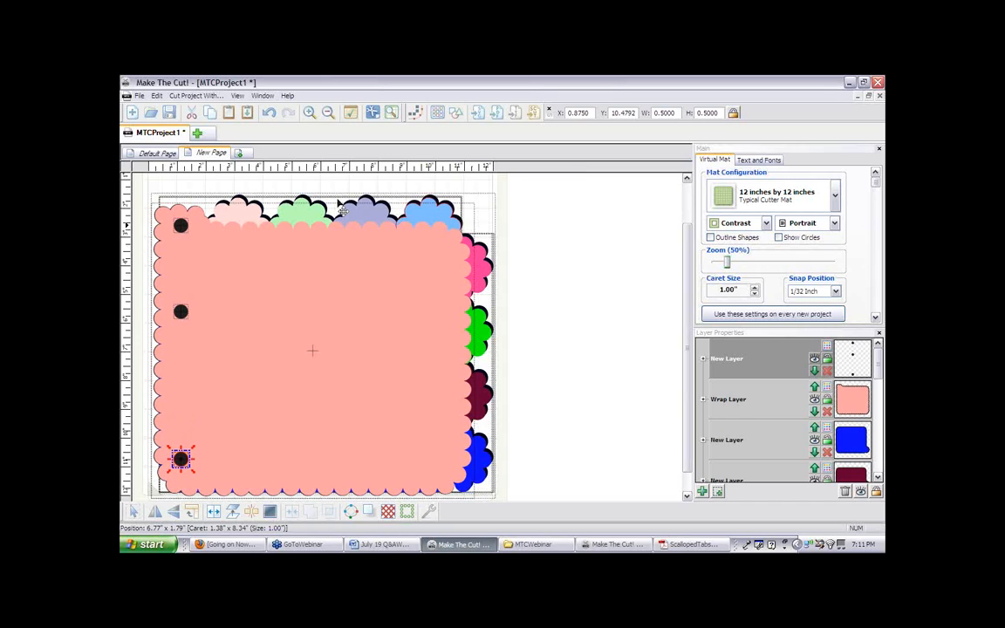
Select all three black circles and space them evenly in the vertical direction
drag(159, 181, 206, 493)
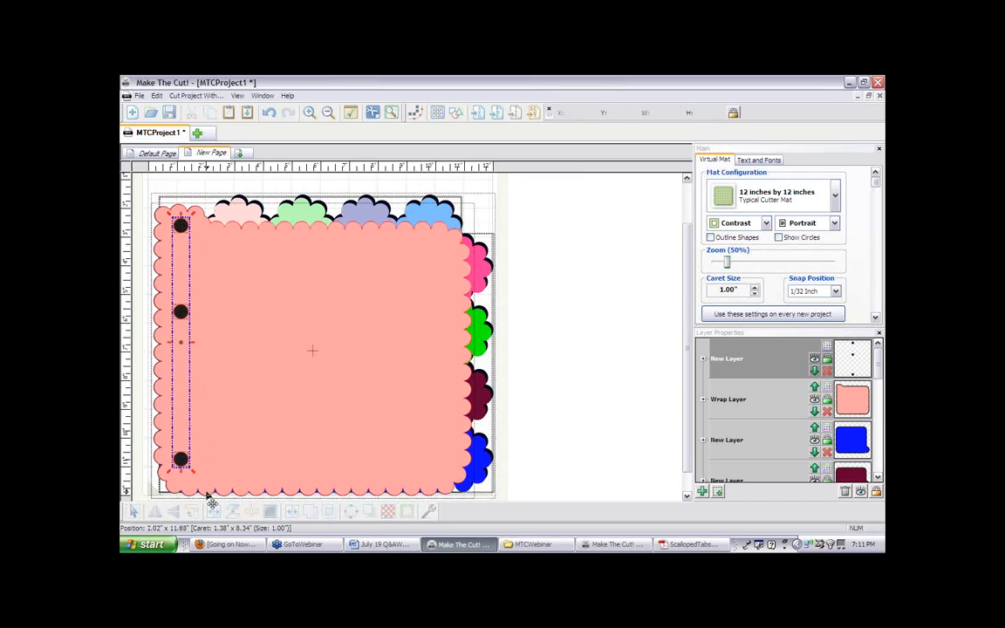
right_click(184, 338)
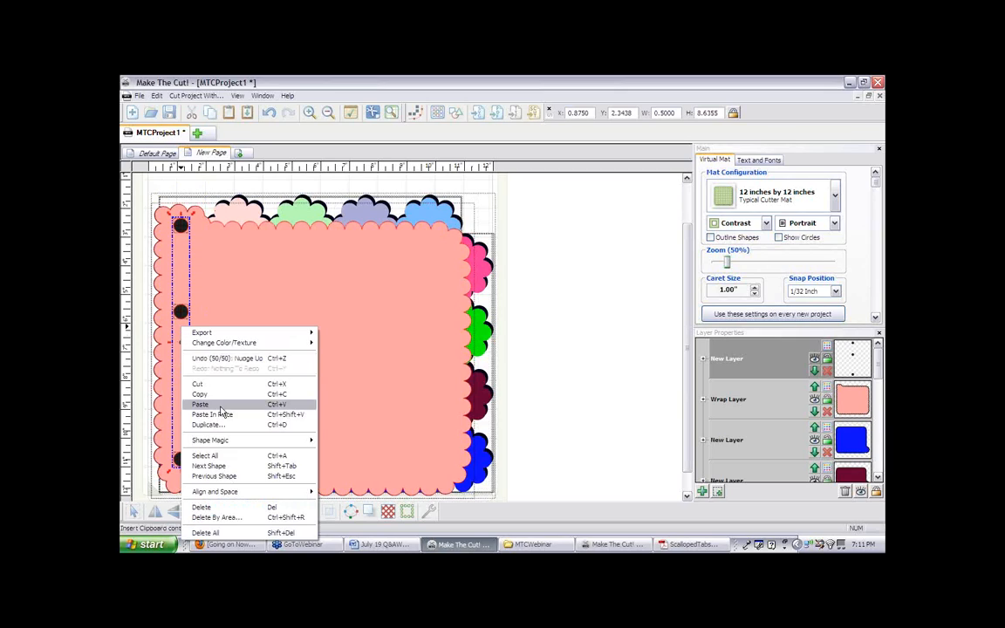
mouse_move(301, 492)
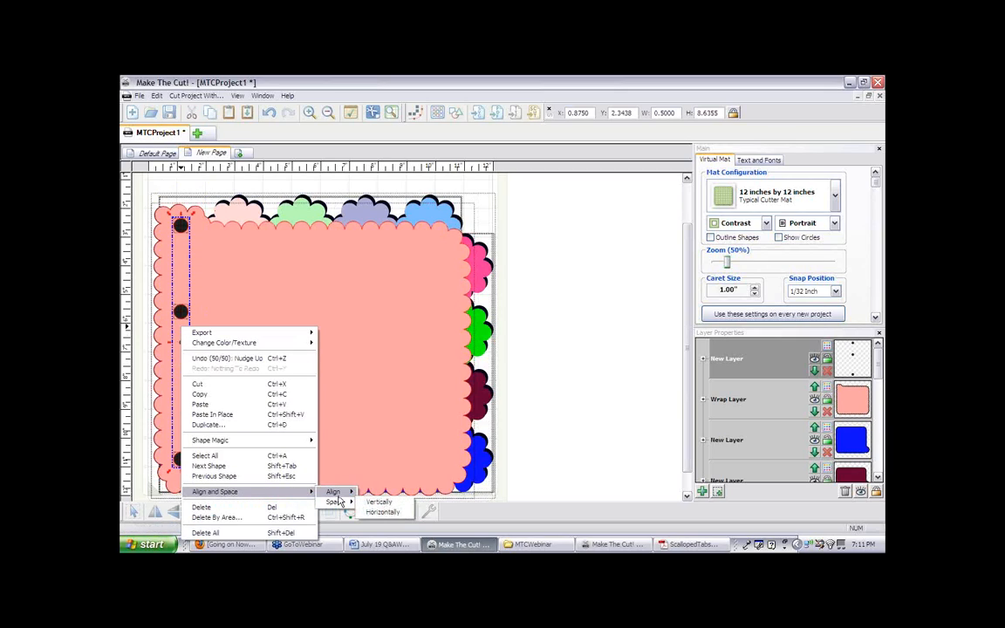
mouse_move(333, 492)
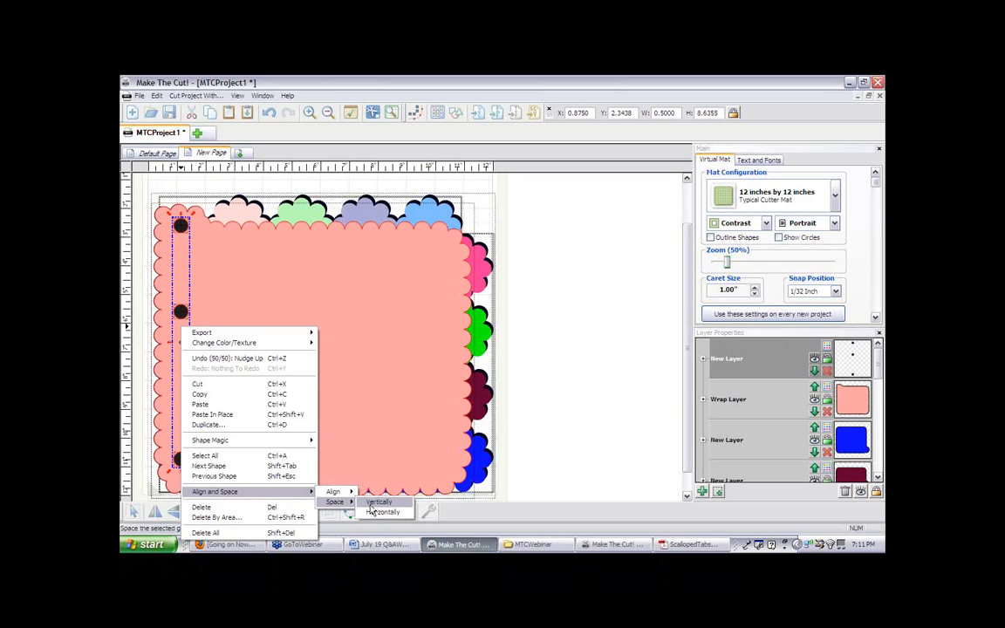
click(371, 503)
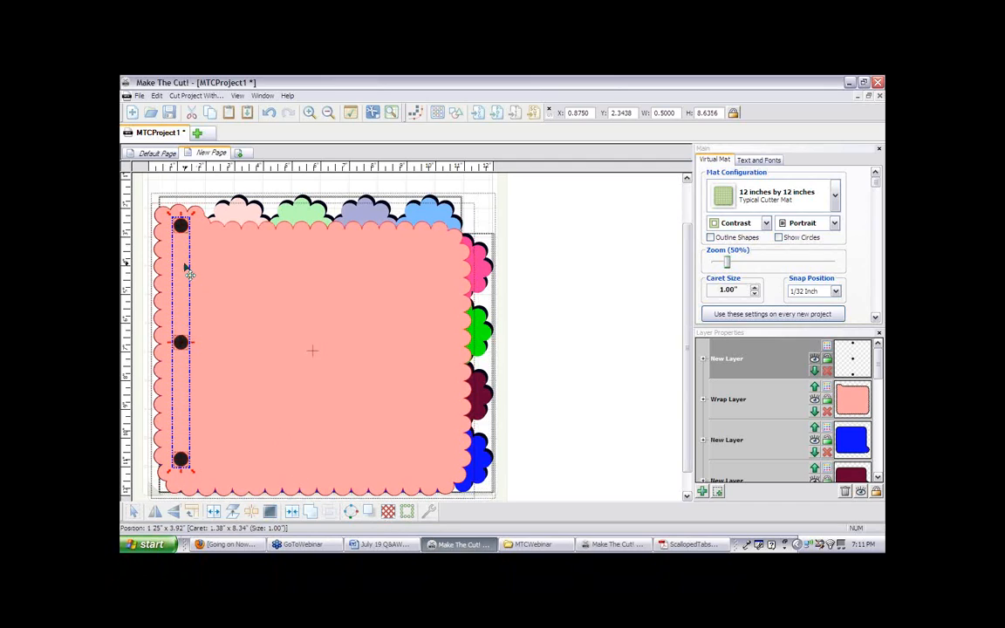
Select the column of three circles, nudge it down to about Y 2.56, and deselect it
drag(166, 181, 215, 490)
key(Down)
key(Down)
key(Down)
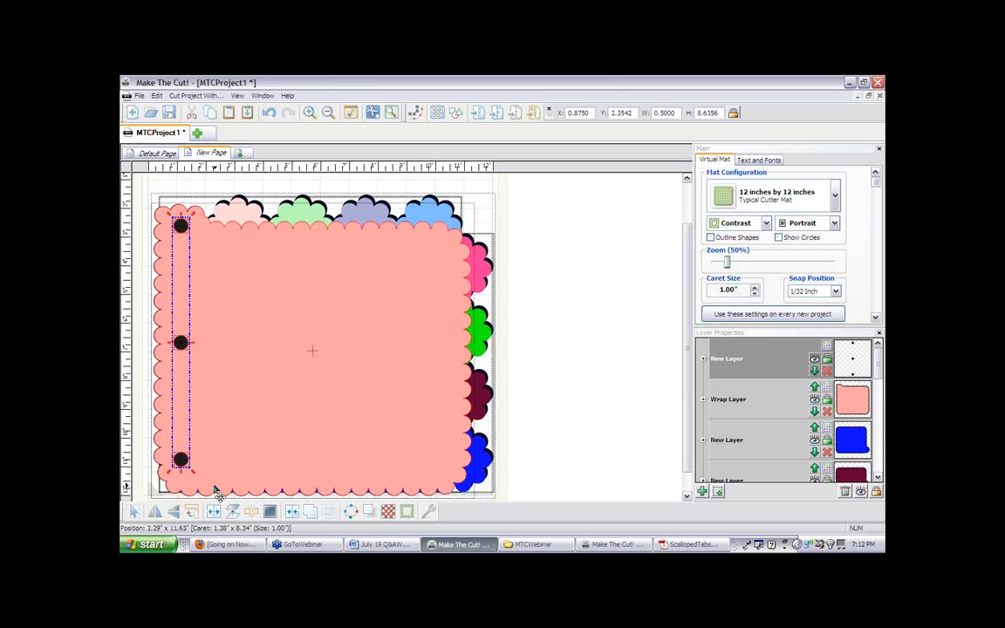
key(Down)
key(Down)
key(Down)
key(Down)
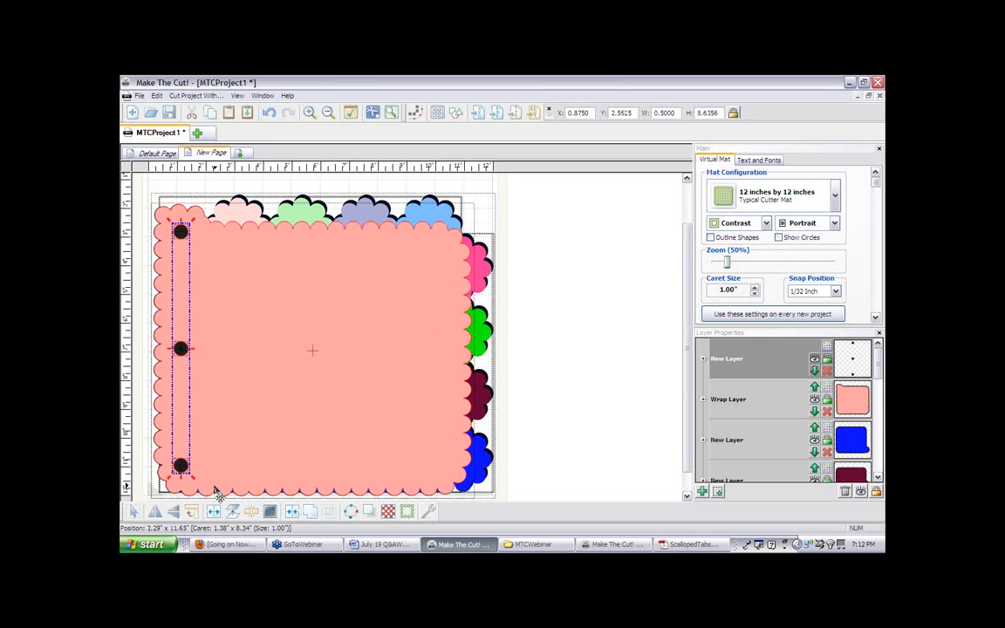
click(575, 442)
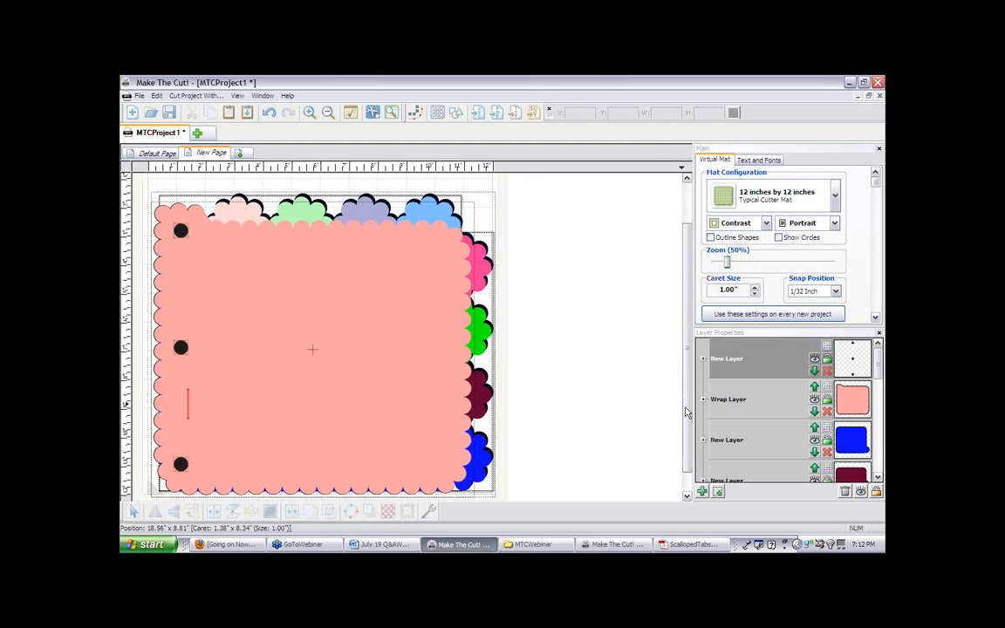
Hide the layer that holds the three binding-hole circles
scroll(679, 417, down, 1)
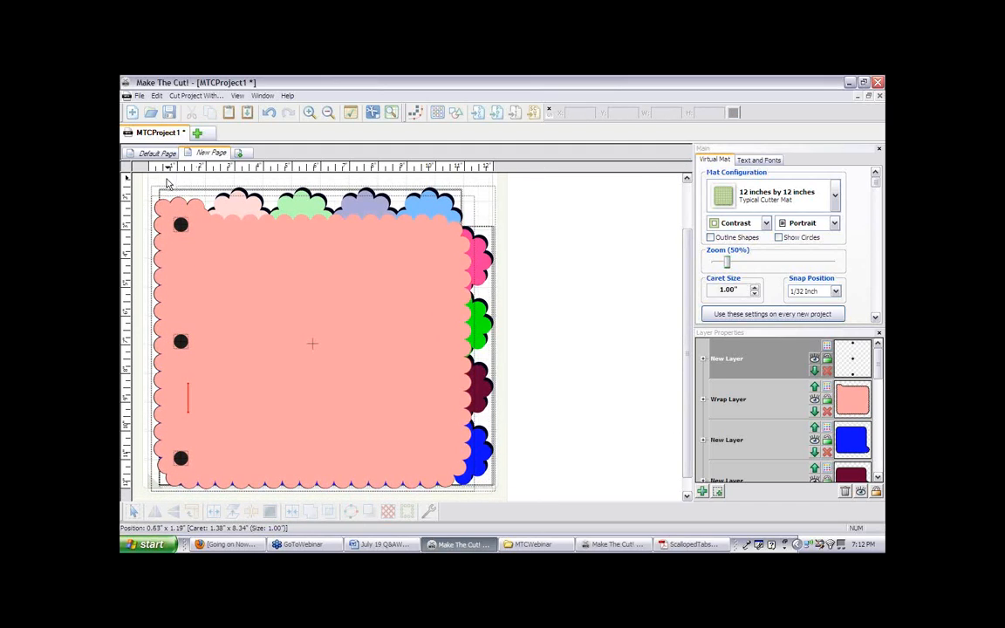
mouse_move(166, 179)
mouse_down()
mouse_move(171, 320)
mouse_move(175, 190)
mouse_up()
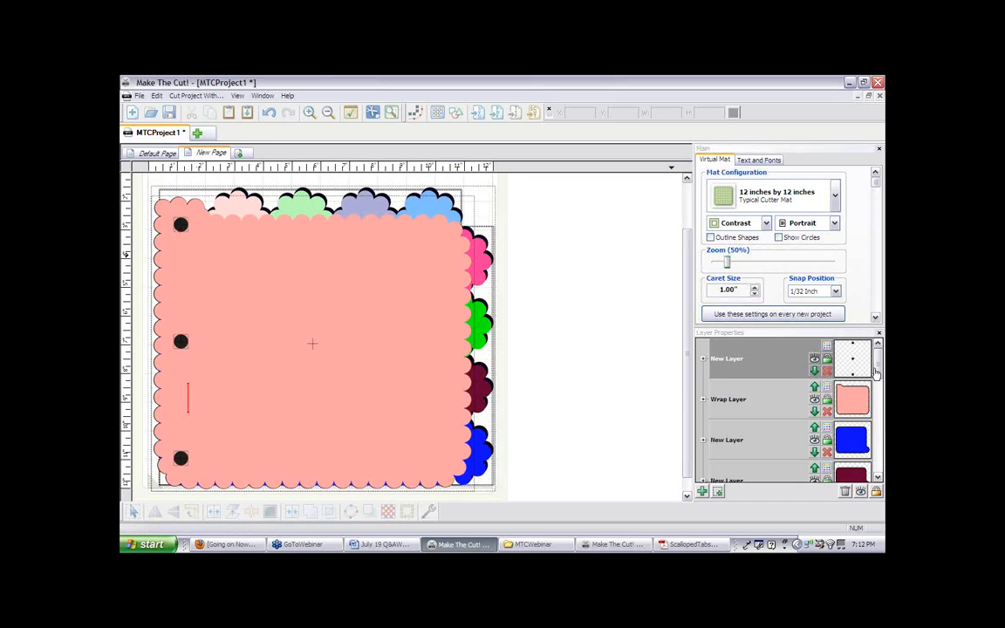
click(814, 360)
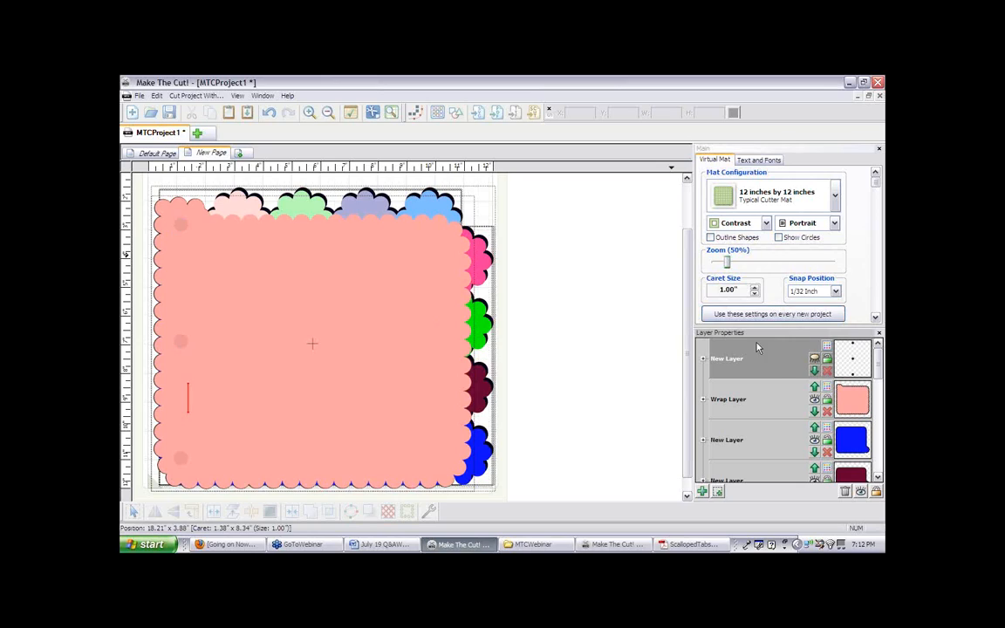
drag(688, 350, 686, 355)
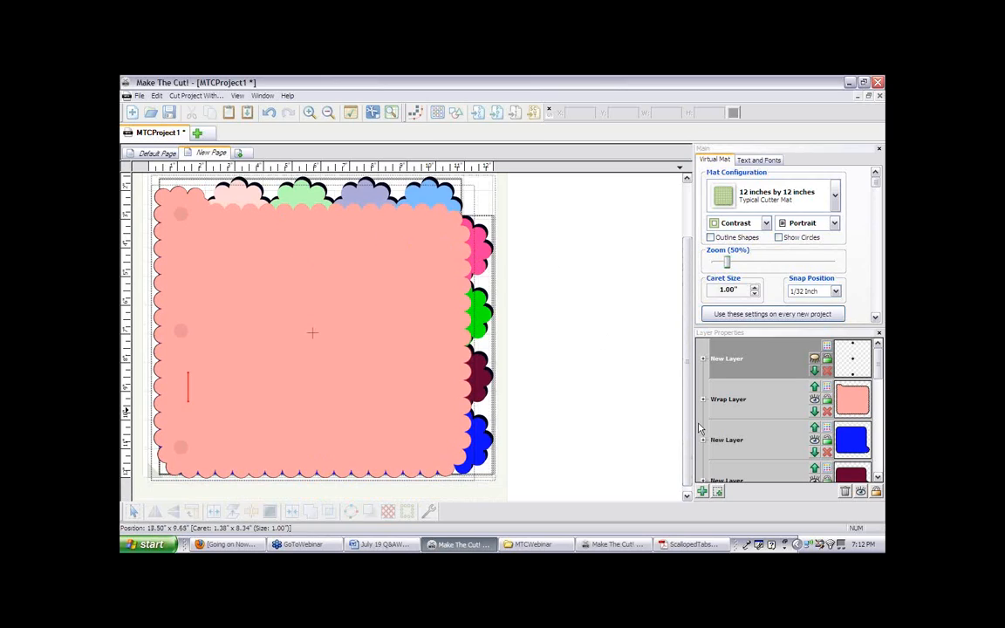
Create a new layer at the top of the layer order and add a Square basic shape to it
click(702, 492)
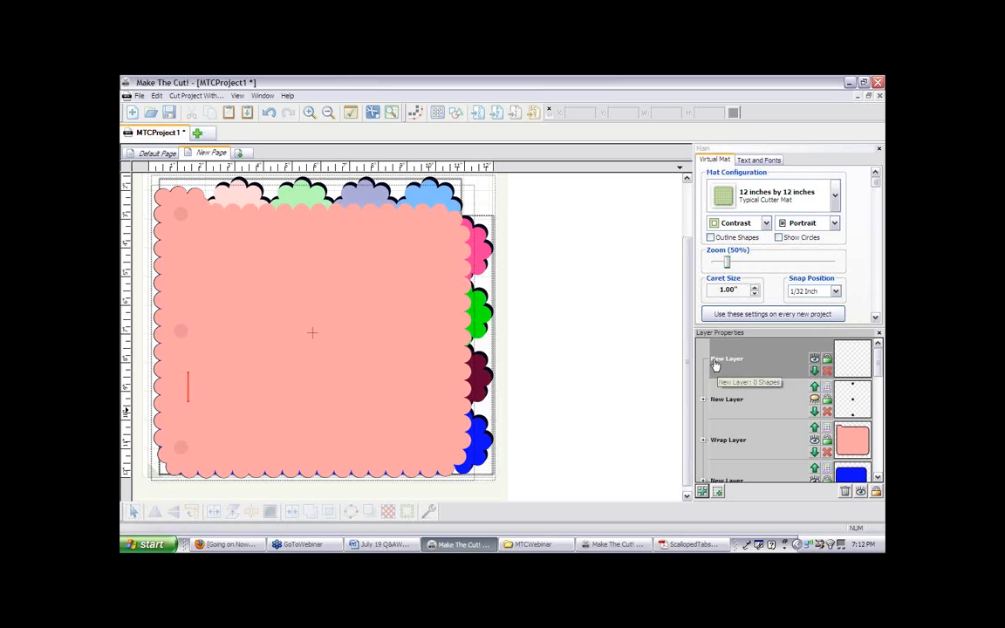
click(455, 117)
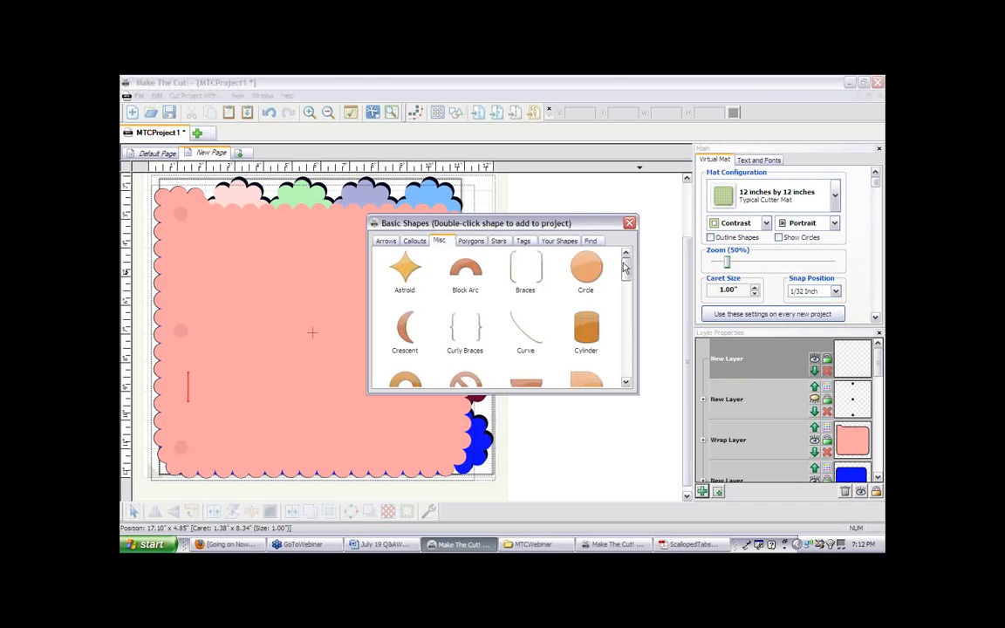
click(470, 241)
scroll(567, 279, down, 3)
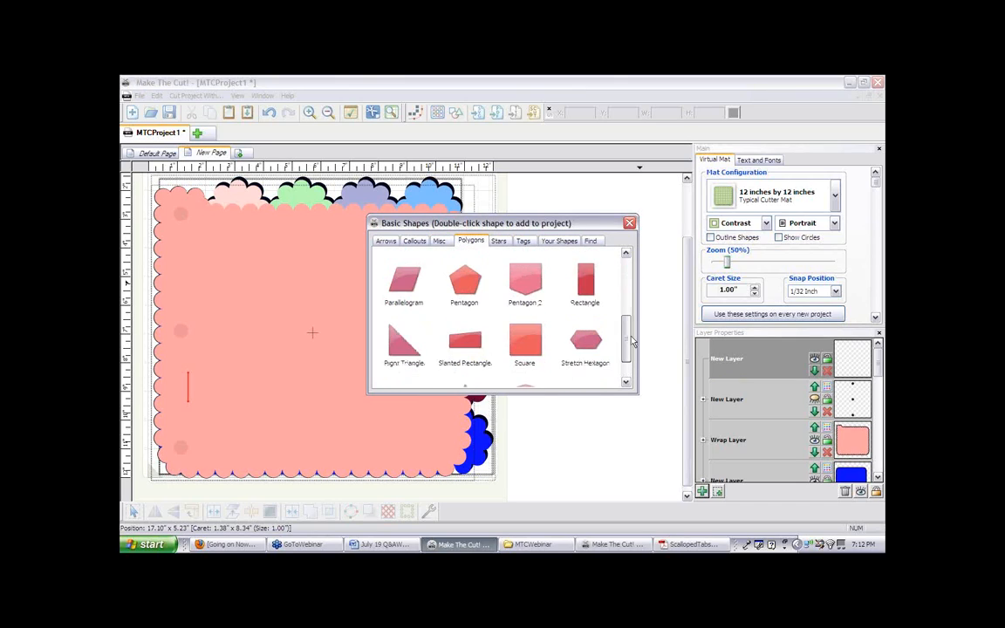
click(528, 343)
double_click(528, 343)
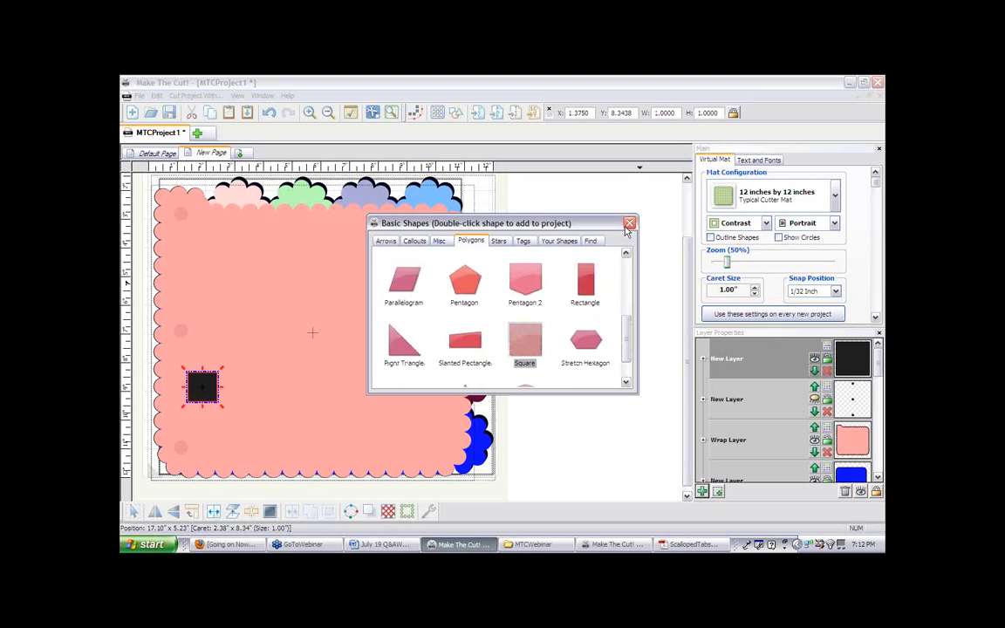
click(629, 223)
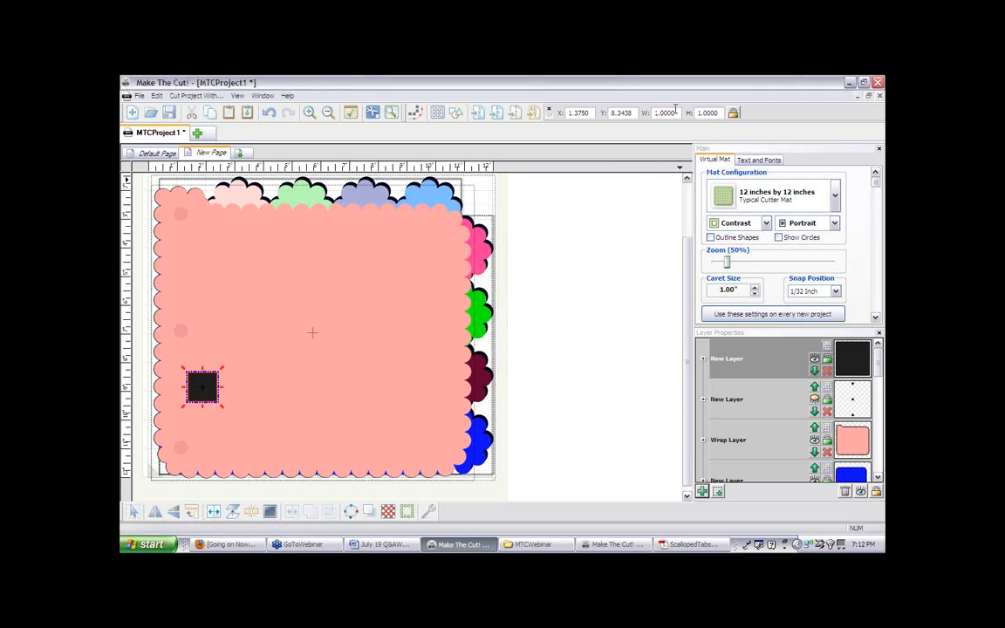
Scale the square proportionally to 8.5 inches high and move it over the scalloped page at X 0.5, Y 2.9688
drag(679, 112, 627, 112)
text(10.5")
drag(719, 112, 687, 112)
text(8)
key(Return)
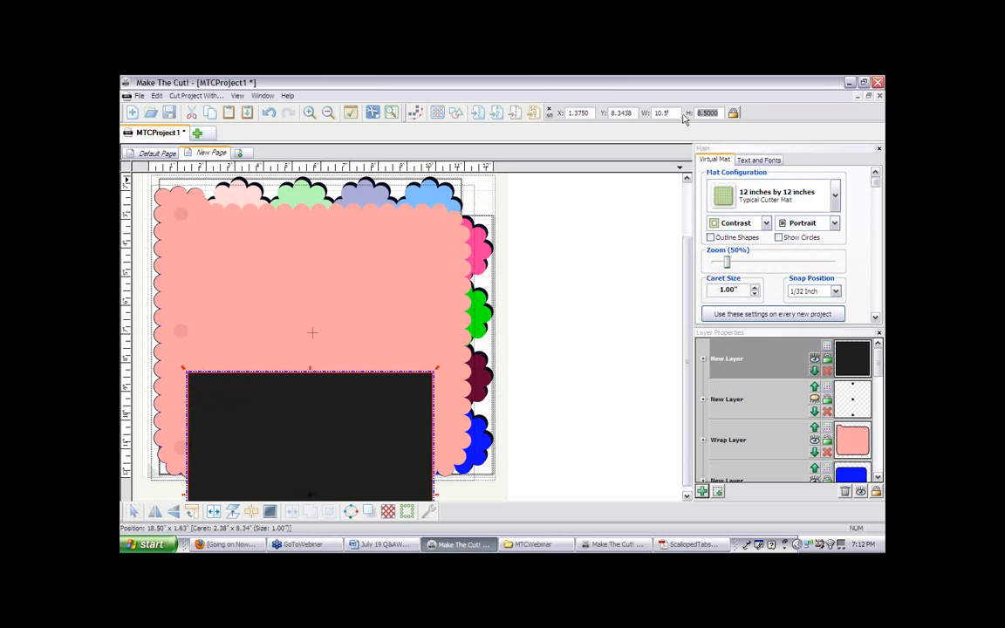
drag(386, 428, 369, 271)
Unlock the square's aspect ratio and set its width to 10.5 inches
drag(674, 113, 640, 113)
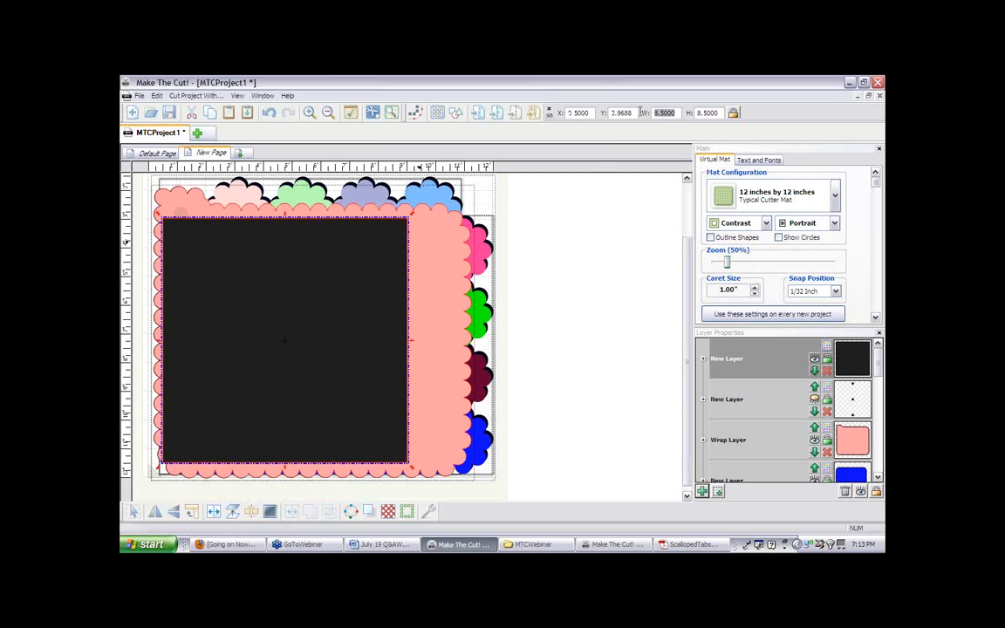
click(734, 113)
double_click(663, 112)
text(10.5)
key(Return)
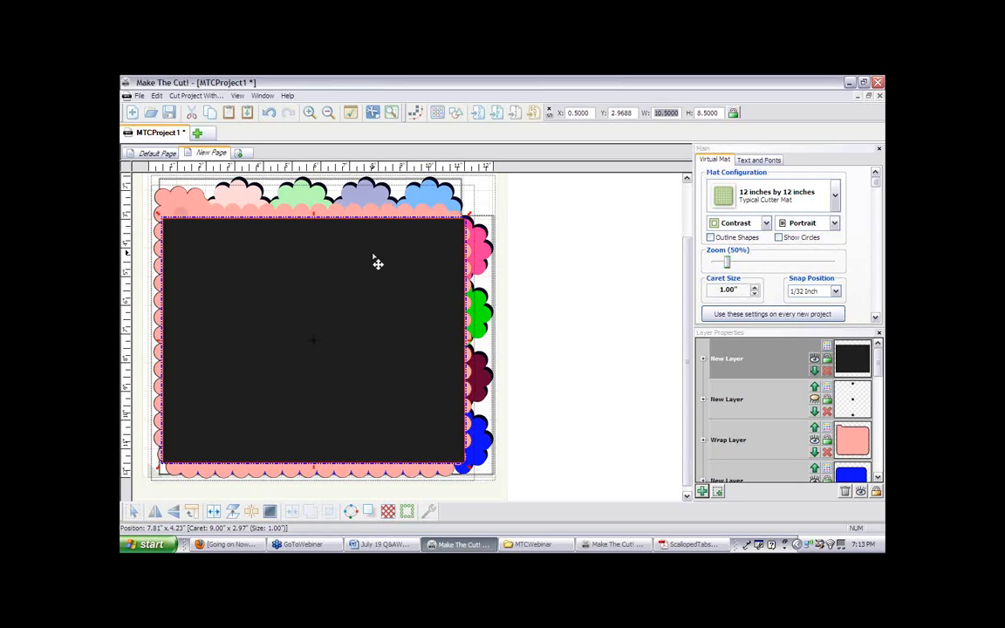
Recolor the 10.5 by 8.5 inch rectangle pale pink and position it at X 0.5313, Y 3.0000
drag(377, 263, 380, 266)
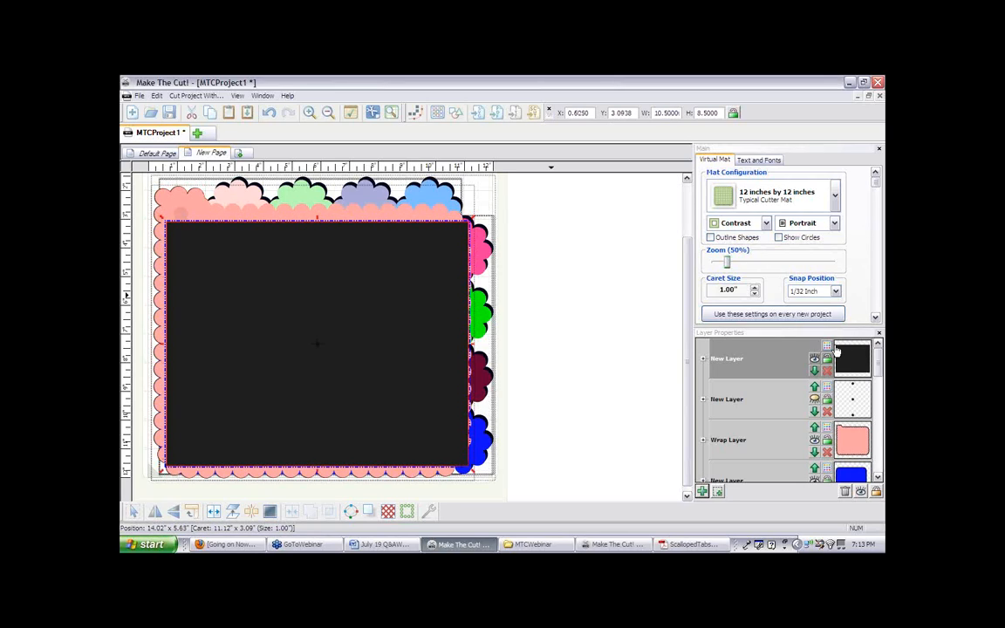
click(837, 351)
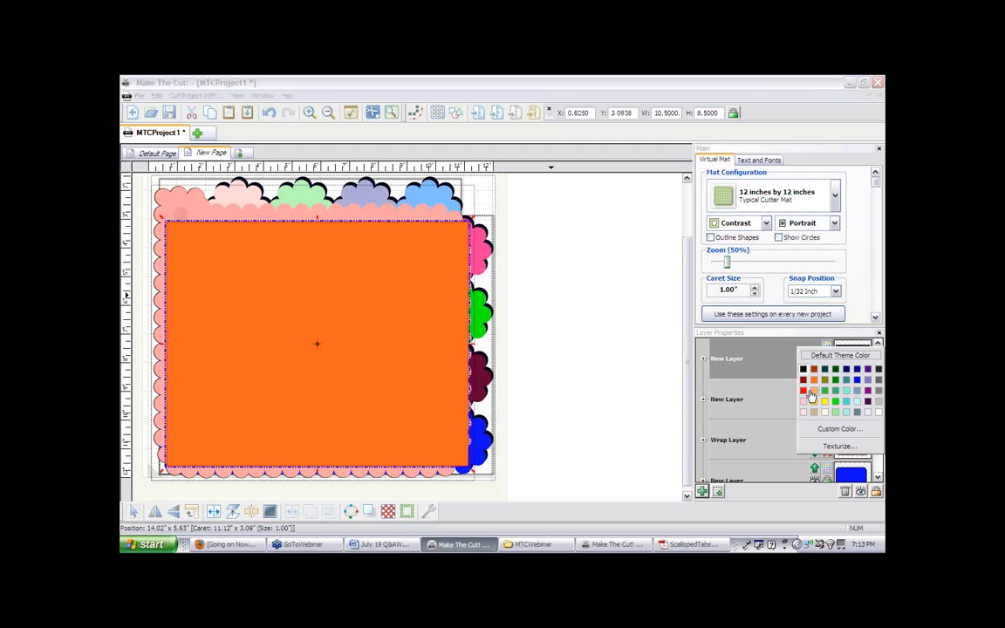
click(803, 411)
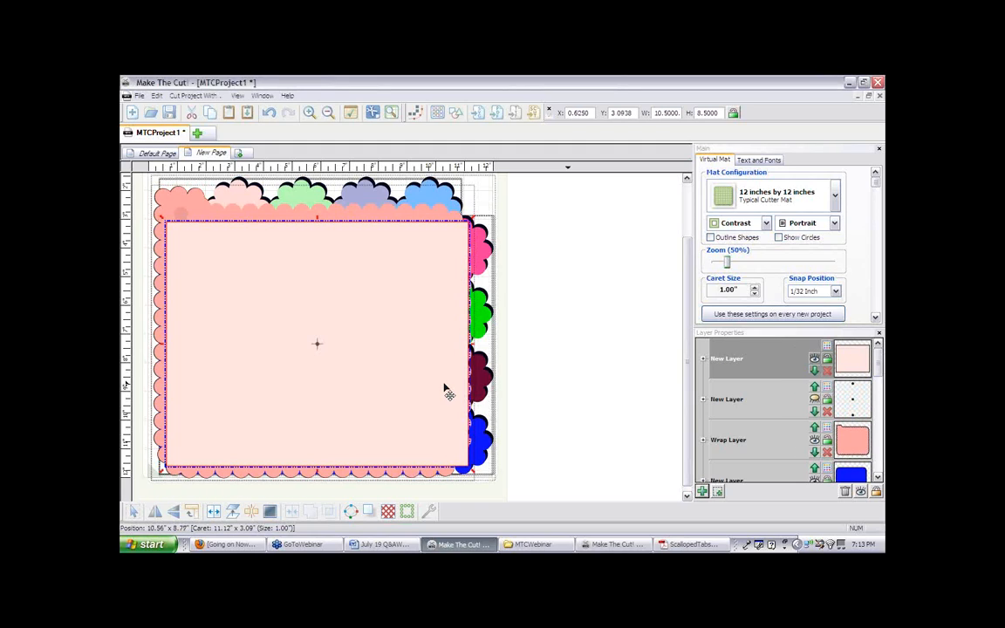
mouse_move(444, 390)
mouse_down()
mouse_move(429, 387)
mouse_move(445, 386)
mouse_up()
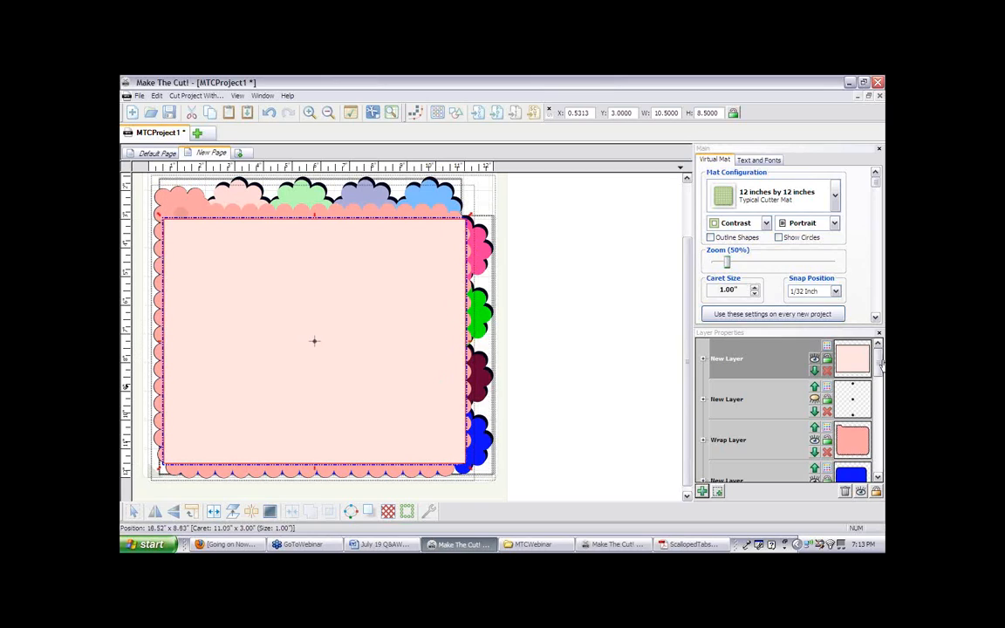
Move the pale pink rectangle's layer directly below the Wrap Layer and deselect the rectangle
scroll(785, 410, down, 3)
scroll(823, 373, up, 5)
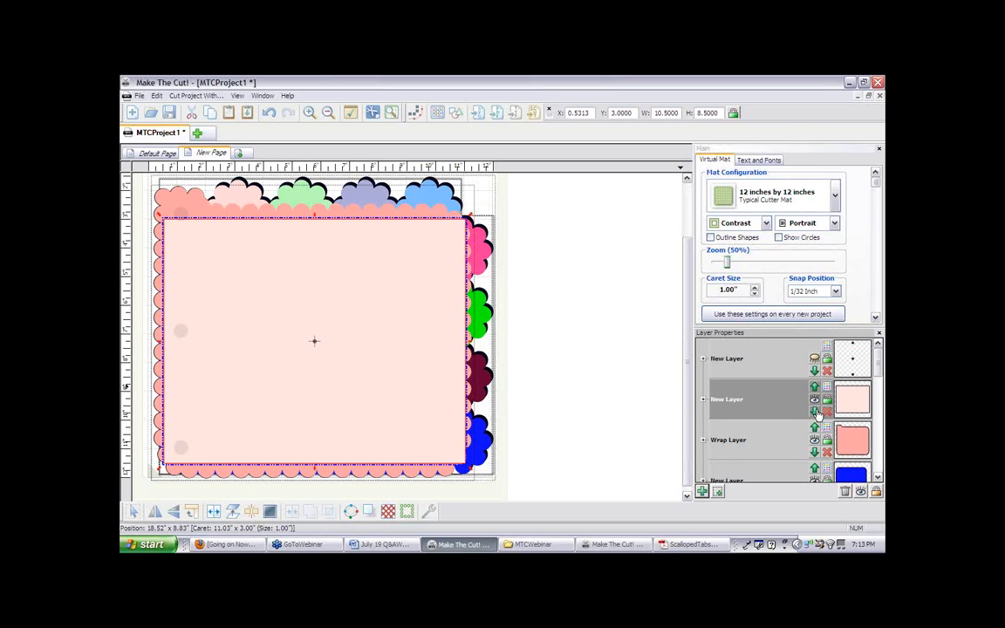
click(814, 411)
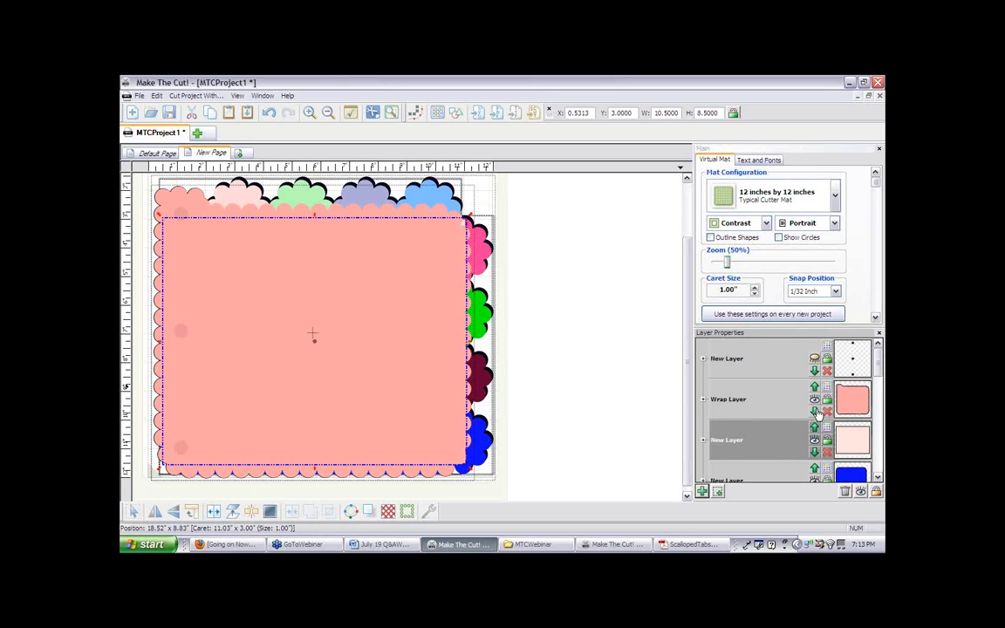
click(543, 347)
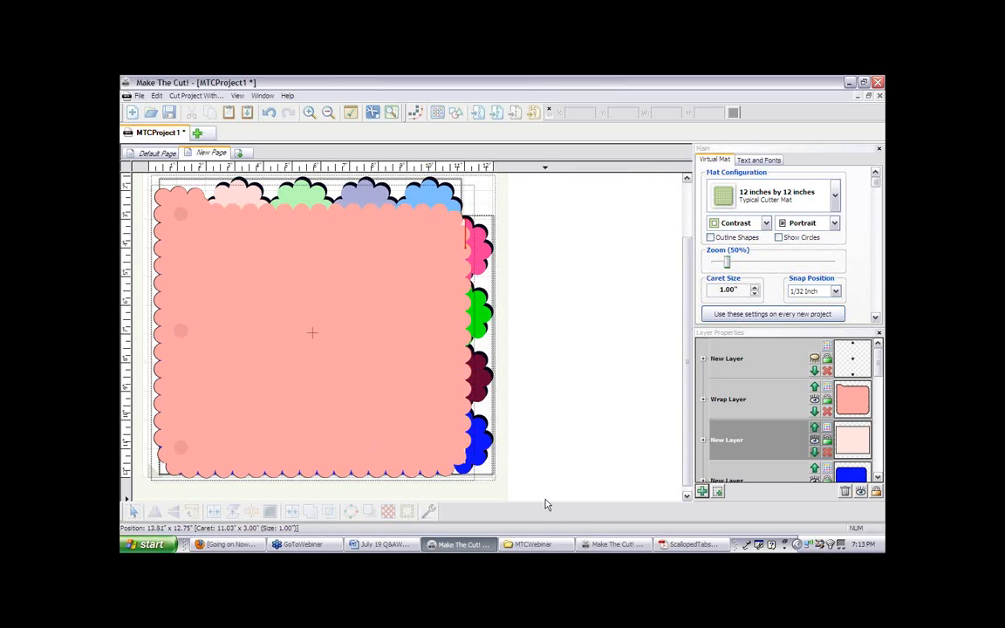
Select all visible shapes and nudge them together toward the mat's left edge
key(ctrl+a)
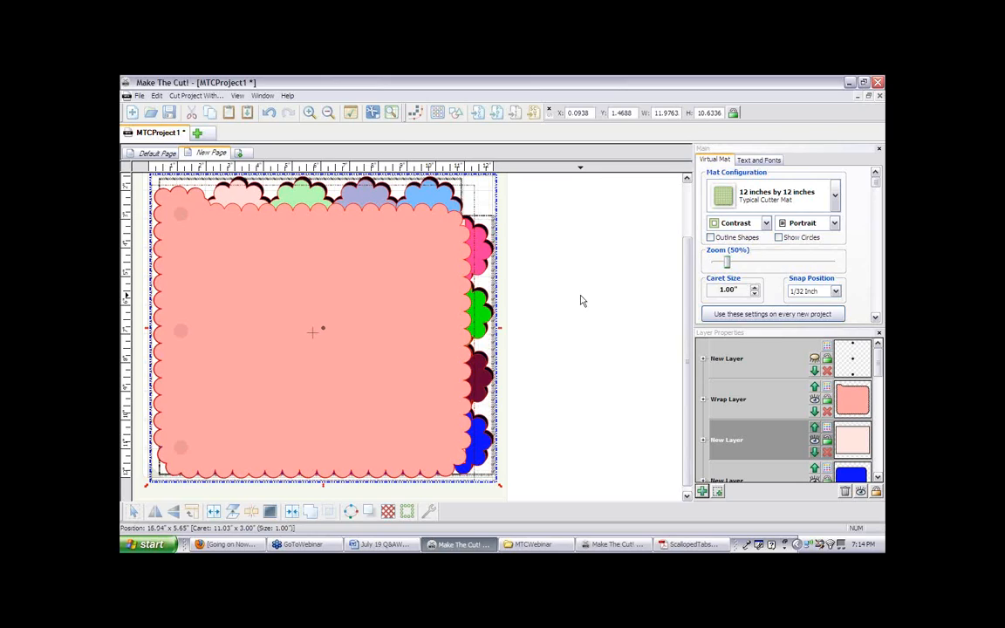
key(Left)
key(Left)
key(Left)
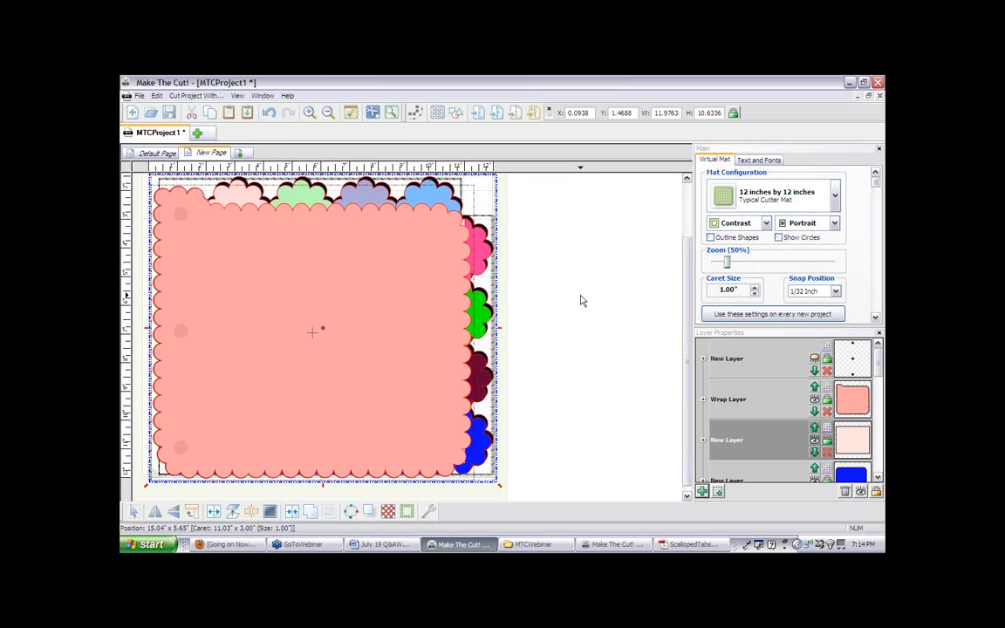
key(Left)
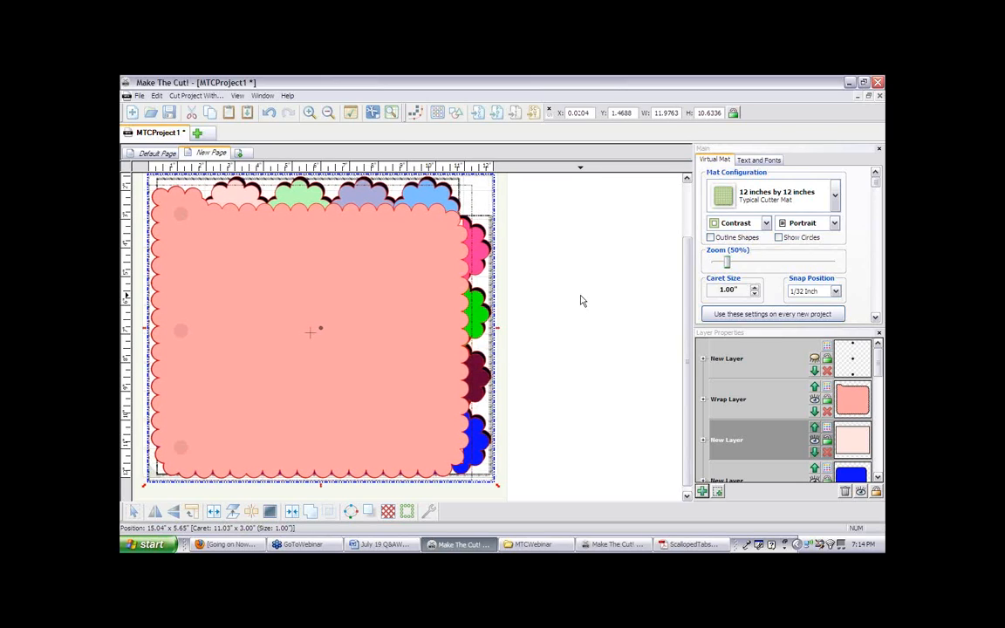
Show the binding-hole layer and shift all shapes, holes included, slightly toward the mat's left edge to X -0.0417
key(Left)
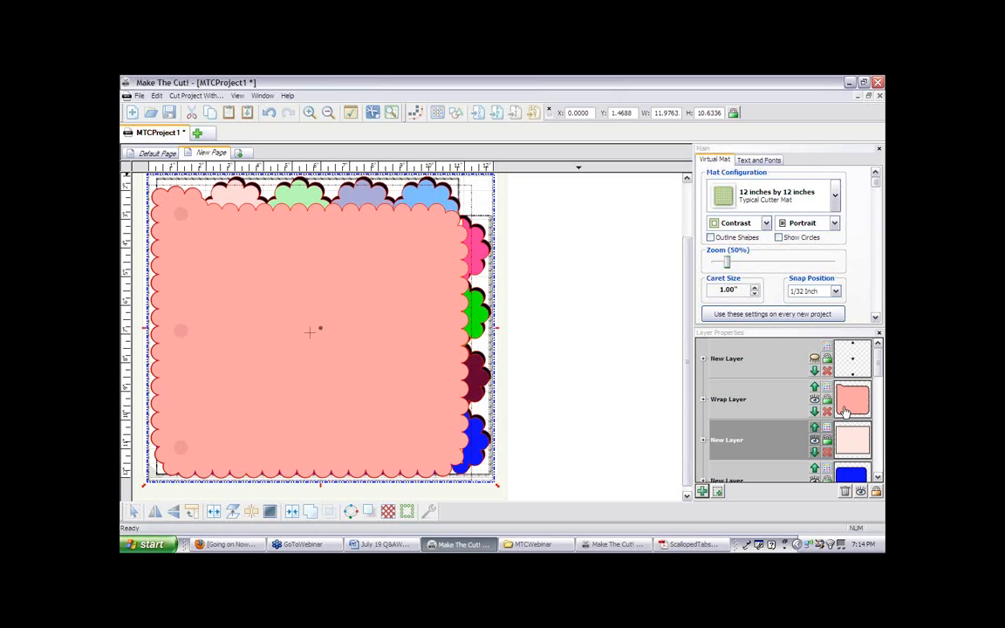
click(815, 360)
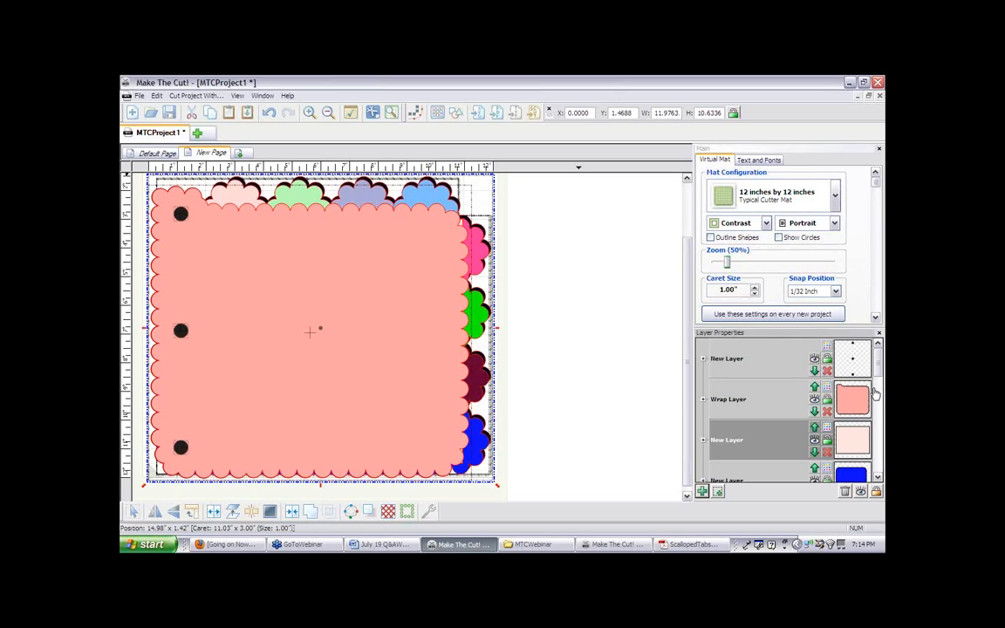
mouse_move(879, 375)
mouse_down()
mouse_move(878, 464)
mouse_move(881, 368)
mouse_up()
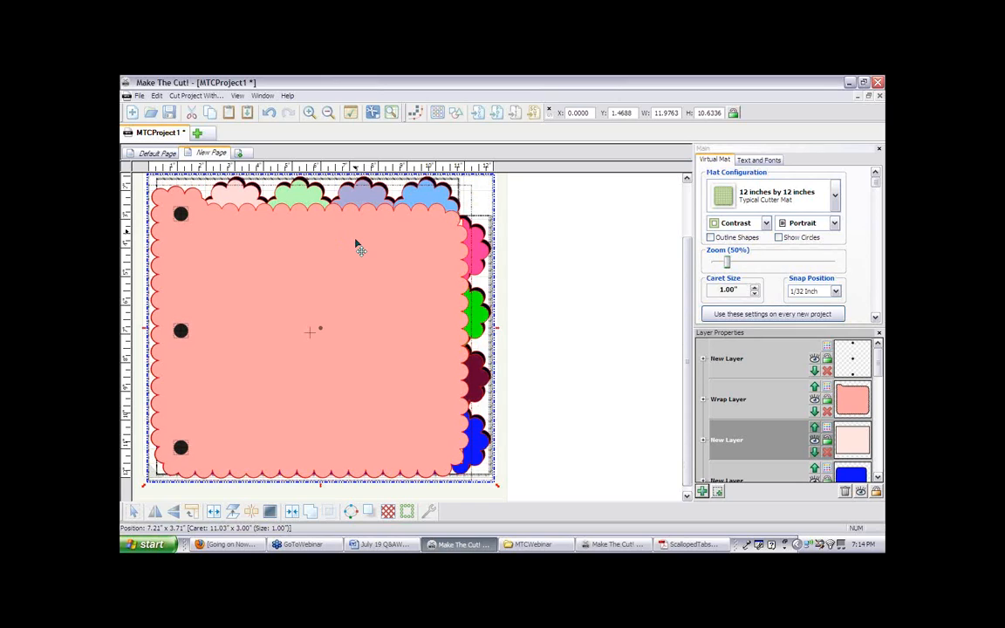
click(514, 489)
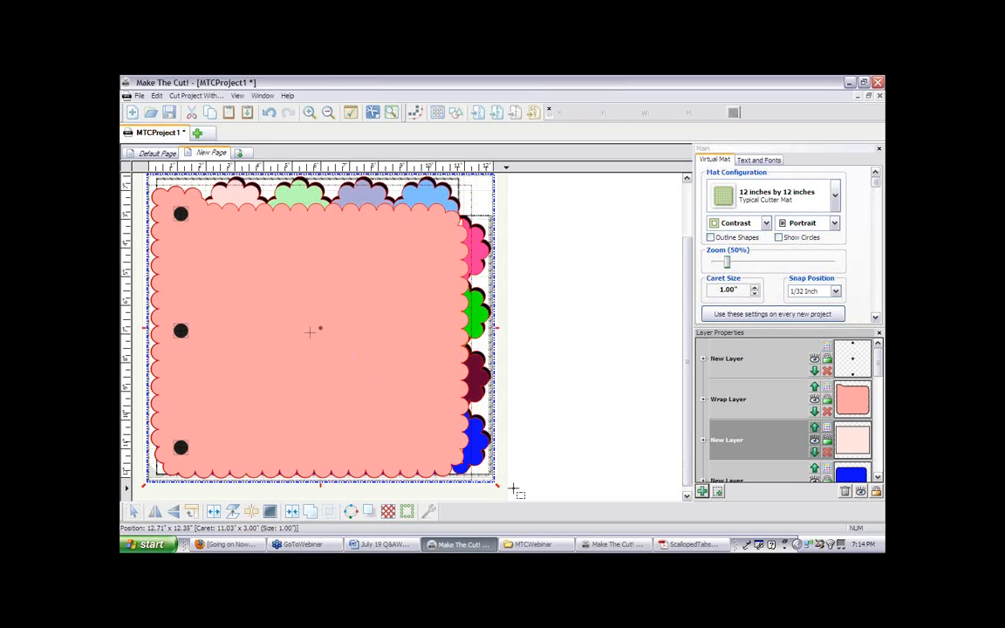
drag(515, 489, 134, 163)
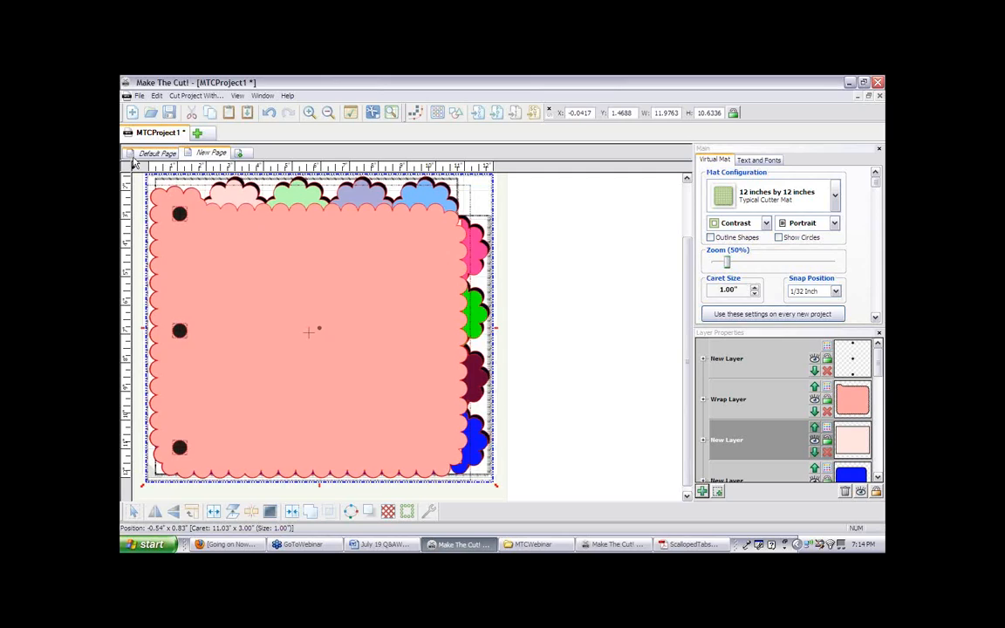
drag(422, 205, 420, 205)
click(500, 227)
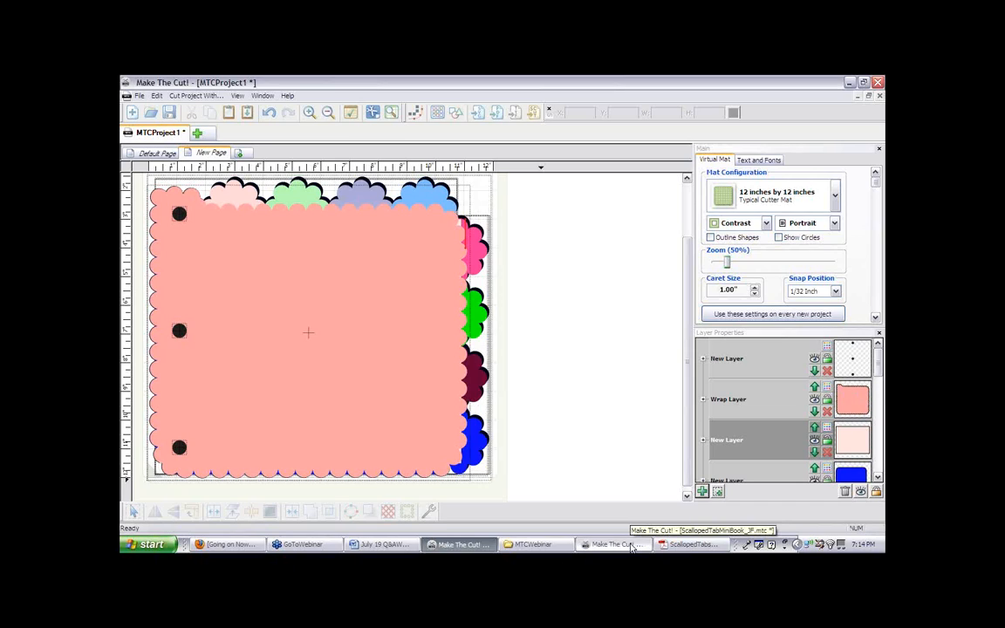
Add a new top layer and place a basic circle on it over the upper middle of the wrap cover
click(704, 491)
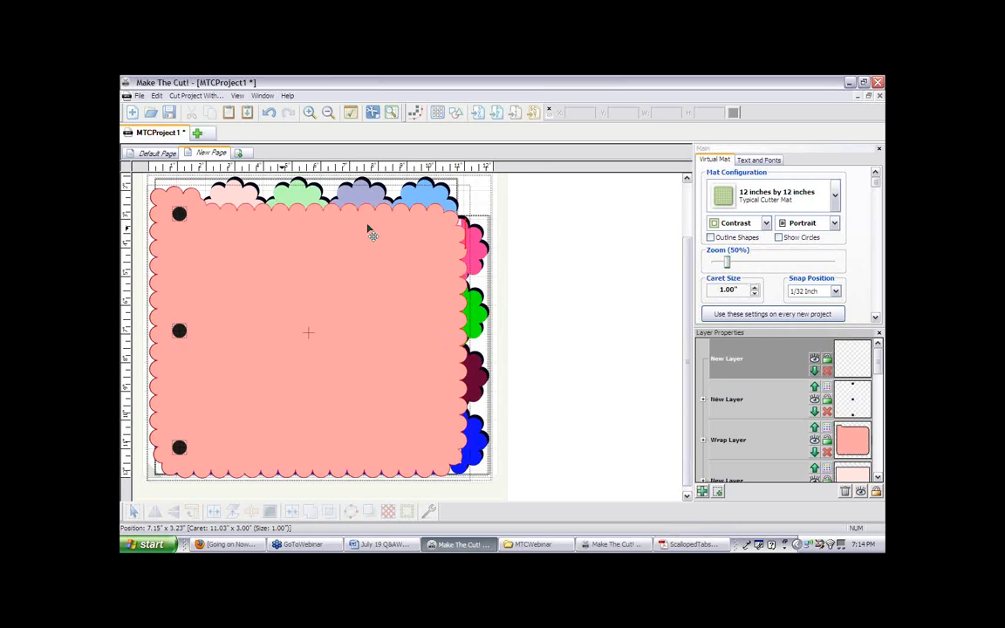
click(414, 112)
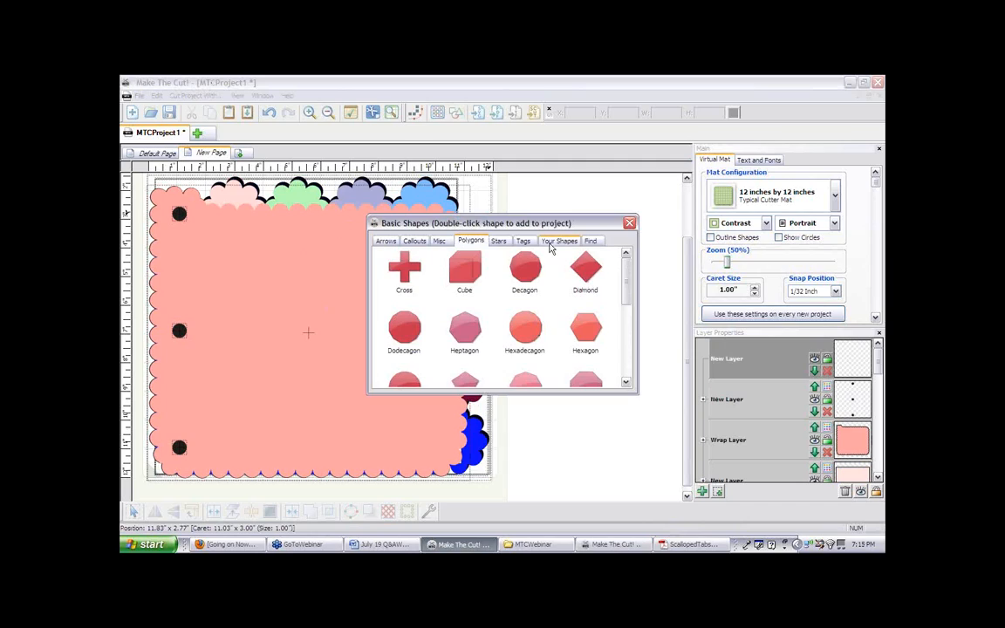
click(439, 240)
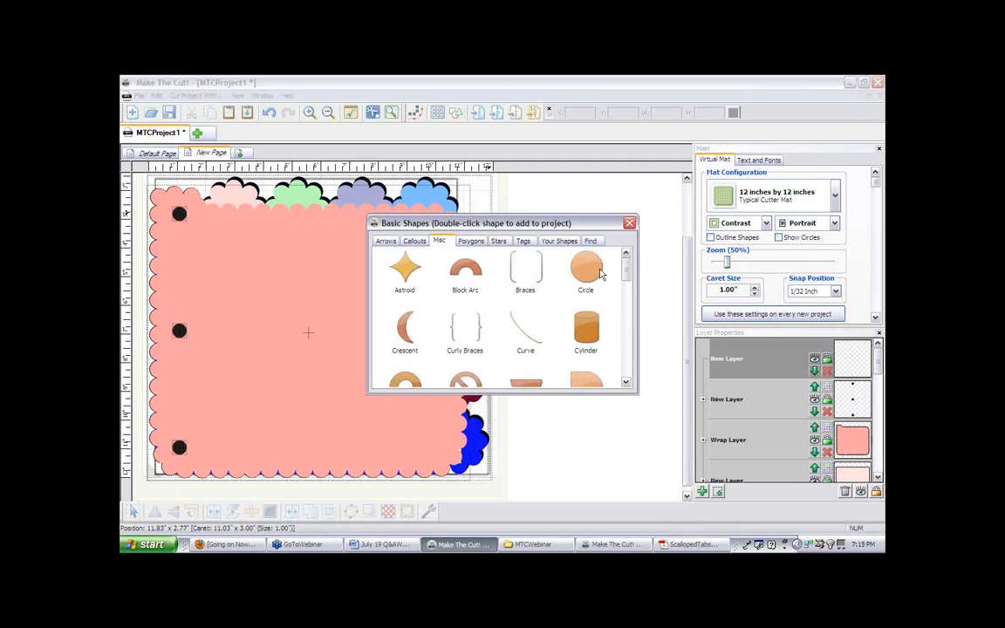
double_click(593, 271)
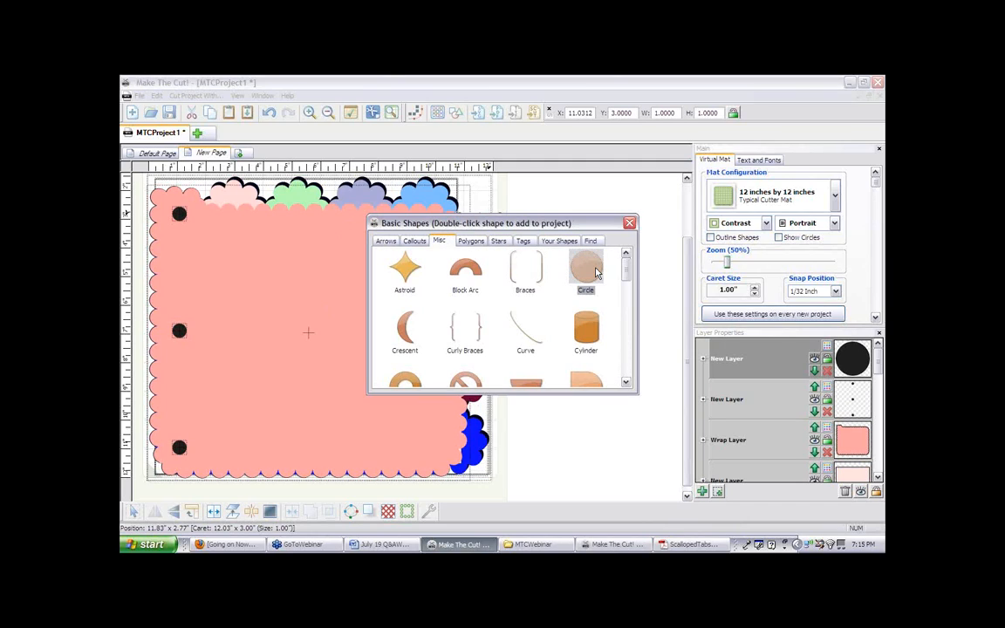
click(630, 224)
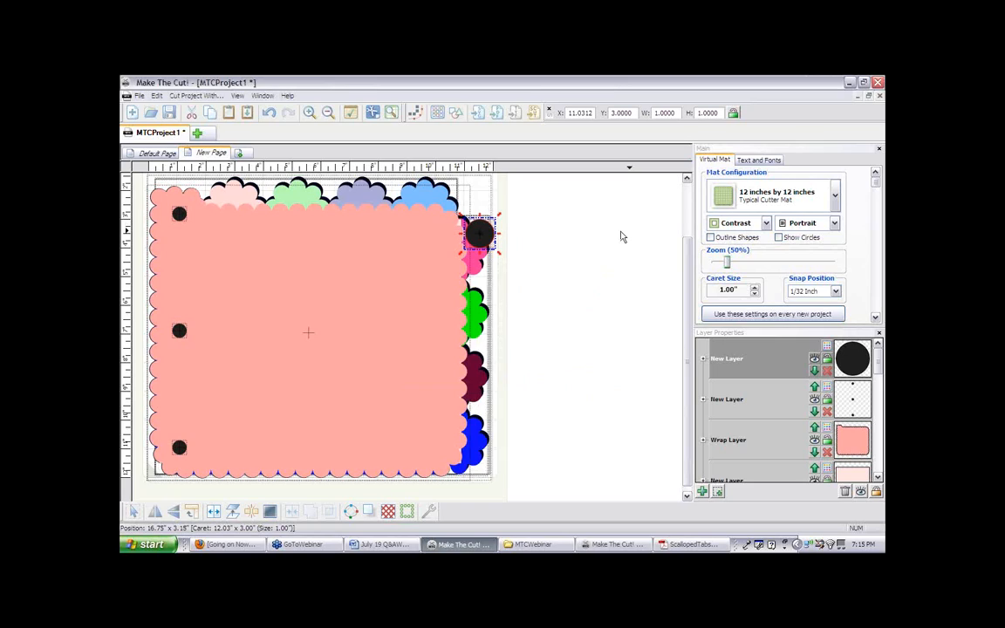
drag(492, 236, 320, 246)
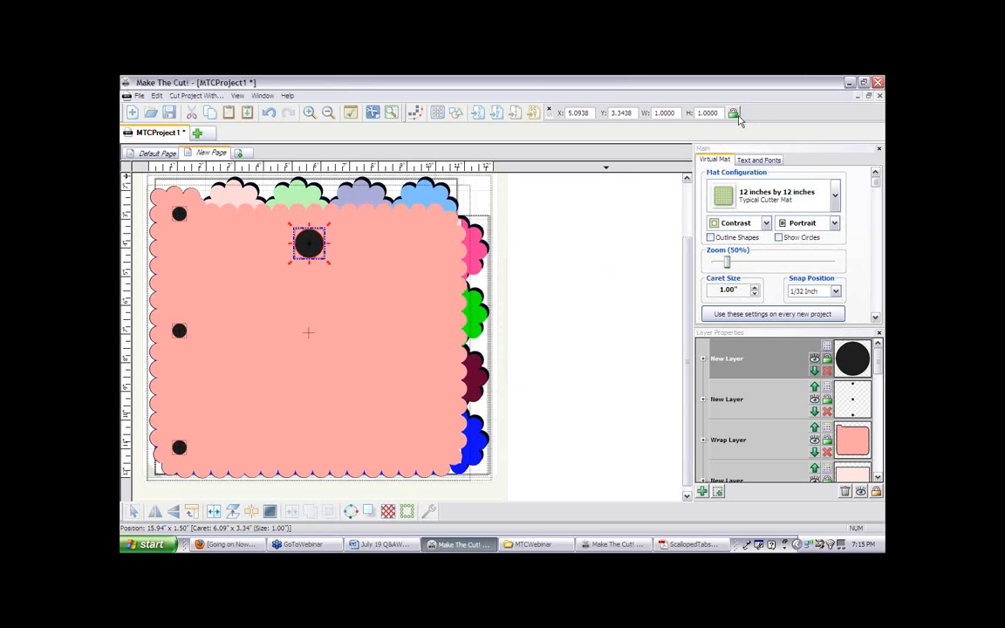
Resize the circle proportionally to 0.5 inch wide and move it to about X 1.97, Y 3.22
double_click(667, 112)
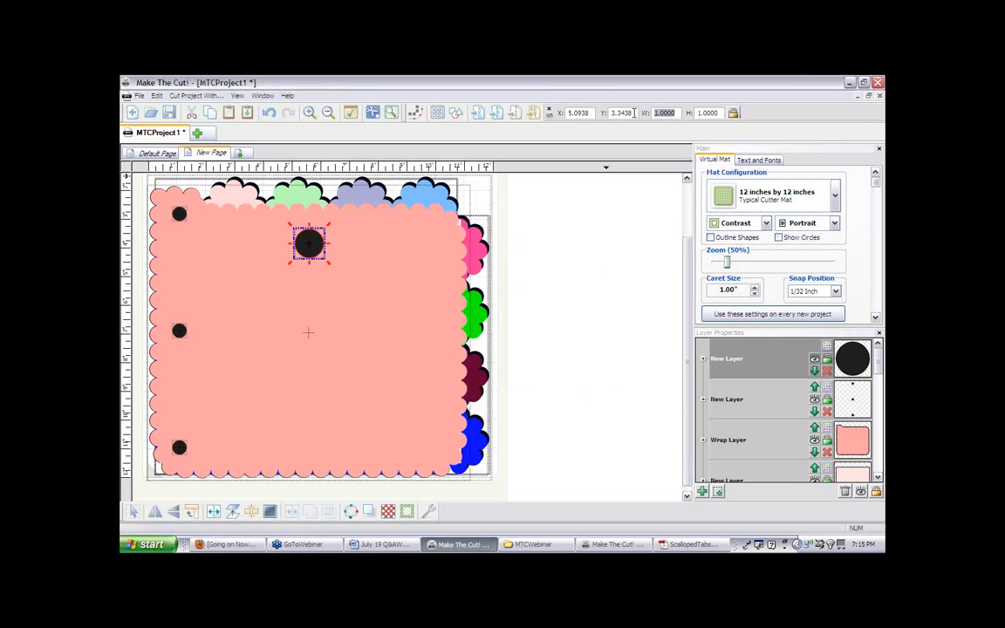
text(.5)
key(Return)
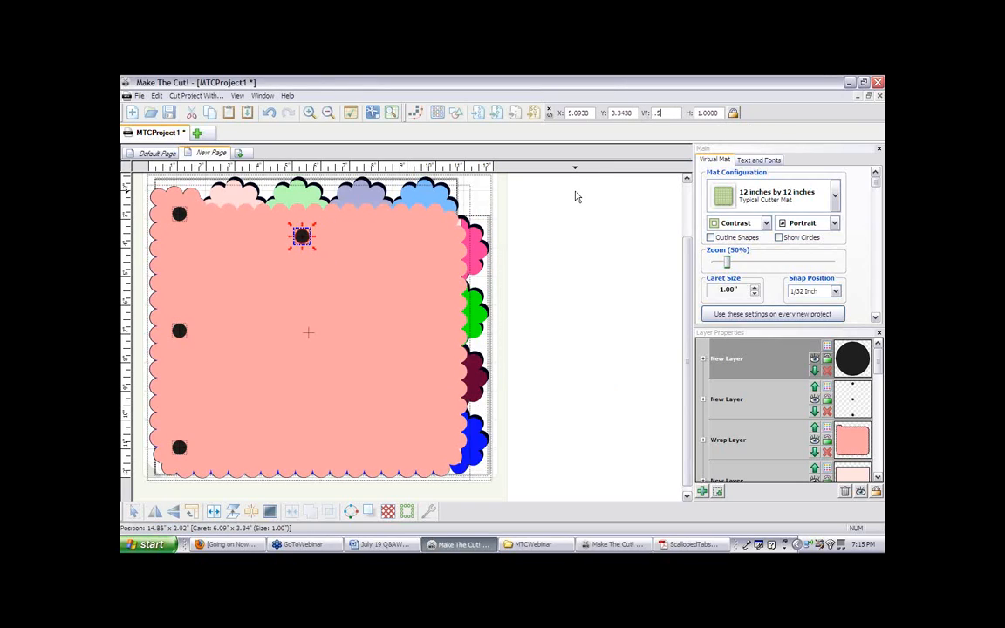
drag(305, 243, 220, 245)
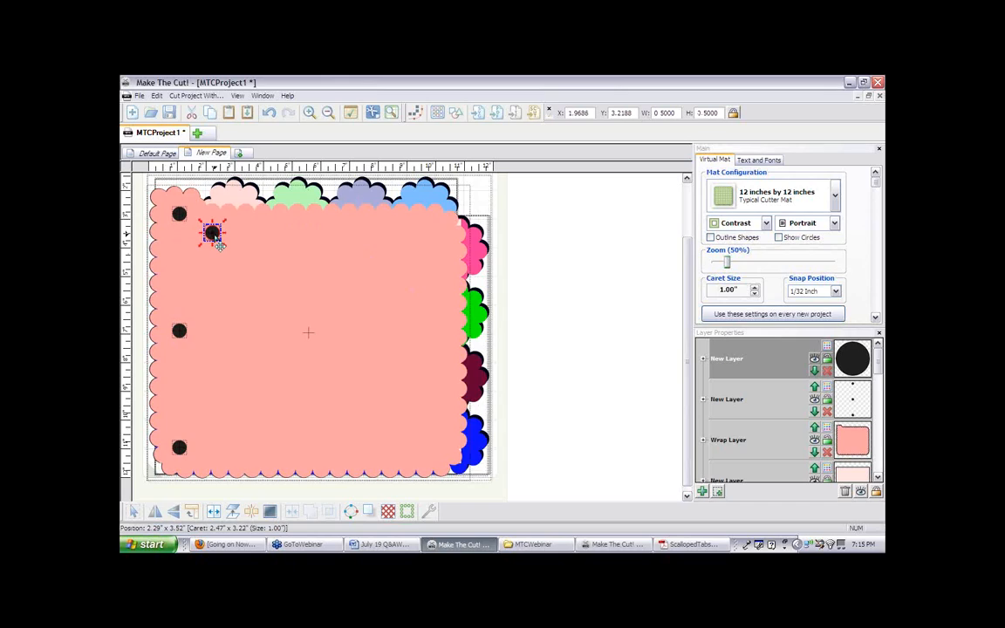
Duplicate the 0.5 inch circle into a horizontal row with 17 total duplicates and 0 inches of spacing
click(157, 96)
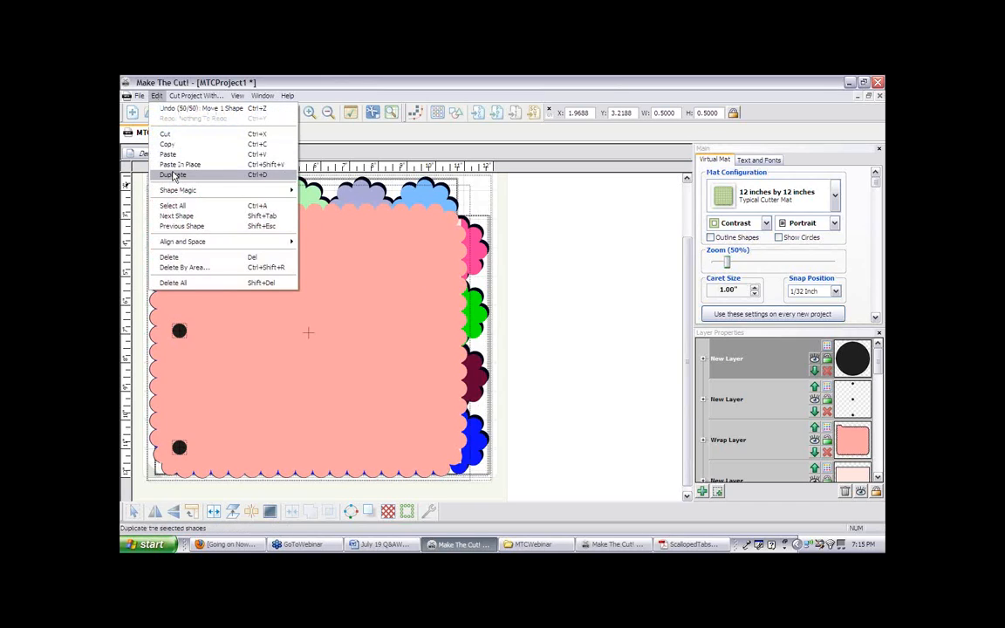
click(179, 174)
key(Tab)
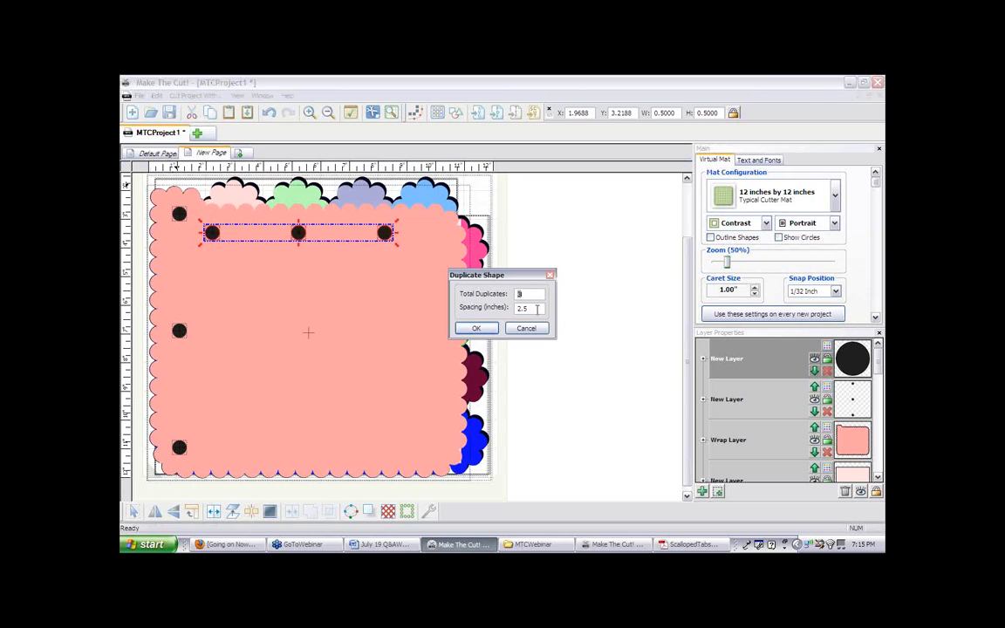
text(0)
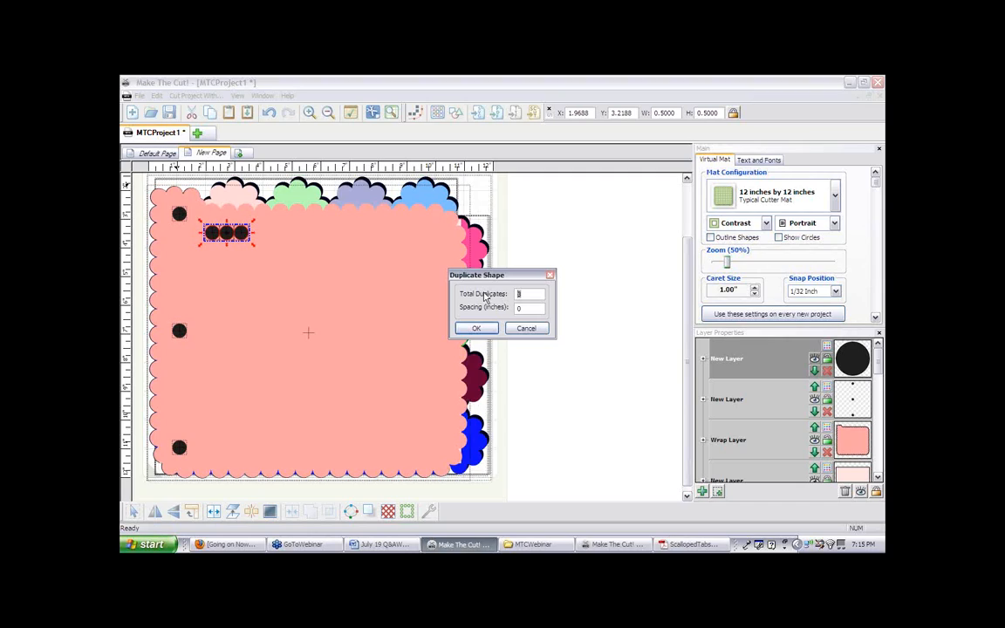
text(20)
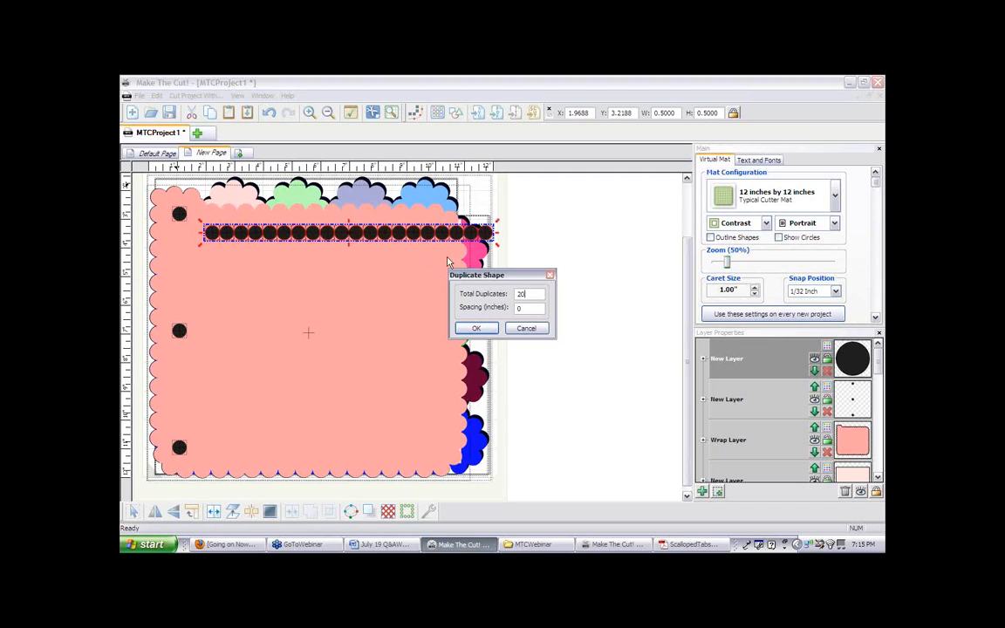
double_click(520, 293)
key(BackSpace)
text(17)
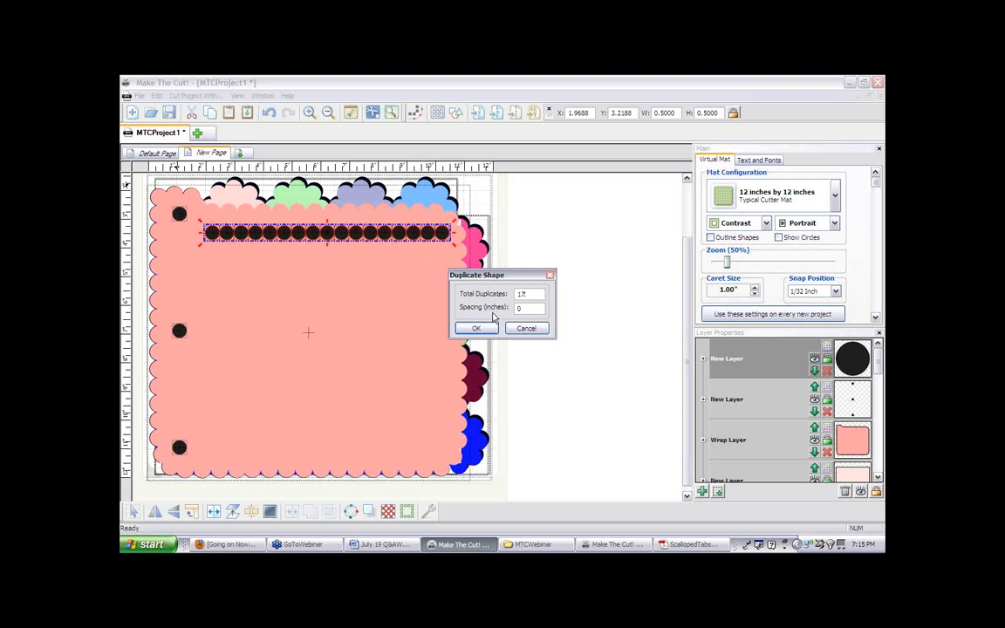
click(478, 330)
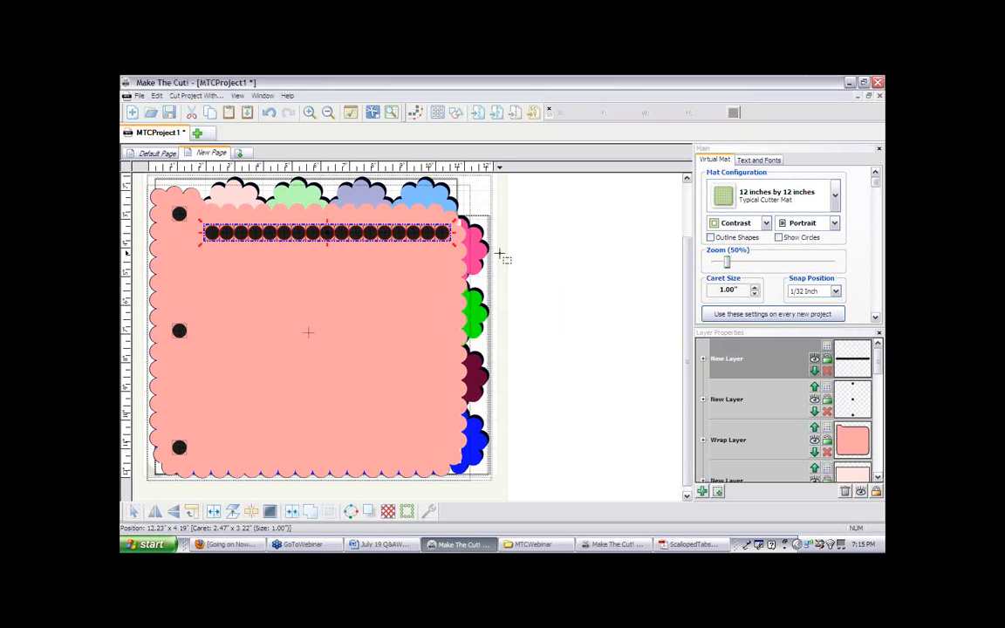
Weld the row of circles into a single shape and deselect it
drag(299, 228, 194, 208)
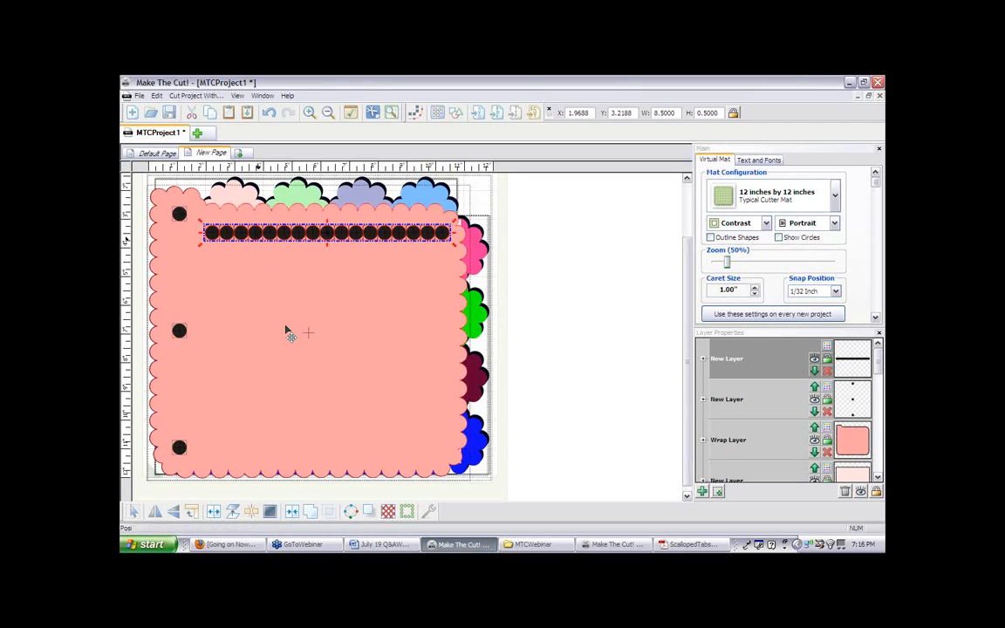
click(317, 517)
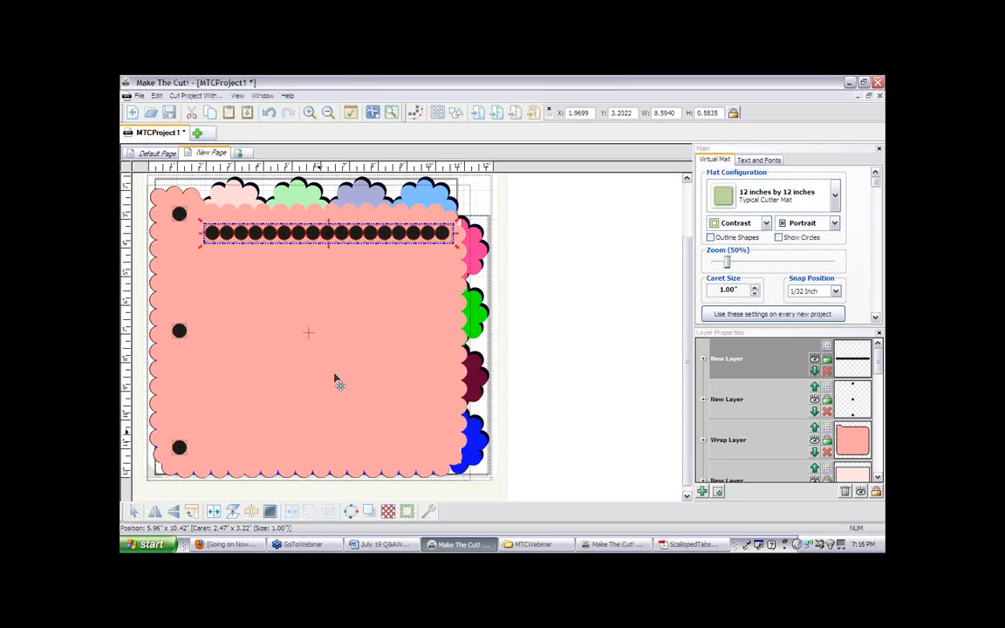
click(550, 250)
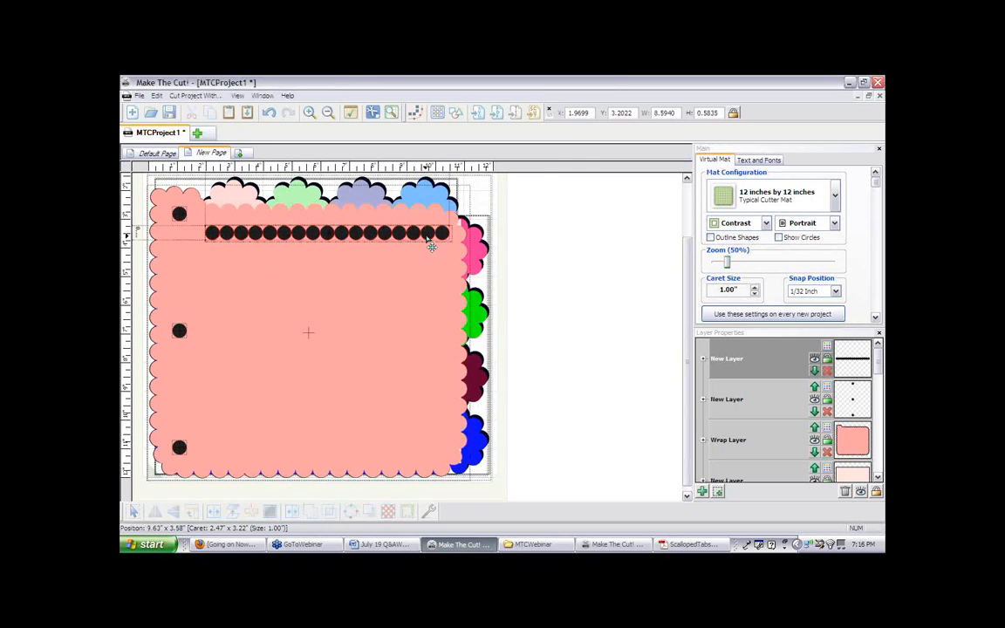
Try moving and deleting the welded row of circles, and undo both changes
drag(430, 246, 587, 259)
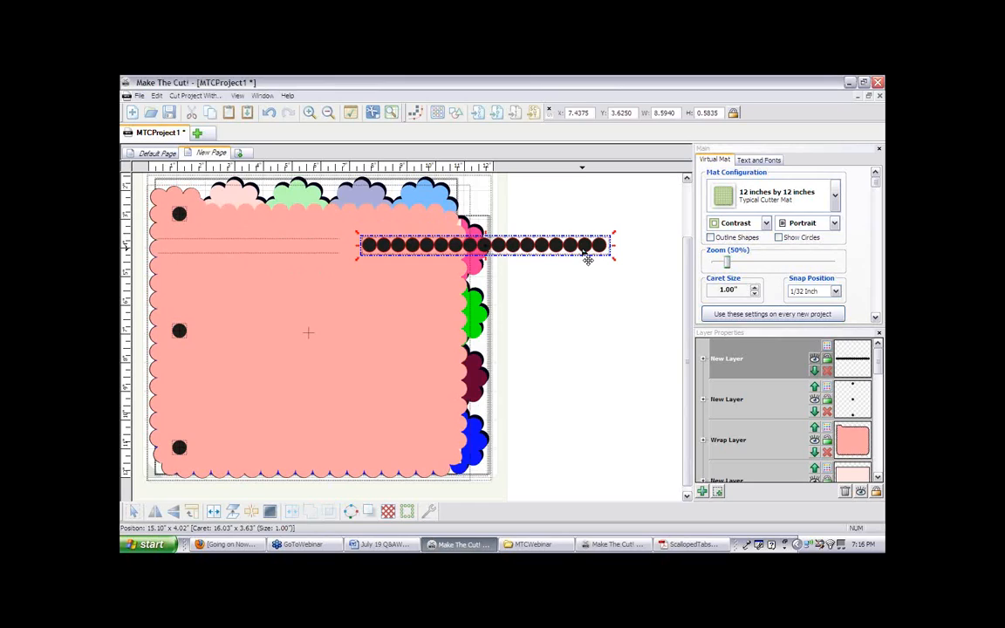
key(ctrl+z)
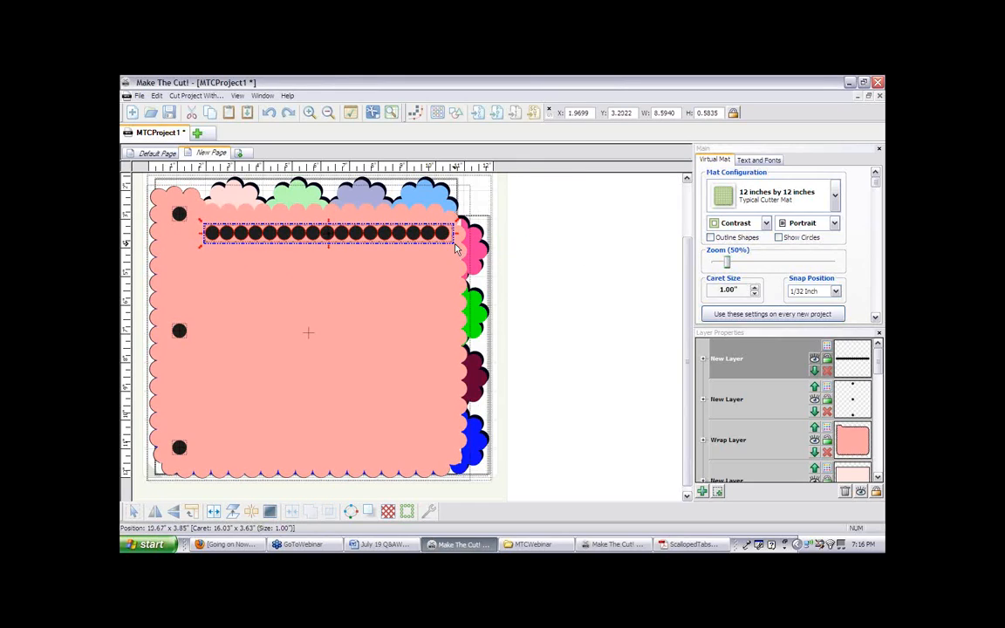
key(Delete)
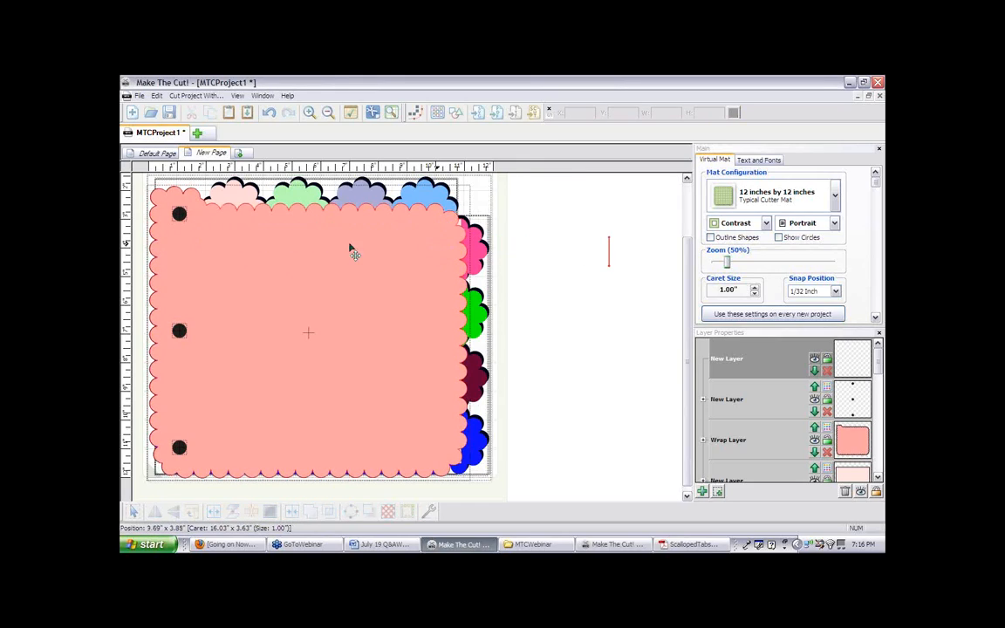
key(ctrl+z)
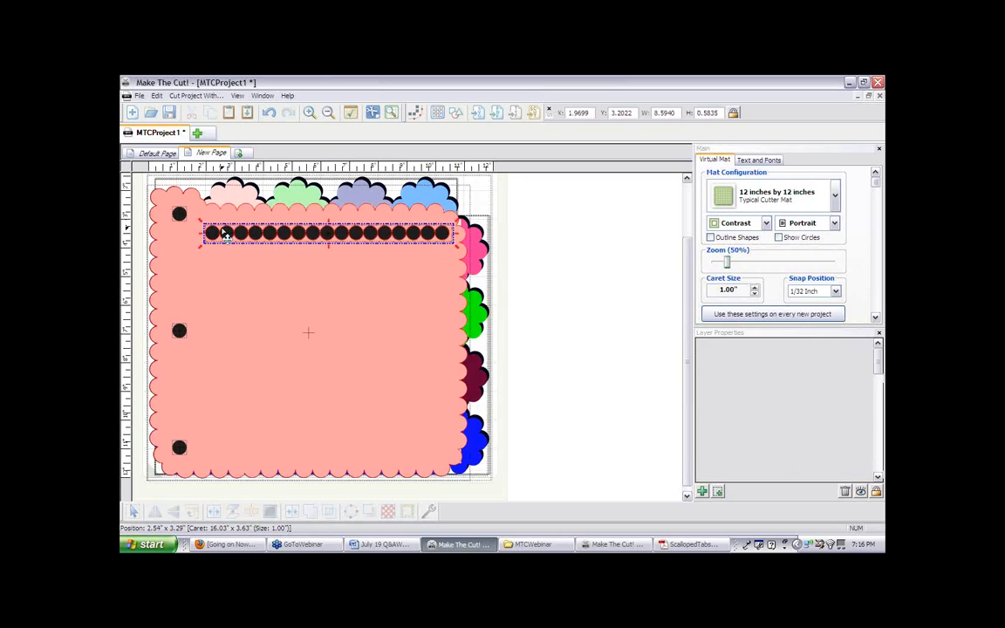
click(504, 241)
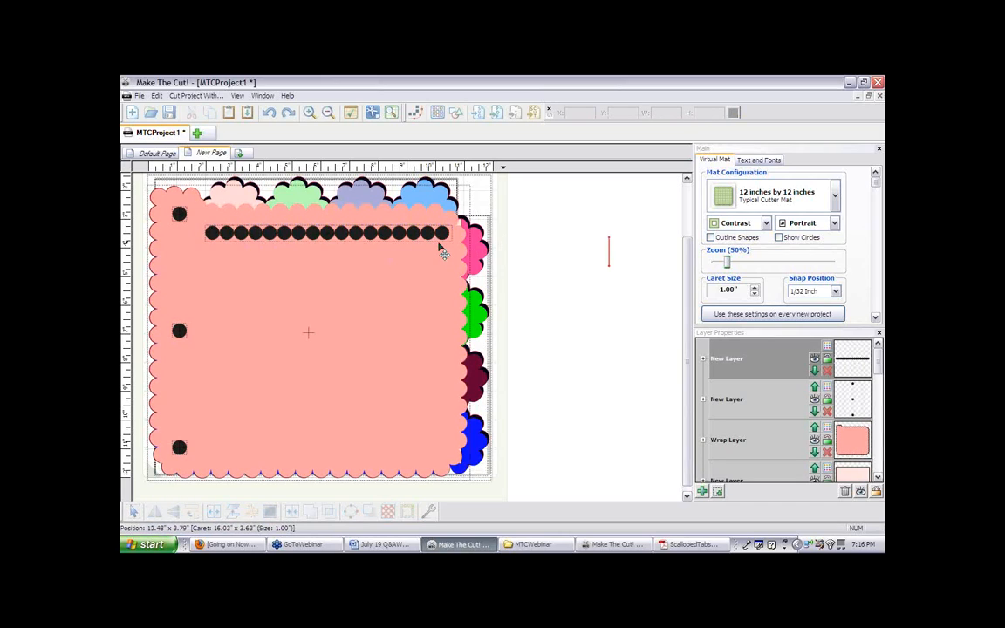
Try to split the welded row of circles back into separate shapes
click(213, 247)
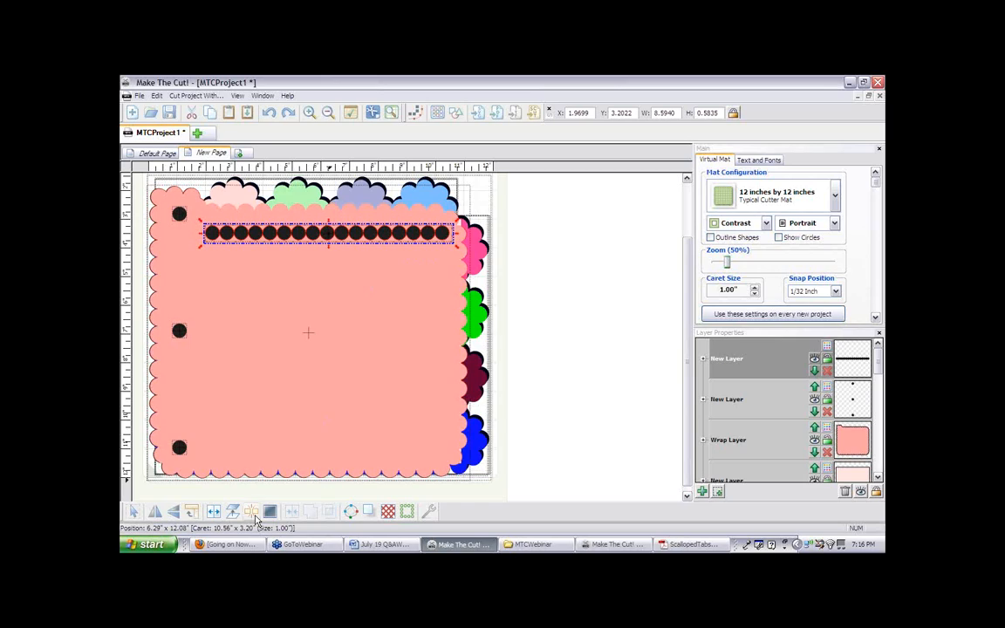
click(389, 508)
click(502, 326)
drag(549, 276, 209, 206)
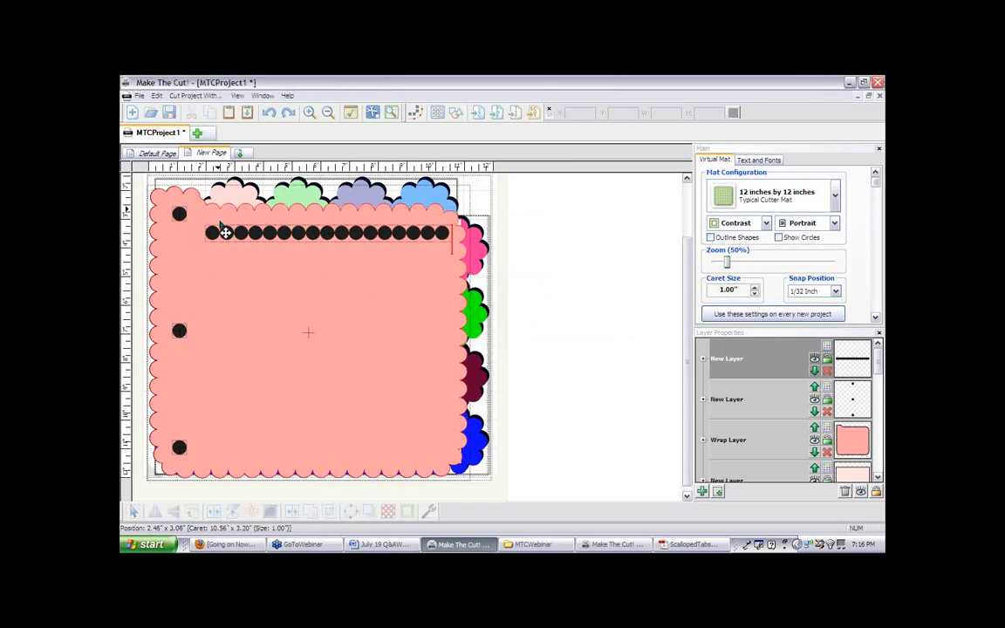
click(225, 237)
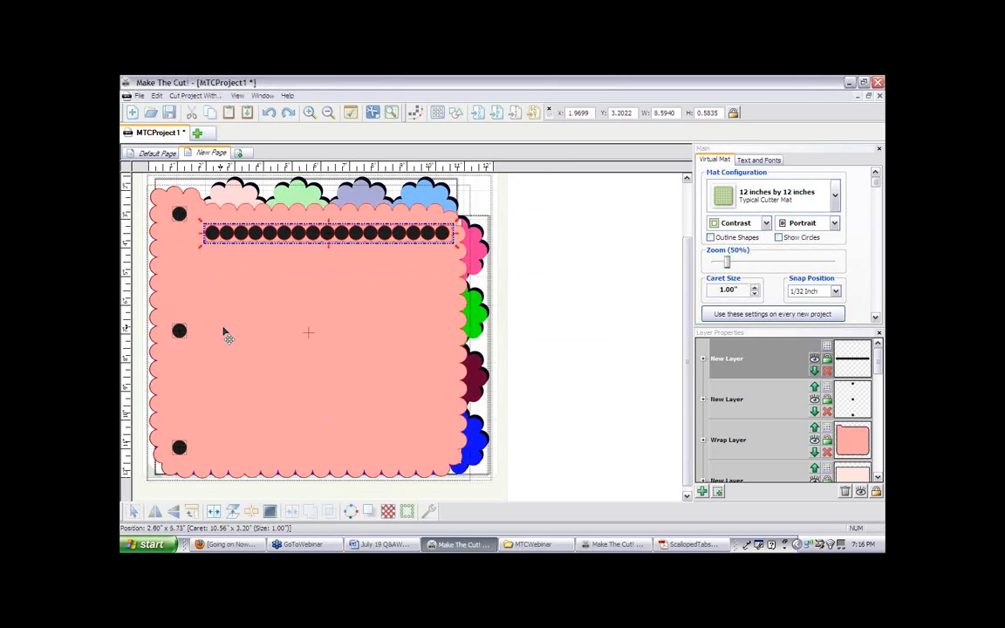
click(215, 514)
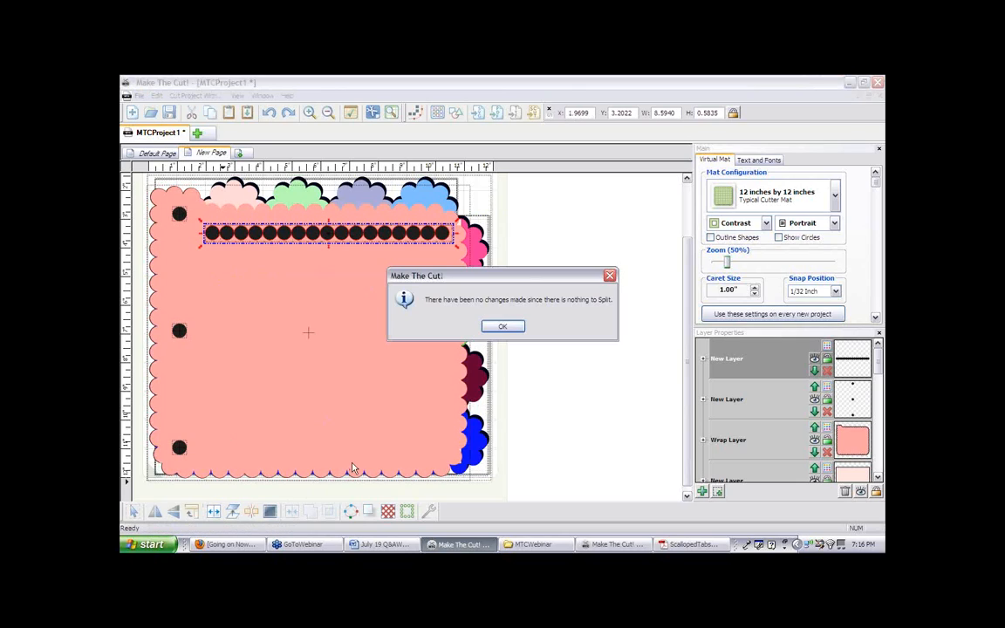
click(502, 326)
Delete the welded row of circles and add a new basic Circle shape to the page
key(Delete)
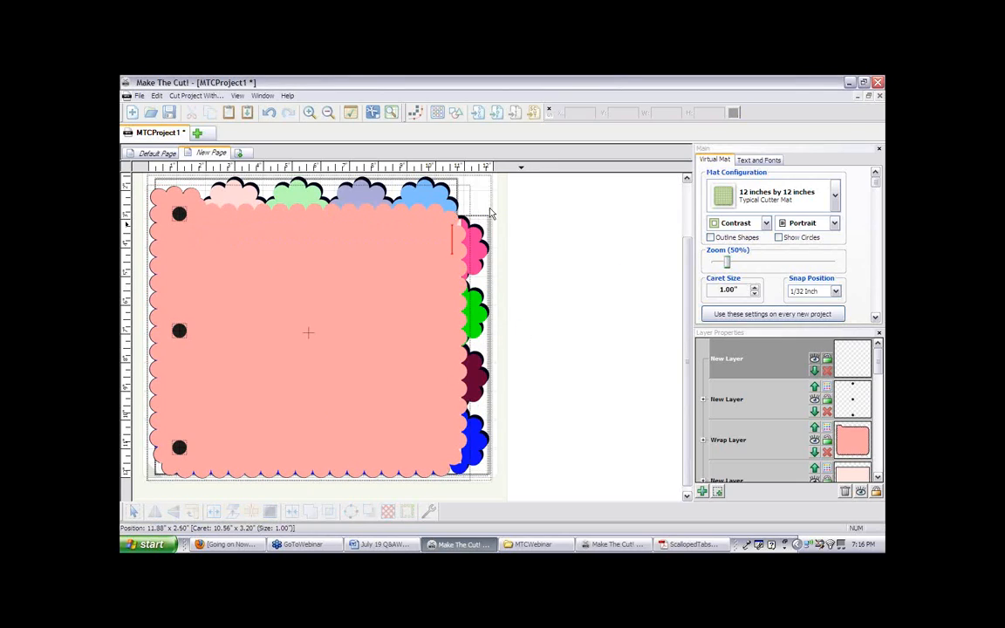
click(456, 116)
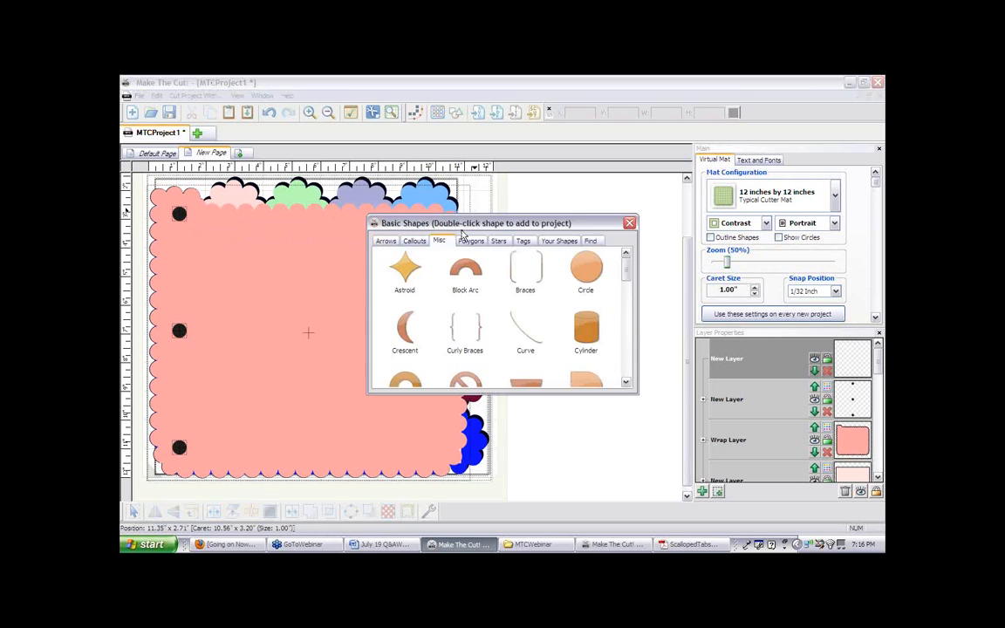
double_click(589, 270)
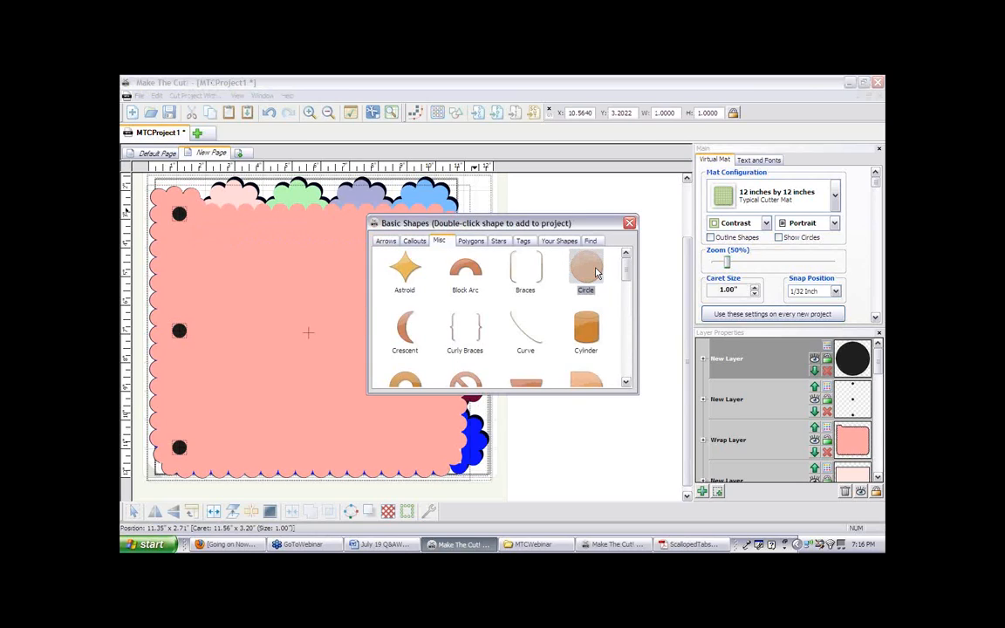
click(630, 225)
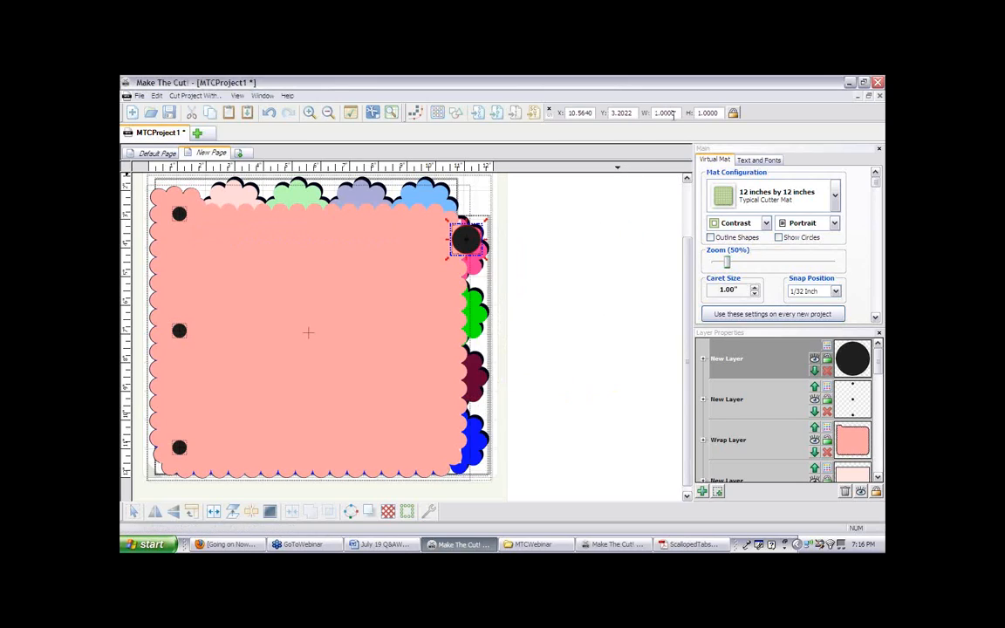
Set the circle's width to 0.5 inch with proportions locked and move it near the pink page's upper-left corner
drag(675, 113, 651, 110)
key(BackSpace)
key(Return)
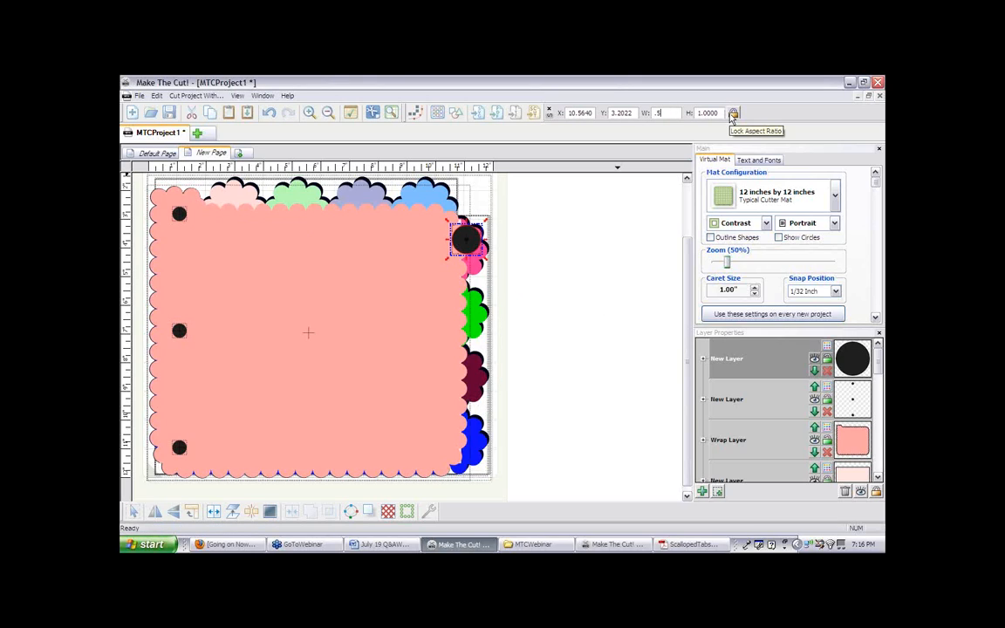
drag(469, 244, 209, 232)
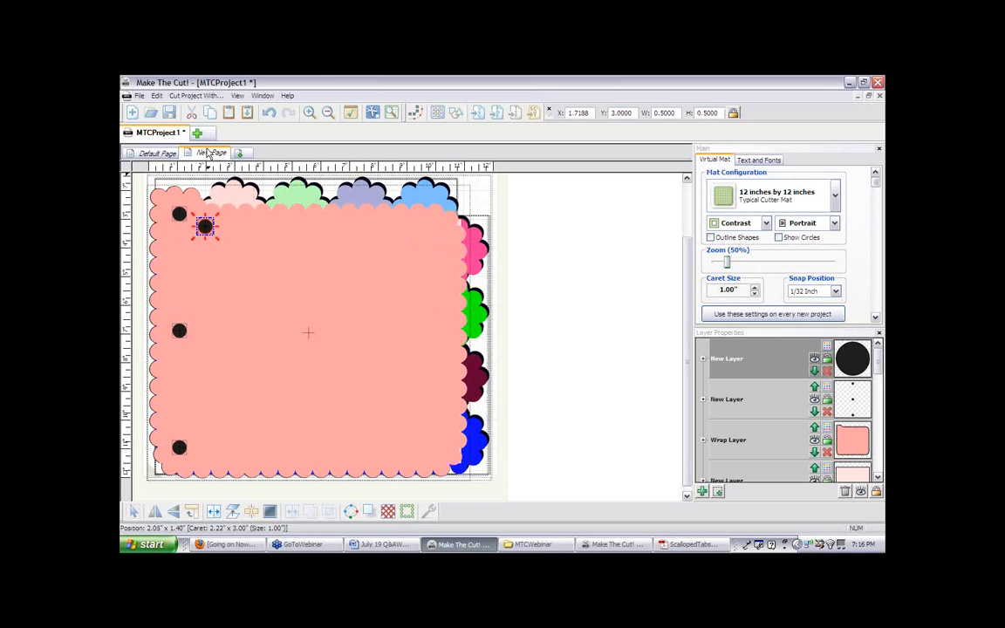
Duplicate the 0.5 inch circle into an overlapping row with 18 total duplicates and -.05 inch spacing
click(157, 97)
click(184, 177)
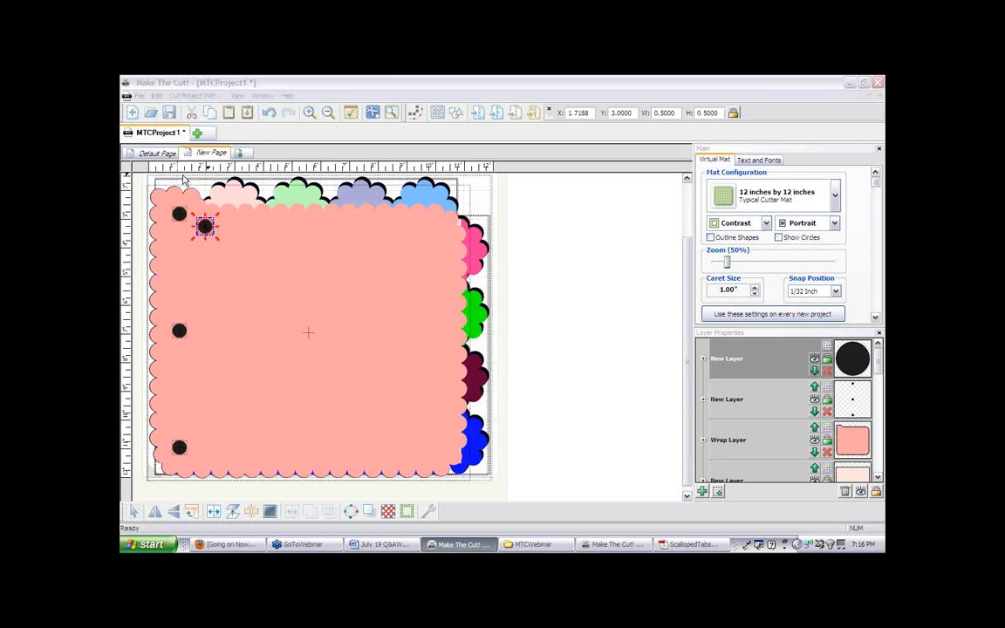
key(Tab)
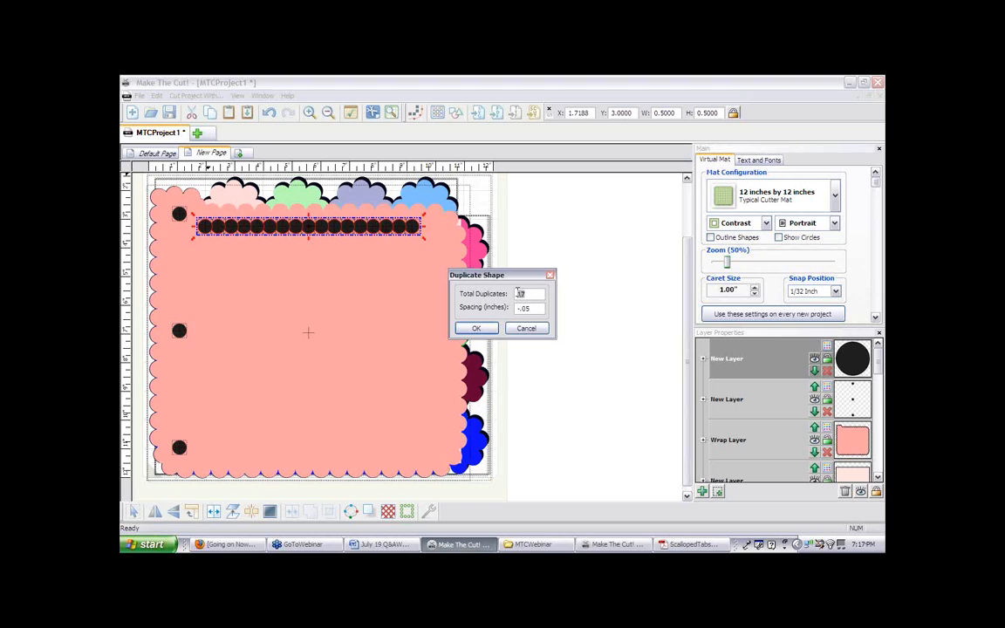
text(8)
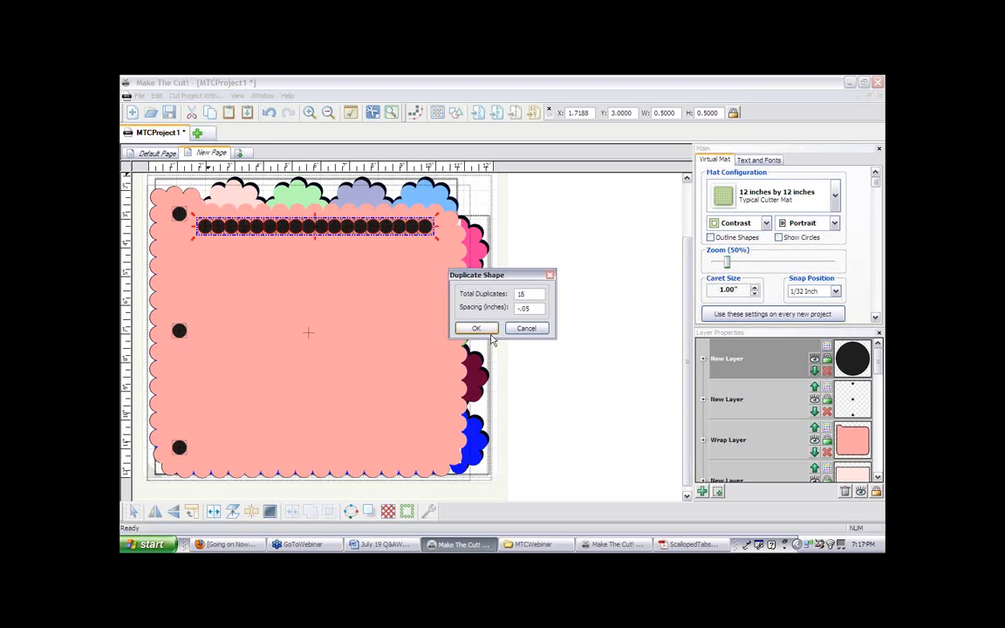
click(479, 329)
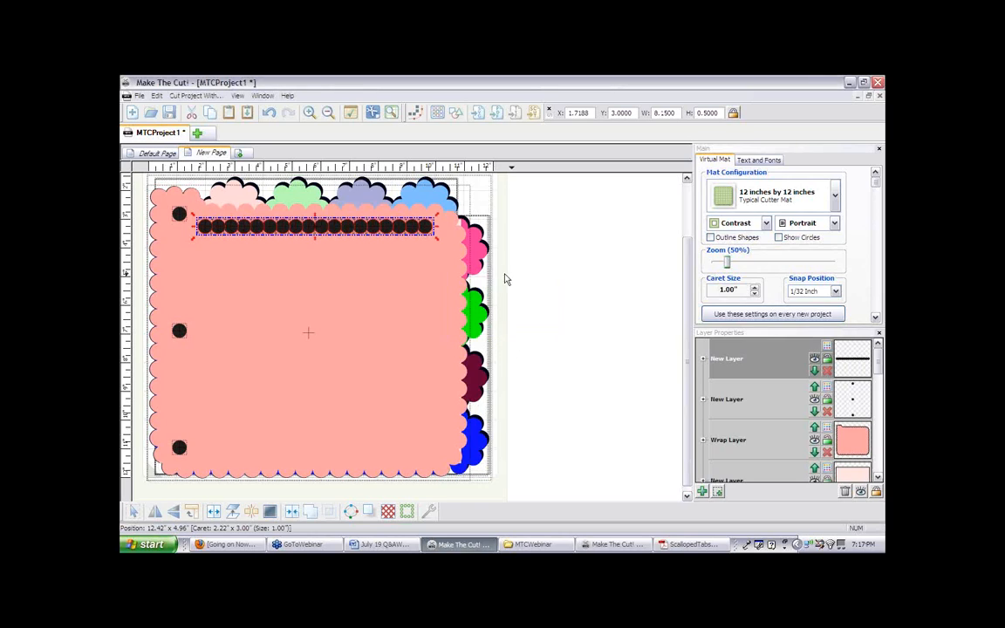
Copy the unwelded circle row to the page's lower edge, try aligning both rows with Vert. Center, and undo the alignment
drag(510, 262, 192, 210)
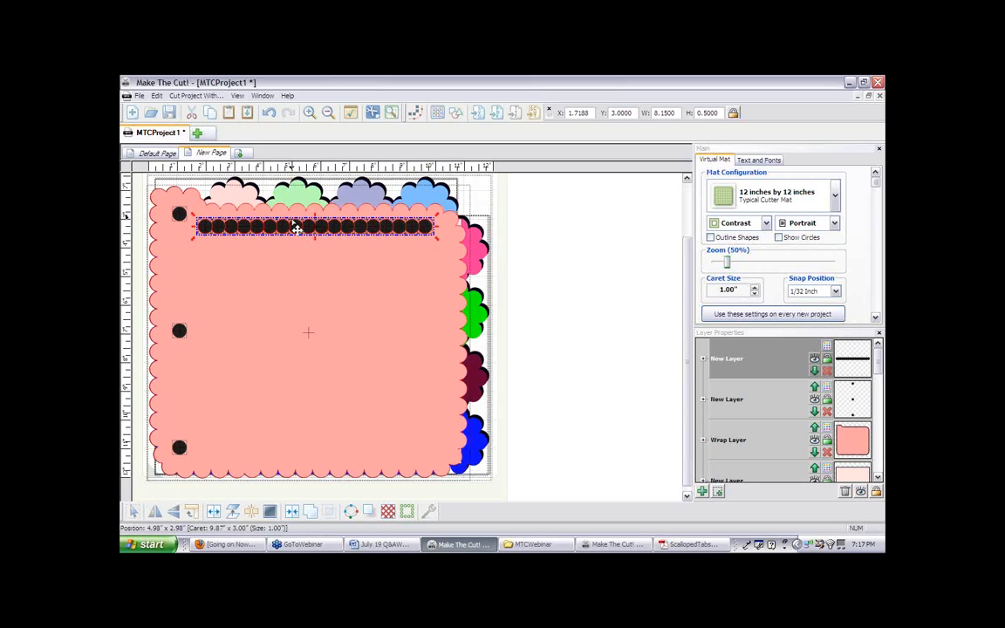
drag(297, 229, 299, 446)
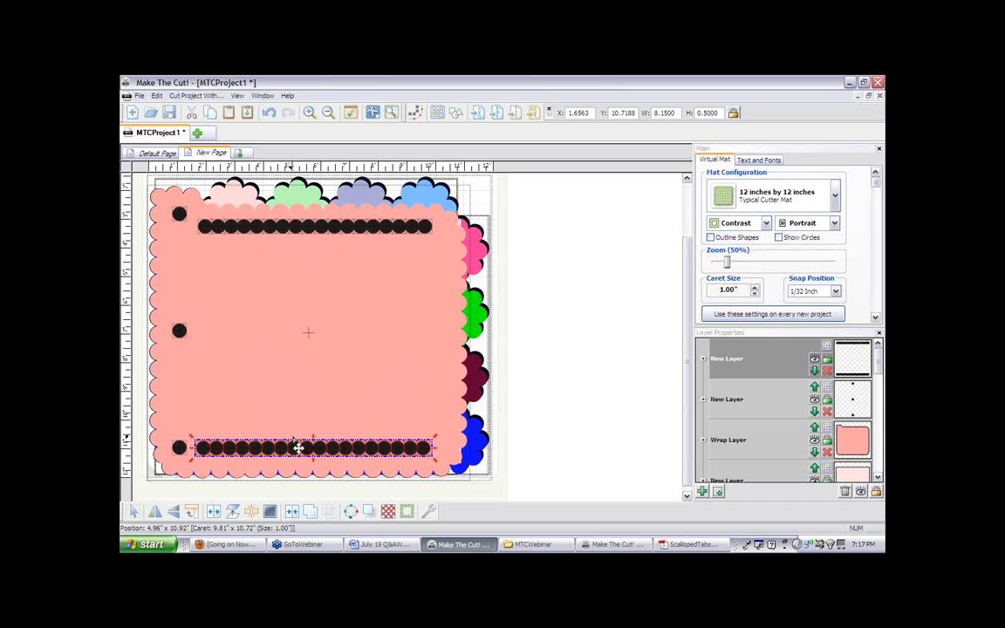
shift+click(294, 231)
right_click(303, 295)
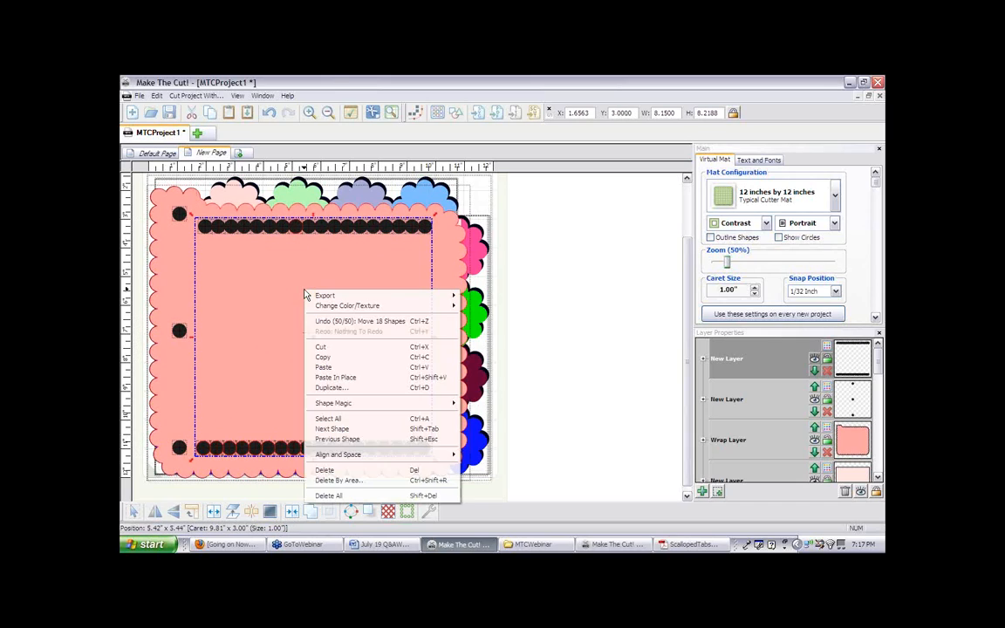
mouse_move(449, 454)
mouse_move(480, 456)
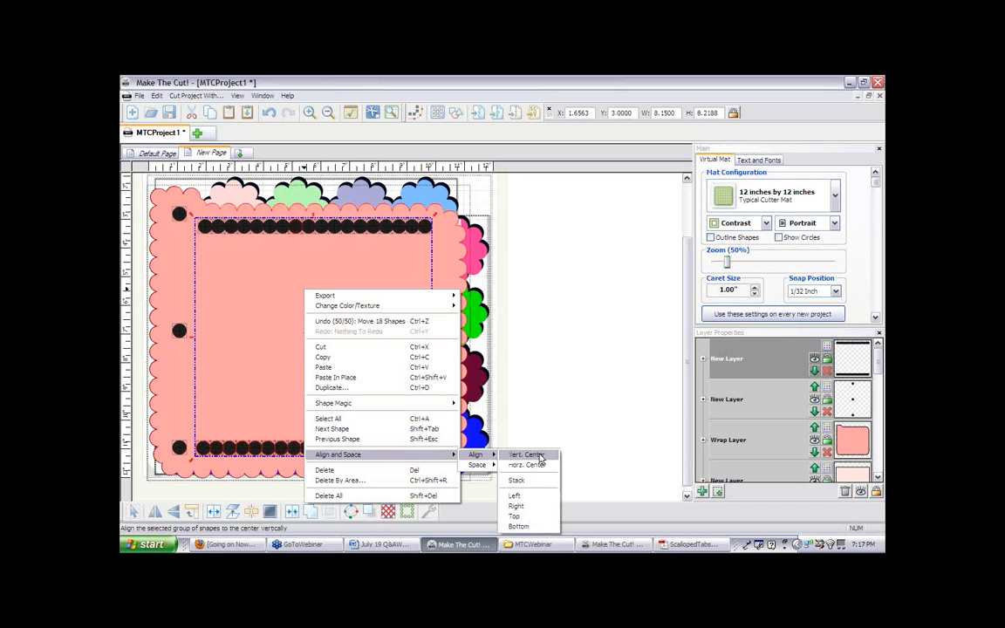
click(527, 454)
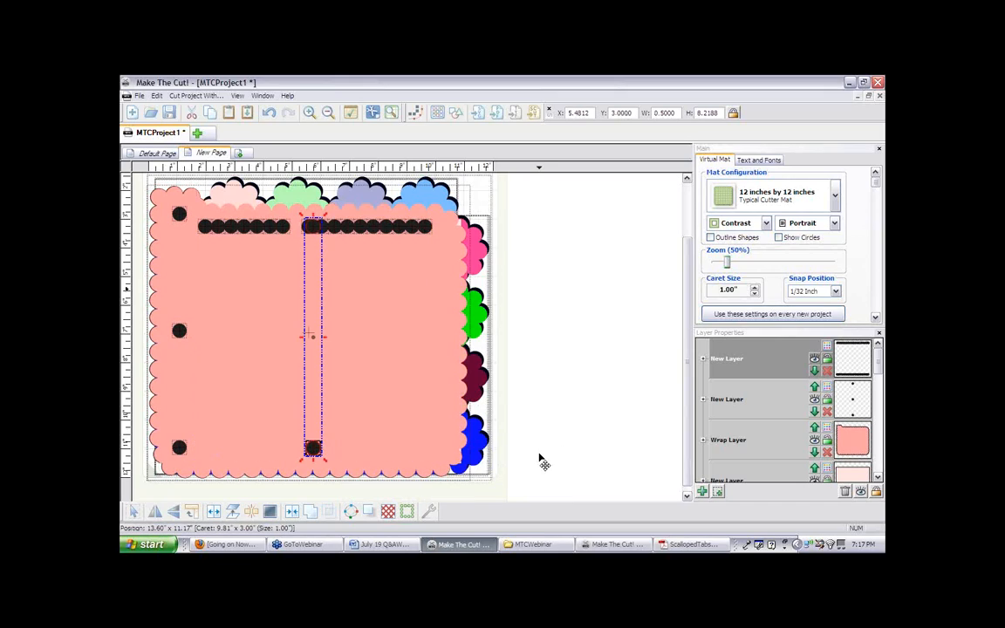
key(ctrl+z)
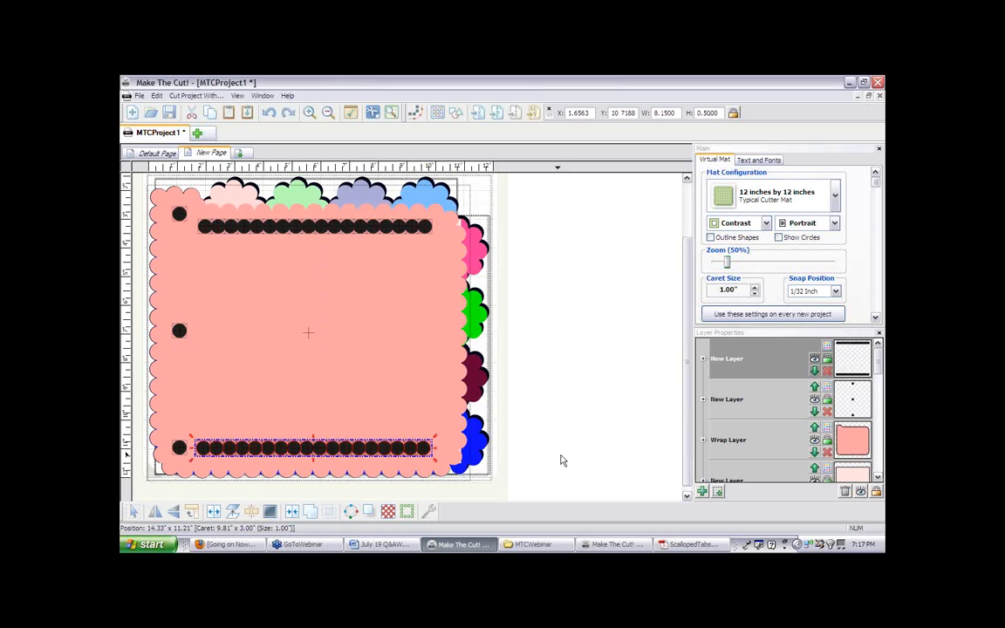
Select the two unwelded circle rows, and undo their last moves along with the copy at the page's lower edge
drag(445, 484, 194, 373)
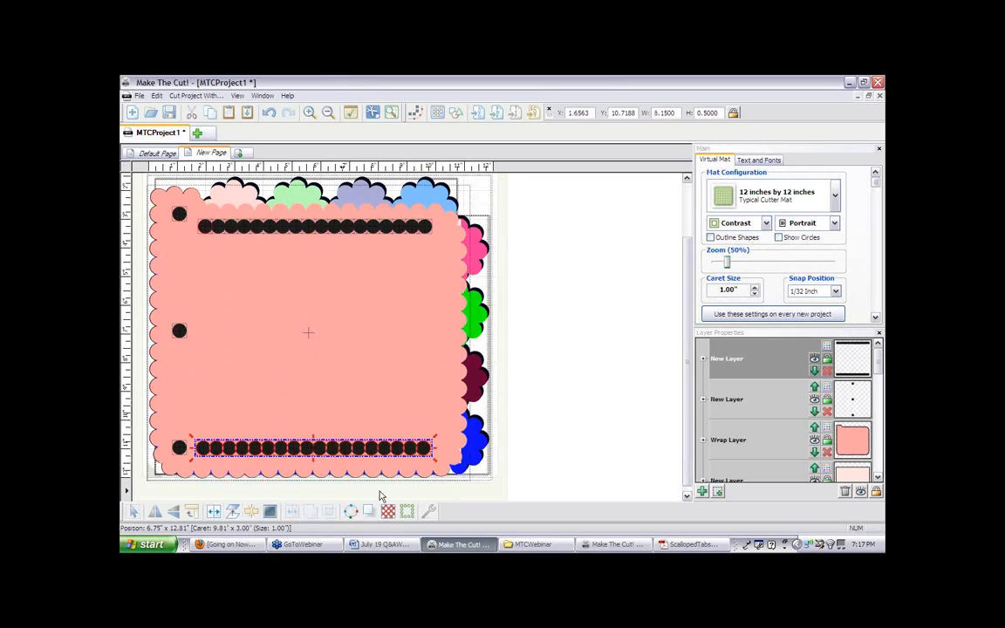
click(528, 264)
drag(528, 264, 180, 203)
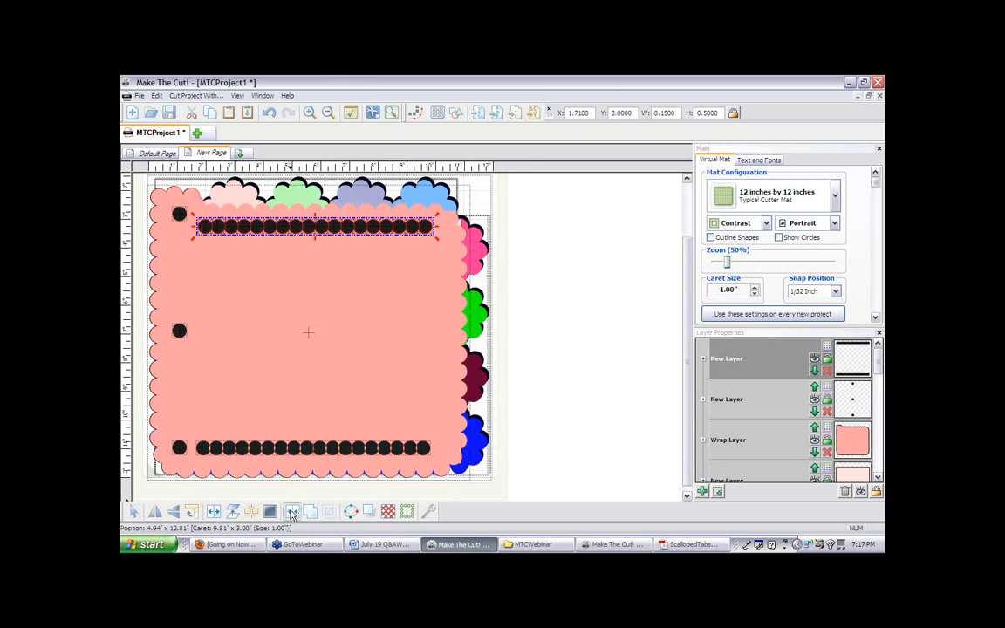
click(420, 448)
shift+click(406, 234)
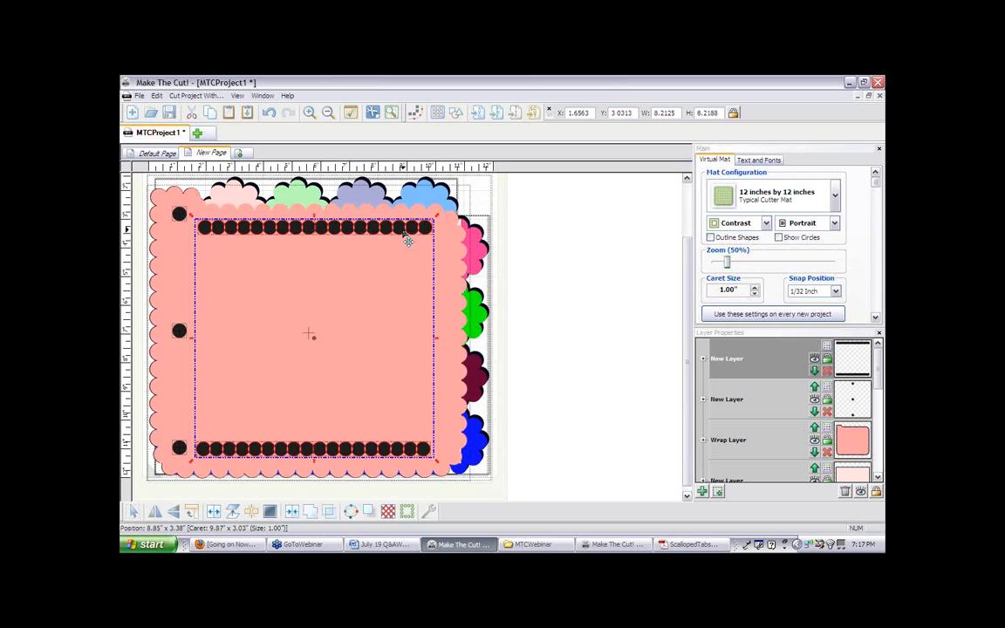
key(ctrl+z)
key(ctrl+z)
key(ctrl+z)
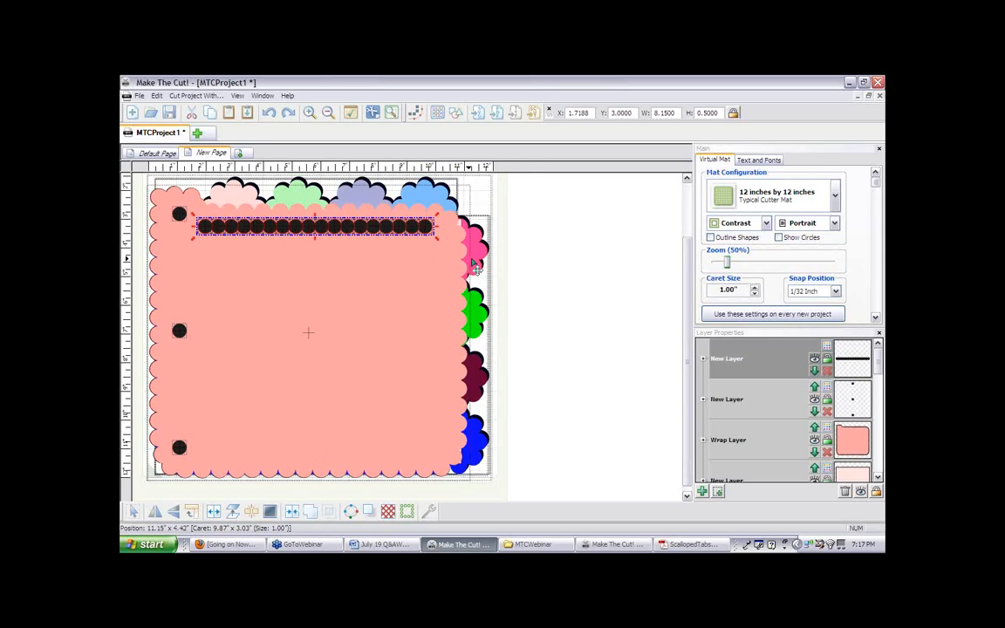
Weld the row of overlapping circles into one shape and place a copy of it near the page's lower edge
drag(529, 260, 192, 210)
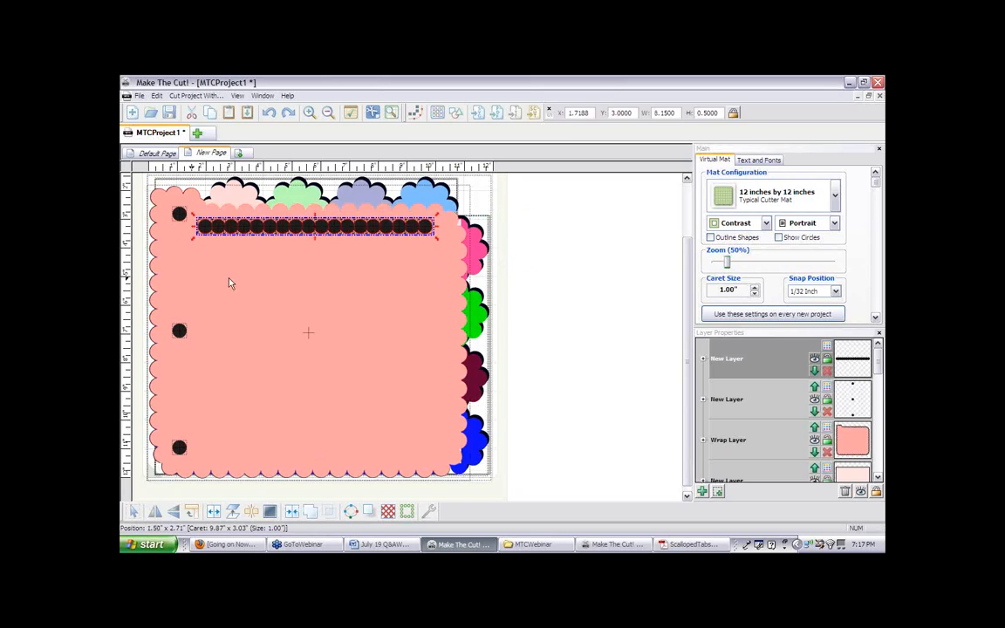
click(314, 515)
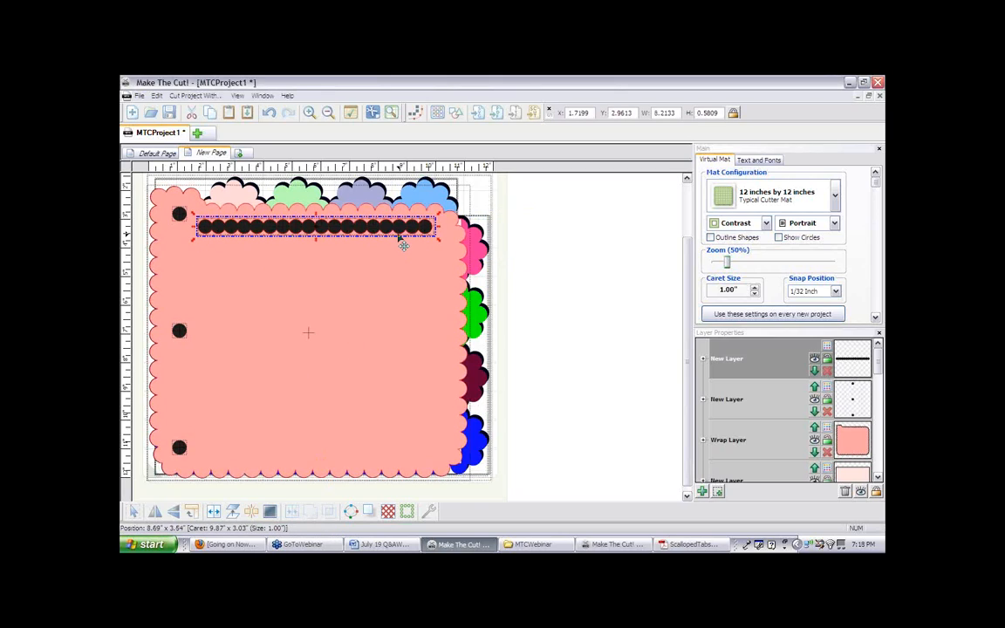
drag(403, 245, 404, 463)
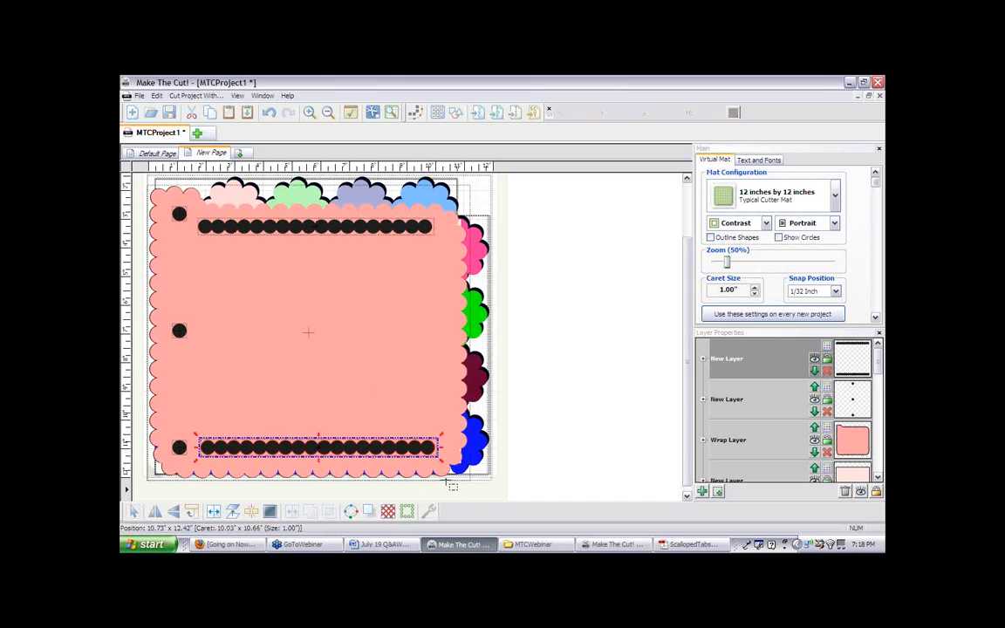
Align the upper and lower welded circle rows with each other using Vert. Center, and deselect them
drag(455, 489, 195, 209)
right_click(308, 366)
mouse_move(410, 316)
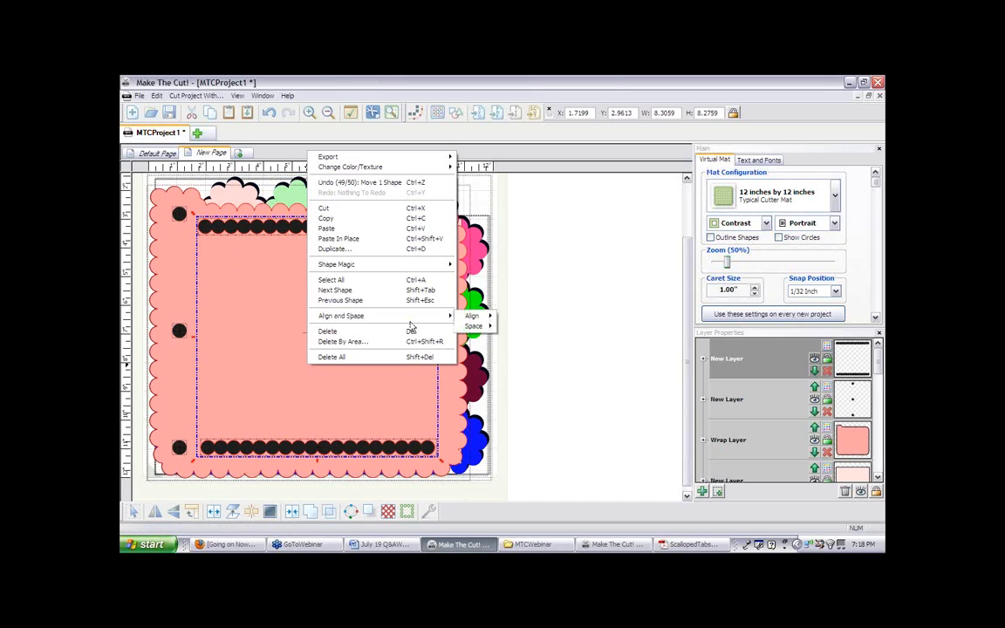
mouse_move(476, 318)
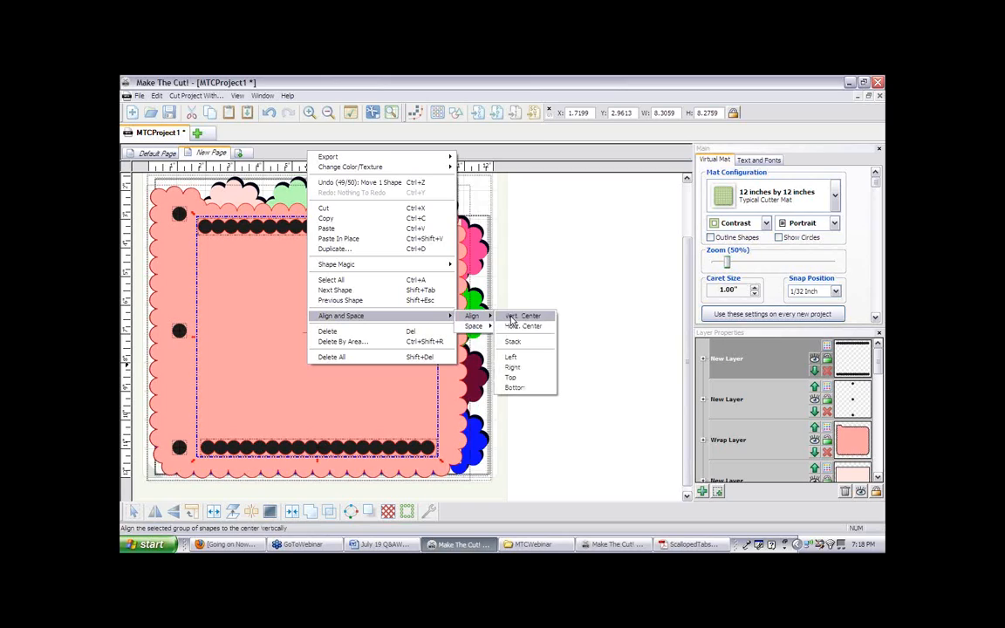
click(511, 317)
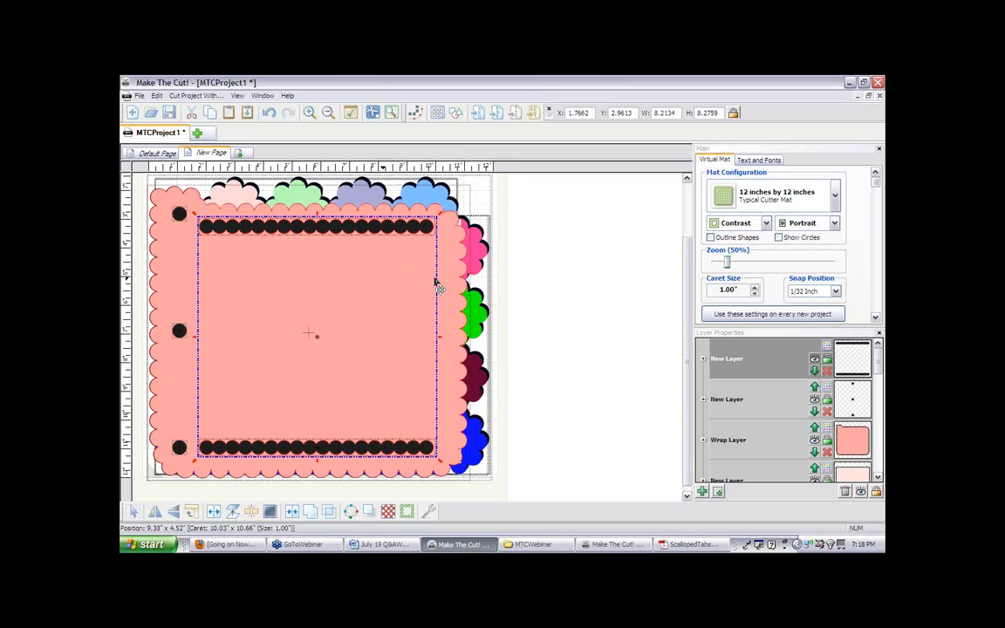
click(567, 394)
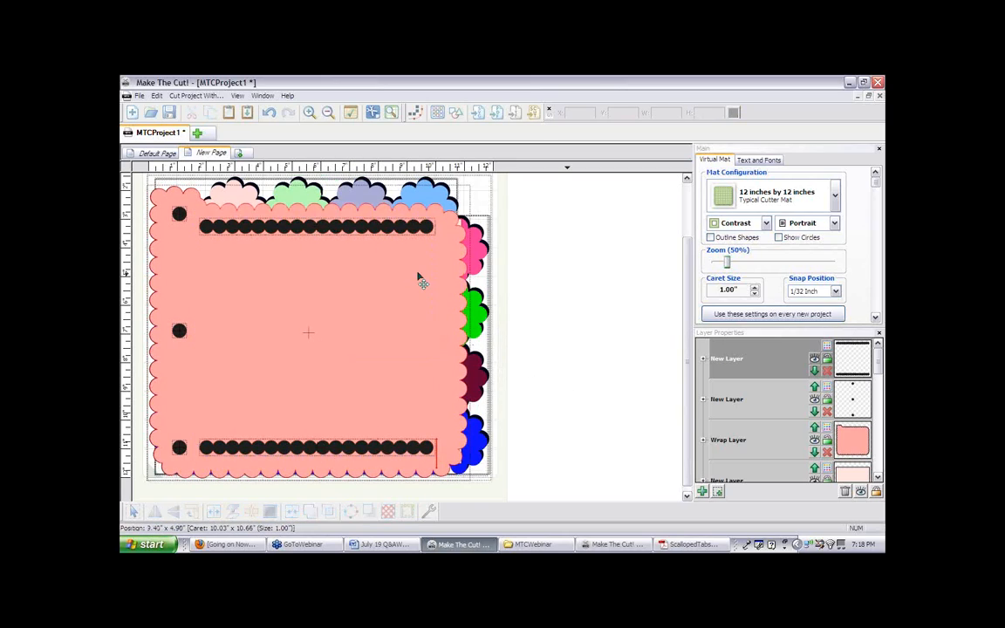
Copy the upper welded row, rotate the copy to vertical, and fit it between the rows' right ends as the frame's right side
click(376, 234)
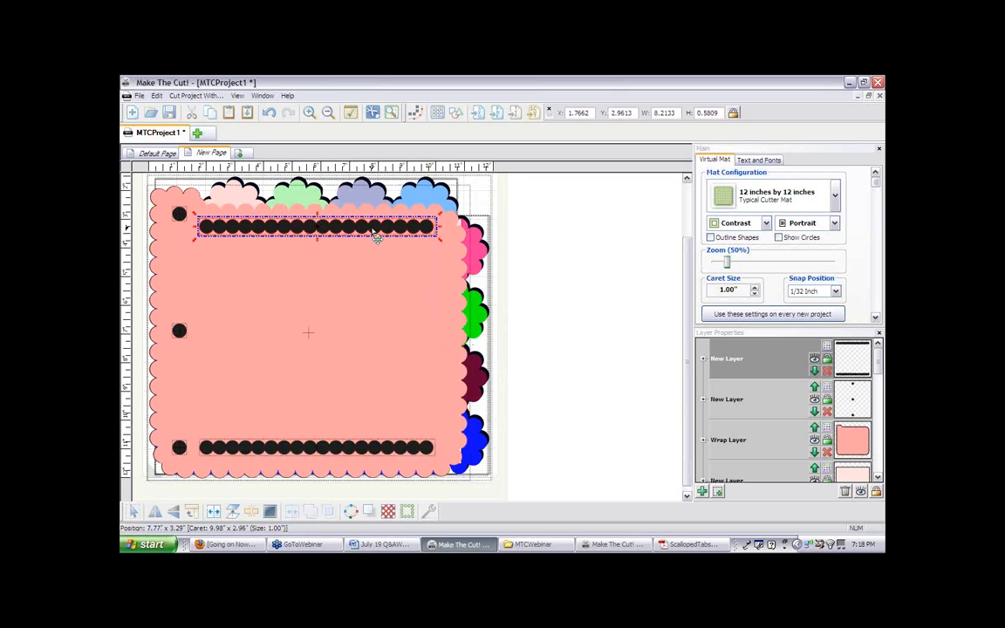
key(Left)
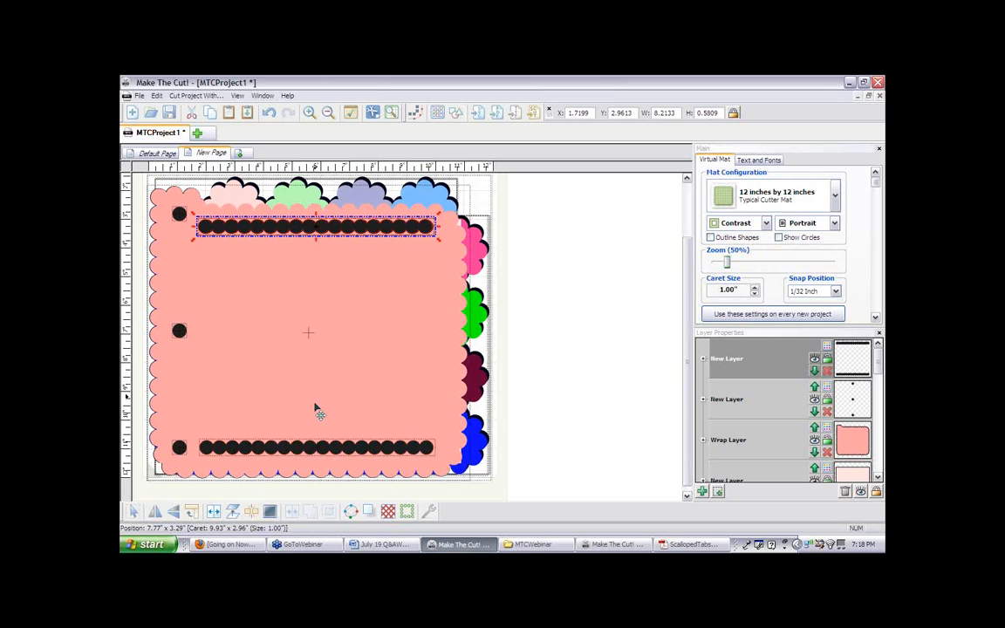
click(192, 512)
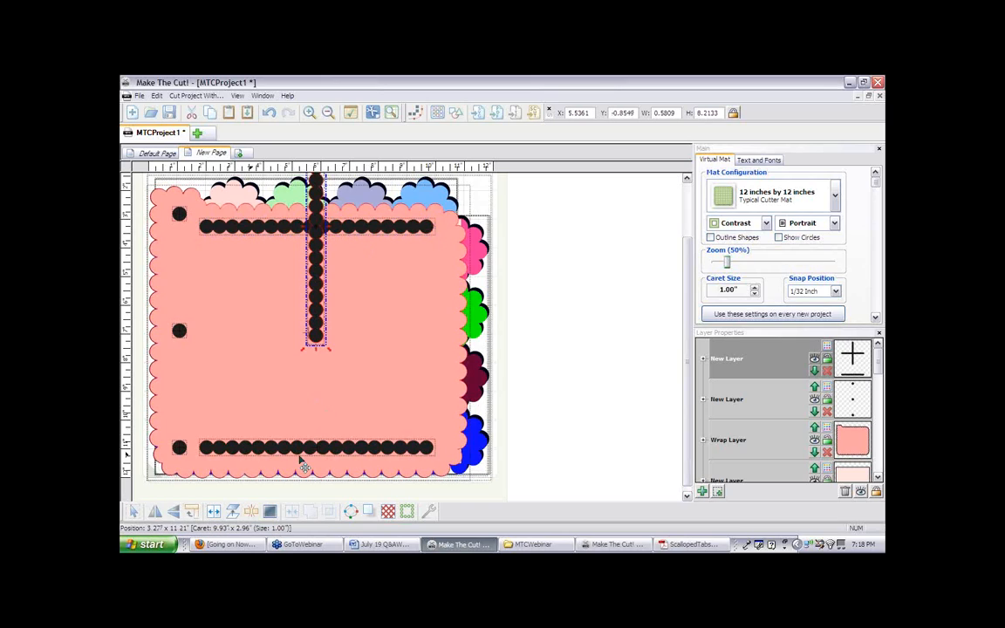
drag(317, 345, 429, 456)
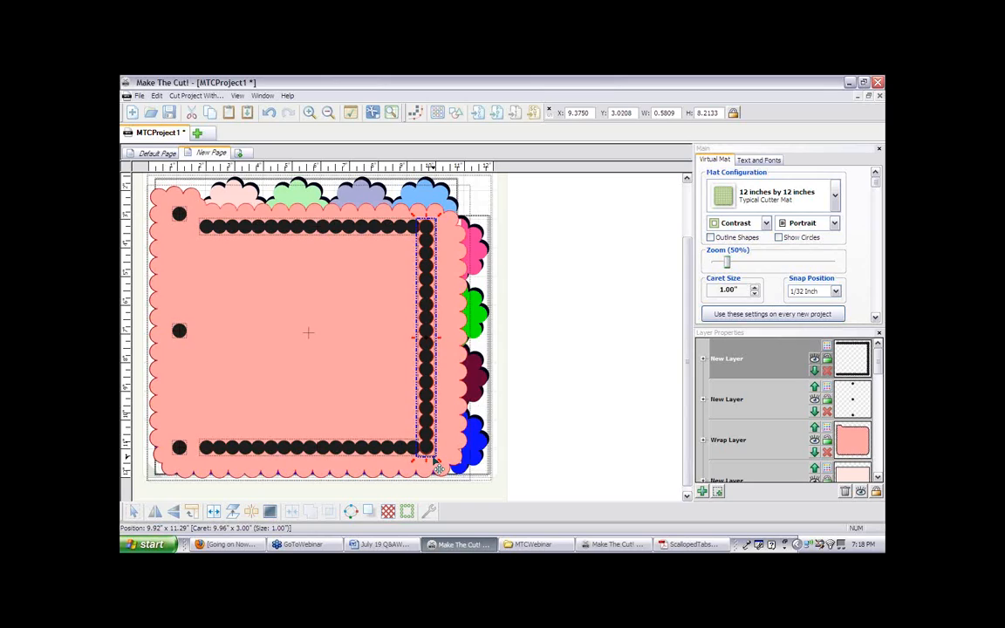
key(Down)
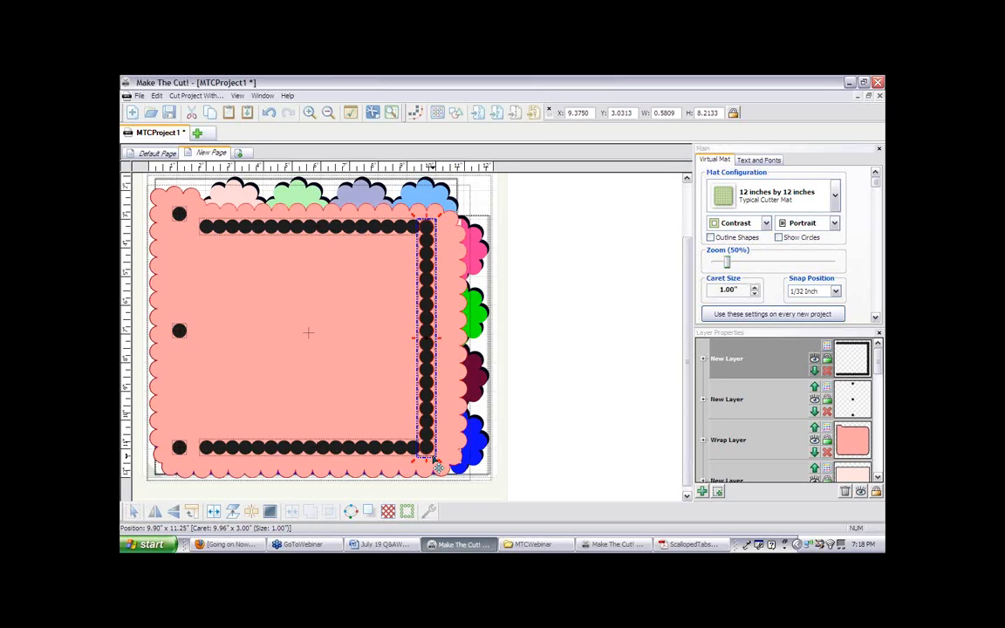
Copy the vertical circle strip, paste it in place, and move the copy to the rows' left ends to close the frame
click(155, 95)
click(188, 148)
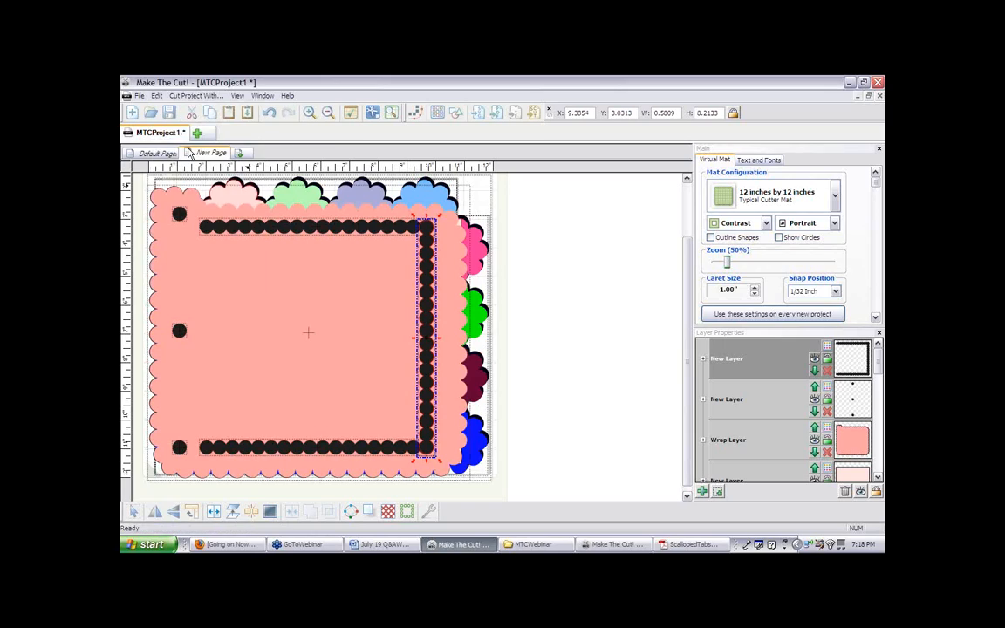
click(156, 96)
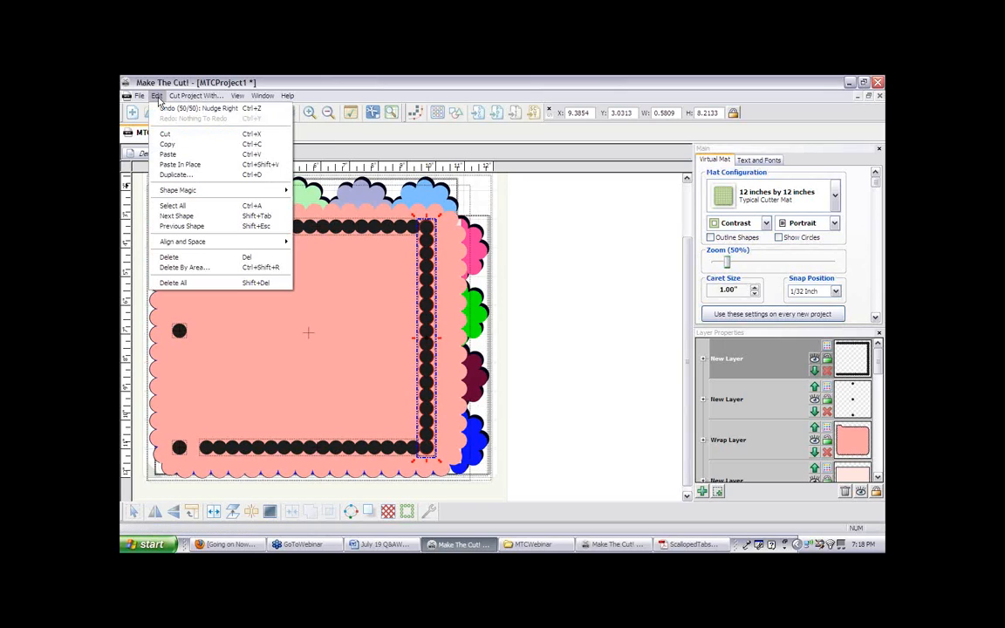
click(183, 166)
drag(425, 354, 213, 365)
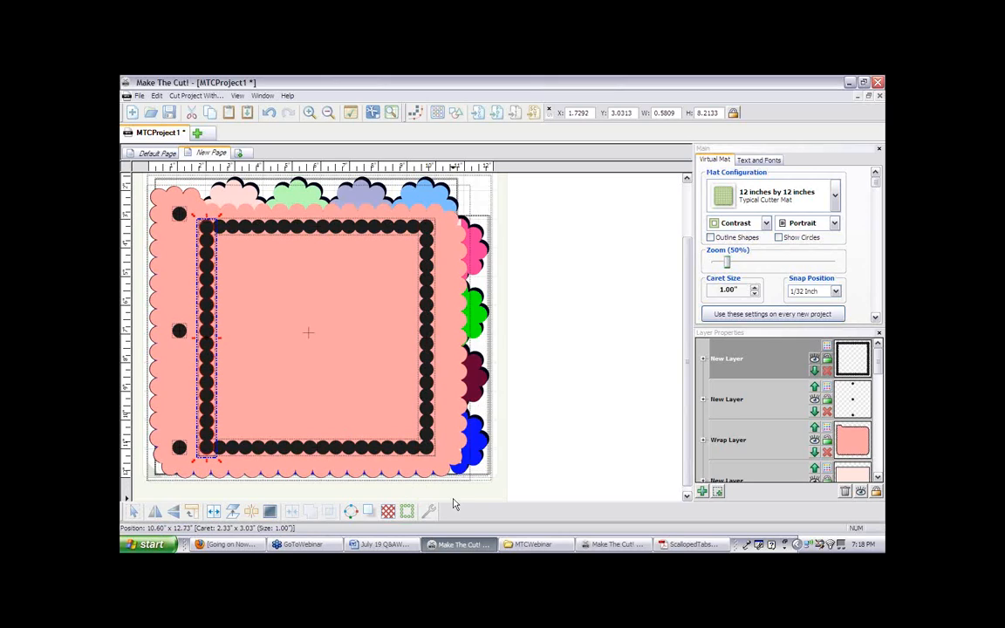
Select all four circle strips of the frame and weld them into a single shape
click(454, 500)
mouse_move(454, 500)
mouse_down()
mouse_move(291, 359)
mouse_move(141, 198)
mouse_move(197, 205)
mouse_up()
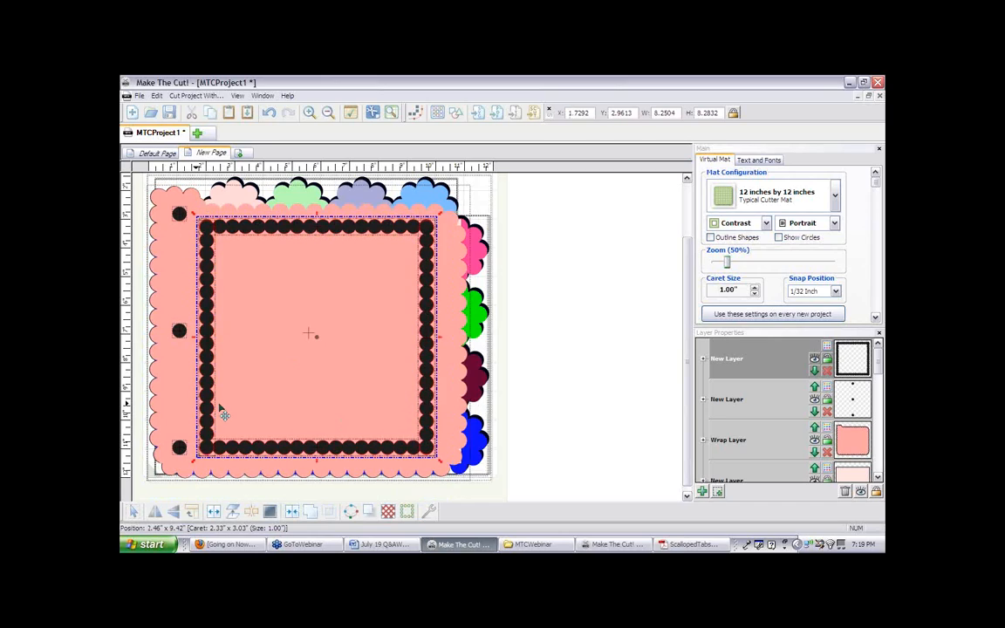
click(310, 516)
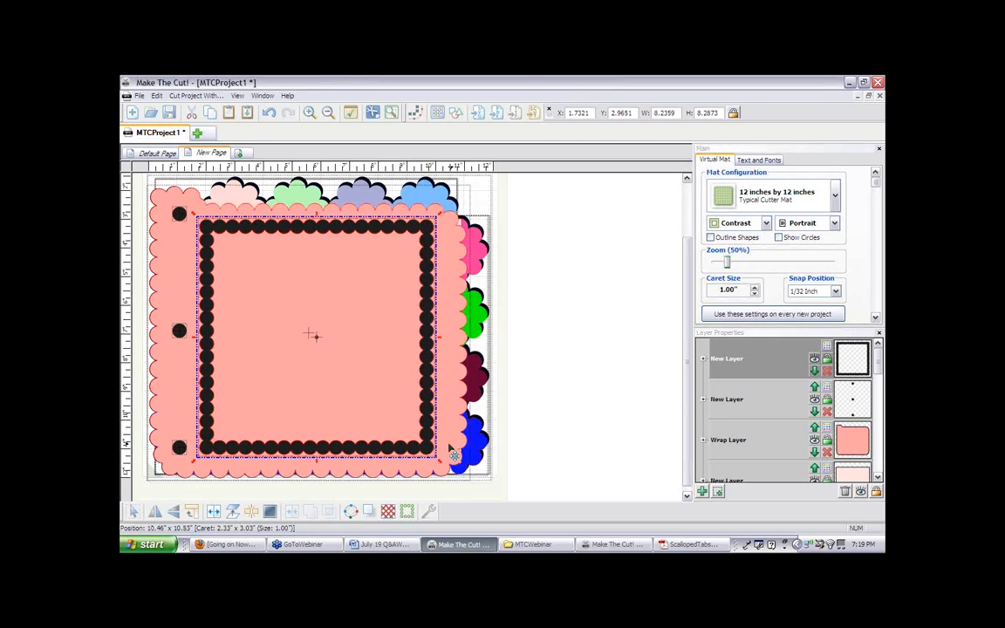
Check the finished book design in the reference PDF, return to Make The Cut!, and color the welded frame layer light green
click(660, 546)
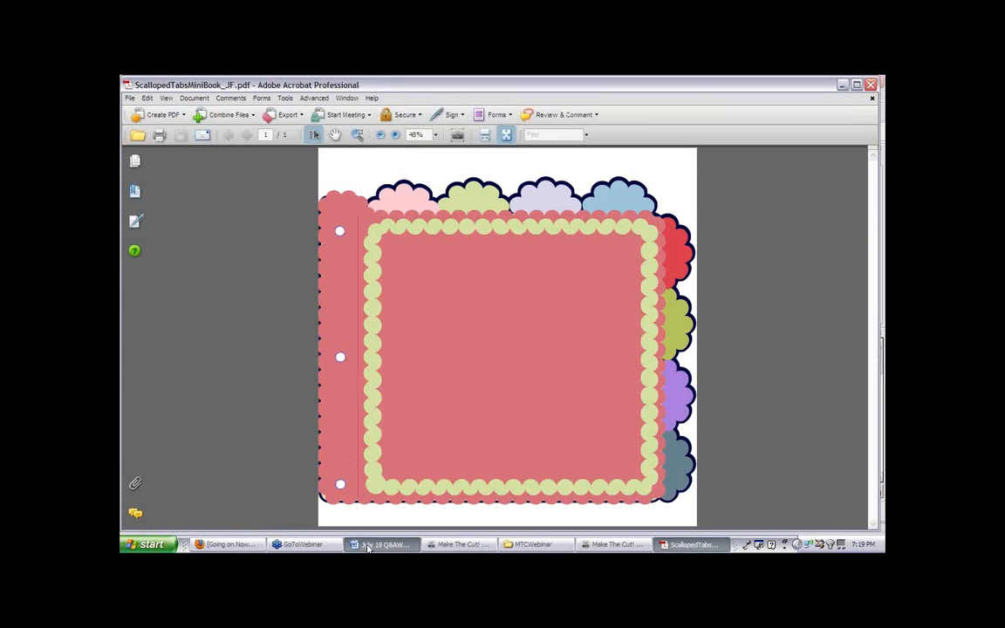
click(375, 544)
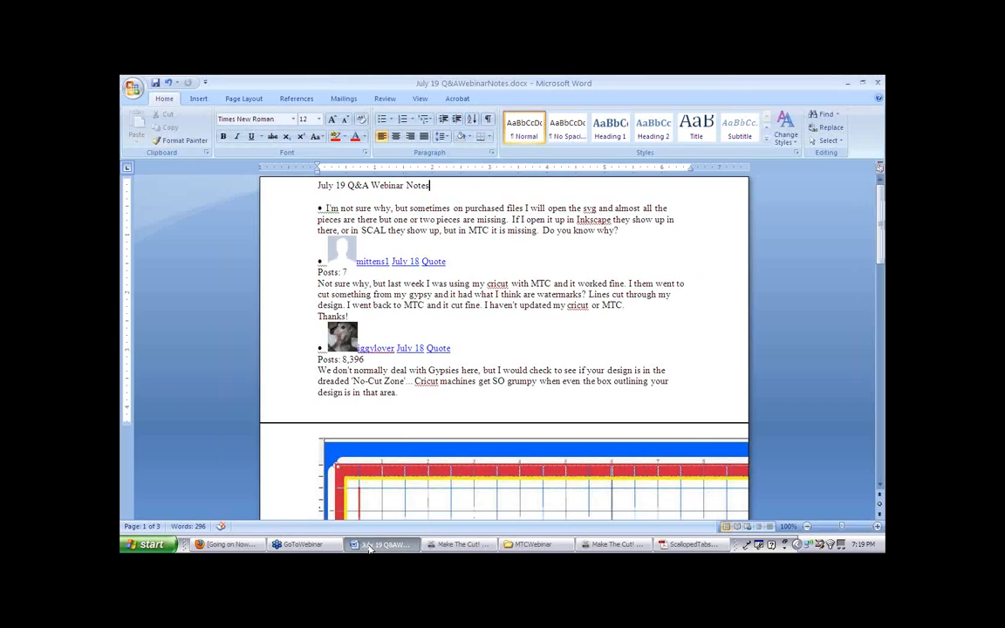
click(453, 544)
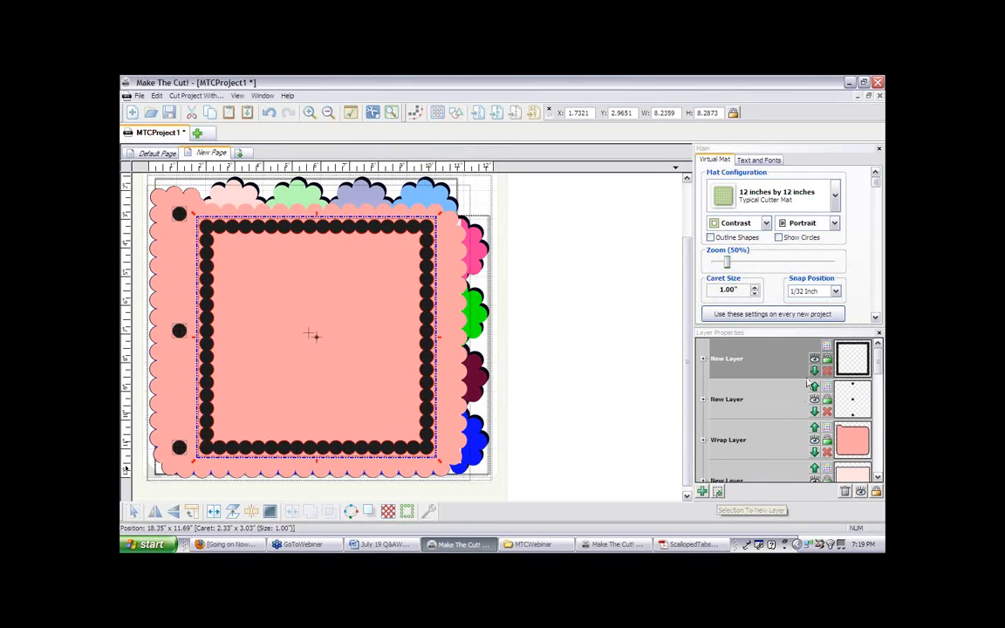
click(826, 360)
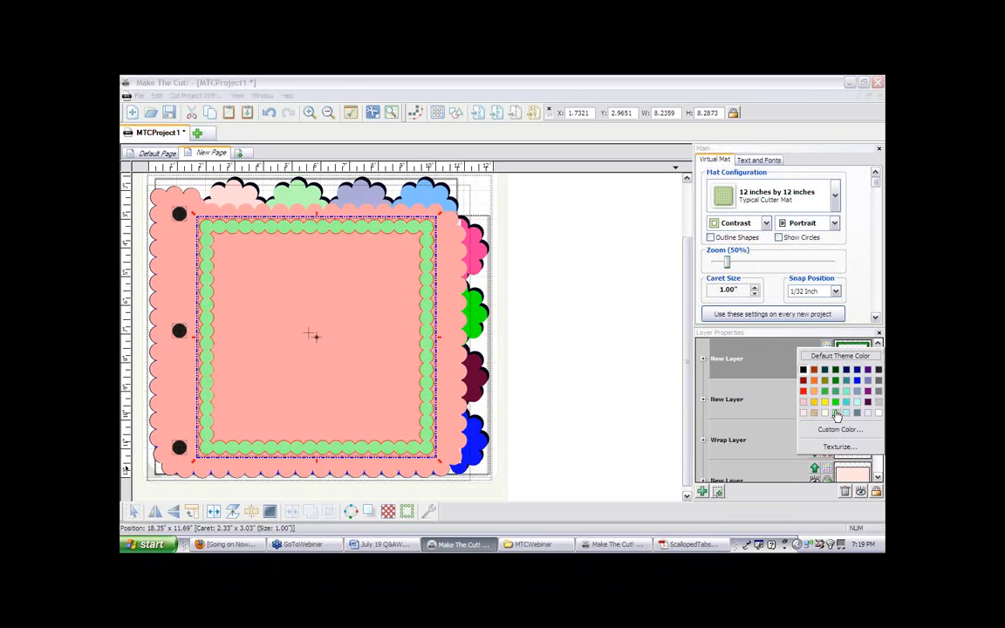
click(835, 416)
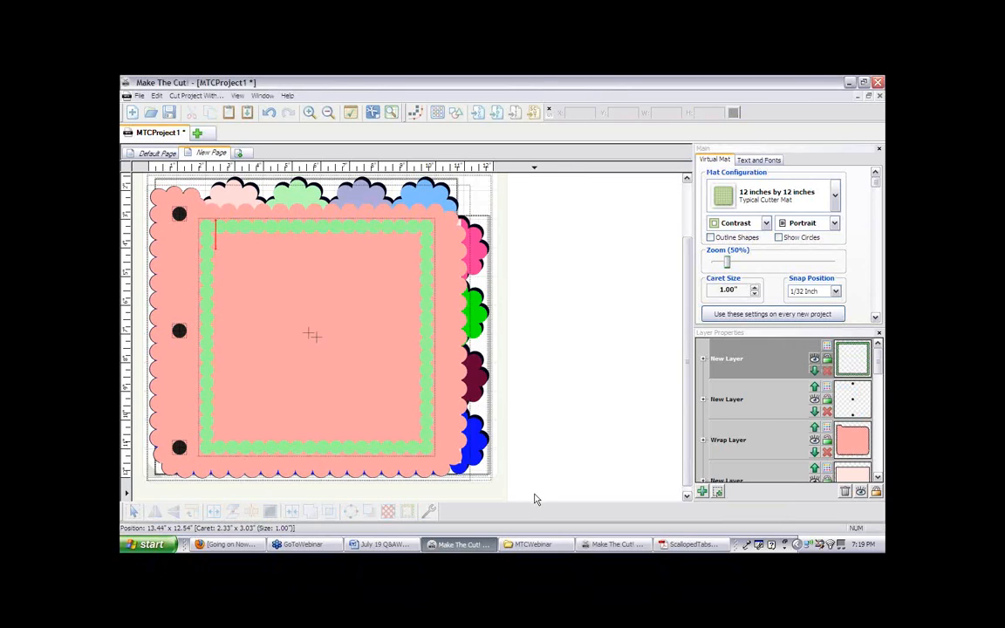
Select all the book's shapes and save the project to the Desktop as TabBook_JF
drag(533, 493, 145, 153)
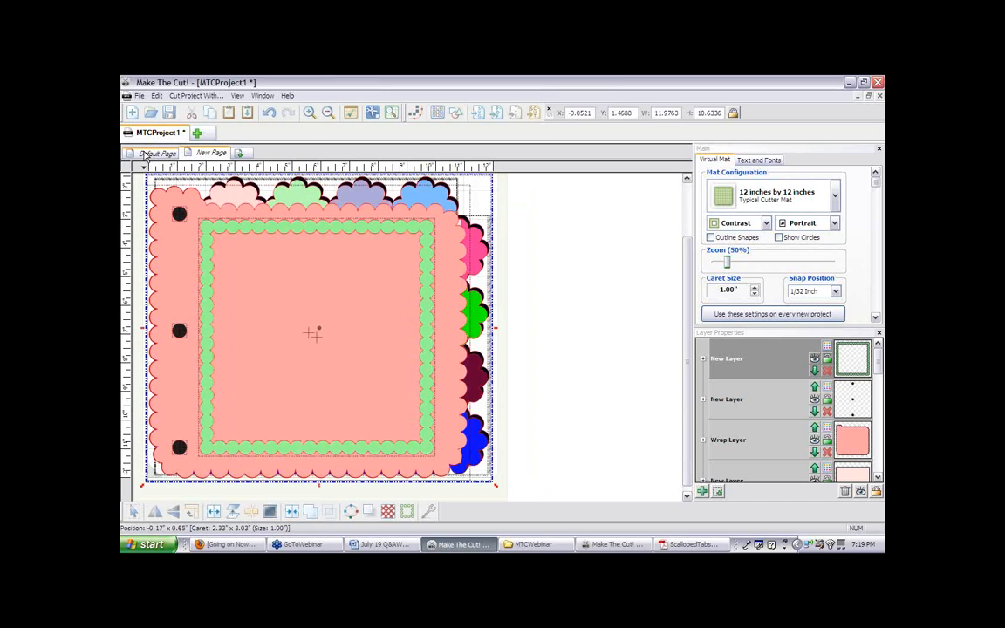
click(139, 95)
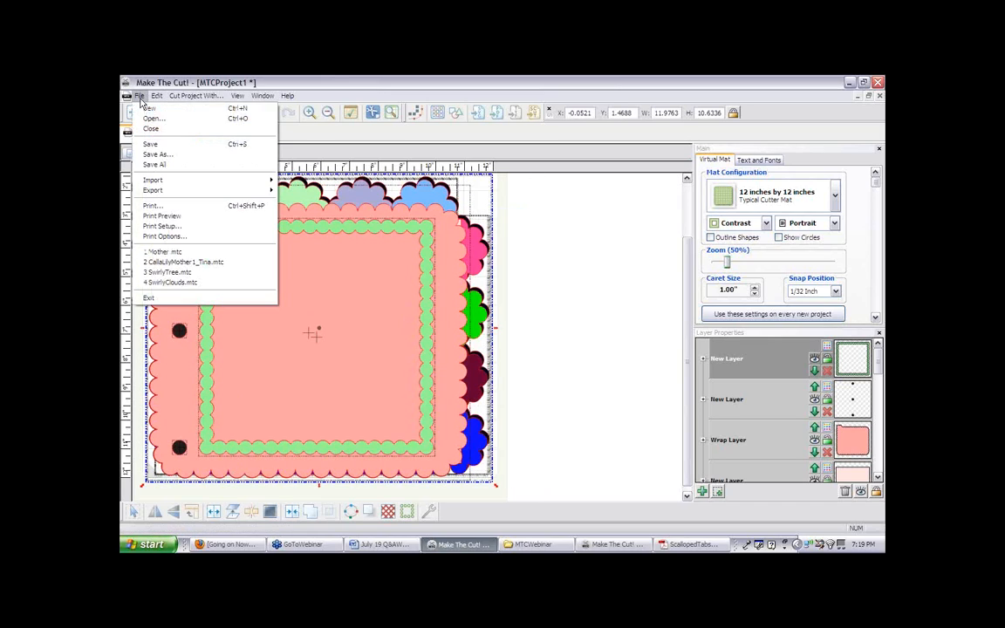
click(155, 154)
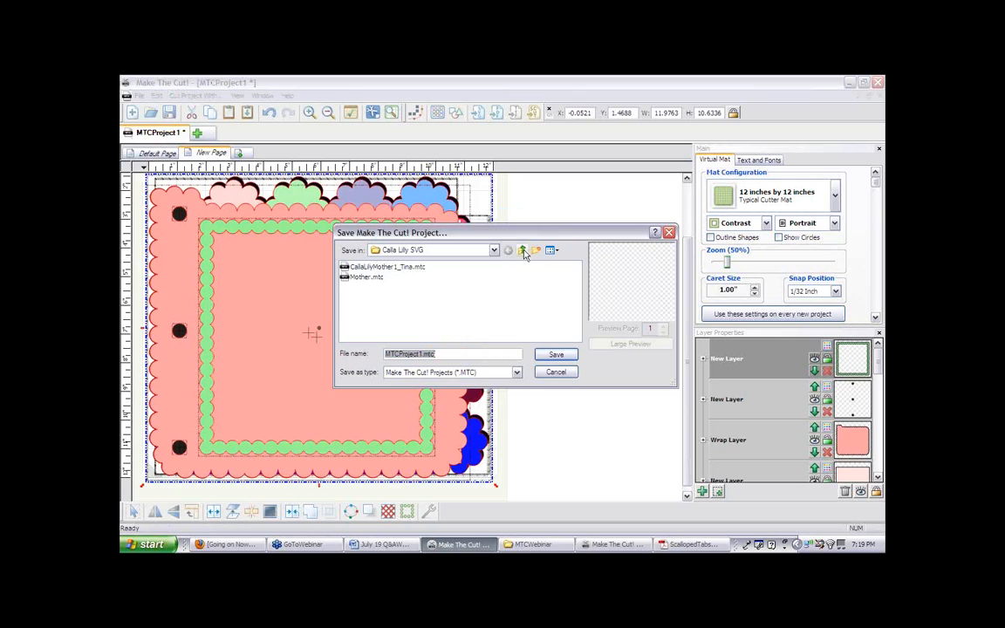
click(523, 251)
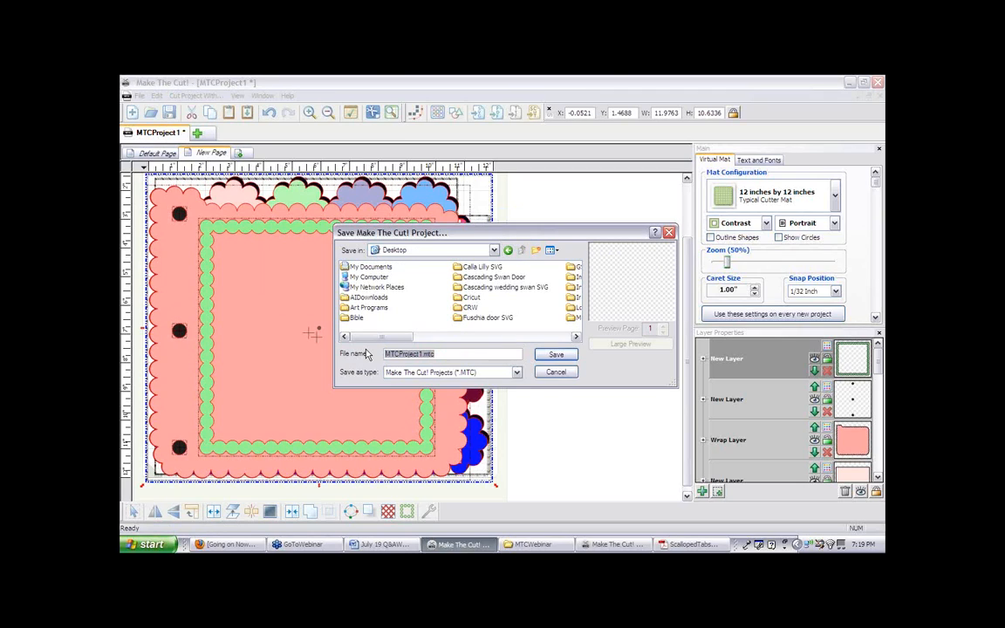
text(TabBook_JF)
click(553, 354)
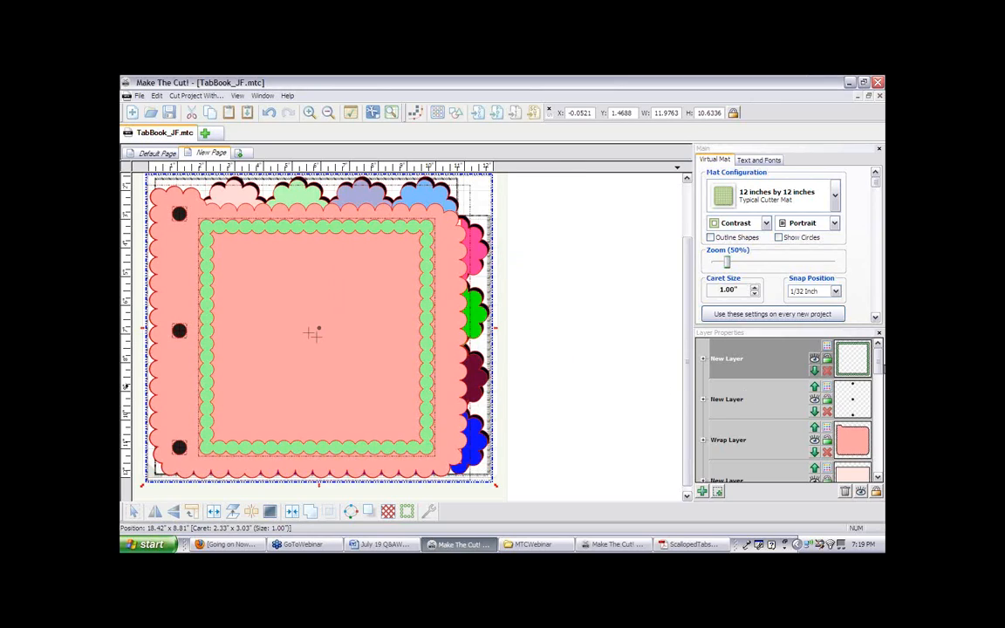
Hide all of the book's layers with Toggle Visible and go back to the frame layer
scroll(879, 367, down, 10)
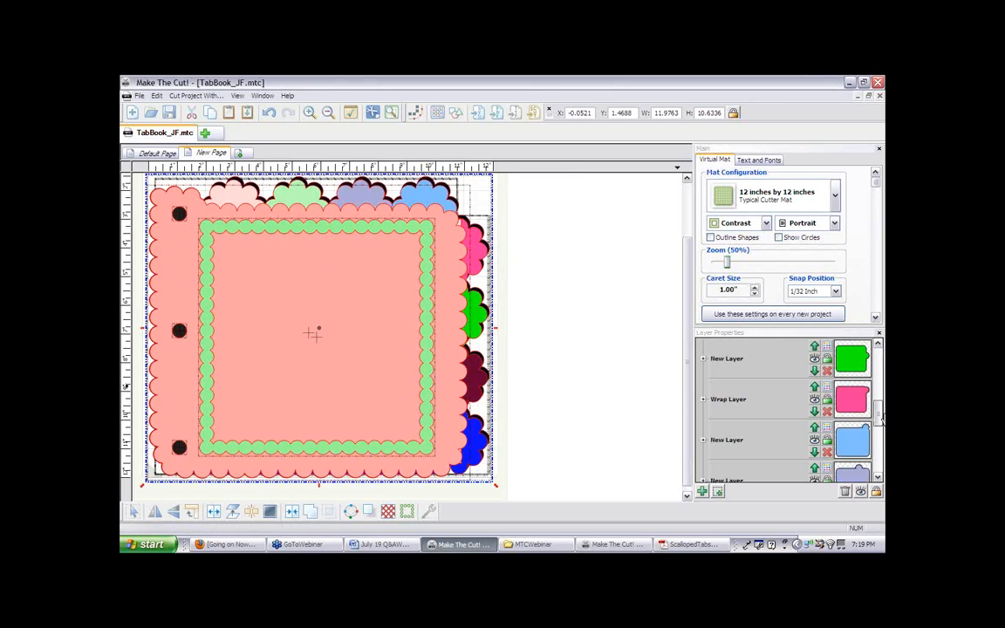
click(861, 492)
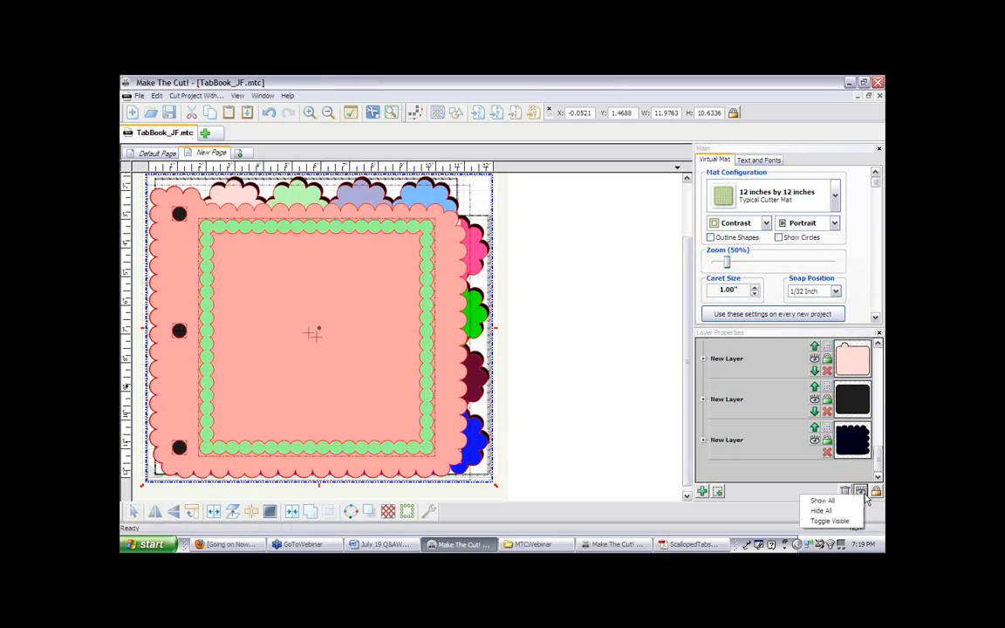
click(827, 521)
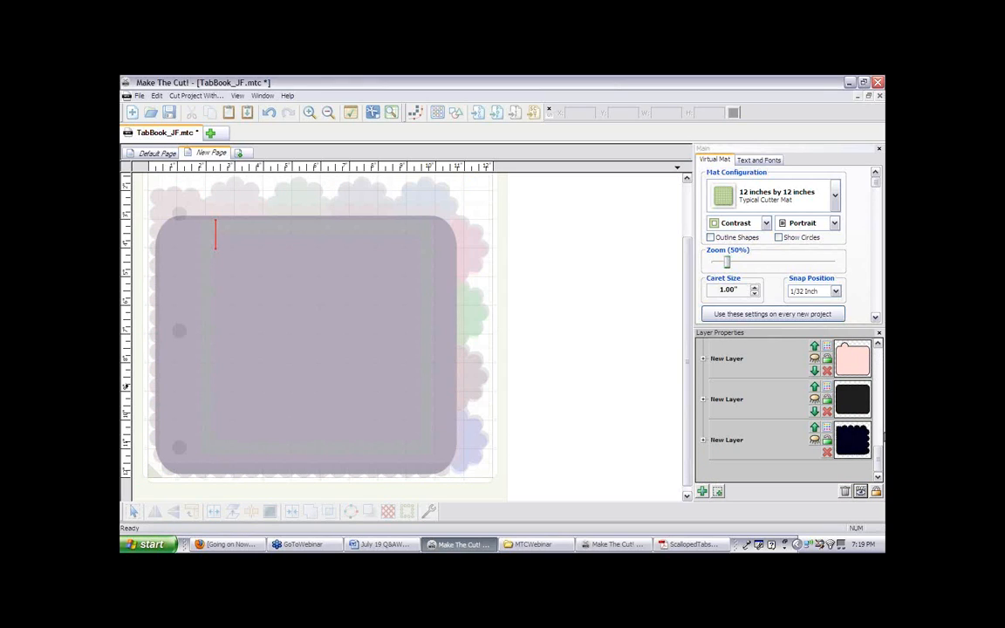
drag(879, 455, 879, 353)
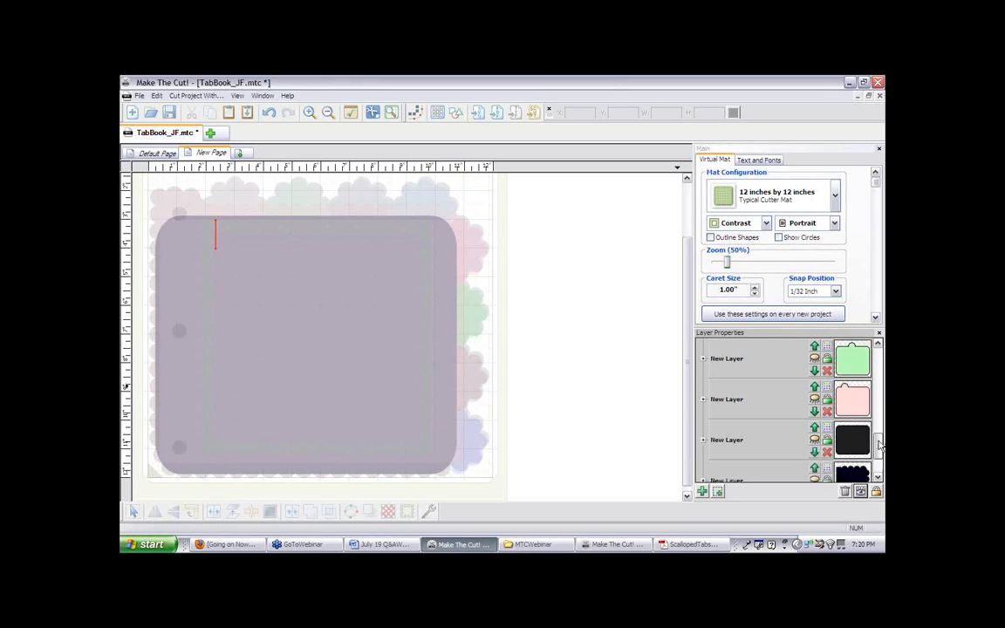
click(836, 363)
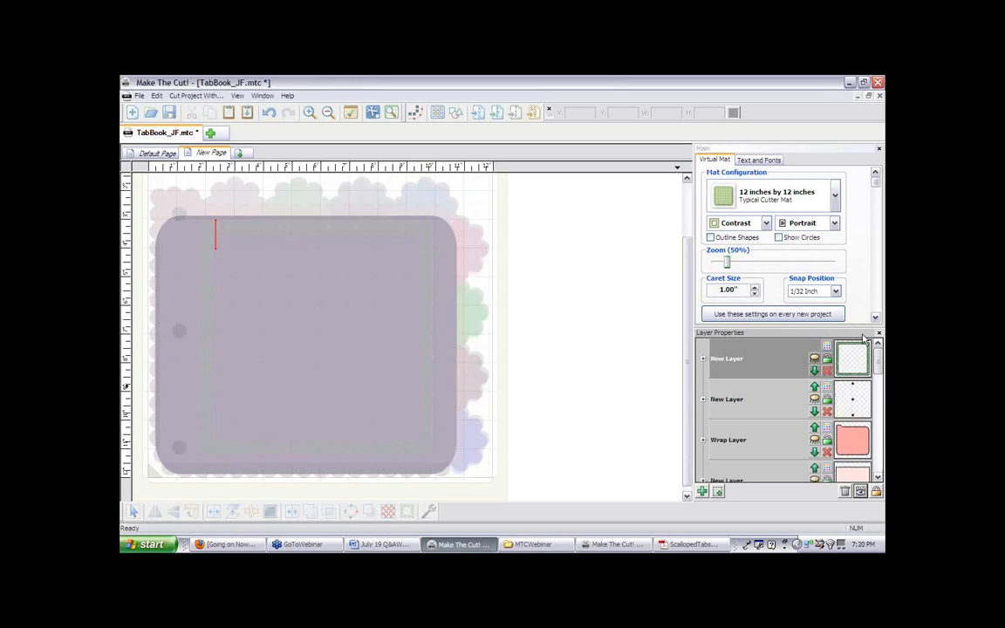
Show only the green frame layer, view the Boss Kut Gazelle cutting options for it, and hide the layer again
click(814, 359)
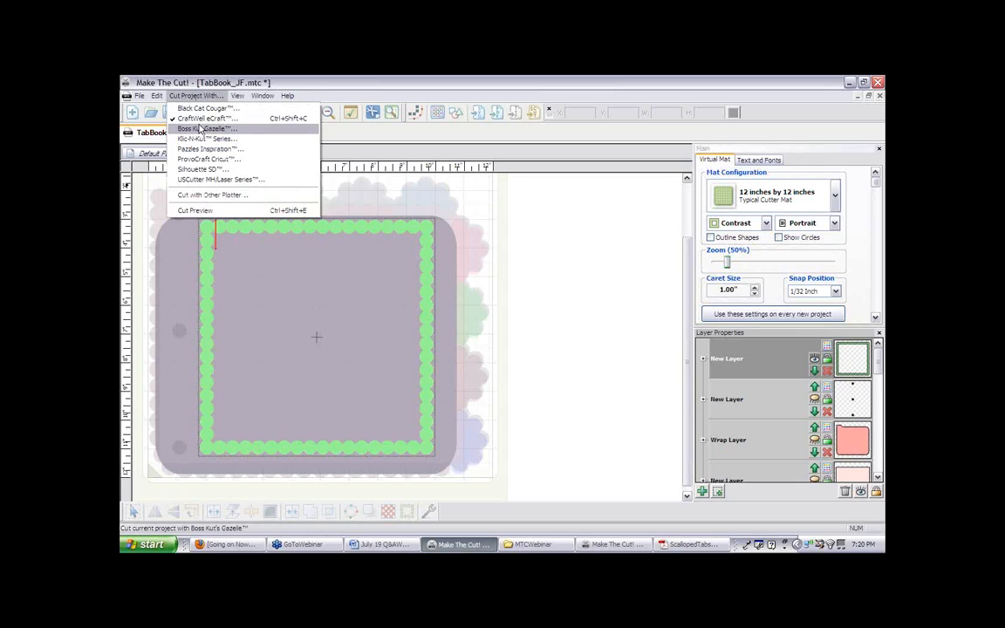
click(202, 128)
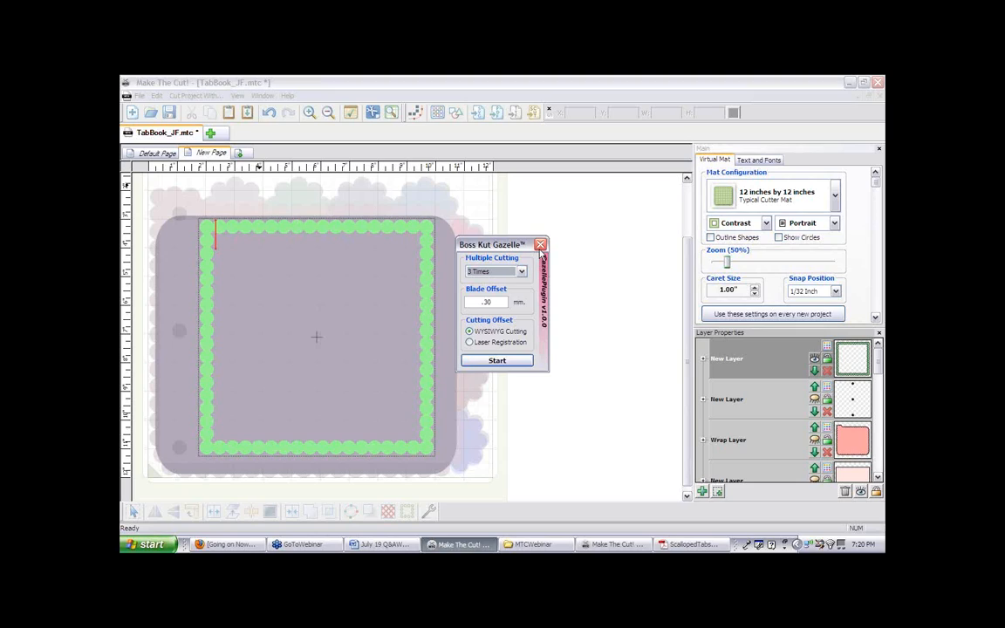
click(541, 246)
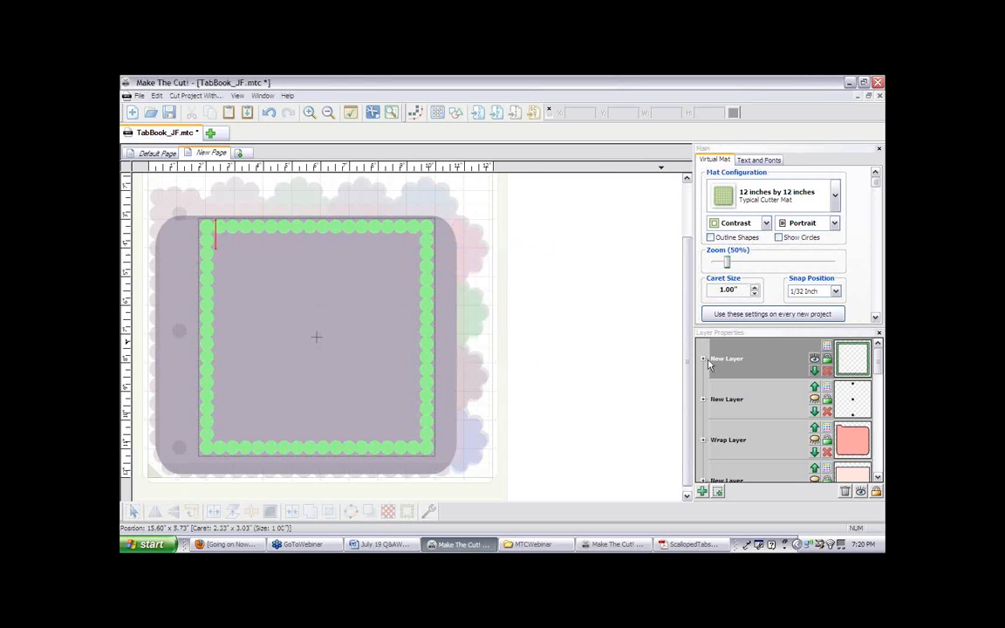
click(814, 360)
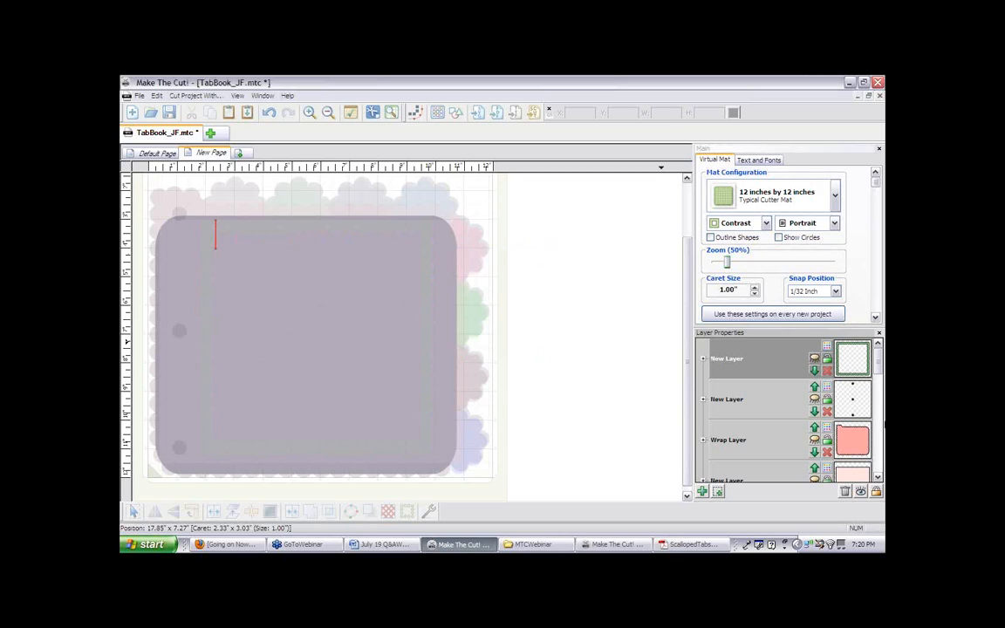
Show the binding holes layer and the pale pink insert layer together
click(879, 476)
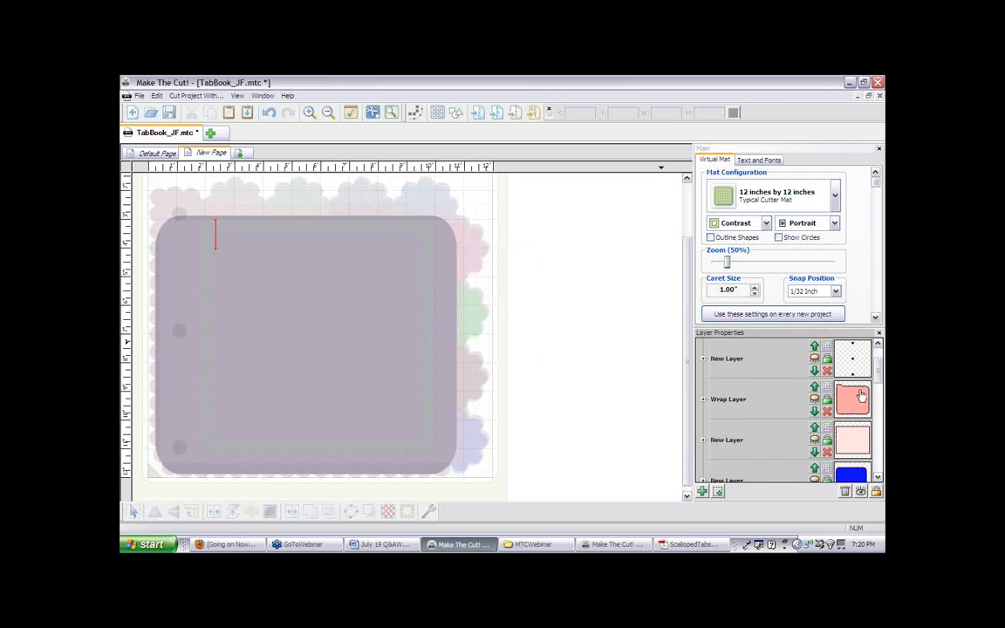
click(814, 358)
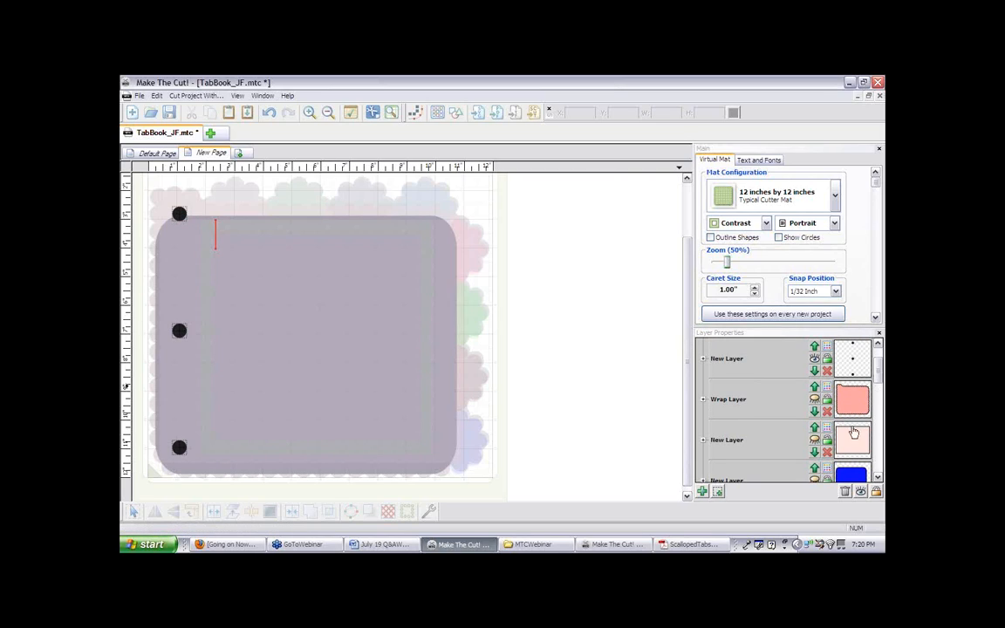
click(814, 441)
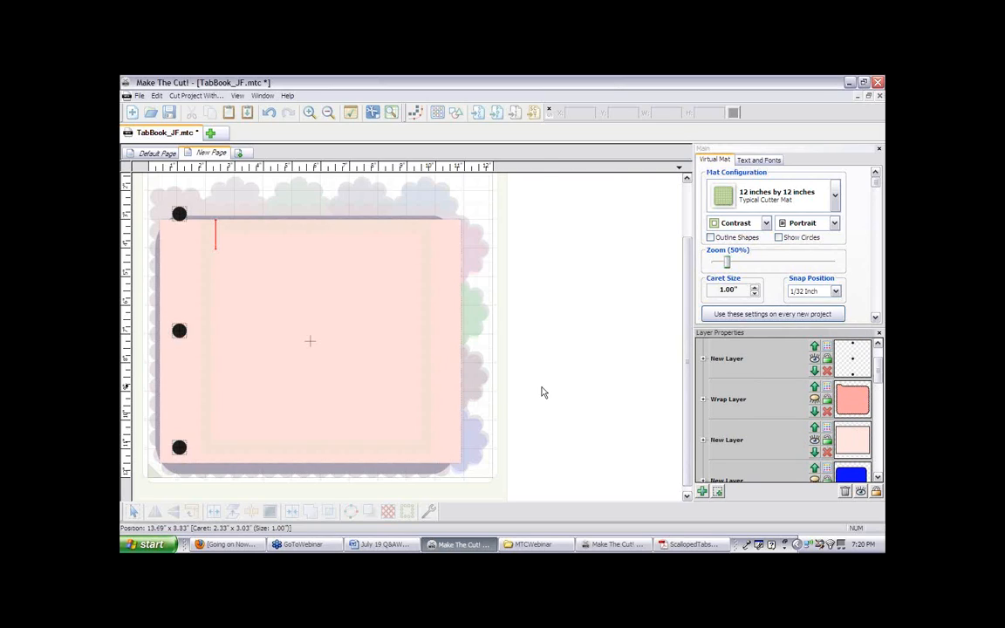
Nudge the pale pink insert, lower the top binding hole to about Y 3.53, and raise the bottom one to about Y 10.56
click(319, 358)
mouse_move(321, 359)
mouse_down()
mouse_move(321, 345)
mouse_move(324, 363)
mouse_up()
drag(153, 179, 177, 241)
drag(163, 185, 202, 477)
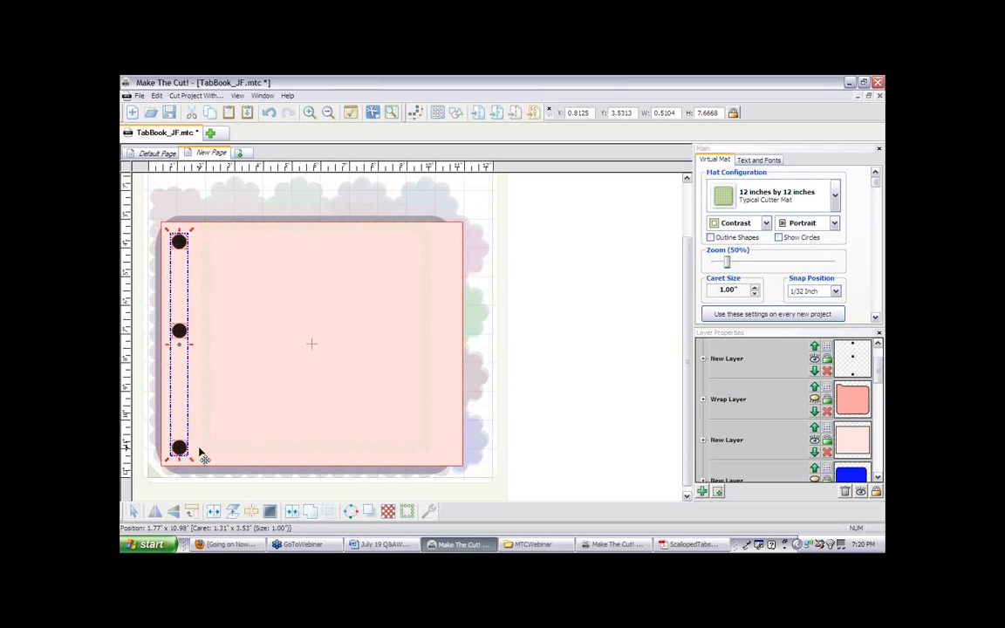
click(191, 491)
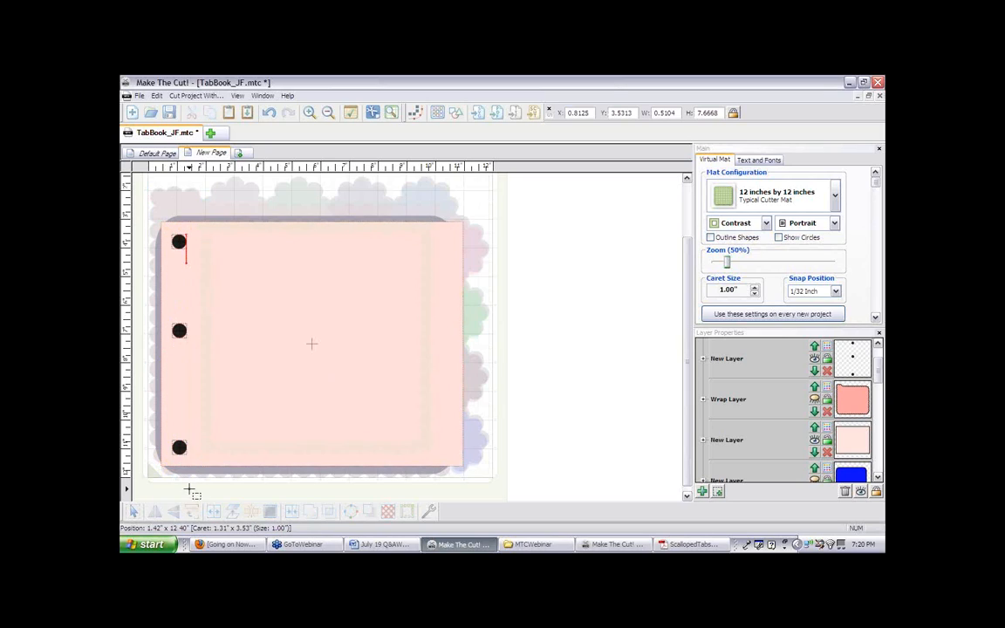
click(179, 446)
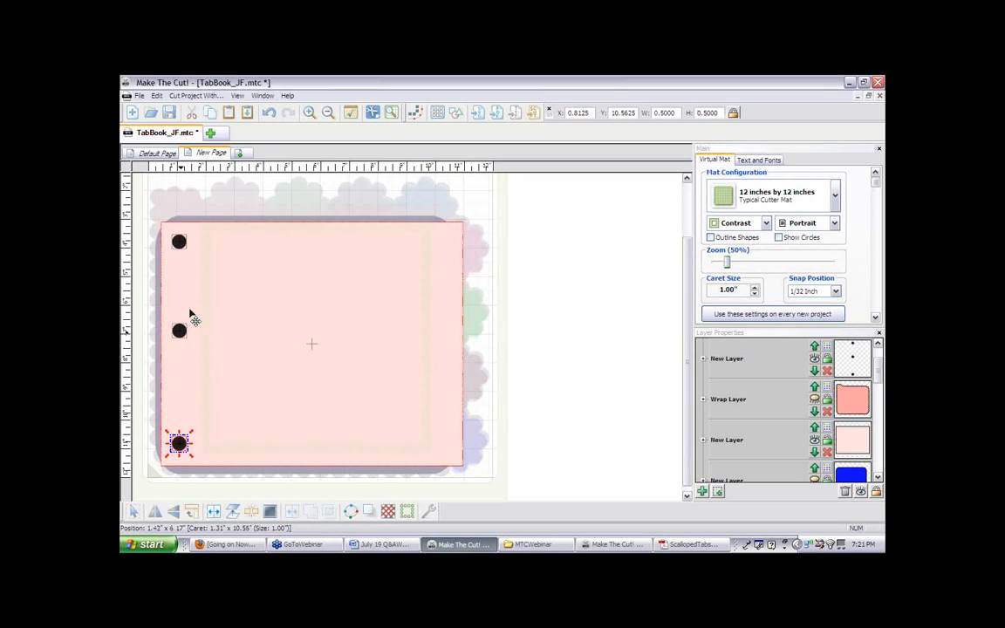
Select the three binding holes, space them evenly with Space Vertically, and deselect them
drag(164, 207, 201, 475)
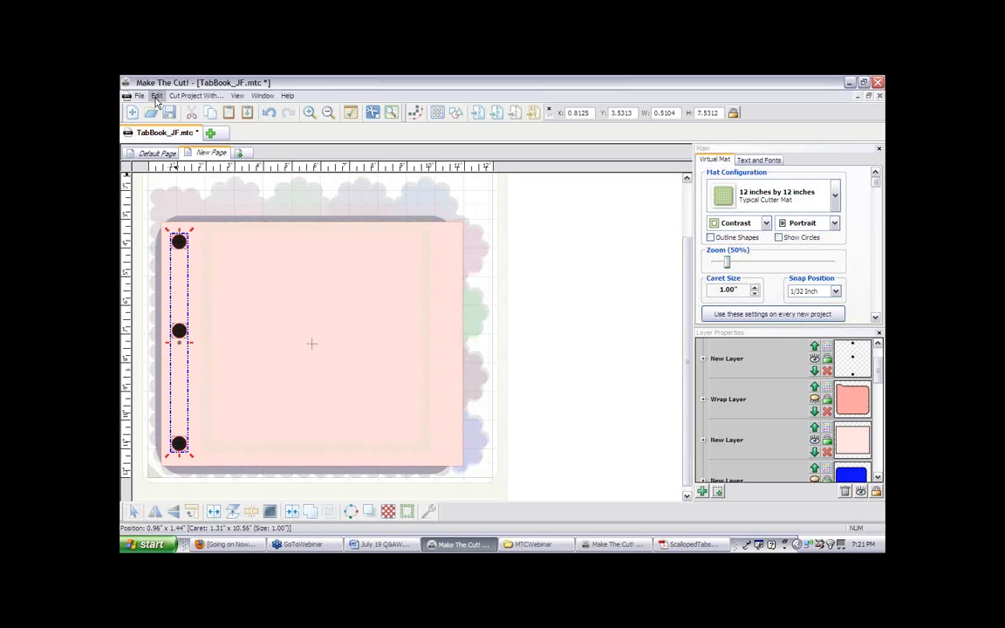
right_click(179, 246)
mouse_move(218, 414)
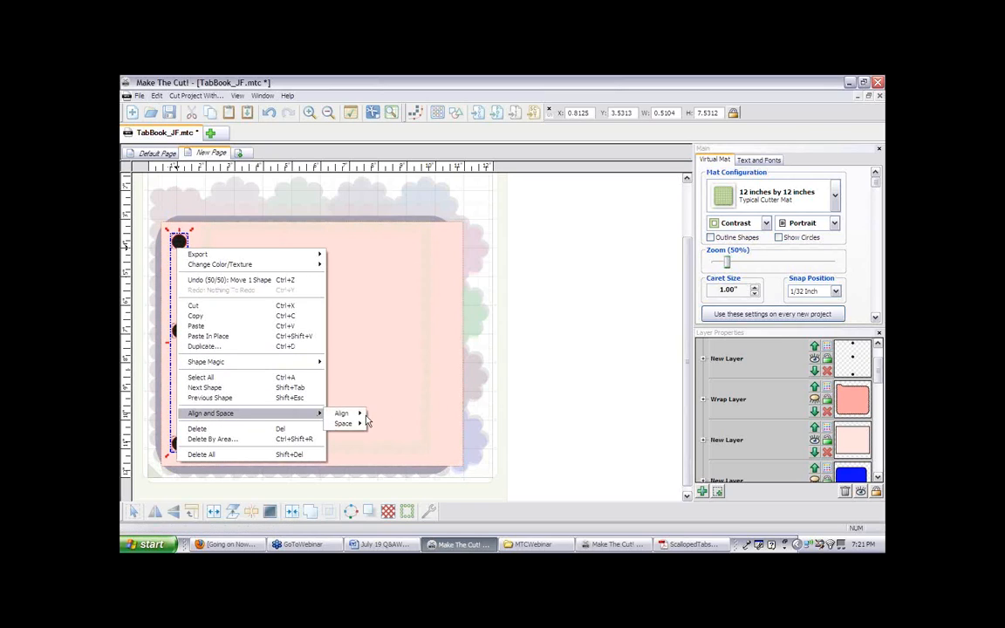
mouse_move(361, 424)
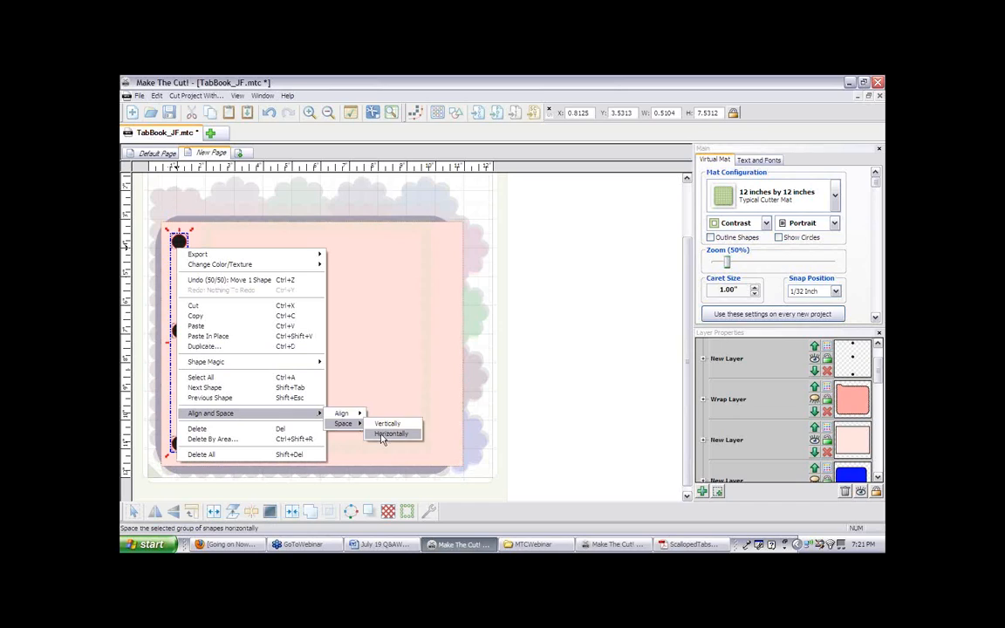
click(381, 429)
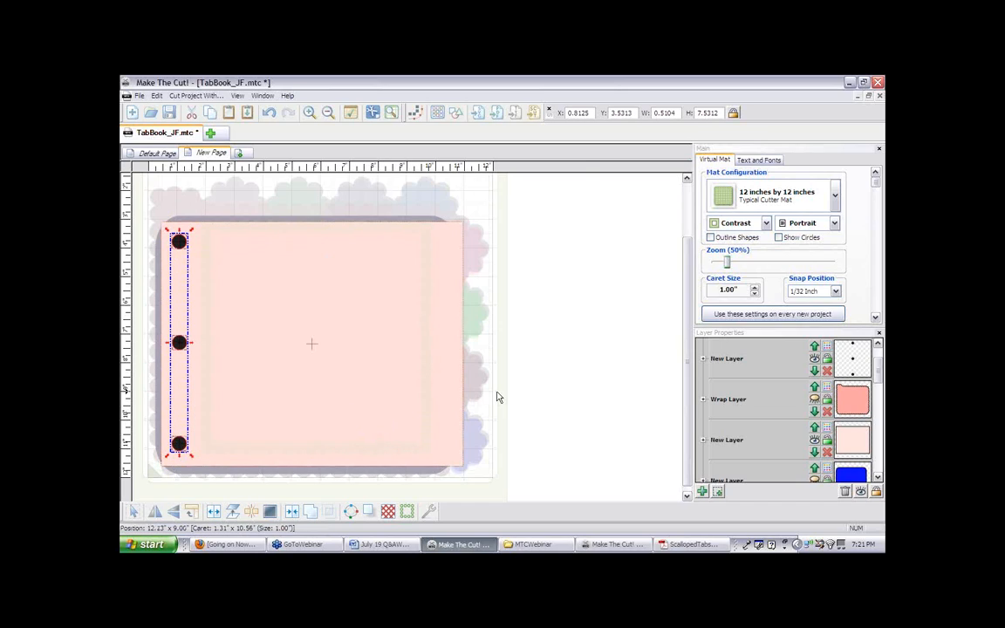
click(596, 432)
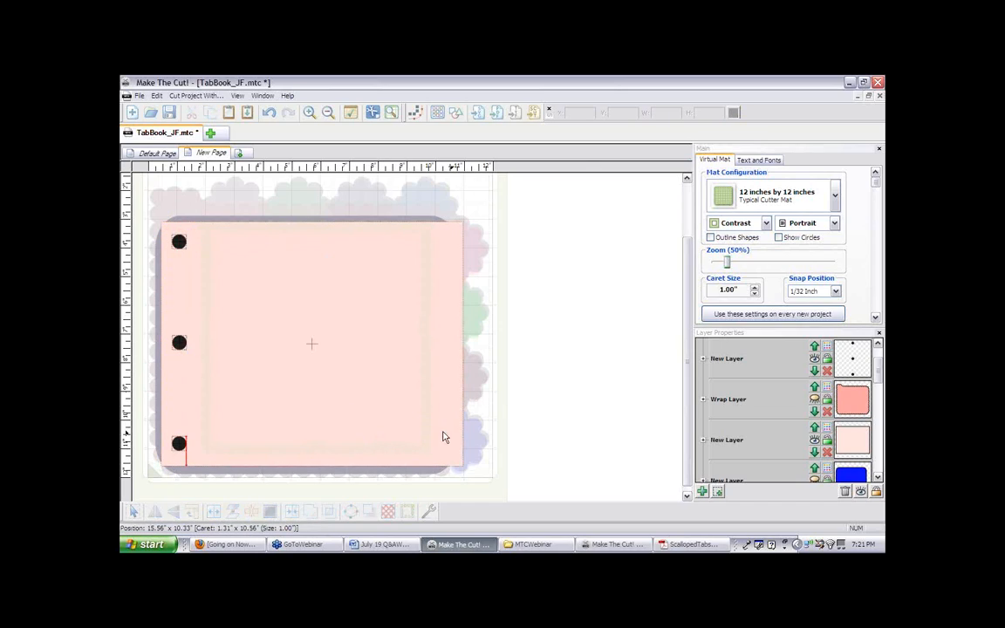
Hide the pale pink insert layer and show the Wrap Layer beneath the binding holes
click(388, 420)
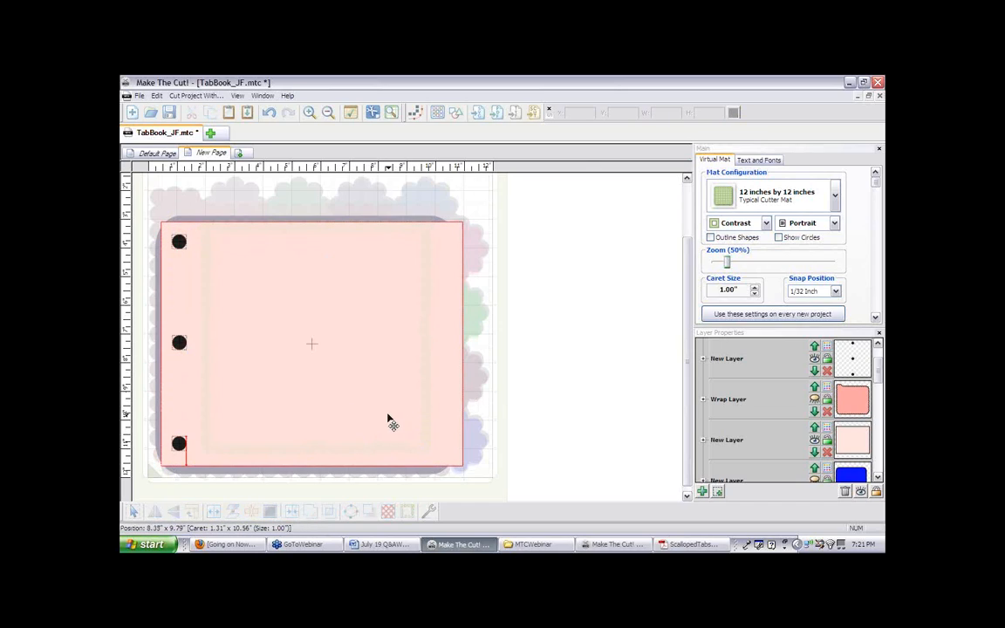
click(815, 445)
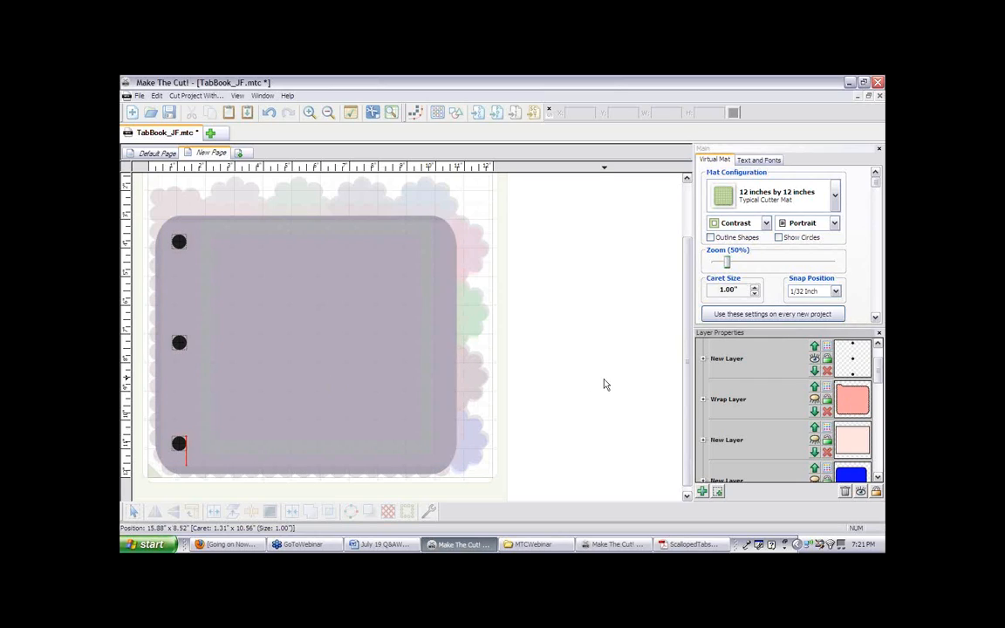
click(816, 399)
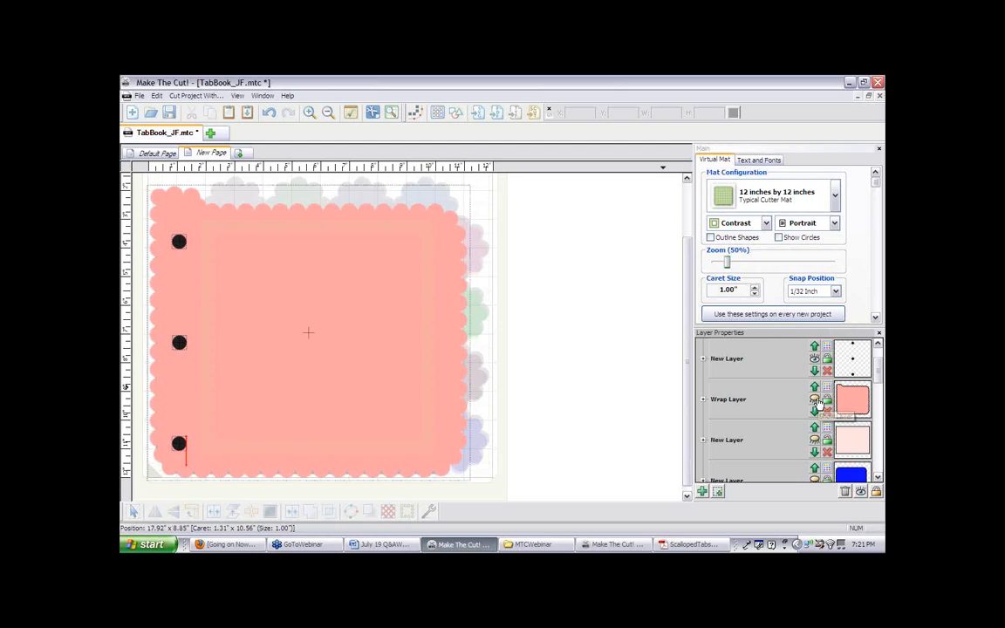
Toggle the binding holes layer off and on, hide the Wrap Layer, and show the blue tab layer beneath the holes
click(815, 359)
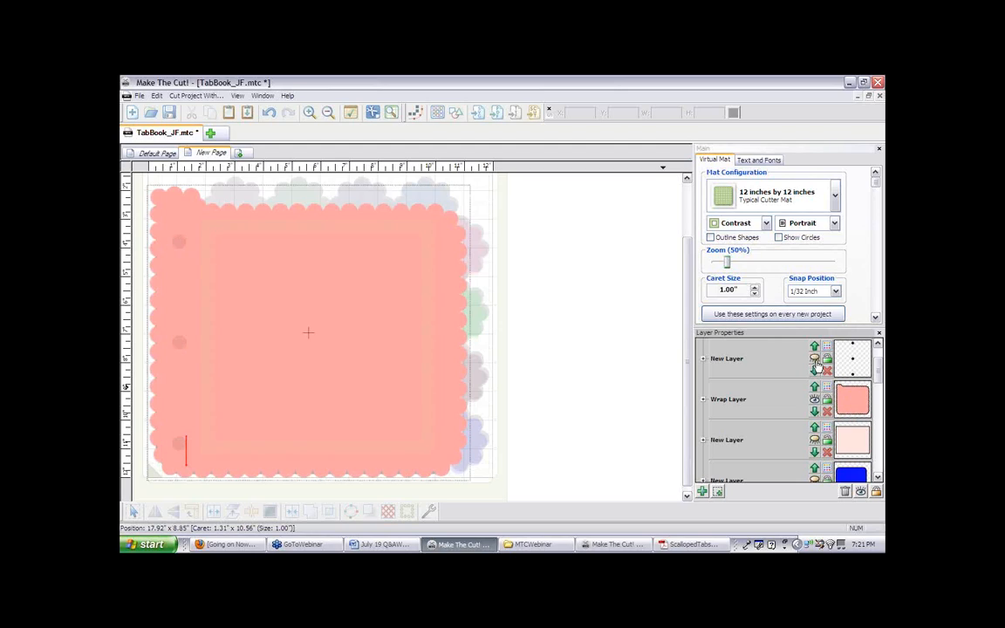
click(815, 359)
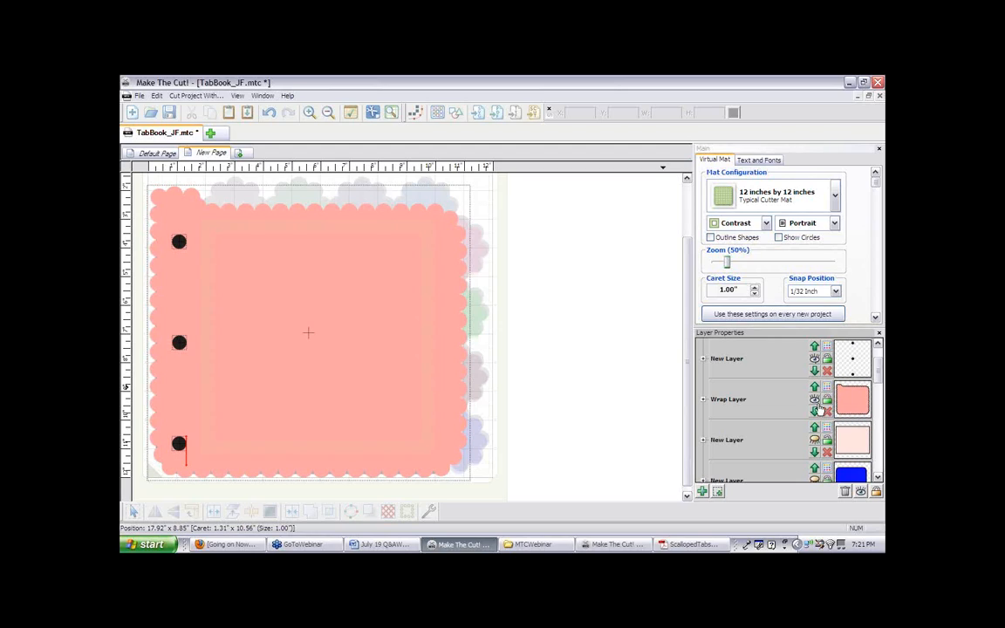
click(814, 400)
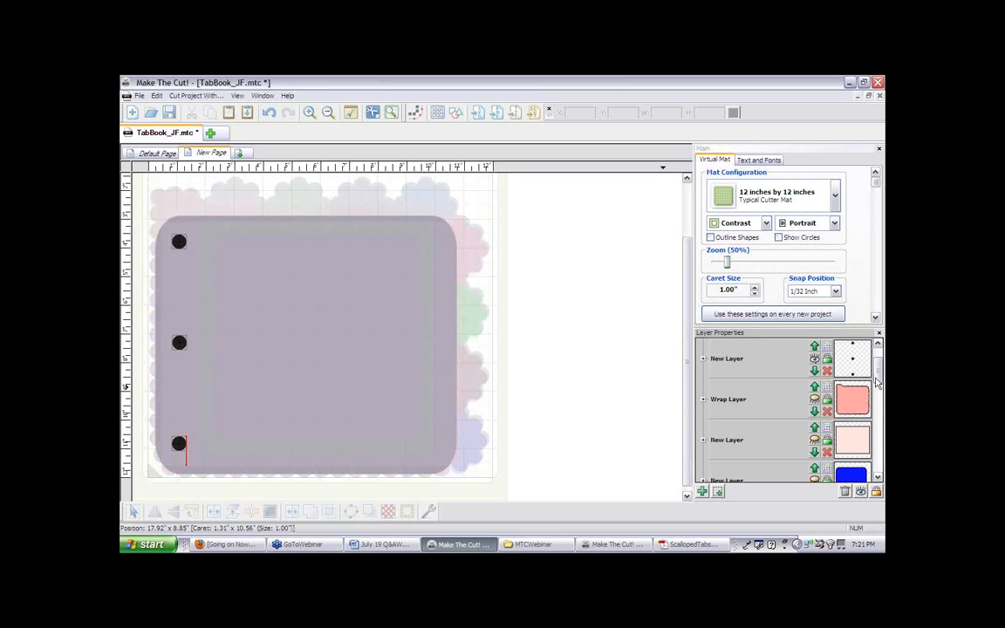
drag(877, 366, 877, 390)
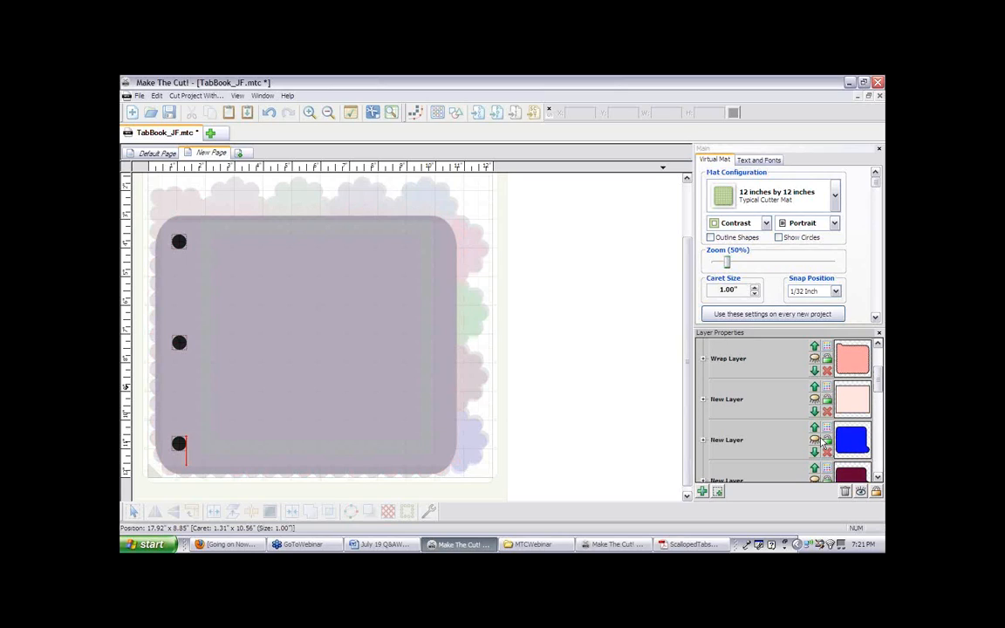
click(815, 440)
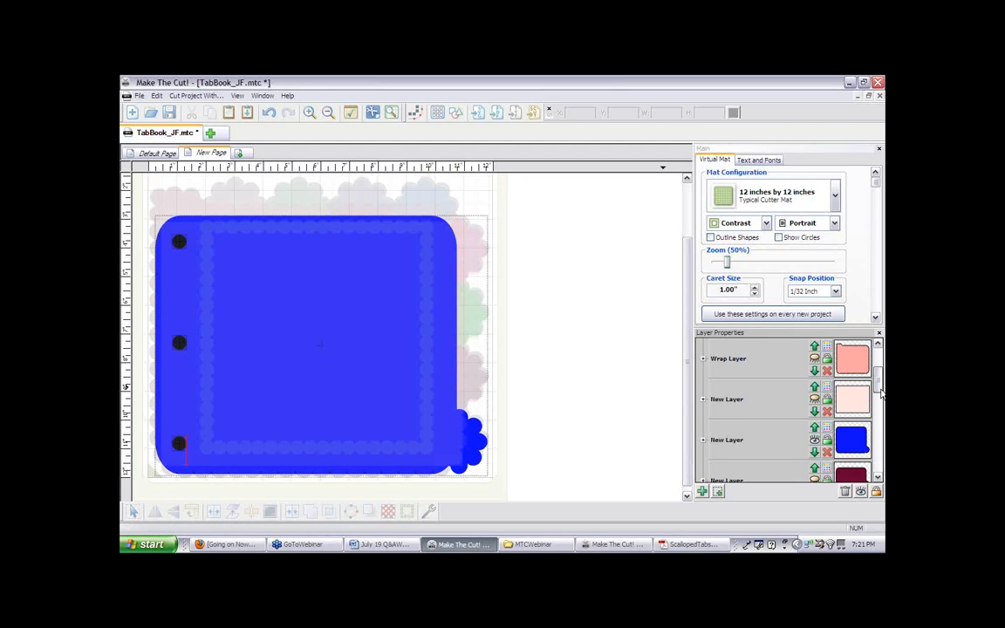
Hide the blue tab layer and show the dark maroon tab layer beneath the binding holes
scroll(881, 394, down, 1)
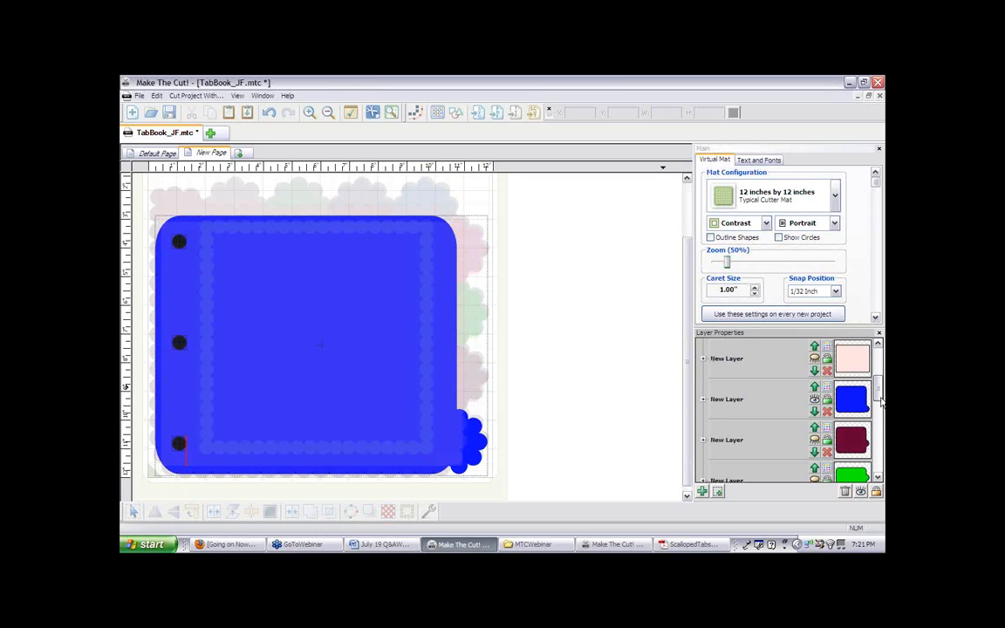
click(814, 401)
click(814, 441)
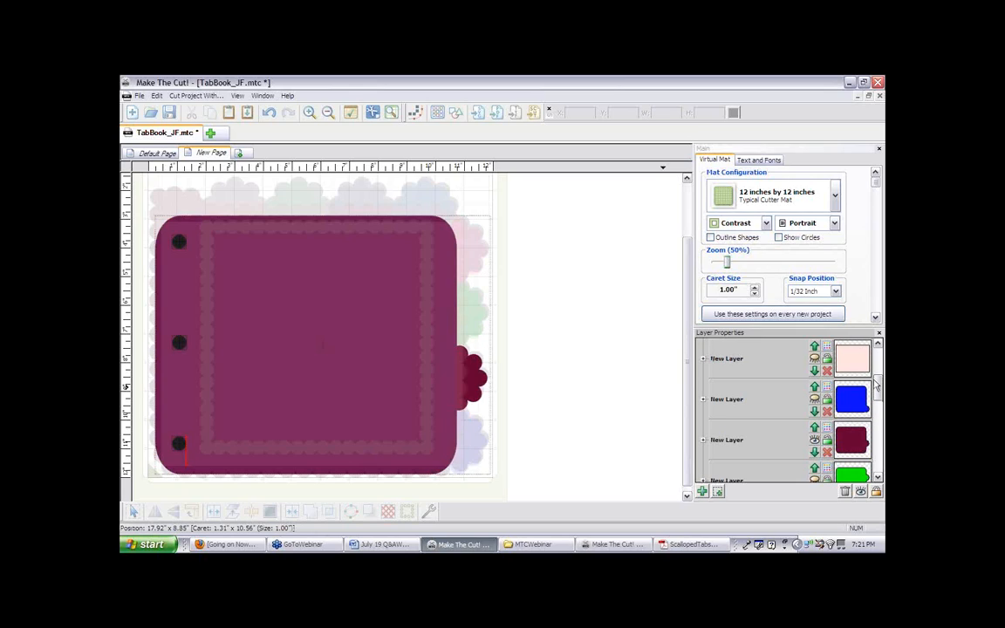
Hide the dark maroon tab layer and show the light blue tab layer with the binding holes
scroll(813, 399, down, 2)
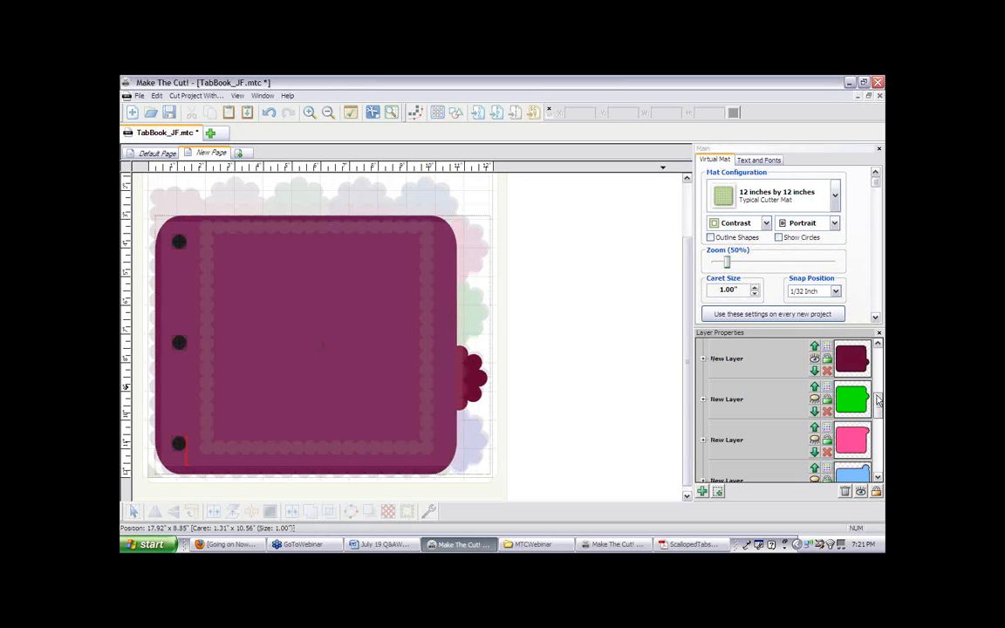
click(814, 399)
click(814, 400)
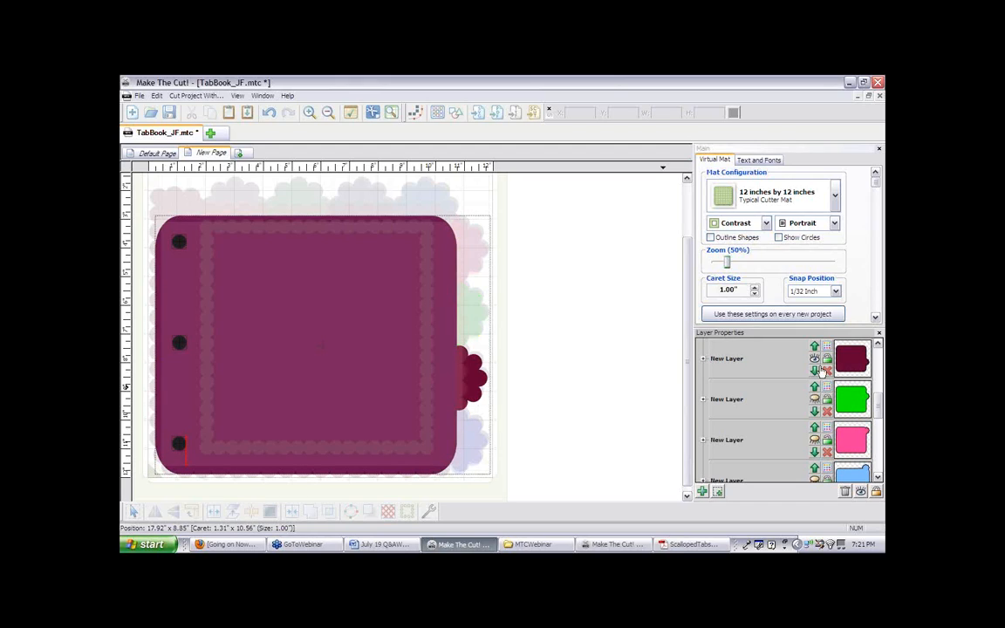
click(814, 359)
scroll(879, 410, down, 1)
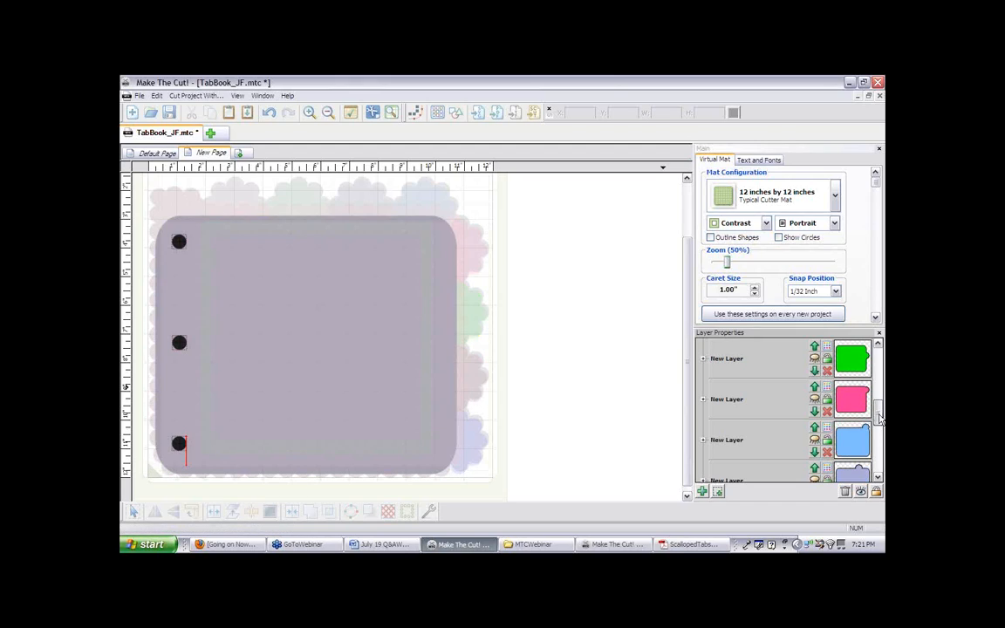
click(814, 441)
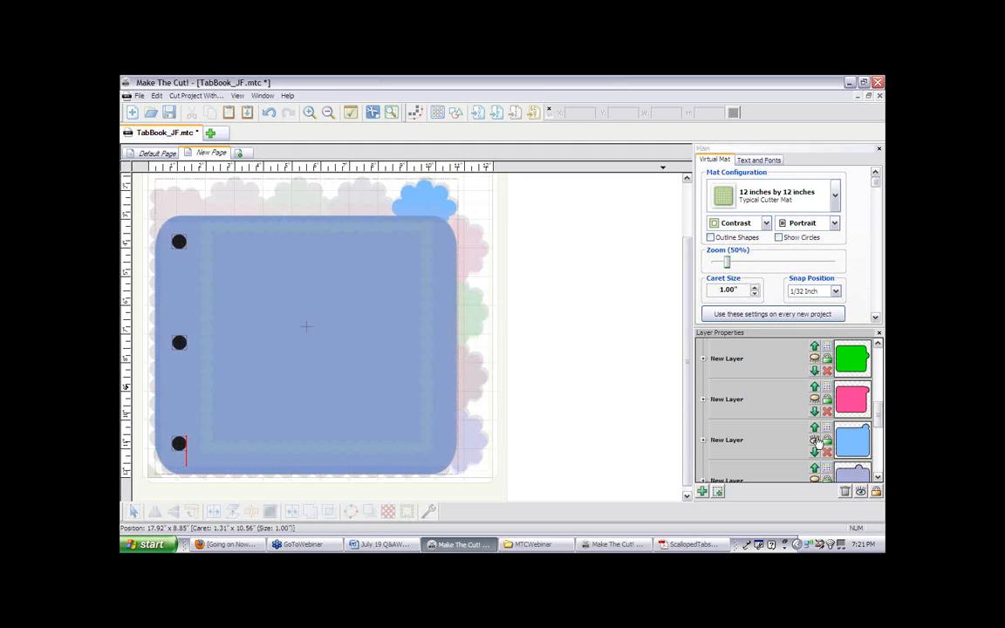
Make all layers of the tab book page visible again
scroll(878, 436, down, 1)
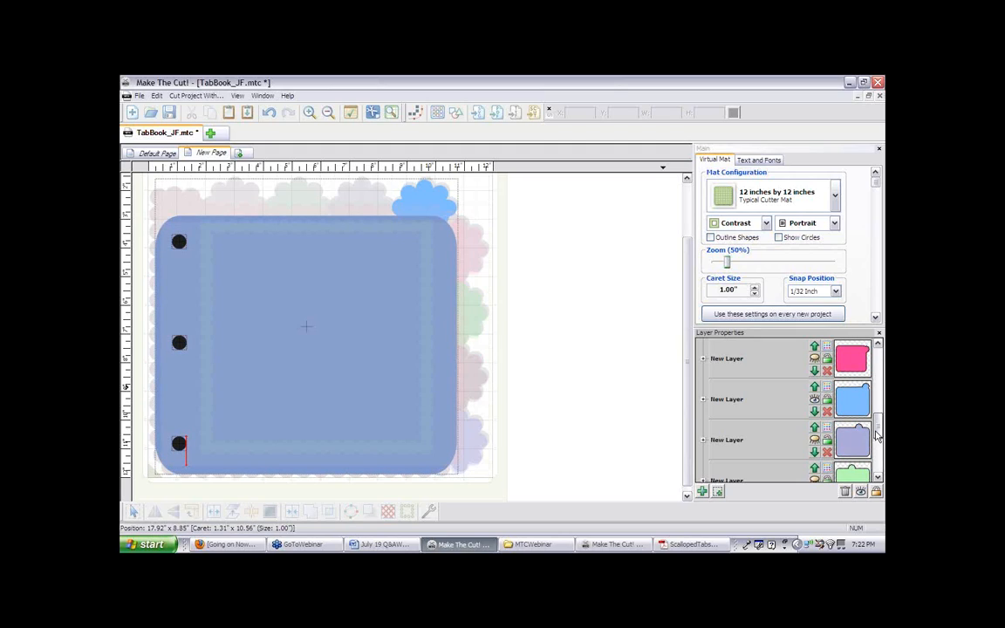
drag(876, 431, 865, 352)
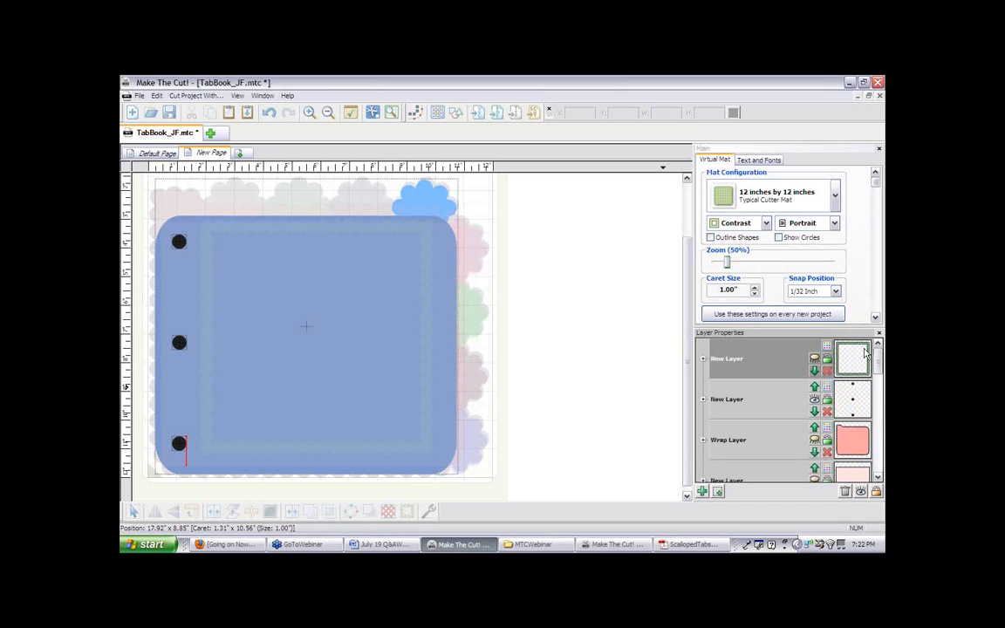
click(860, 491)
click(818, 500)
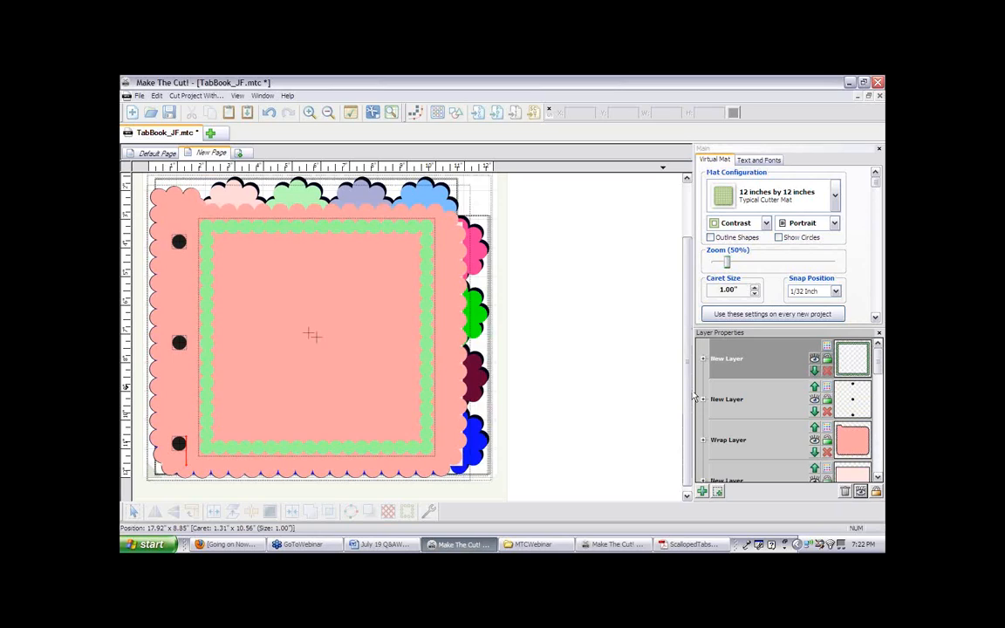
mouse_move(694, 397)
mouse_down()
mouse_move(690, 387)
mouse_move(689, 410)
mouse_up()
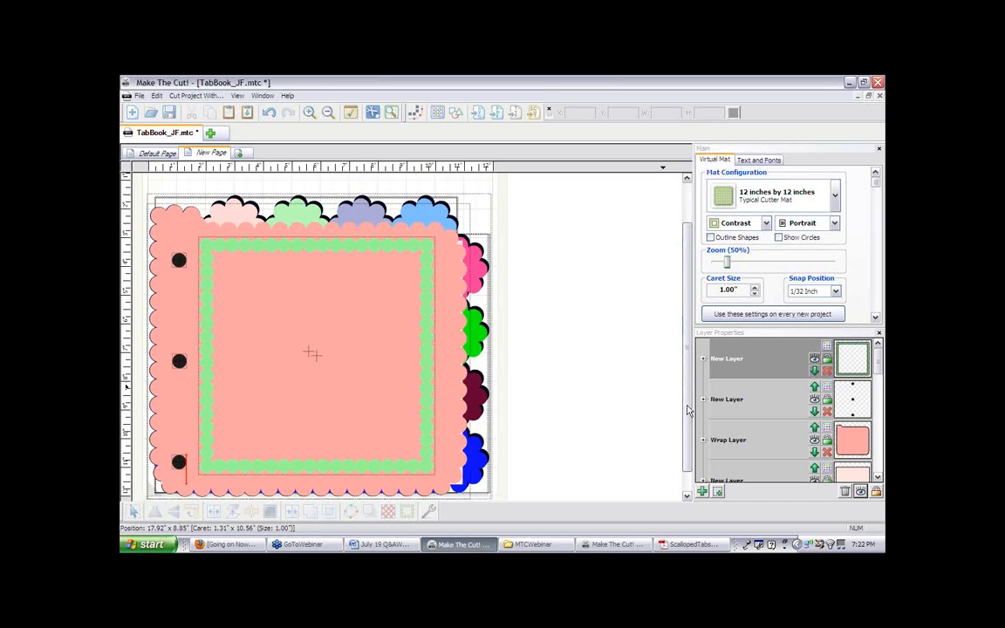
drag(687, 410, 687, 419)
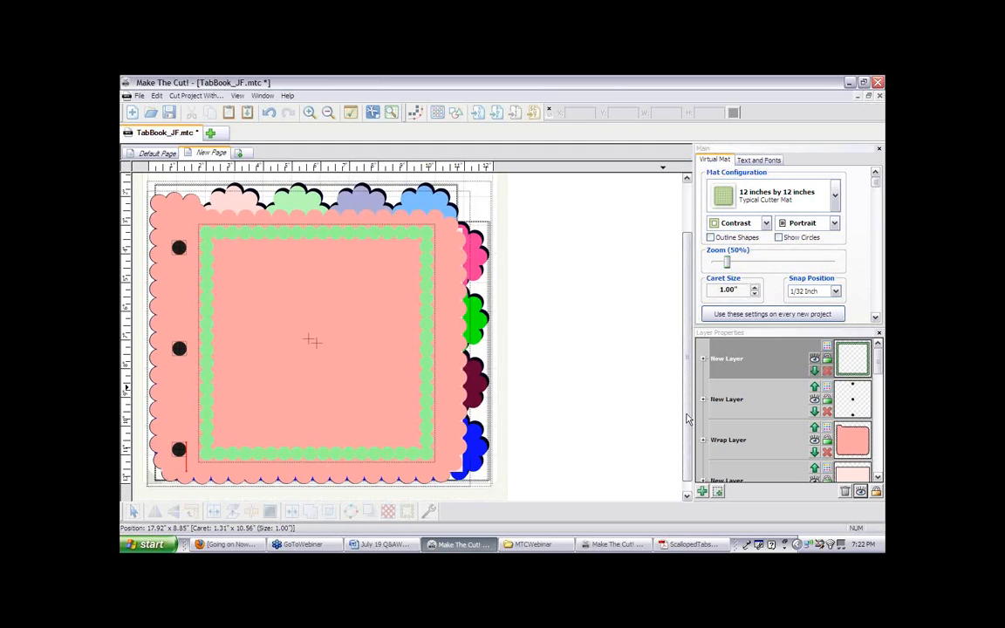
drag(688, 418, 686, 430)
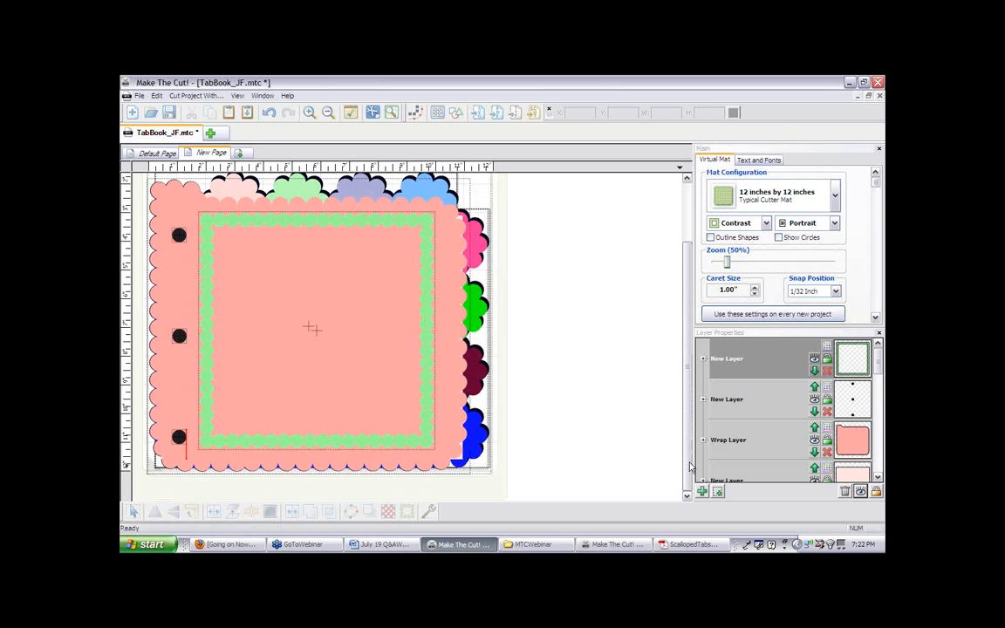
drag(689, 466, 691, 452)
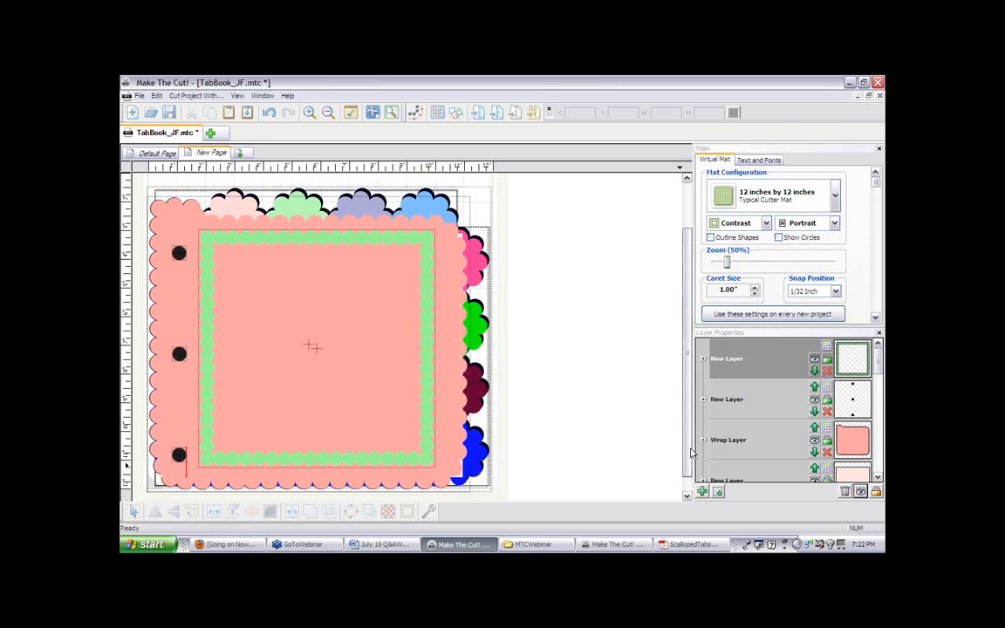
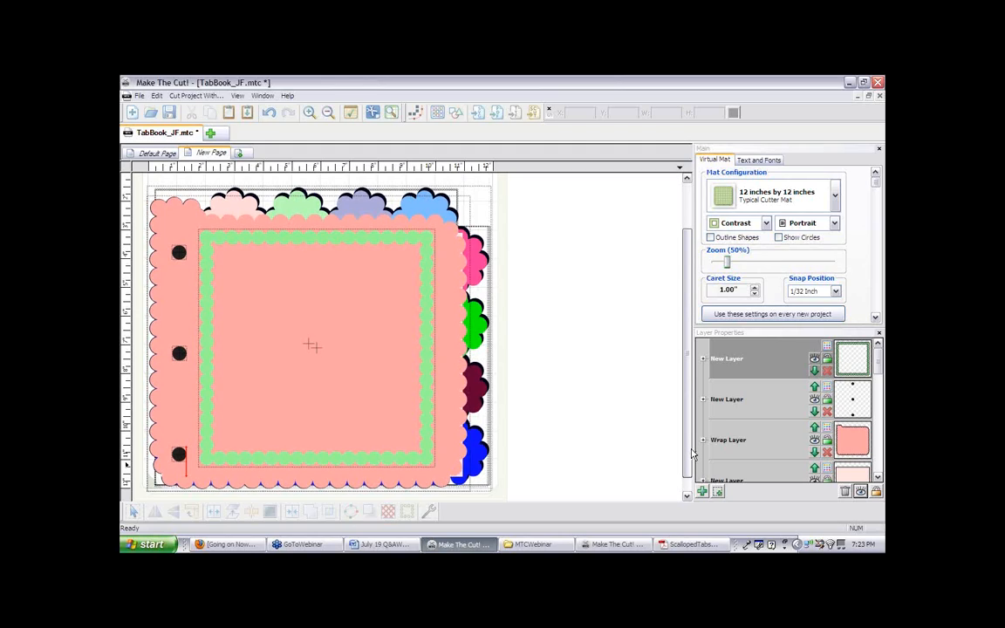
drag(691, 449, 691, 456)
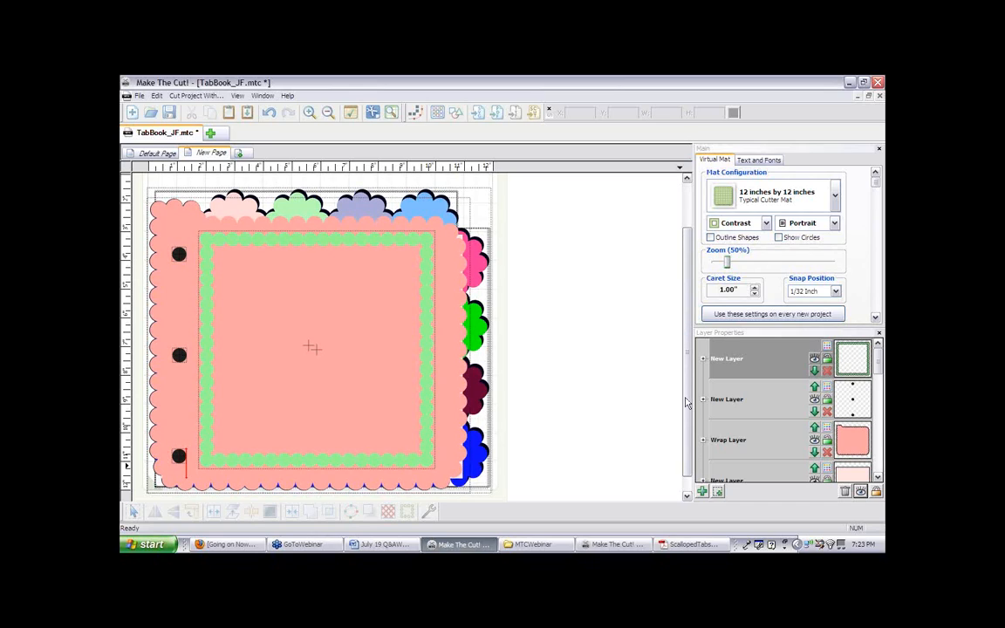
scroll(686, 403, down, 2)
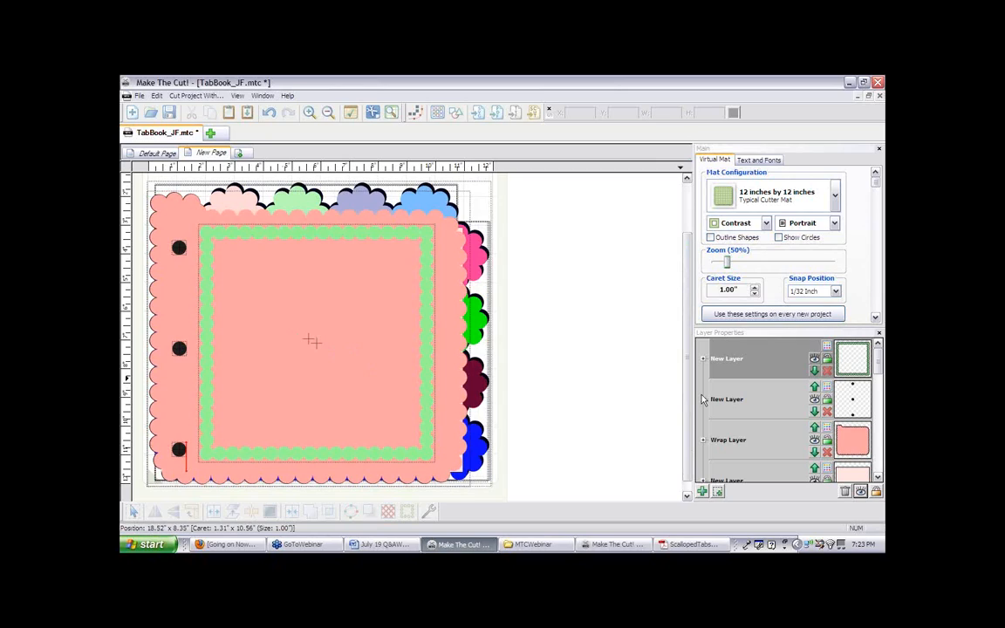
scroll(622, 349, up, 3)
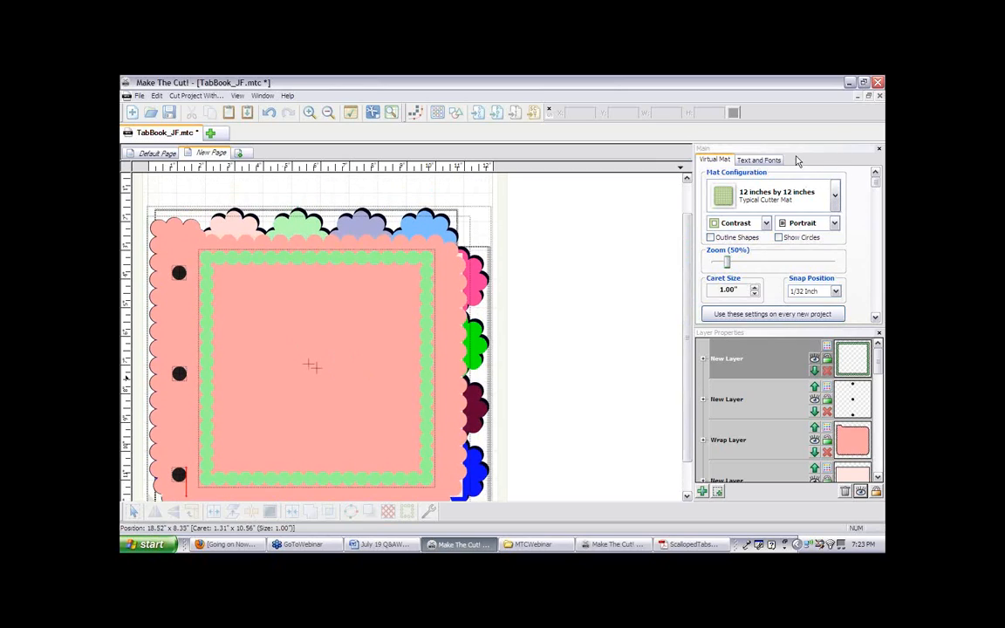
click(760, 160)
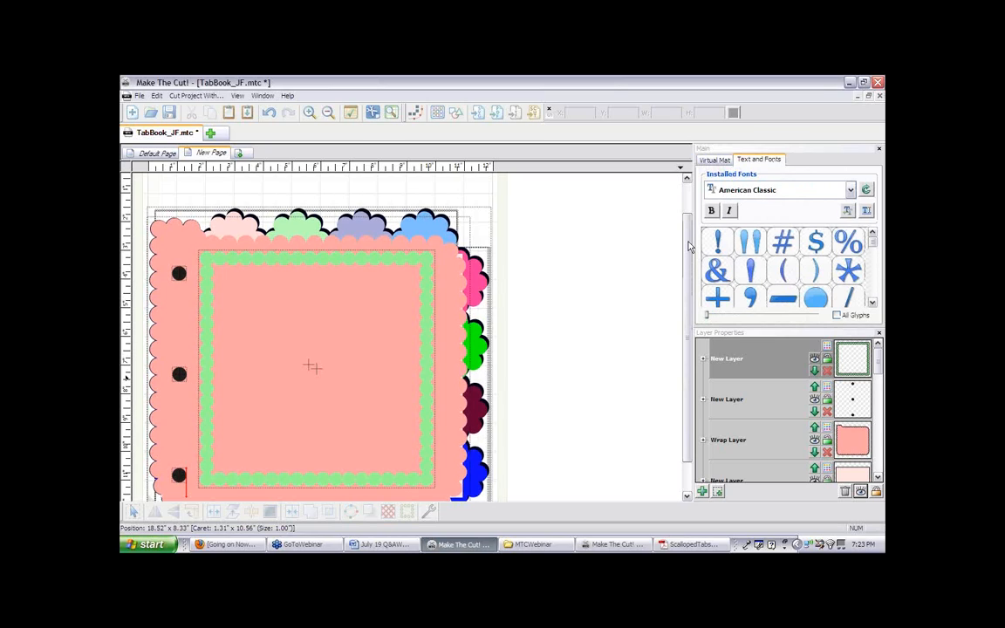
scroll(692, 247, up, 2)
scroll(690, 247, down, 2)
scroll(690, 247, down, 1)
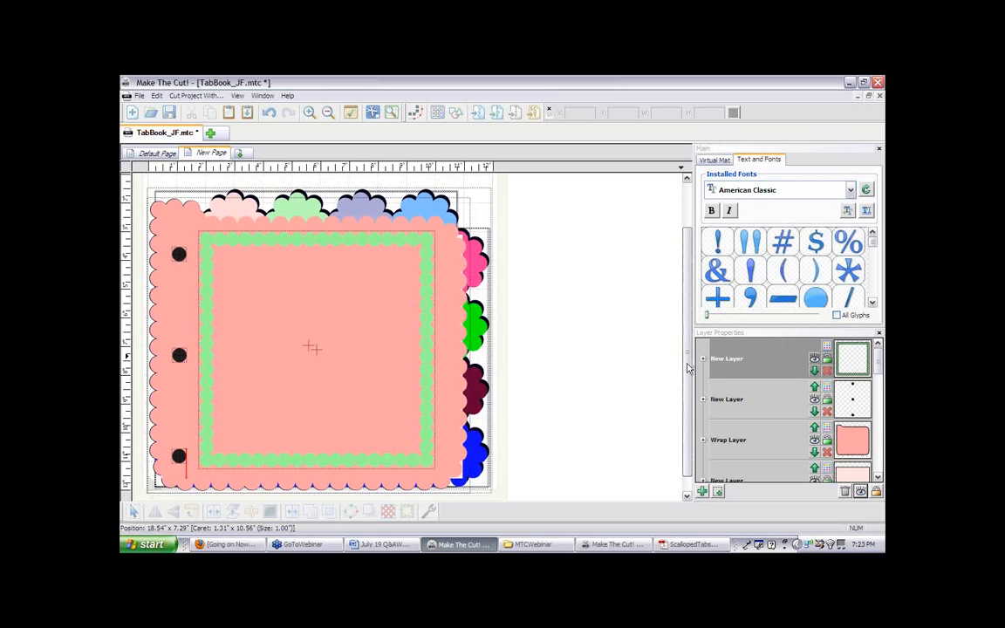
drag(687, 363, 689, 373)
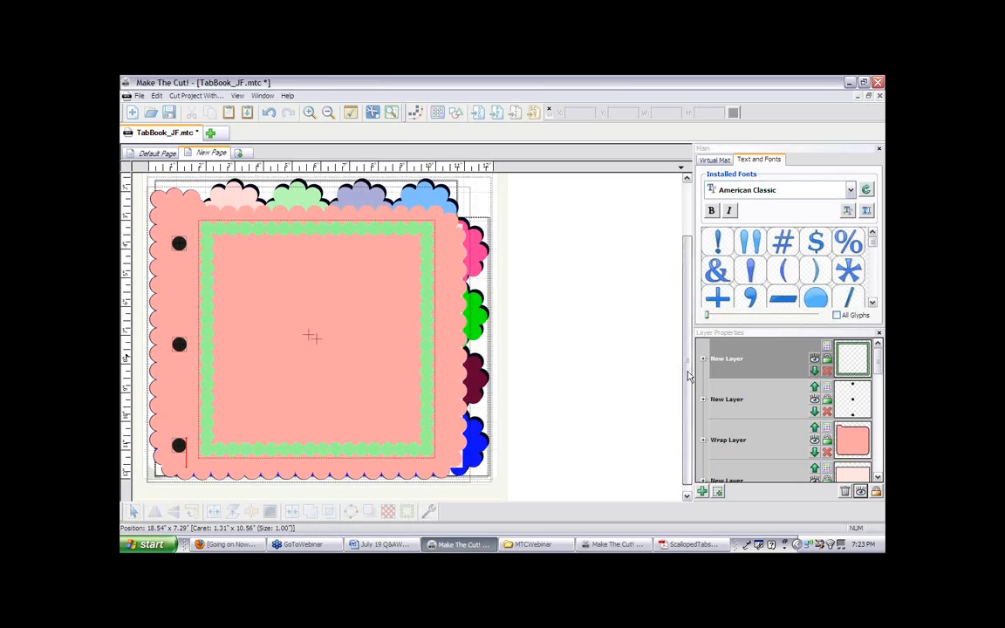
drag(687, 377, 689, 366)
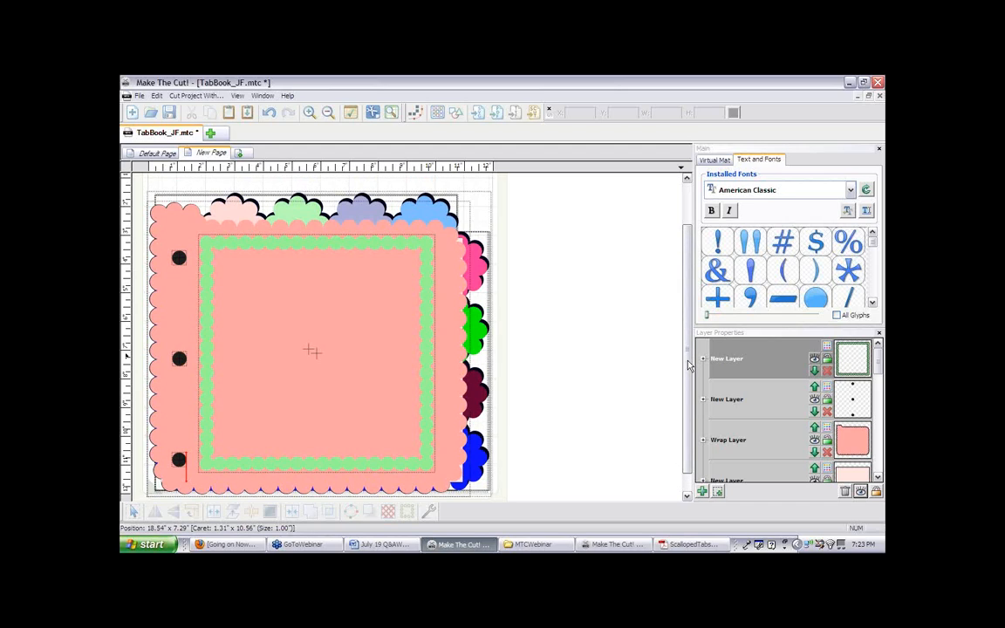
drag(689, 366, 689, 373)
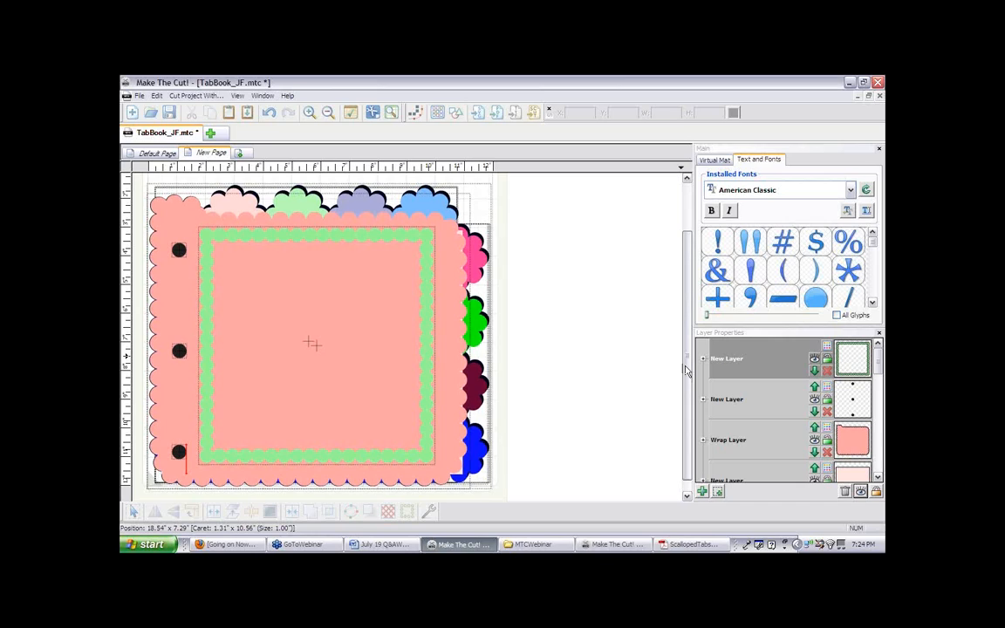
mouse_move(687, 373)
mouse_down()
mouse_move(687, 356)
mouse_move(687, 367)
mouse_up()
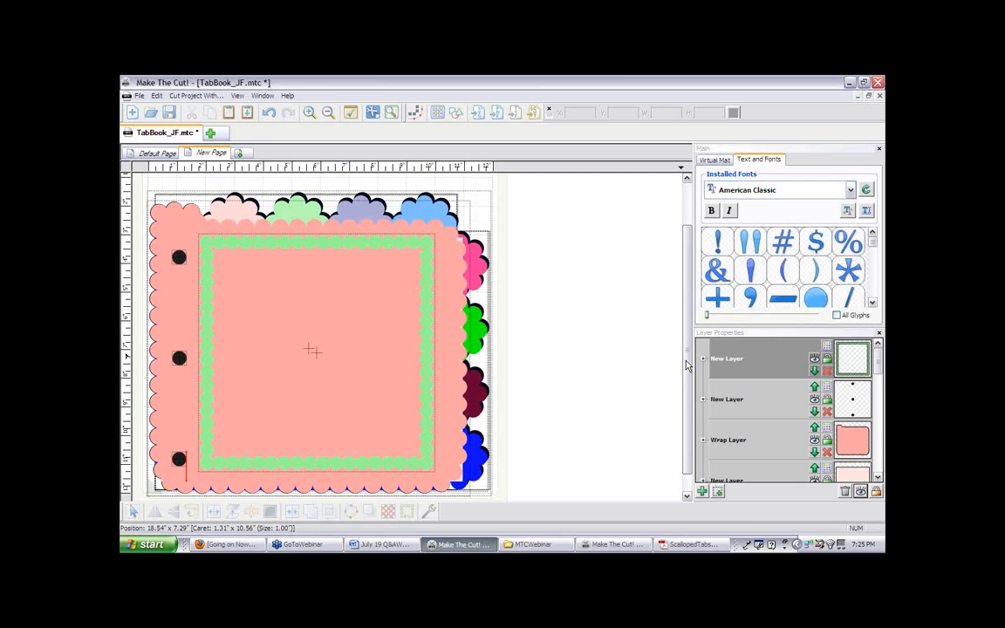
On the Default Page, pull the small circles away from the large circle and lower the large circle to about Y 2.13
click(166, 154)
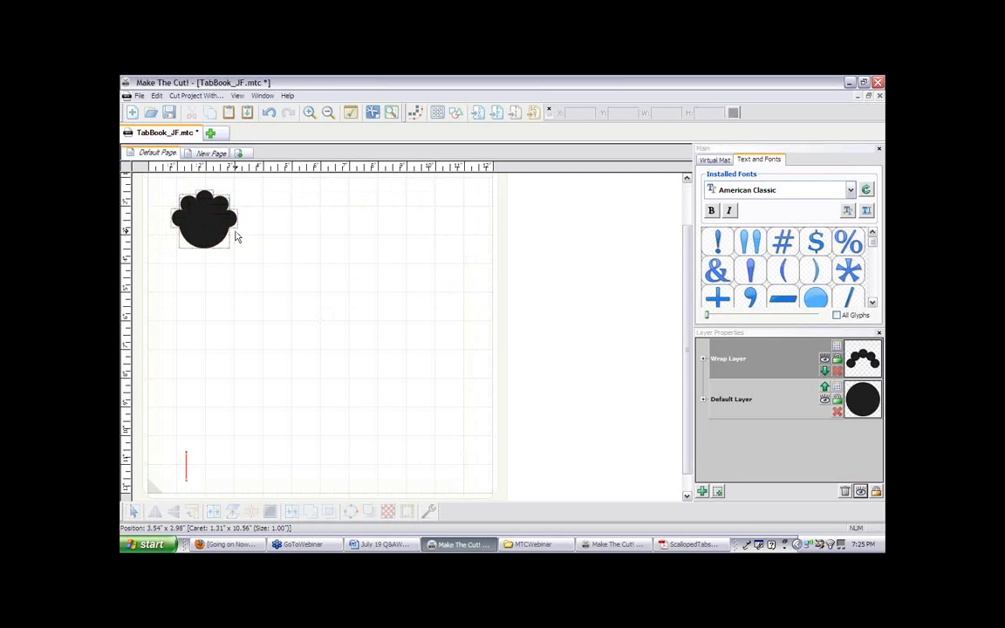
drag(232, 229, 264, 228)
drag(189, 226, 346, 239)
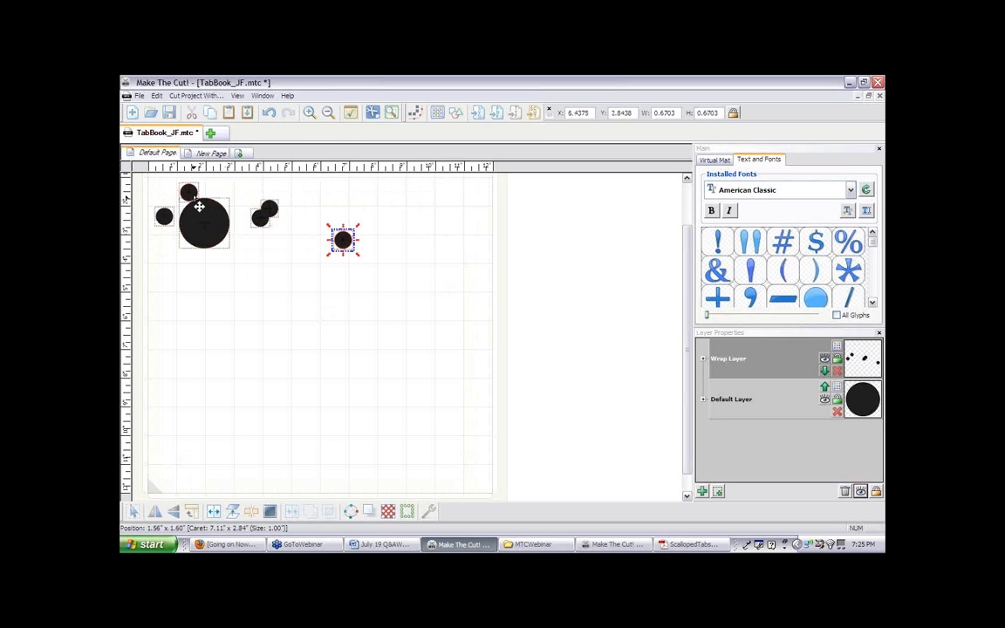
drag(202, 218, 202, 230)
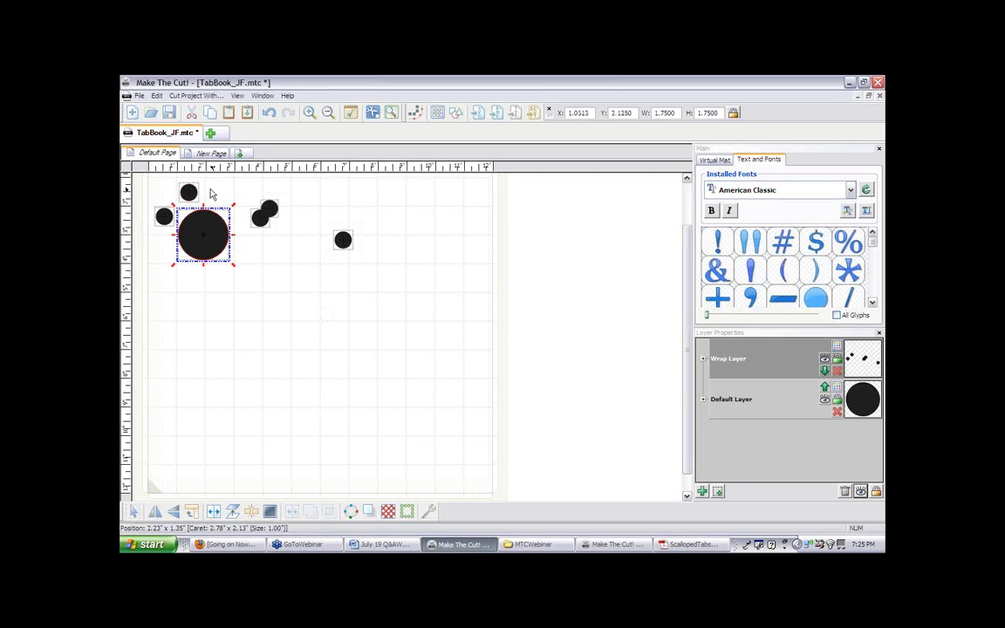
Place the small upper circle over the large circle's upper edge at about X 1.22, Y 1.91
click(211, 194)
click(190, 193)
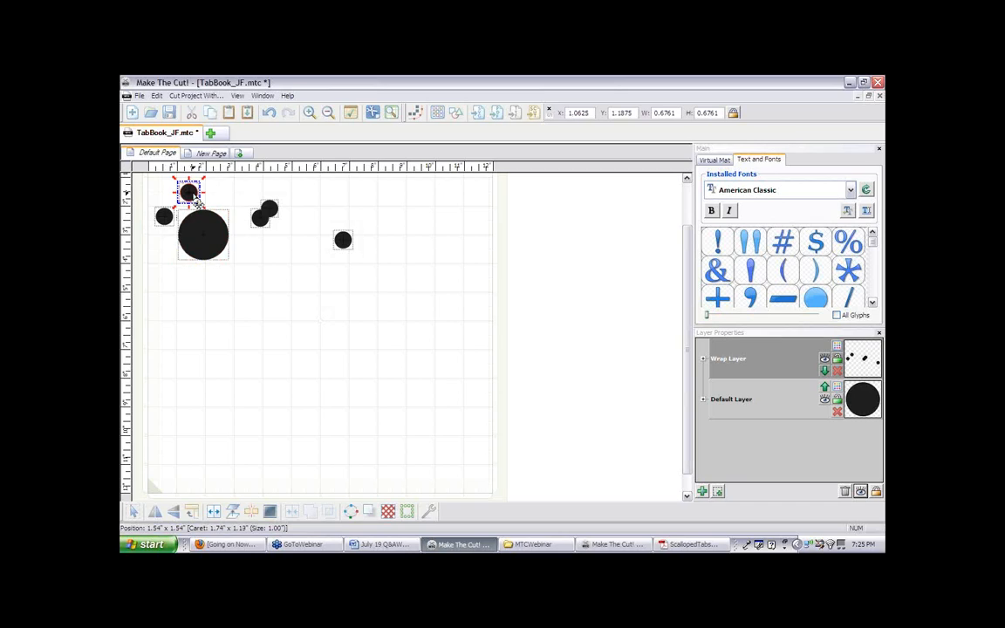
drag(195, 199, 198, 222)
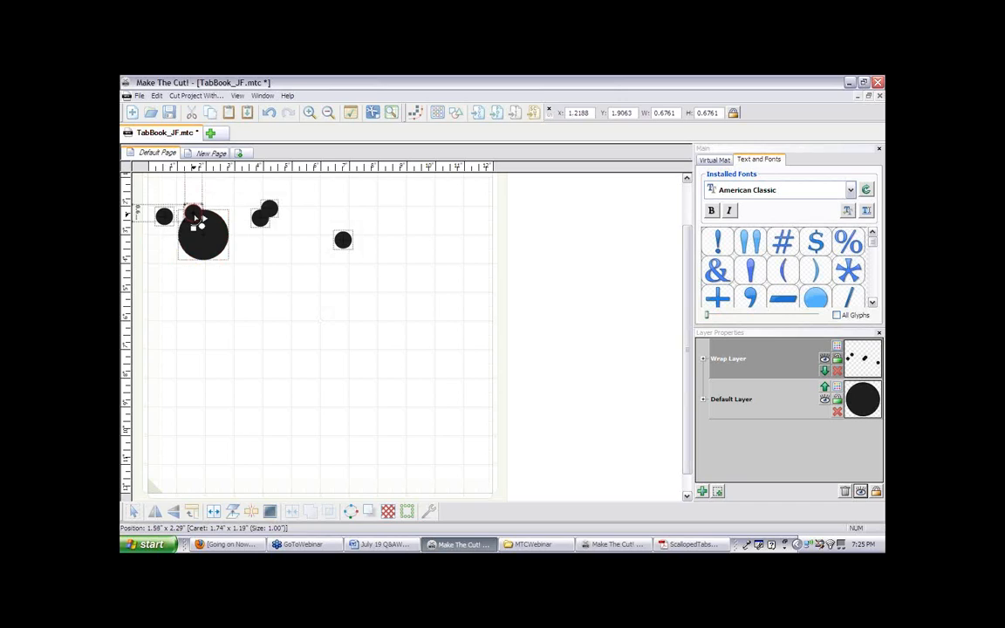
drag(197, 218, 198, 220)
drag(195, 216, 194, 216)
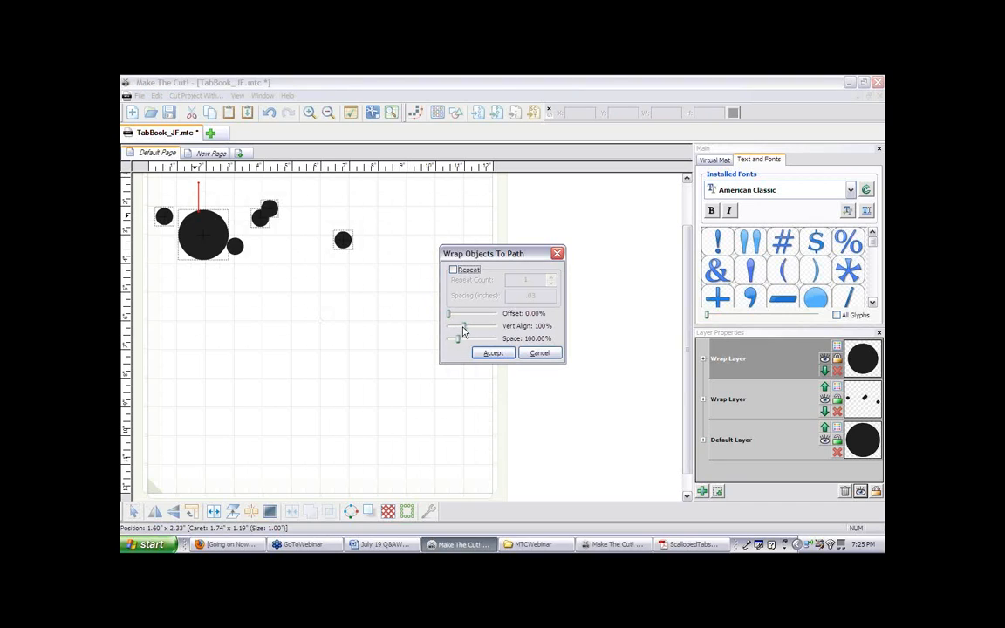
drag(463, 327, 455, 329)
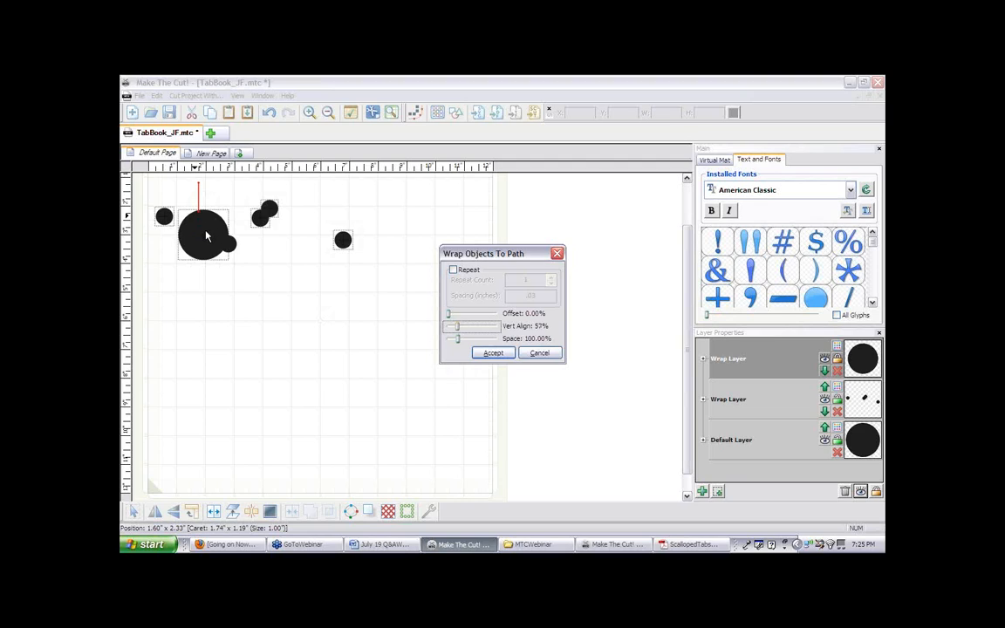
click(539, 352)
Move the small circle clear of the large circle, and add an Astroid about 0.69 in wide at about X 3.97, Y 3.94
drag(200, 223, 400, 237)
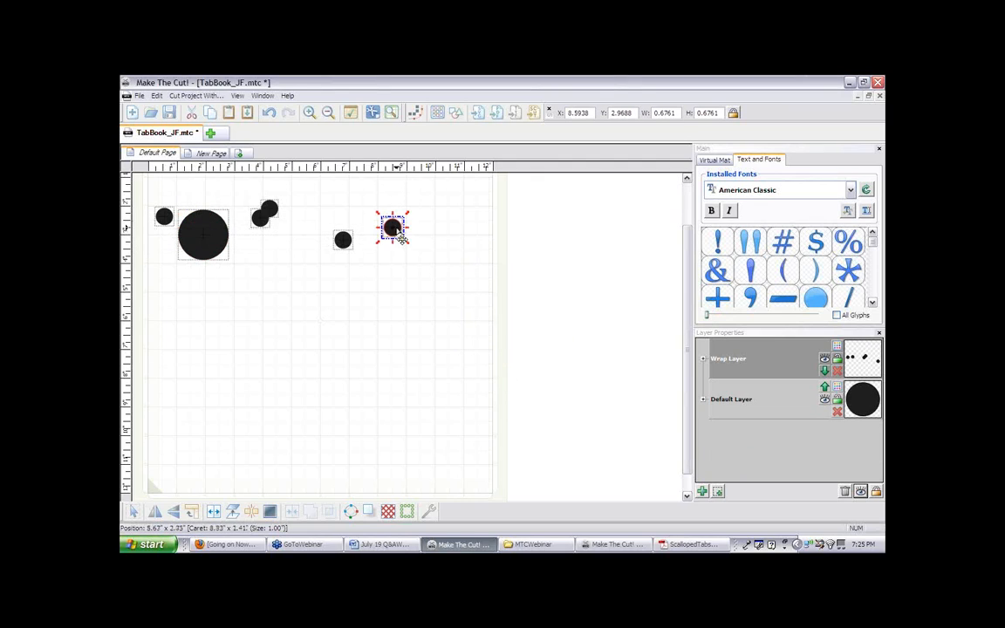
click(457, 113)
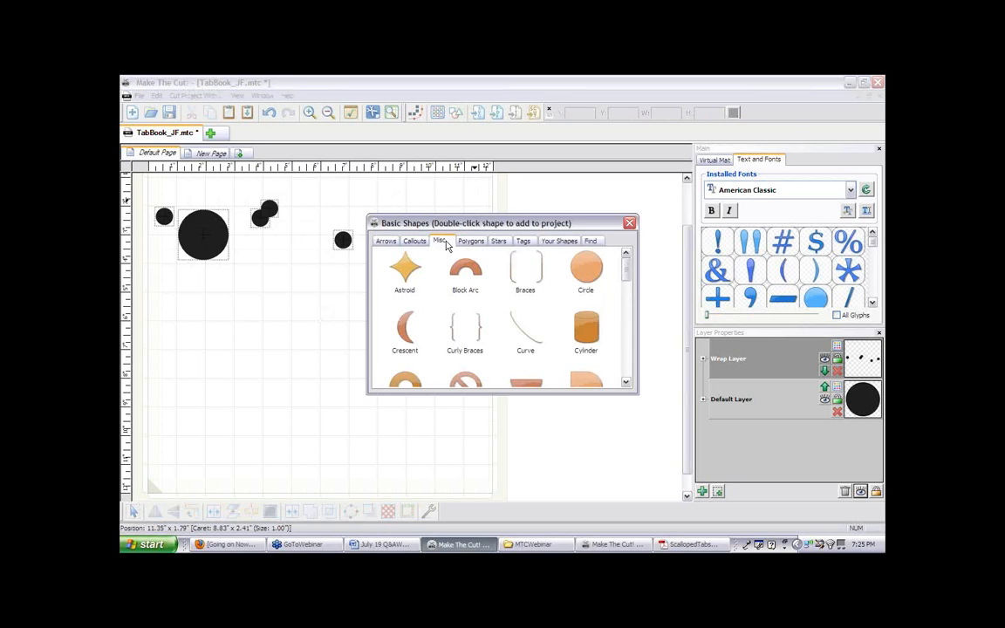
double_click(406, 271)
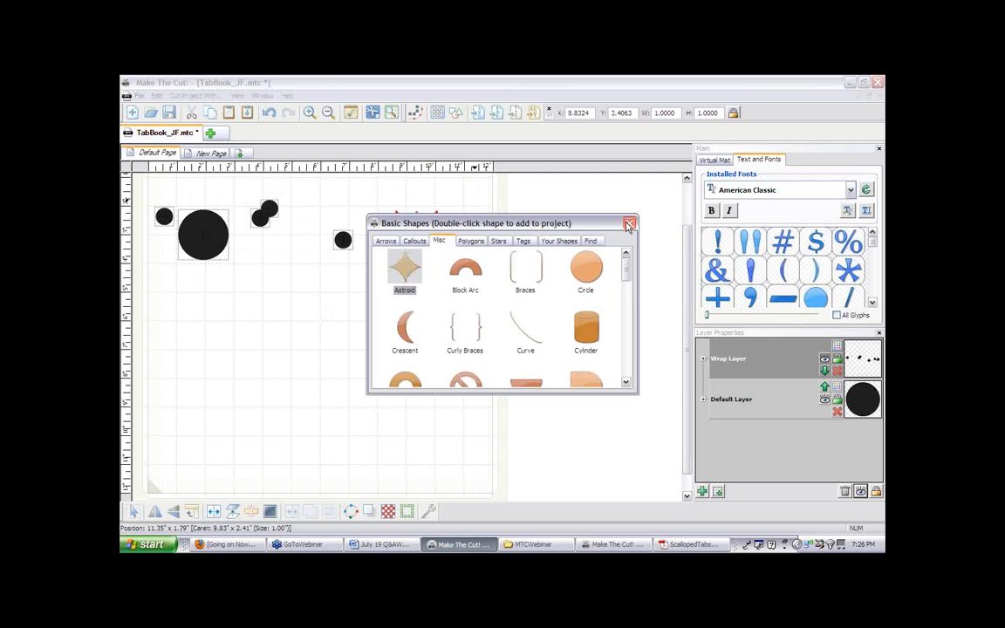
drag(431, 225, 284, 267)
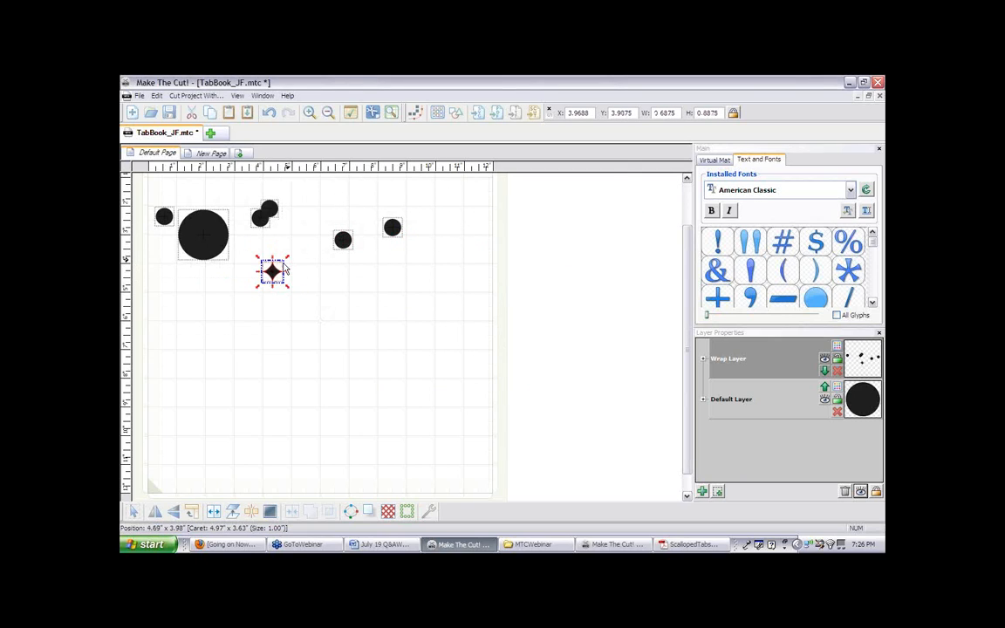
Wrap the astroid onto the large circle's path with a vertical alignment of 38%
click(323, 290)
click(268, 272)
drag(273, 277, 210, 240)
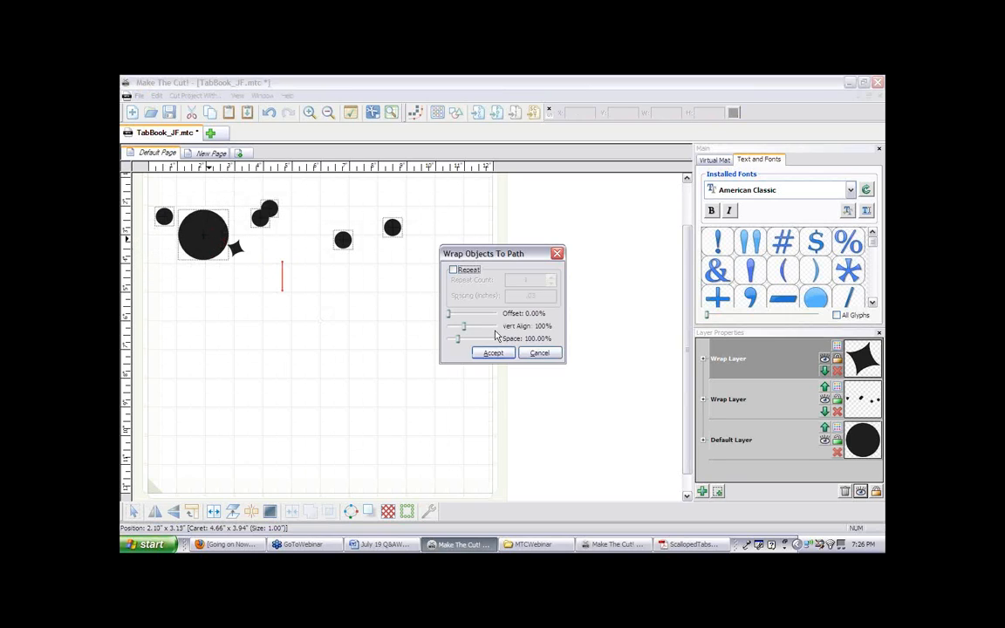
drag(463, 327, 455, 331)
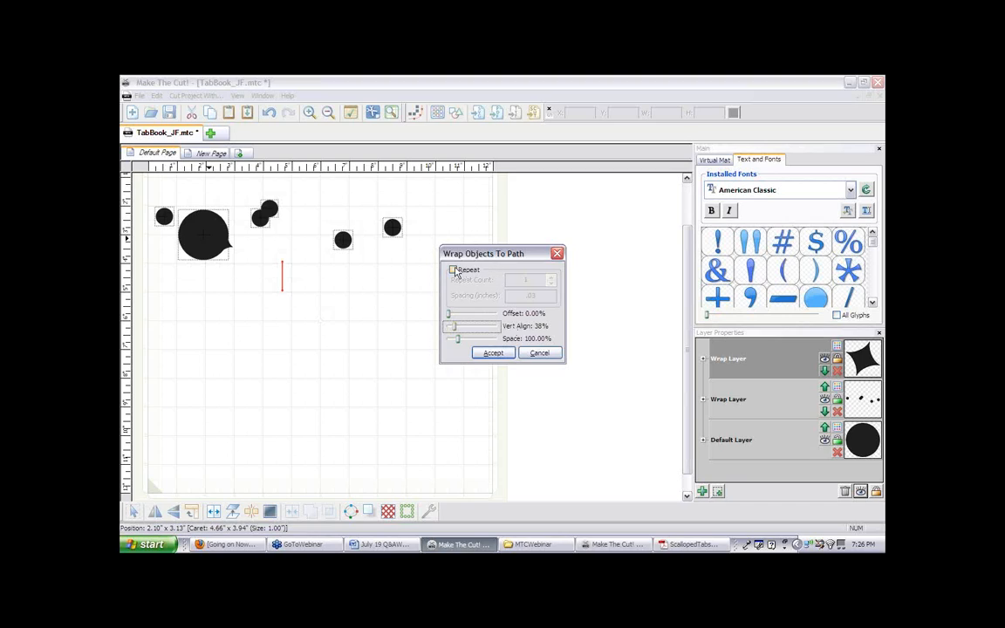
Repeat the wrapped astroid with -.3 inch spacing until the points surround the whole large circle, and accept the wrap
click(454, 271)
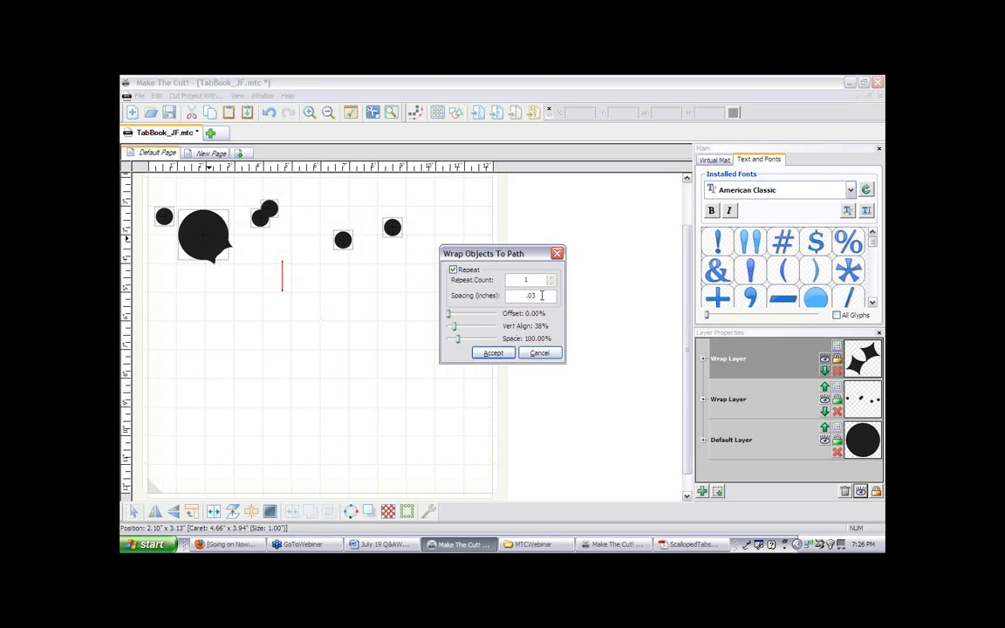
drag(540, 296, 512, 295)
text(.3)
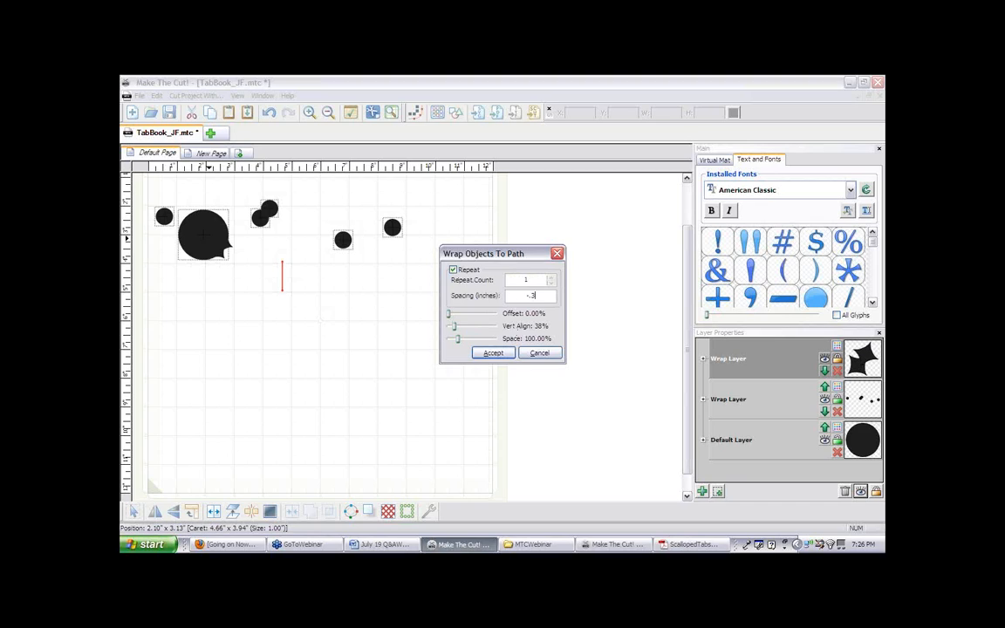
click(552, 280)
click(551, 280)
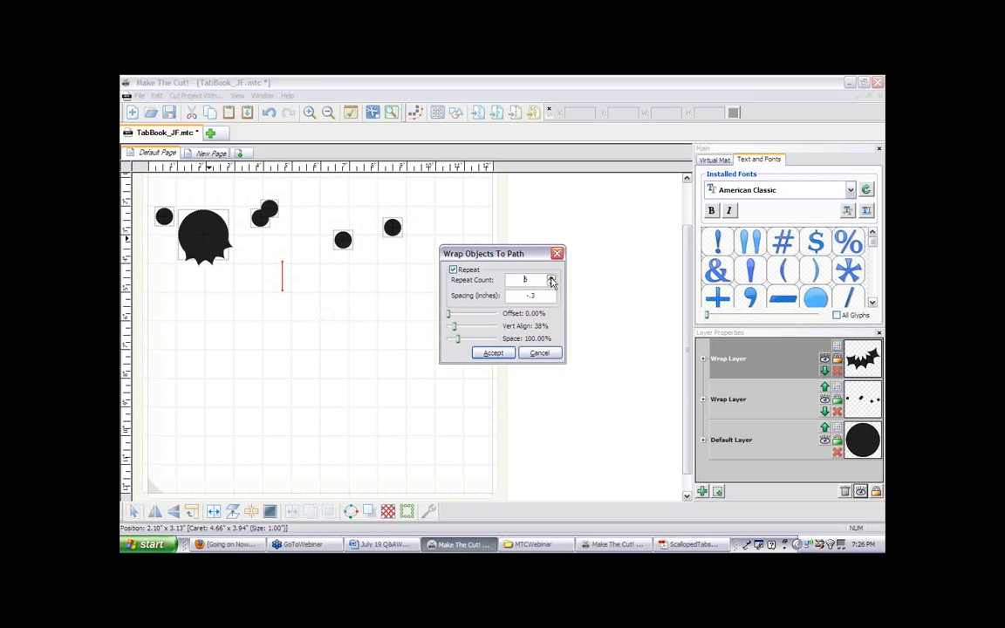
click(552, 280)
click(551, 280)
click(551, 280)
click(552, 280)
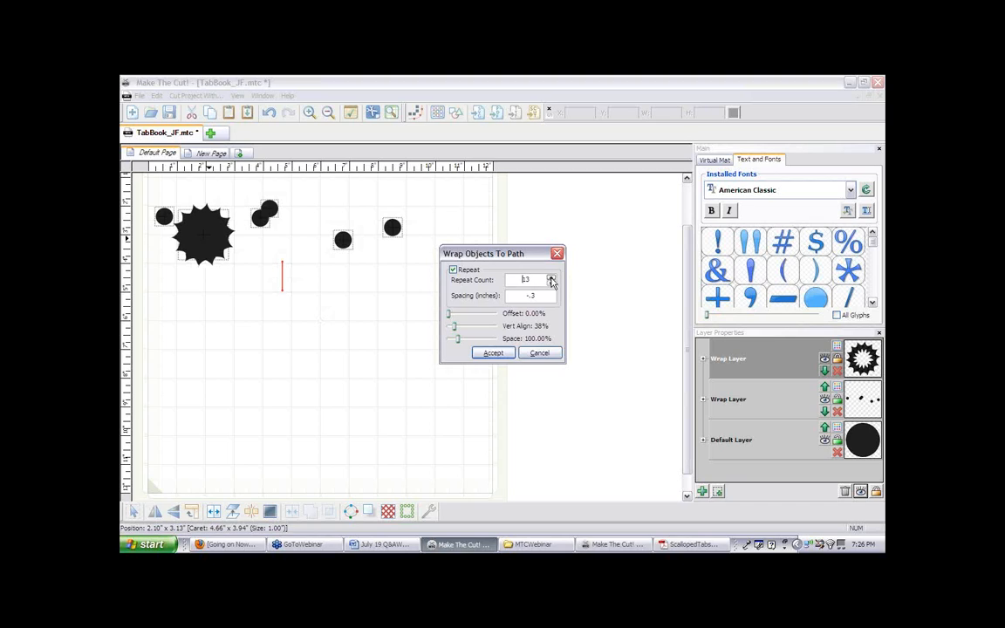
click(552, 280)
click(493, 353)
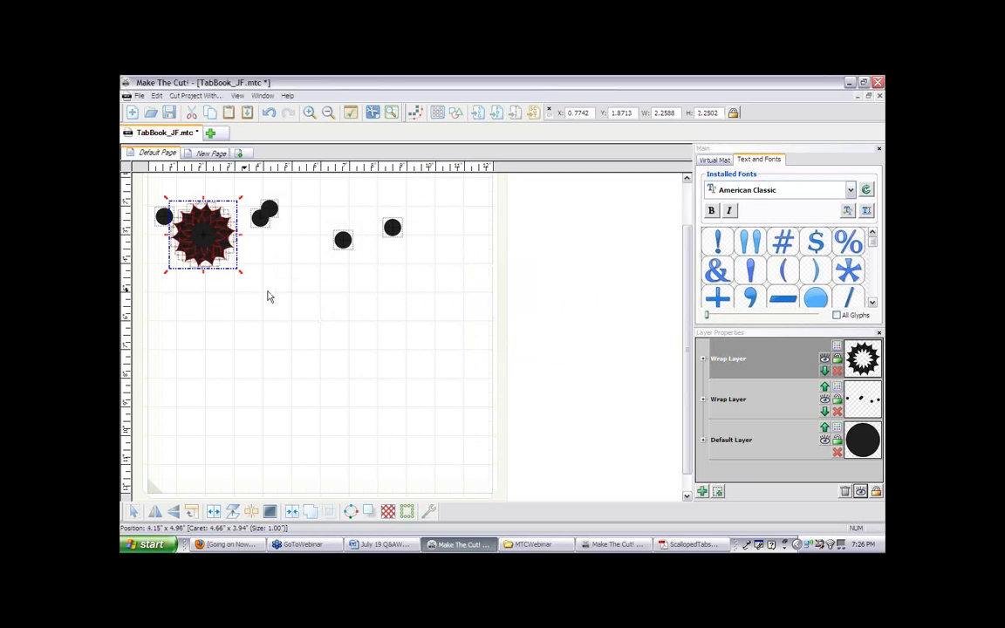
Weld the large circle and its wrapped astroids into one spiked shape and move it to about X 1.13, Y 1.25
drag(269, 291, 156, 195)
click(310, 511)
mouse_move(199, 234)
mouse_down()
mouse_move(236, 252)
mouse_move(213, 252)
mouse_move(208, 218)
mouse_up()
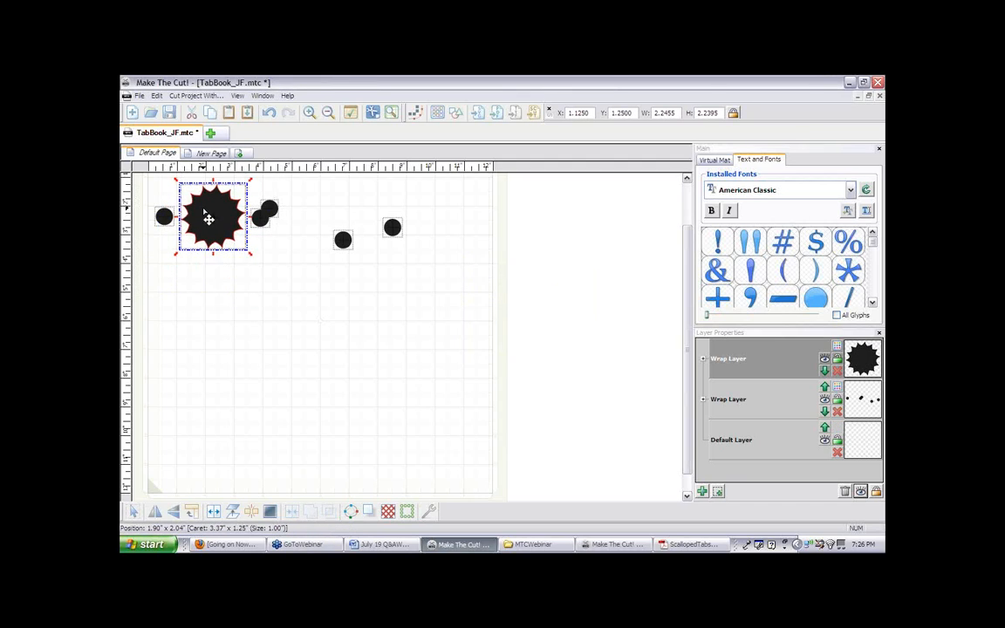
click(255, 278)
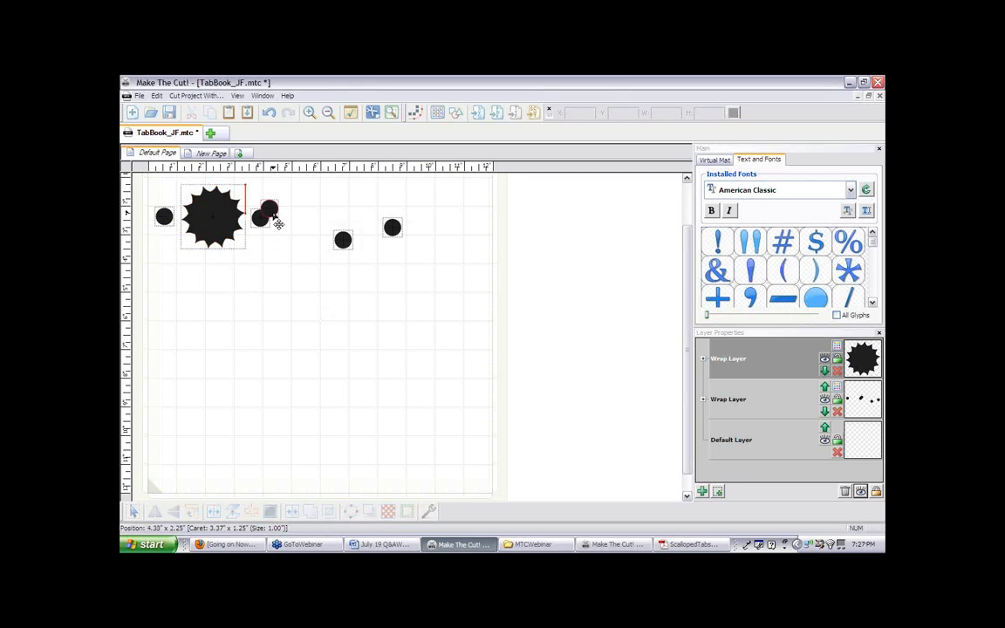
Separate the two overlapping small circles by moving the upper one to about X 4.81, Y 2.41, and select the other one
drag(278, 222, 303, 241)
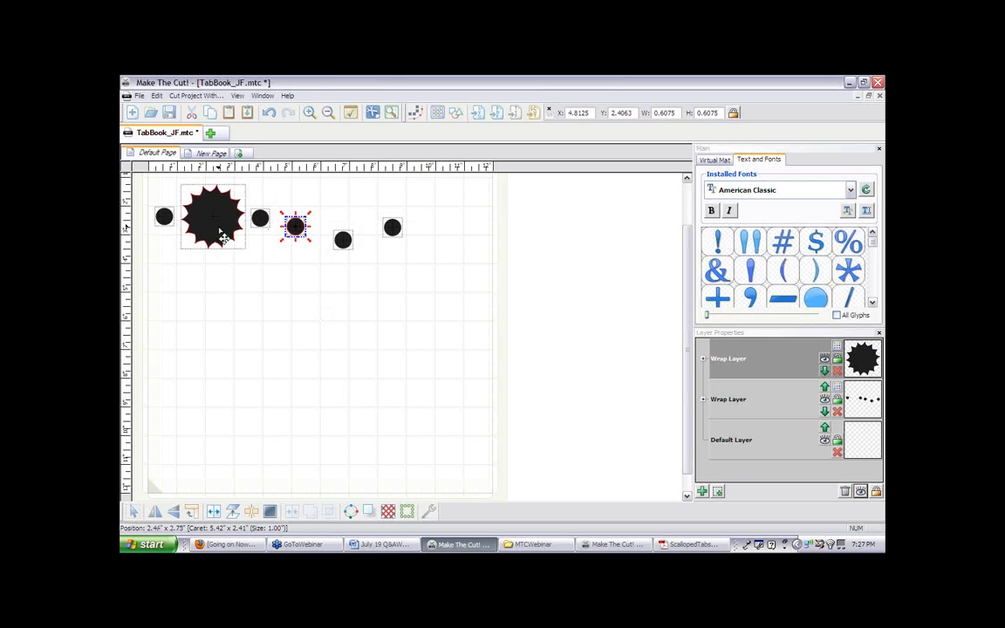
click(259, 247)
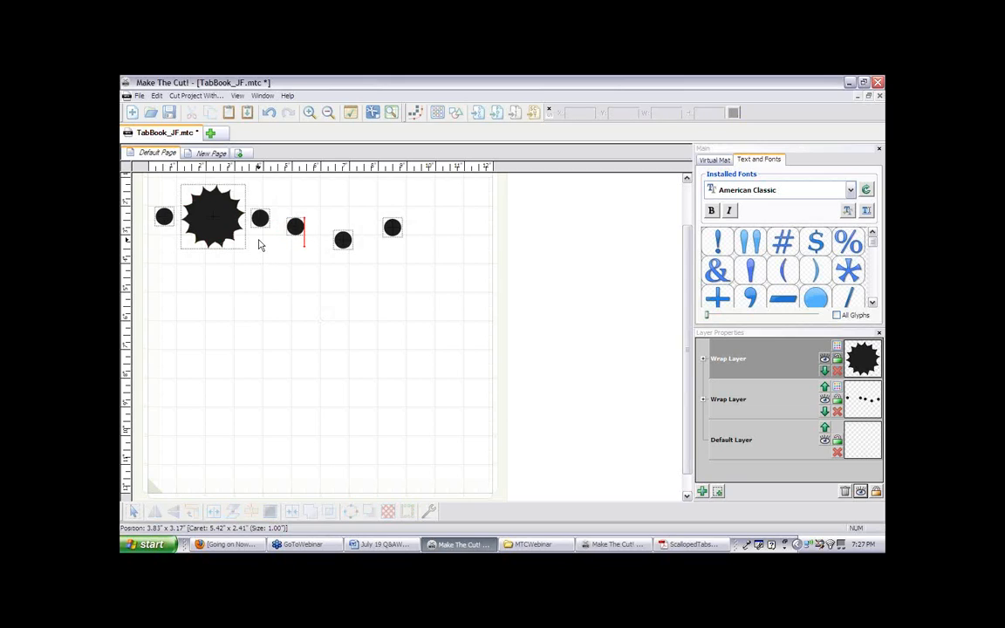
click(262, 225)
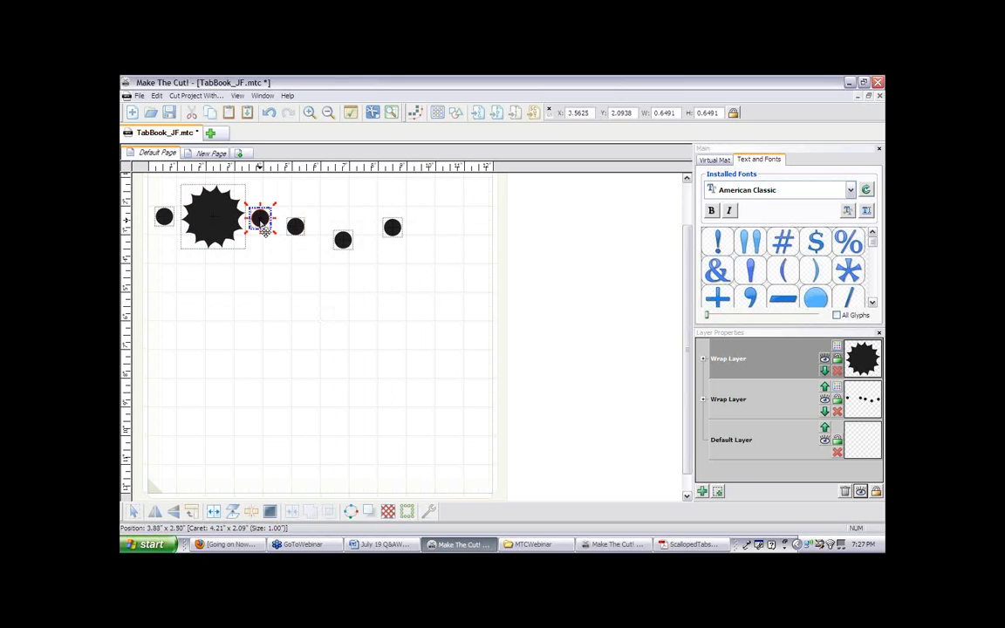